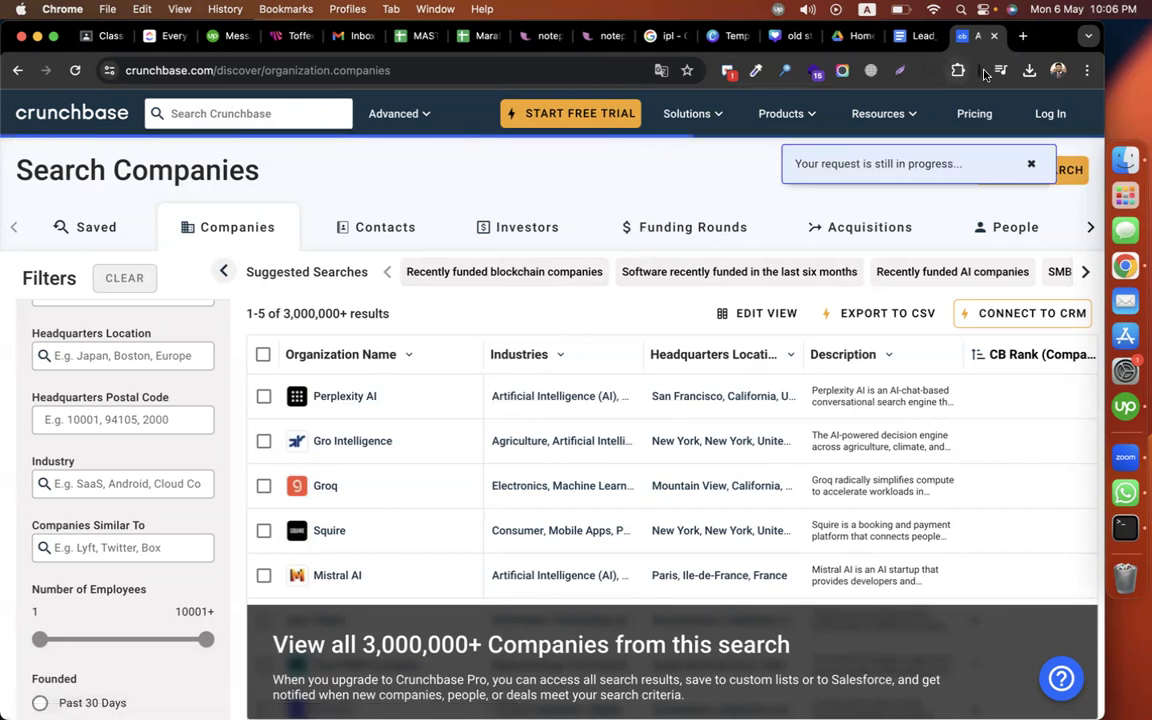
Step: Open Google Drive in a new browser tab and create a blank Google Sheets spreadsheet
left_click(1024, 36)
type("dr")
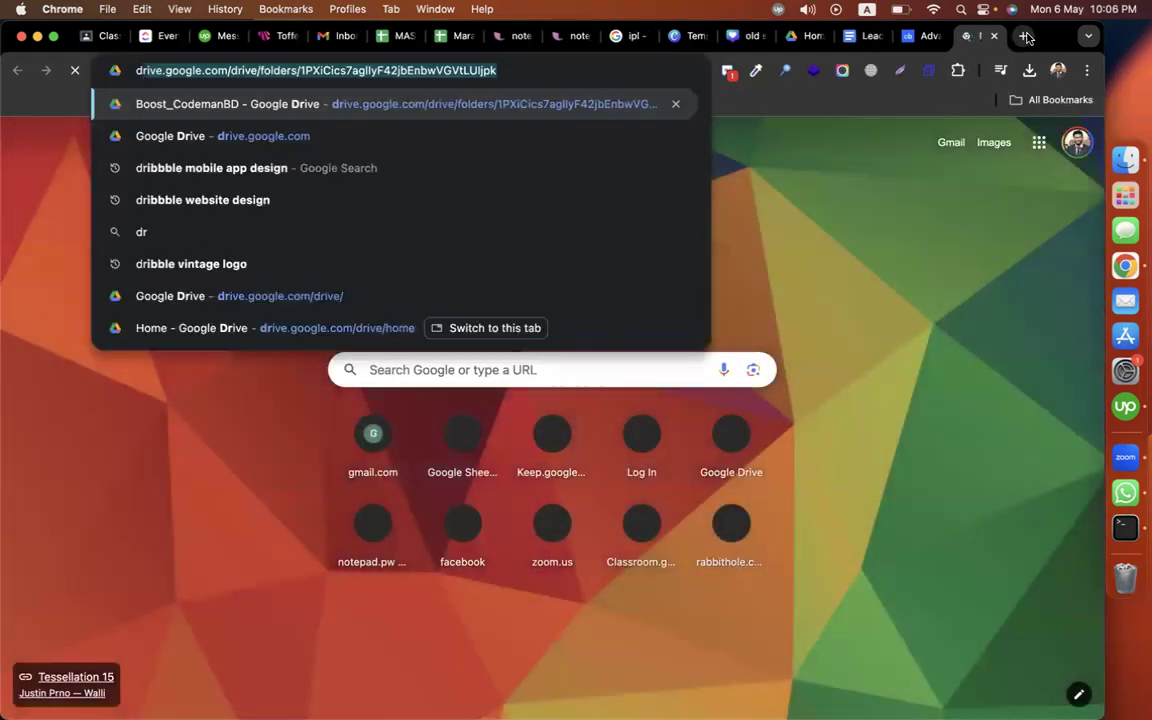
left_click(213, 70)
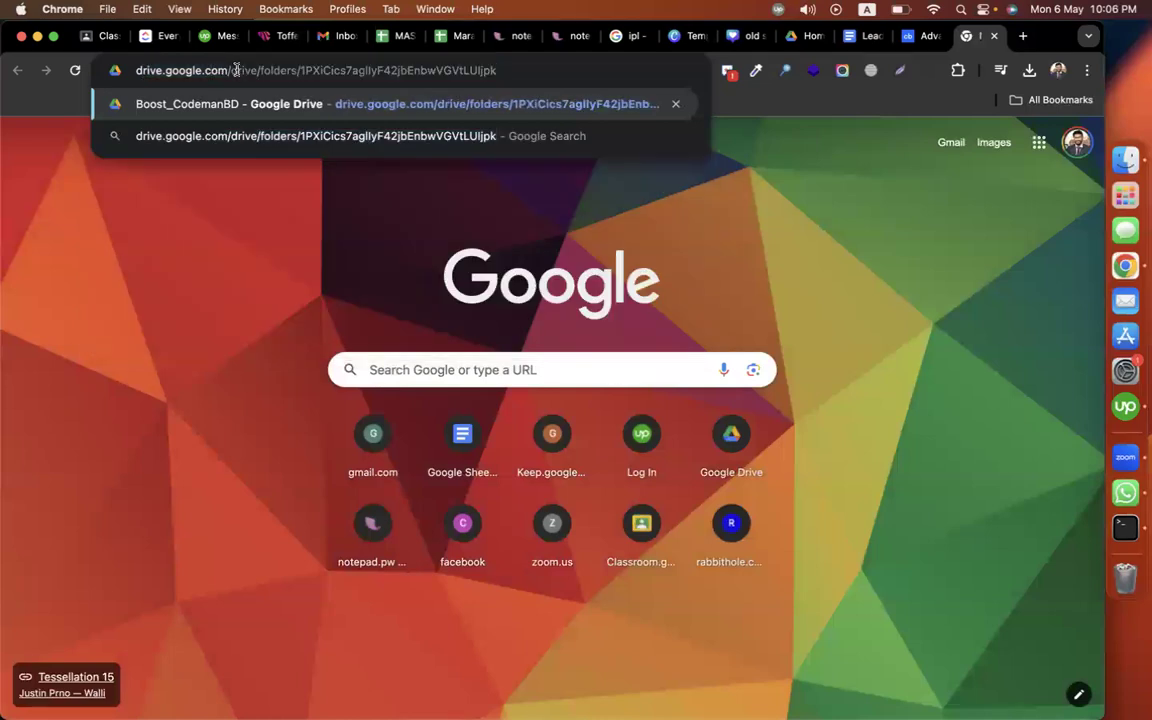
left_click_drag(237, 69, 643, 68)
key("BackSpace")
key("BackSpace")
key("Return")
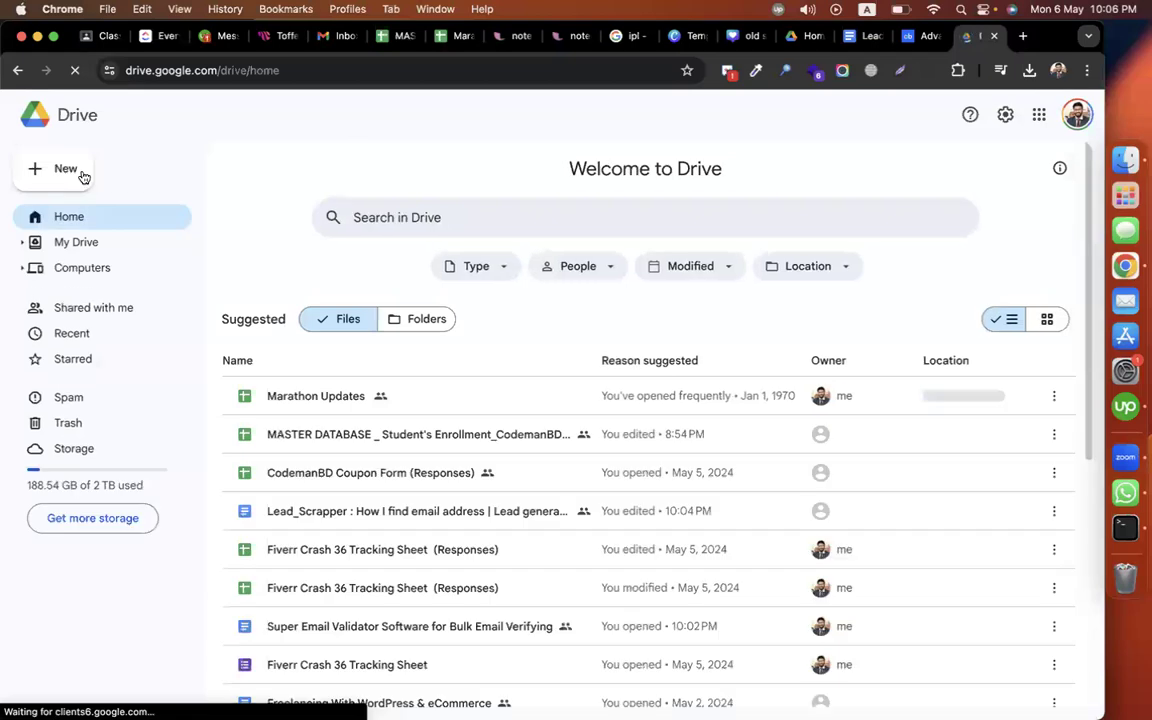
left_click(66, 172)
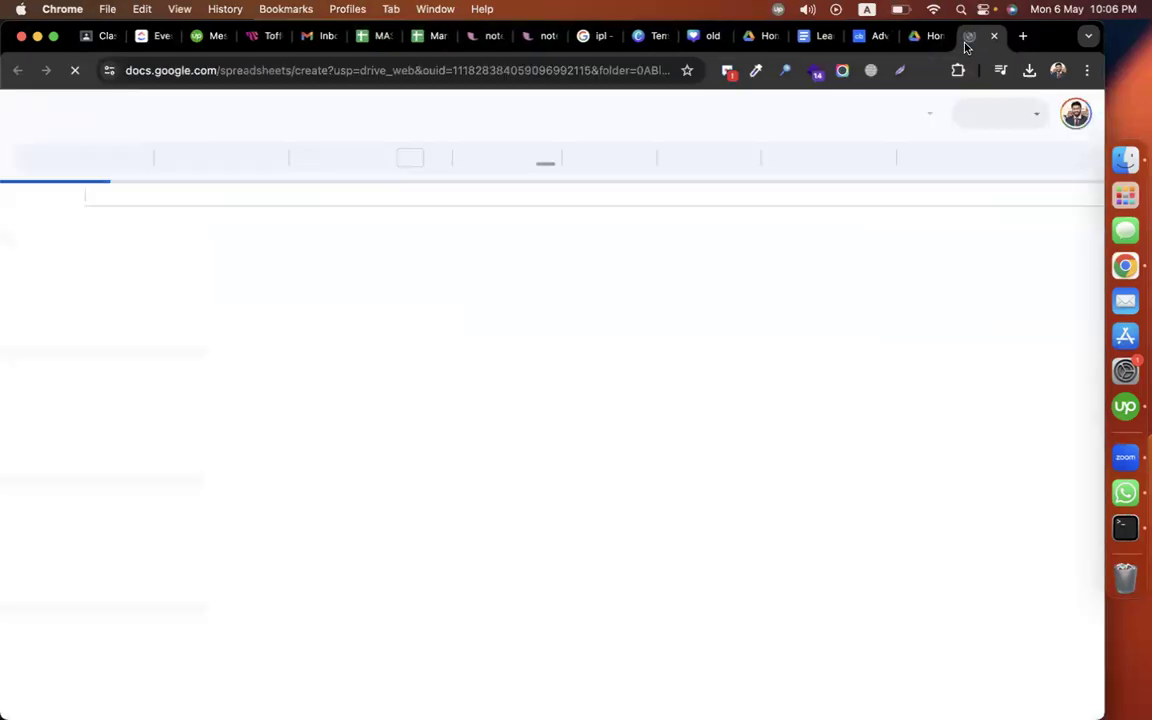
Step: Return to Crunchbase, search for "meta" and open the profile of Meta, the social technology company
left_click(865, 40)
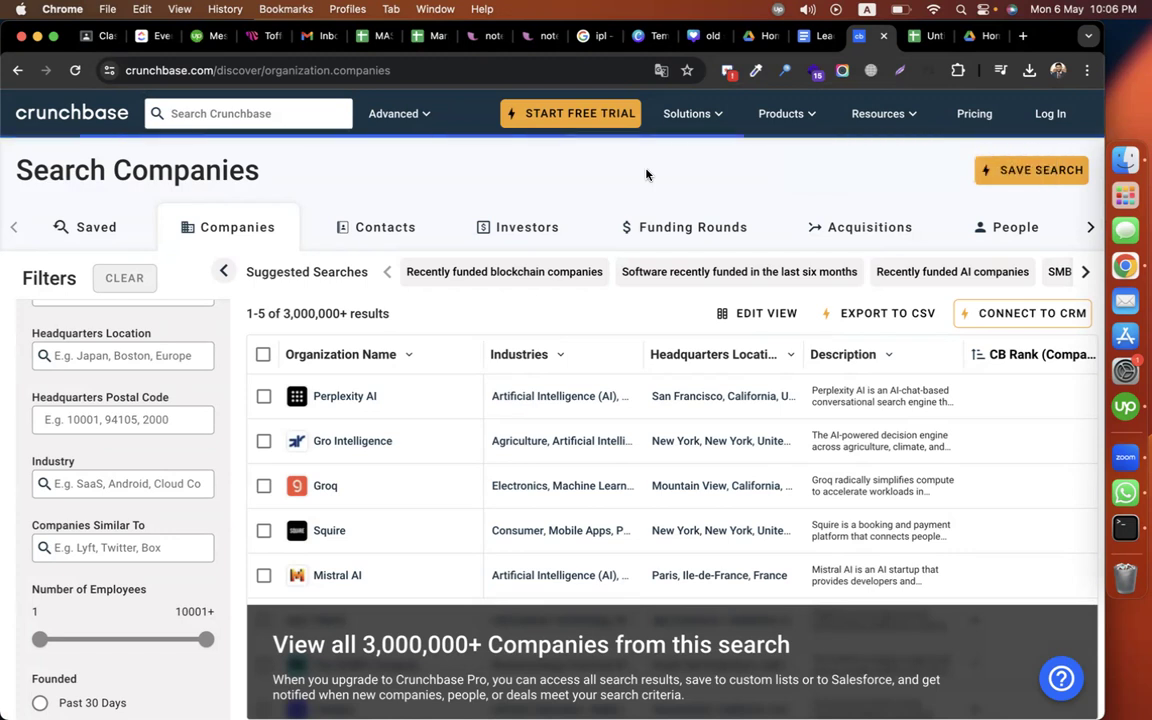
left_click(311, 114)
type("meta")
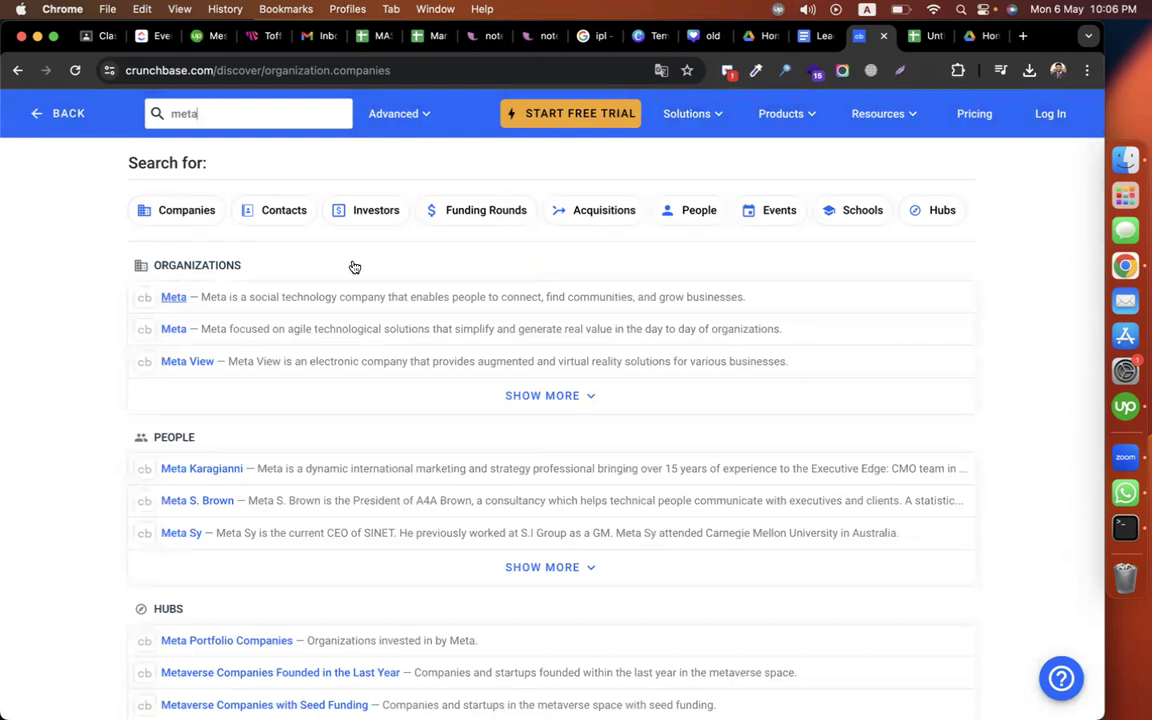
left_click(169, 299)
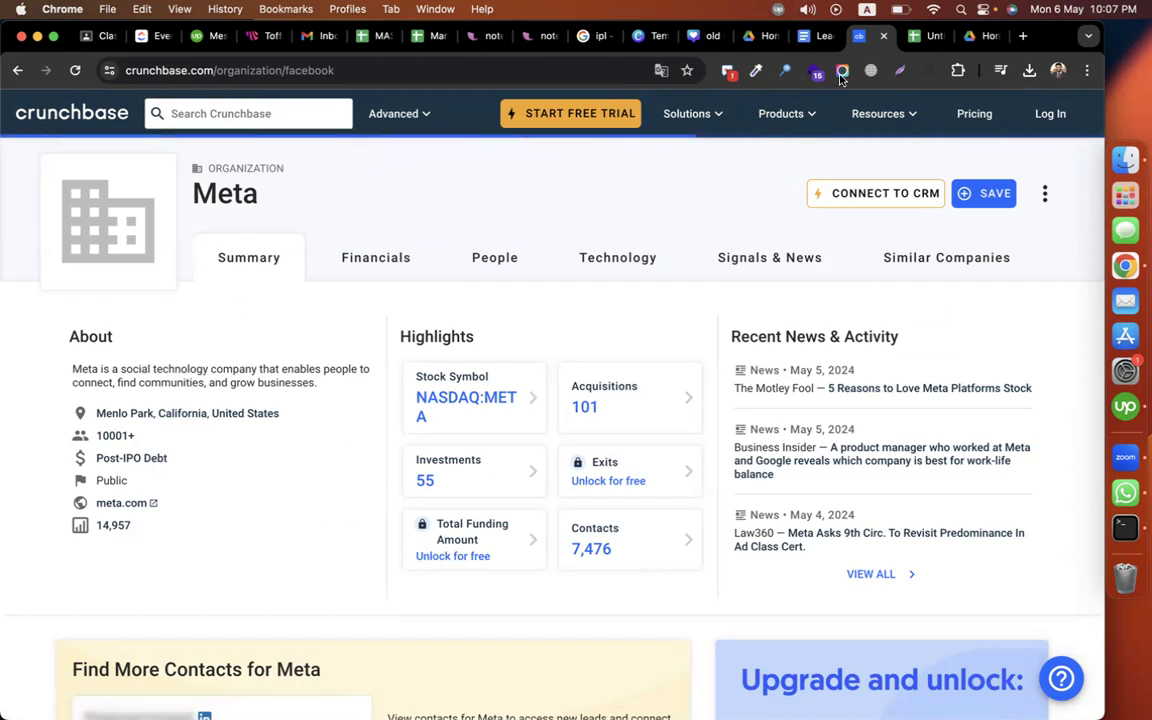
Step: In the new spreadsheet, enter the header "Company Name" in A1 and widen columns A and B
key("ctrl+Tab")
type("Com")
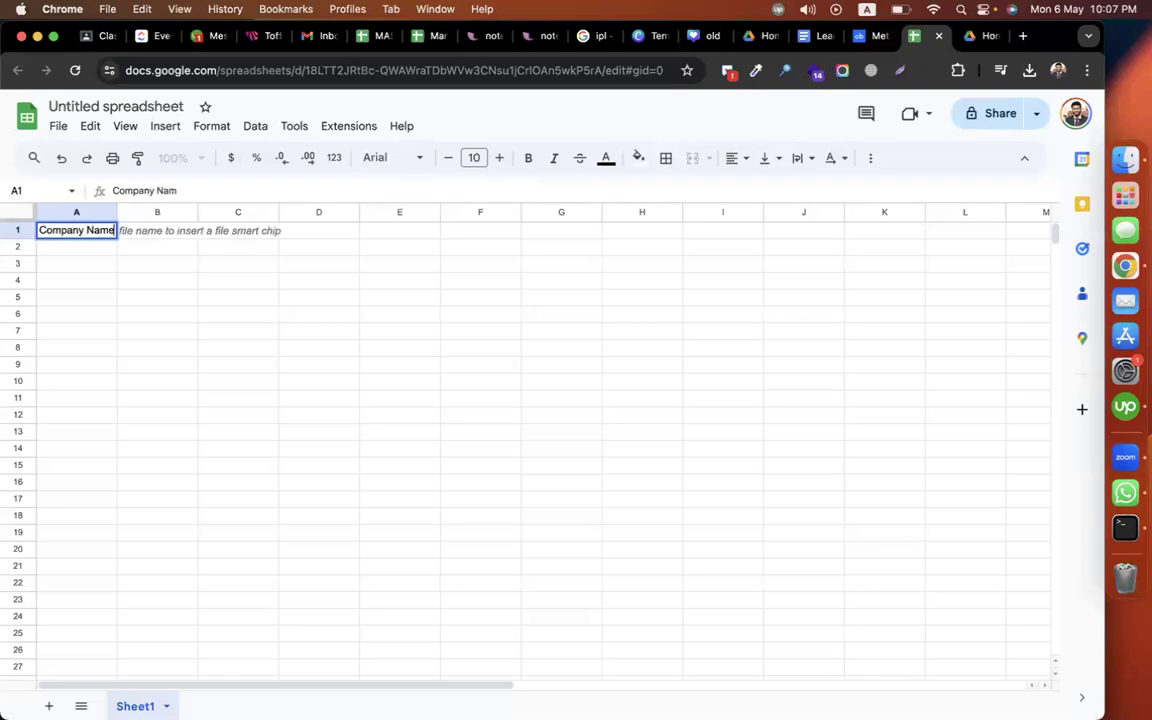
left_click(226, 263)
left_click_drag(117, 212, 175, 212)
left_click(213, 230)
left_click_drag(258, 212, 317, 212)
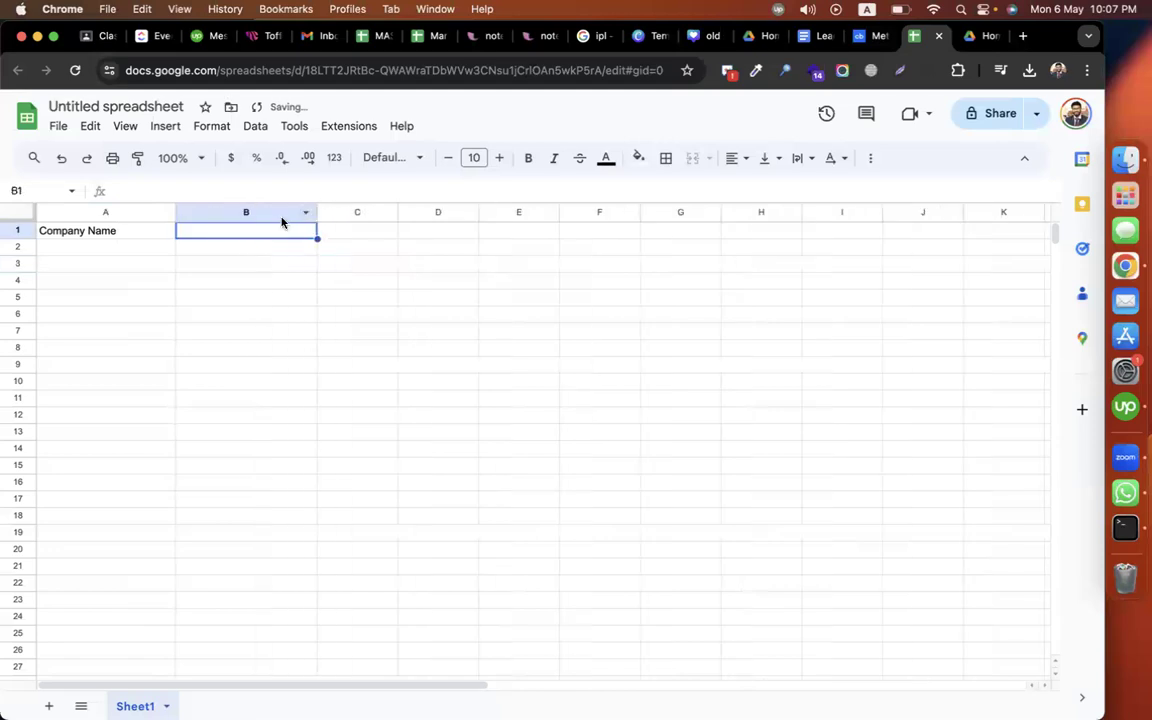
Step: Copy the company name "Meta" from its Crunchbase profile into cell A2 of the spreadsheet
left_click(855, 40)
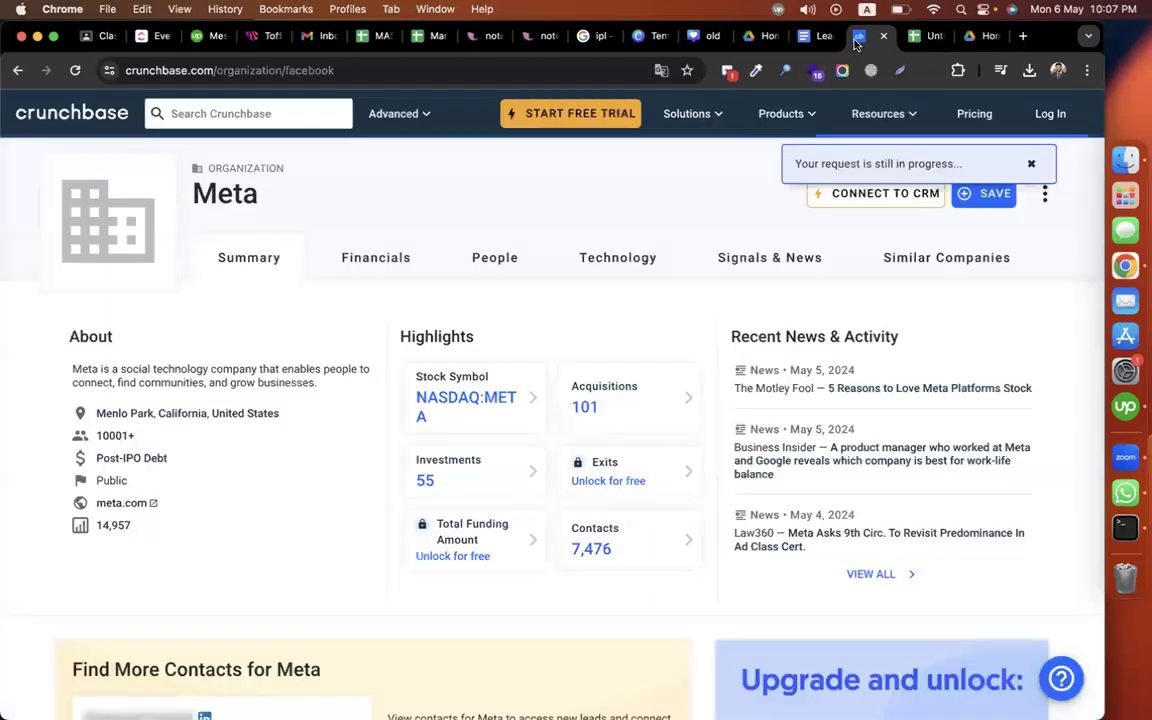
double_click(227, 194)
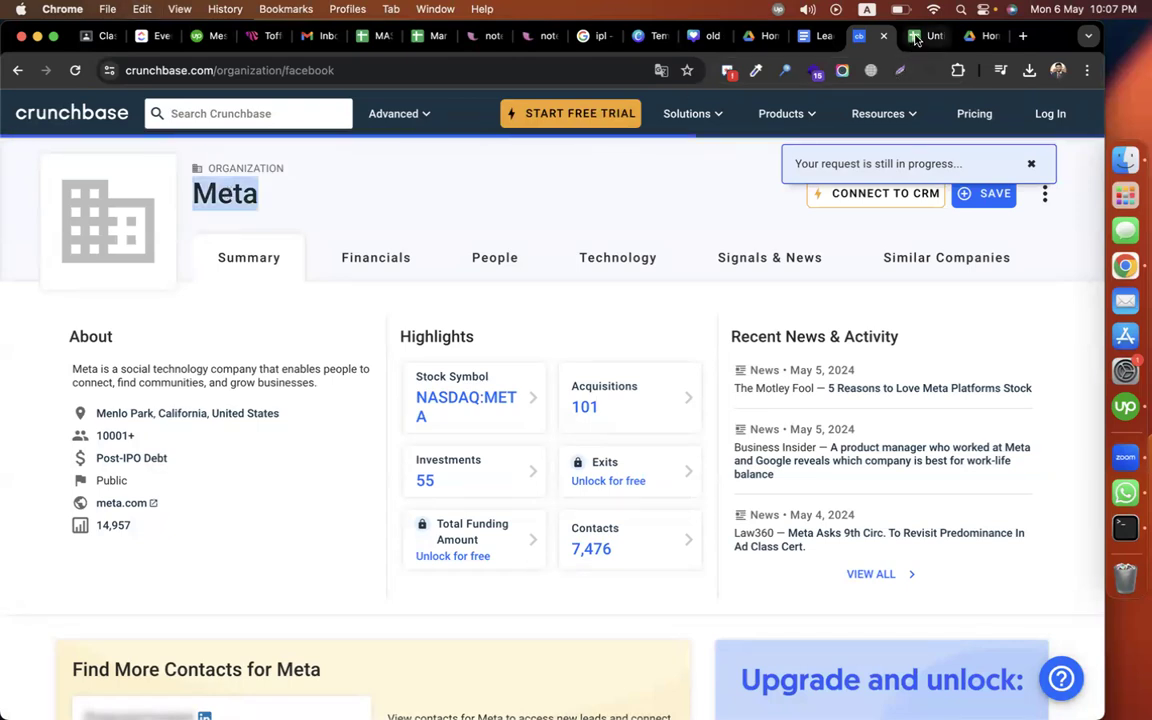
key("ctrl+Tab")
left_click(98, 254)
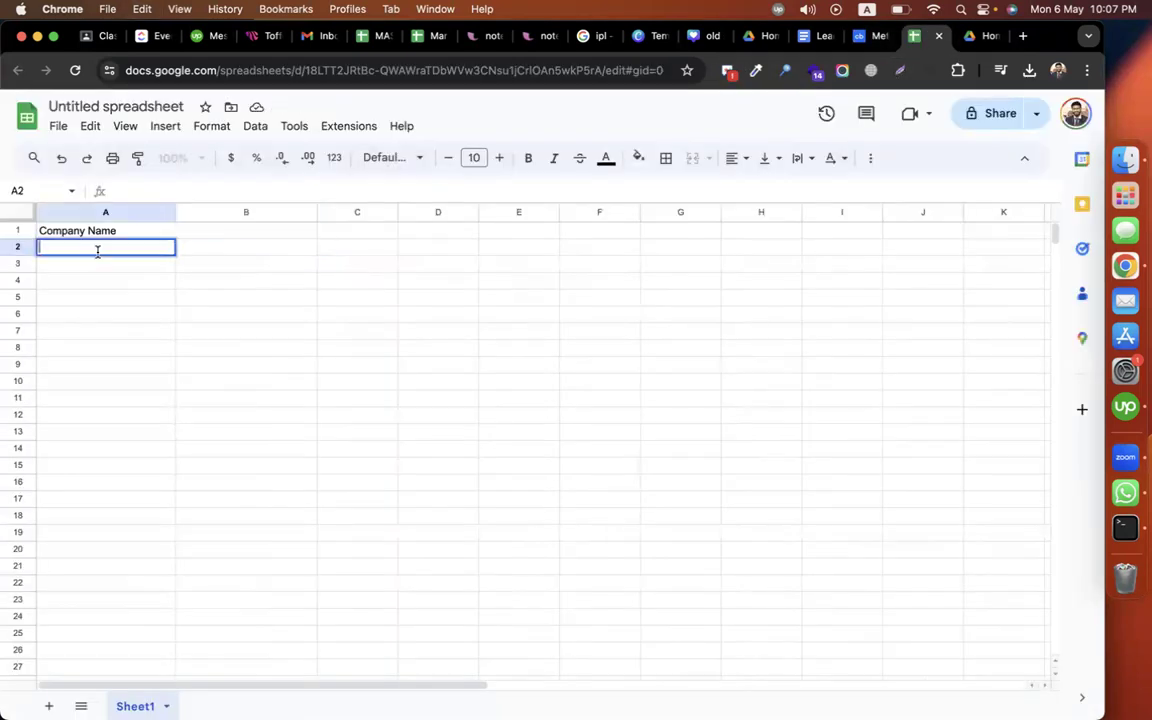
type("Meta")
left_click(212, 234)
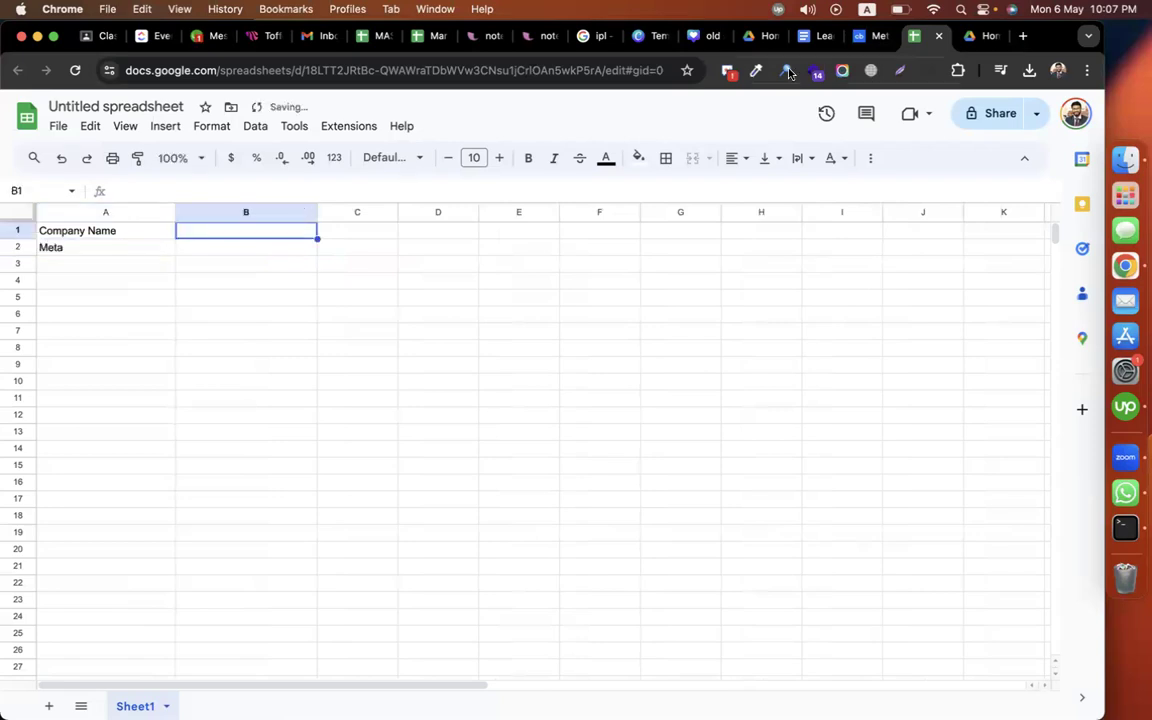
Step: Add an "HQ" header in B1, copy Meta's location "Menlo Park, California, United States" from Crunchbase into B2, and widen column B to fit
left_click(859, 38)
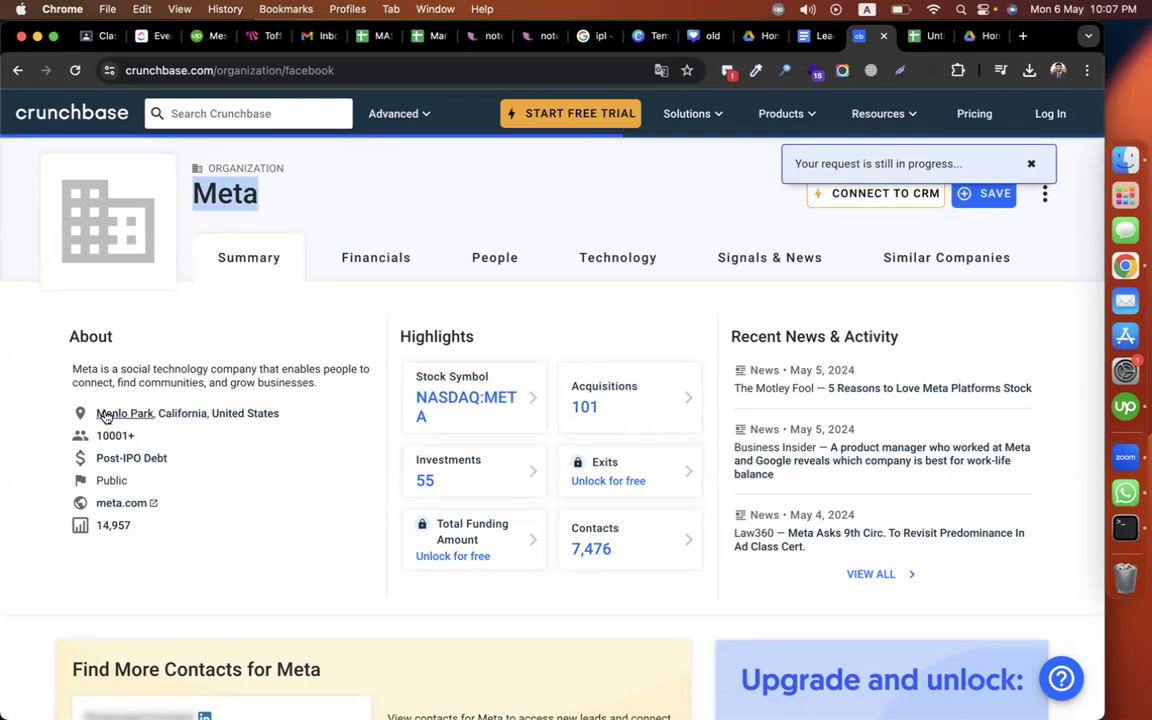
left_click_drag(282, 415, 97, 413)
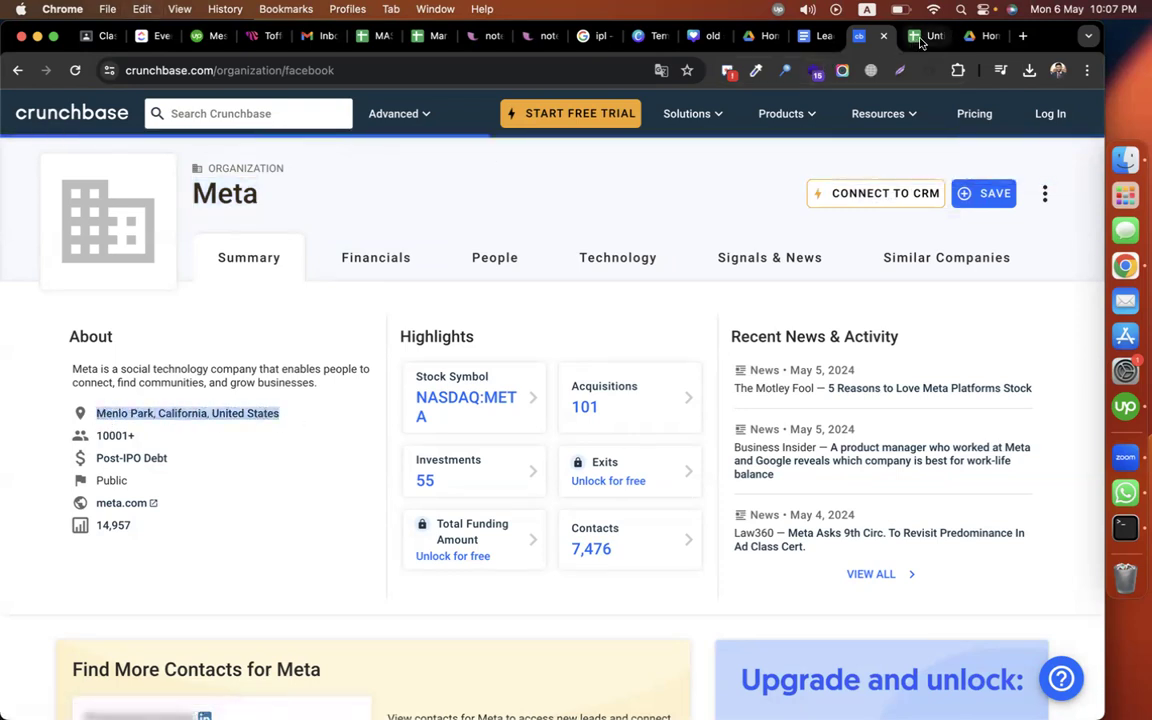
key("ctrl+Tab")
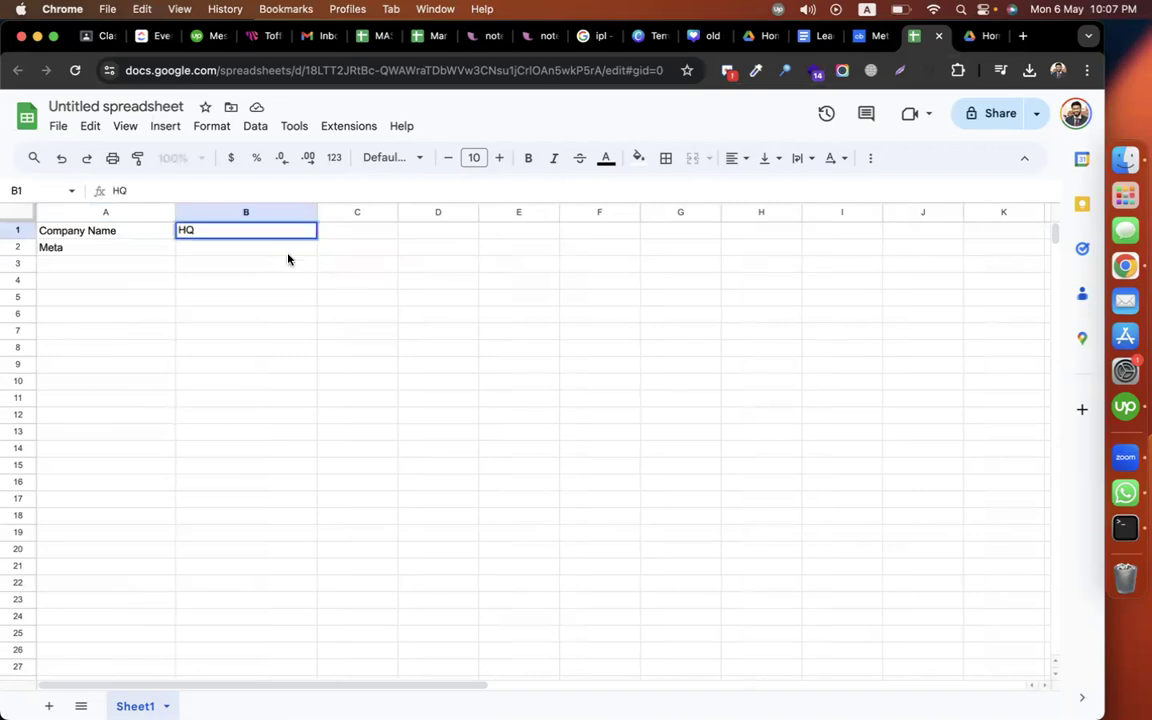
double_click(280, 248)
left_click(438, 297)
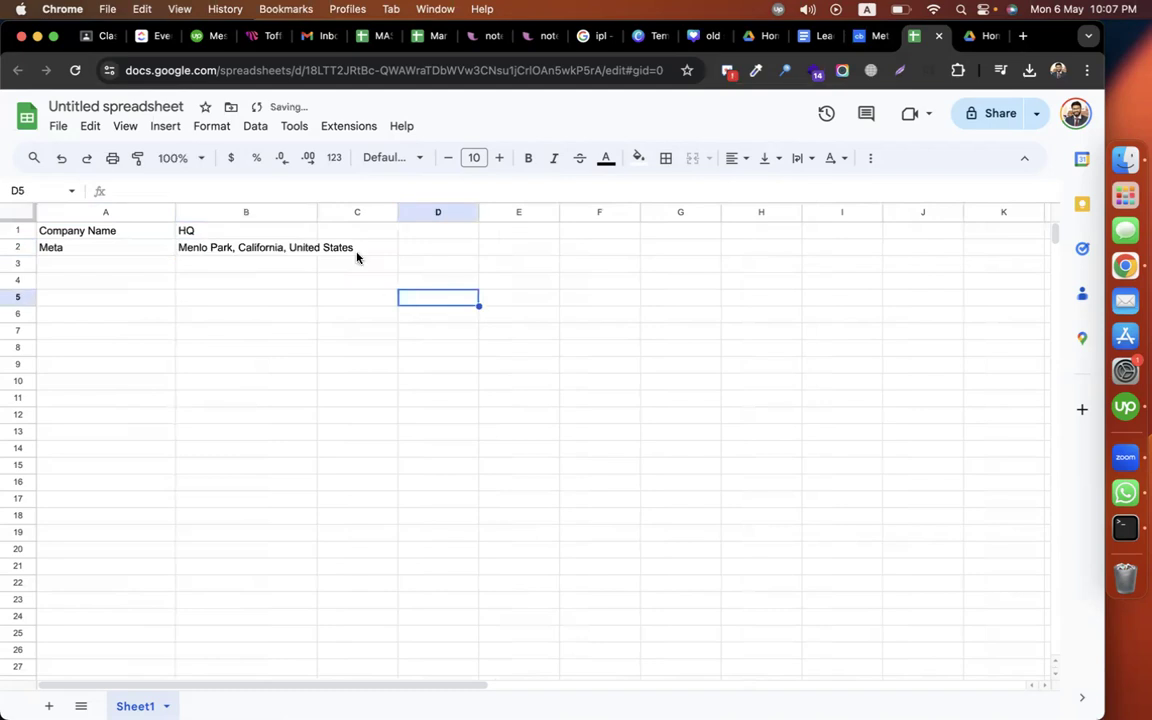
left_click_drag(316, 211, 365, 211)
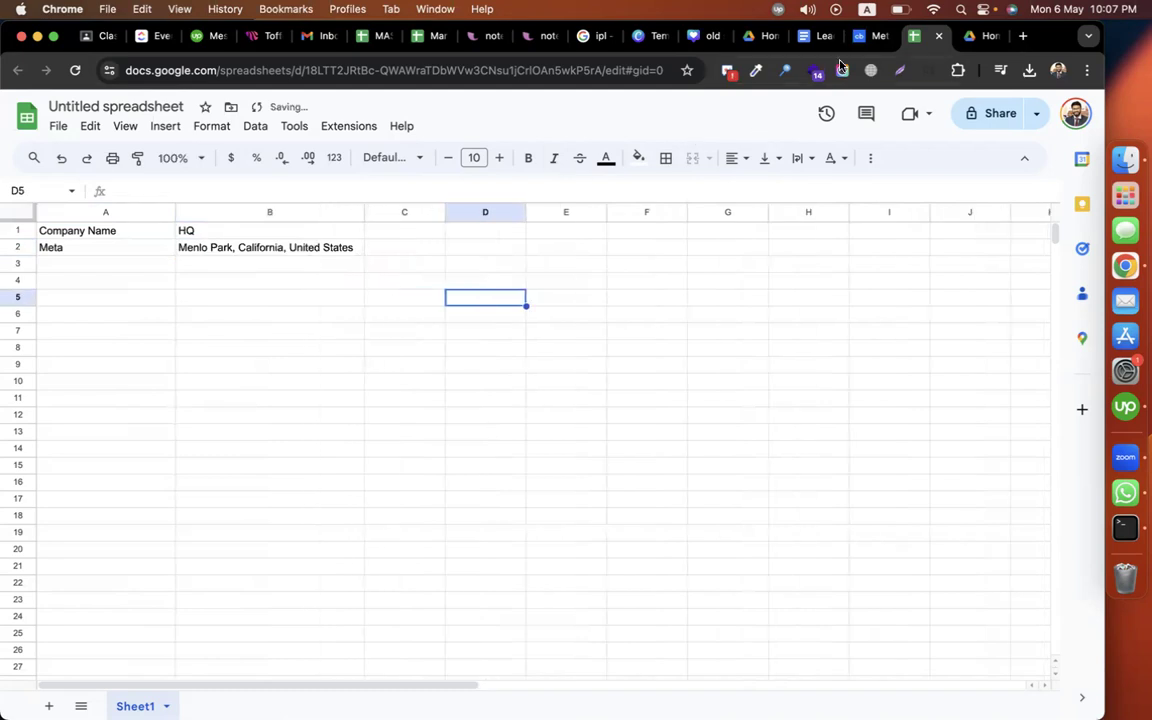
Step: Copy Meta's employee range "10001+" from Crunchbase into C2 of the spreadsheet under a new "Employee" header in C1
left_click(869, 37)
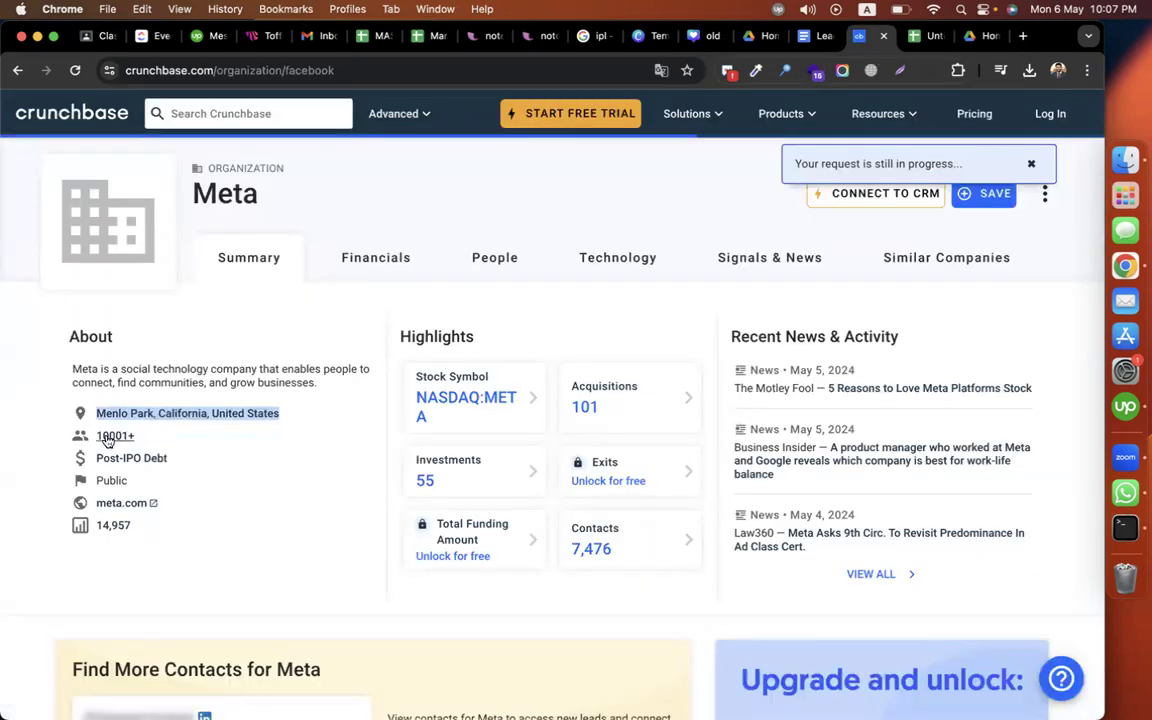
left_click_drag(153, 437, 98, 440)
key("super+c")
left_click(915, 38)
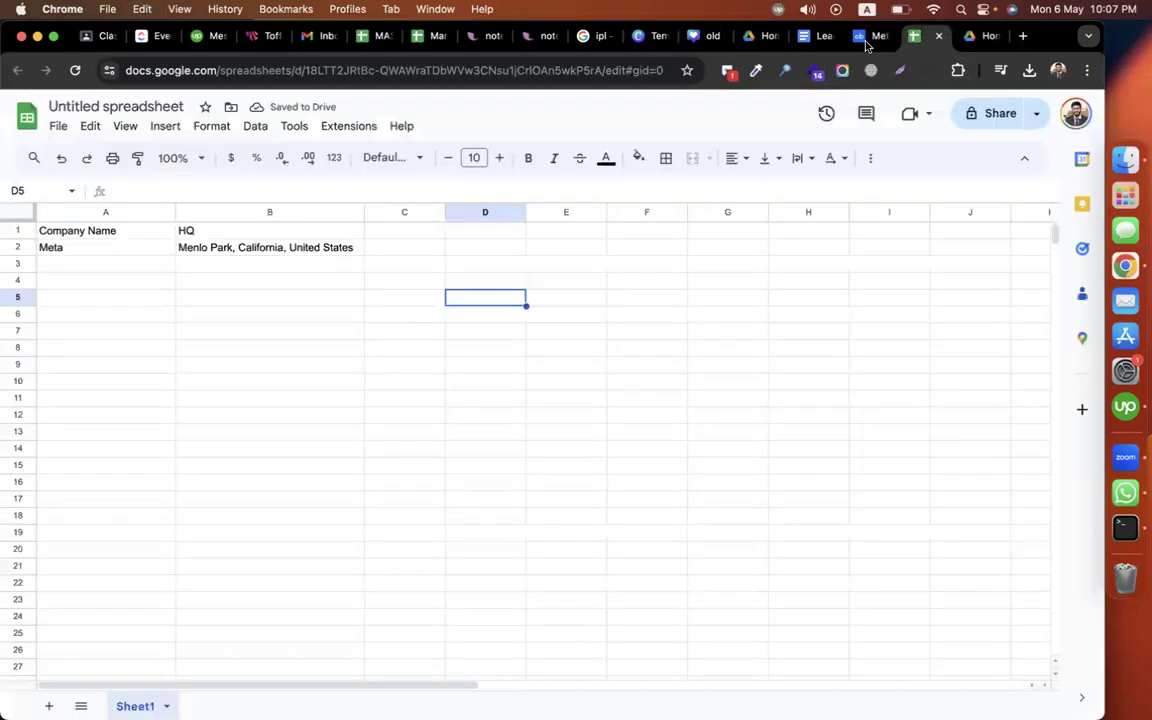
left_click(387, 236)
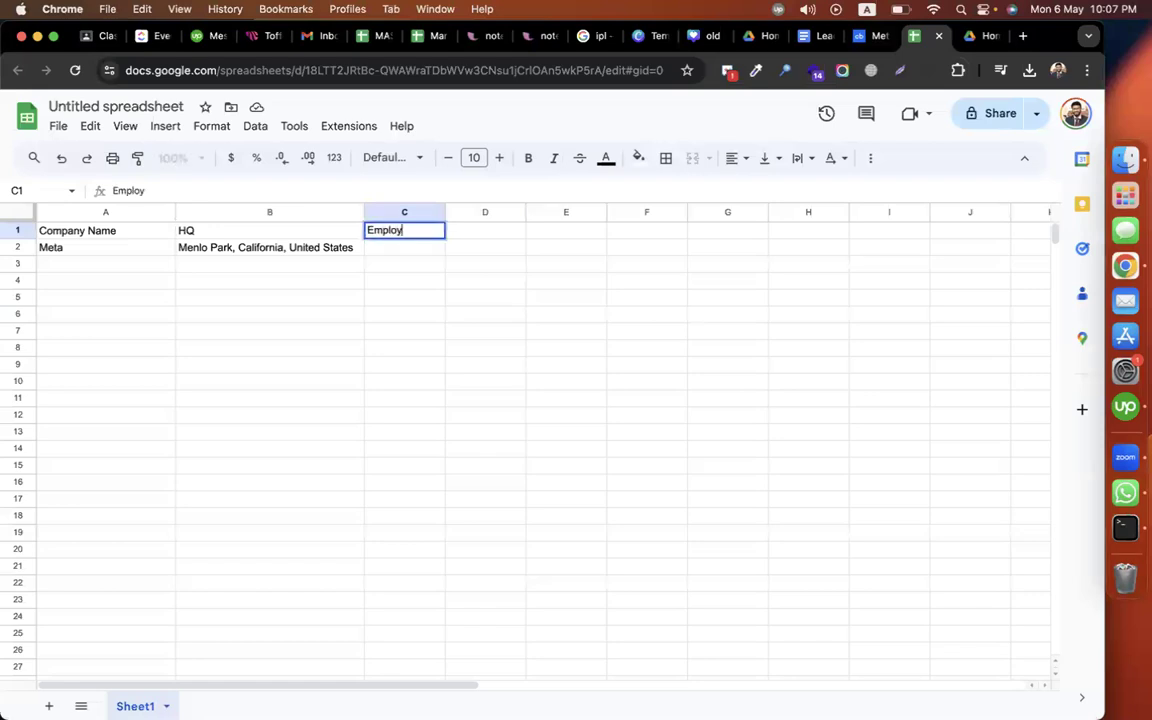
double_click(390, 250)
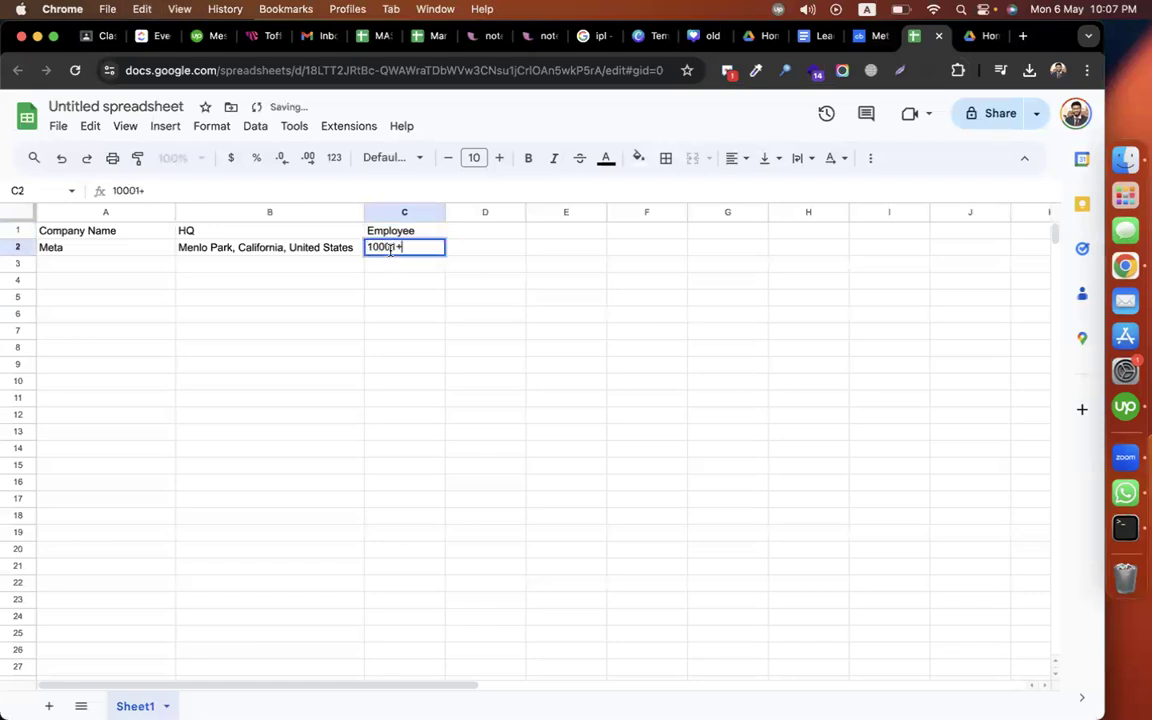
left_click(575, 285)
Step: Copy the company type "Public" from Meta's Crunchbase profile into D2 of the spreadsheet under a new "Type" header in D1
left_click(874, 42)
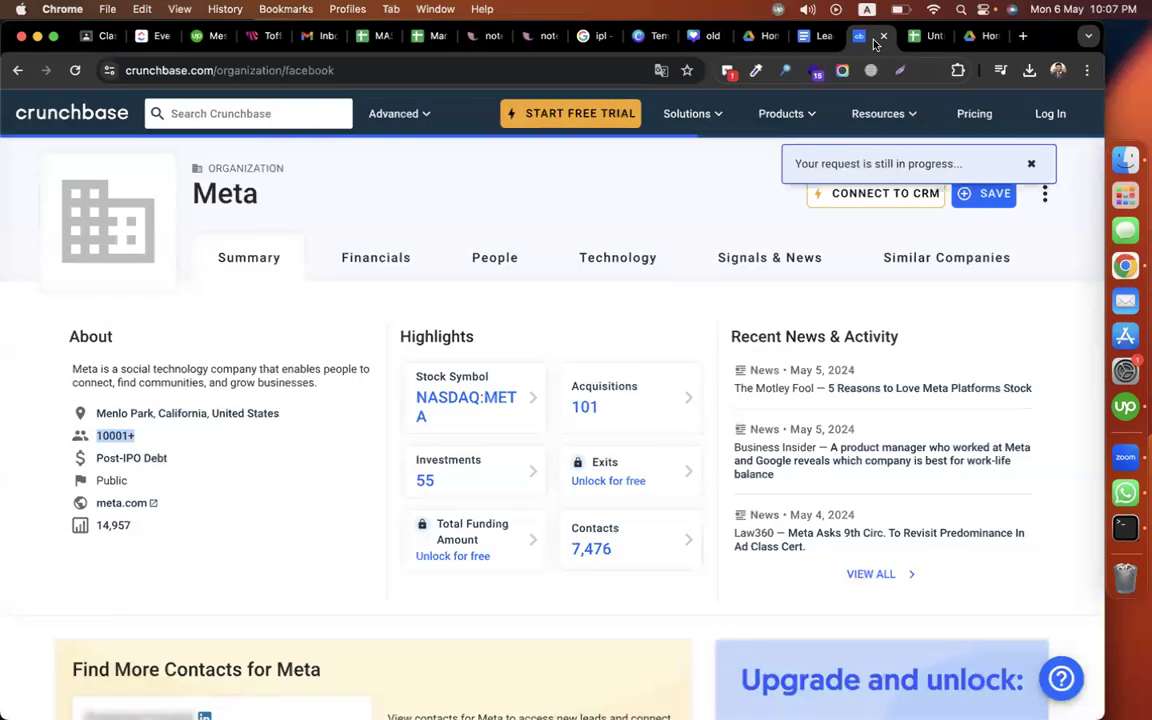
scroll(232, 447, "down", 1)
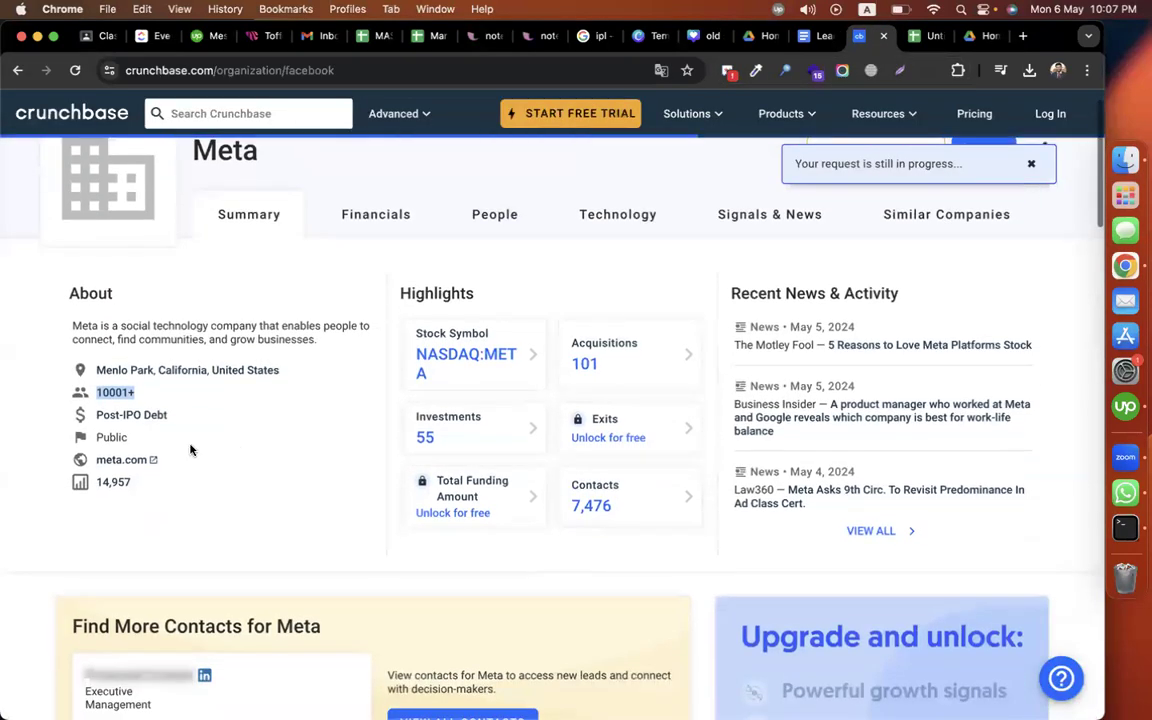
left_click(109, 438)
double_click(109, 438)
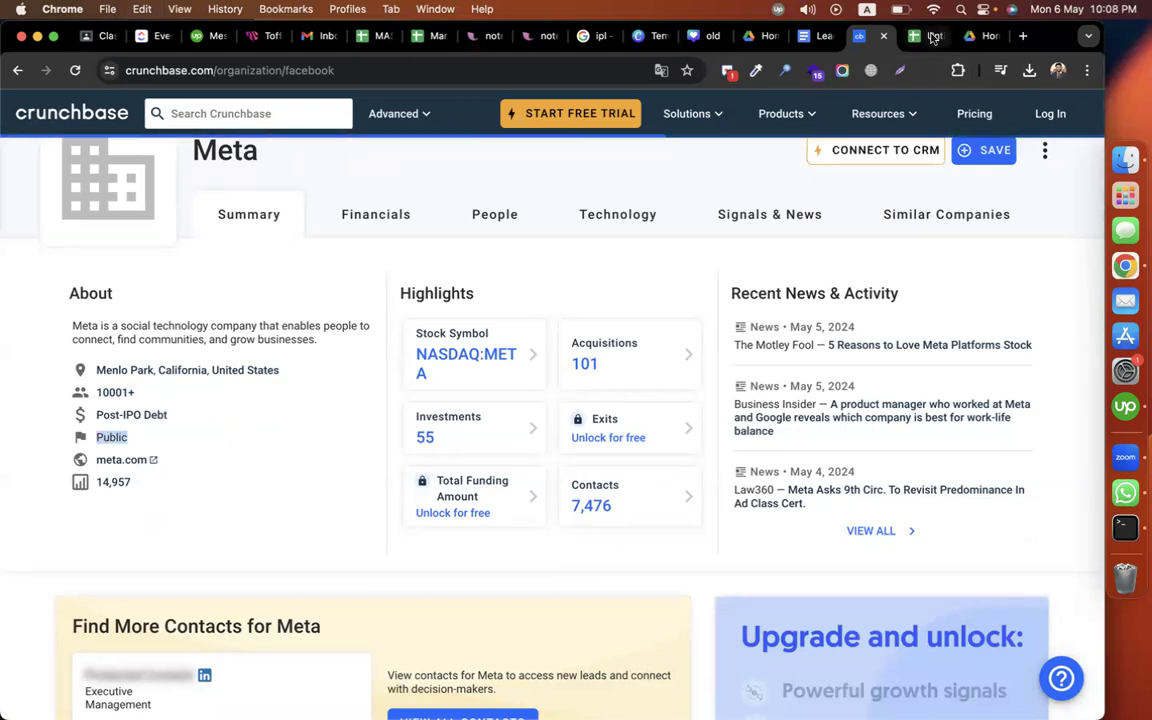
key("ctrl+Tab")
left_click(484, 234)
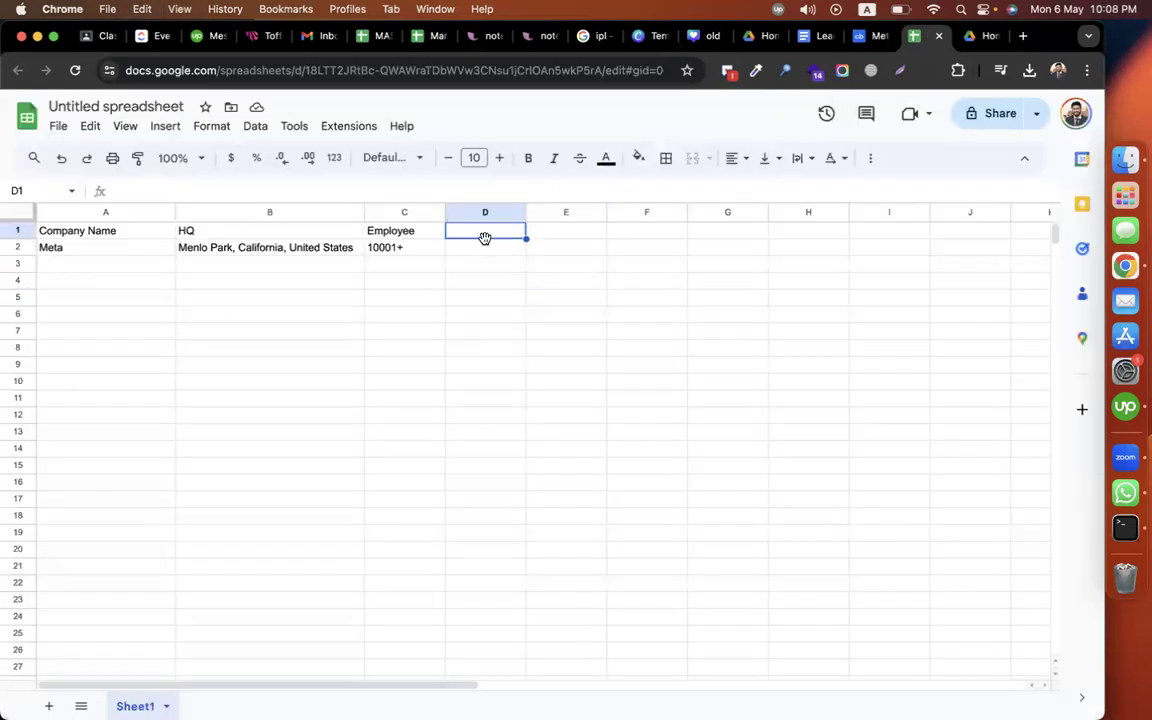
type("Type")
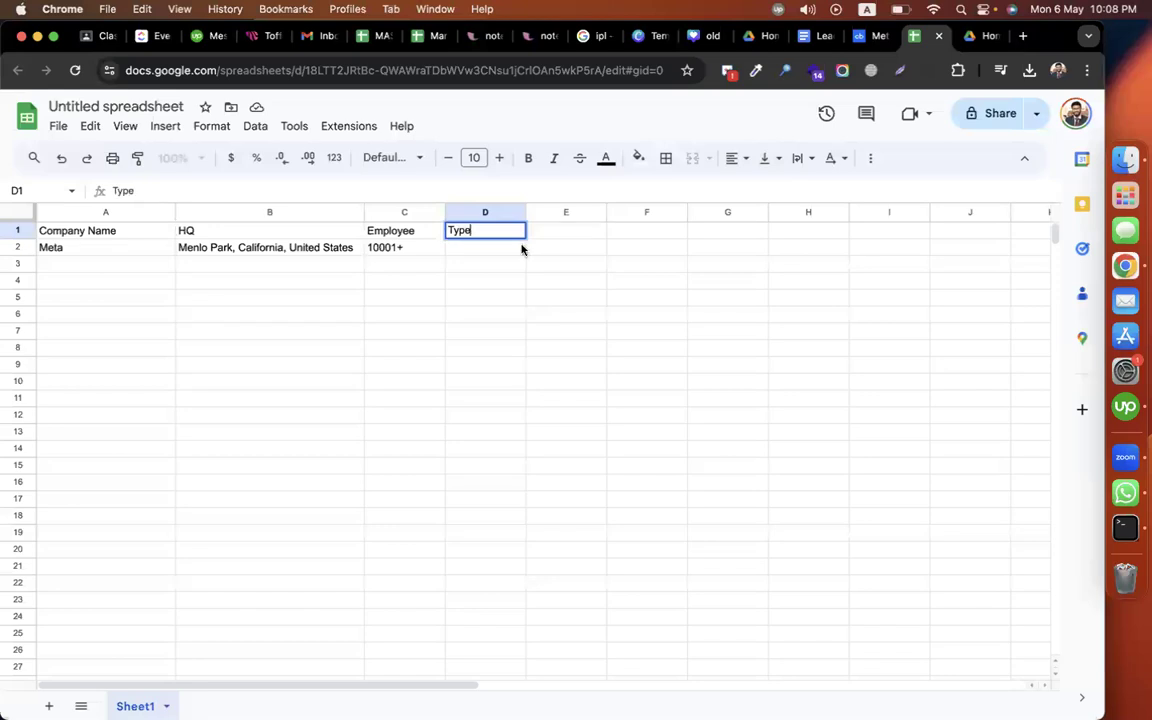
key("Return")
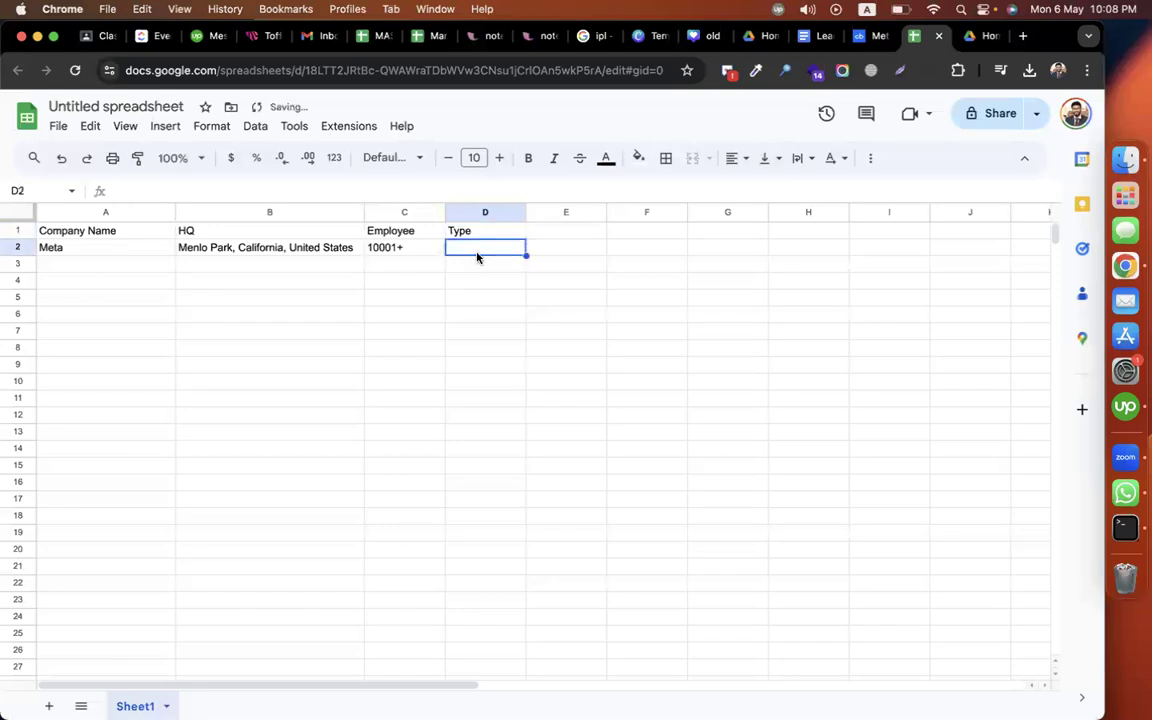
left_click(562, 236)
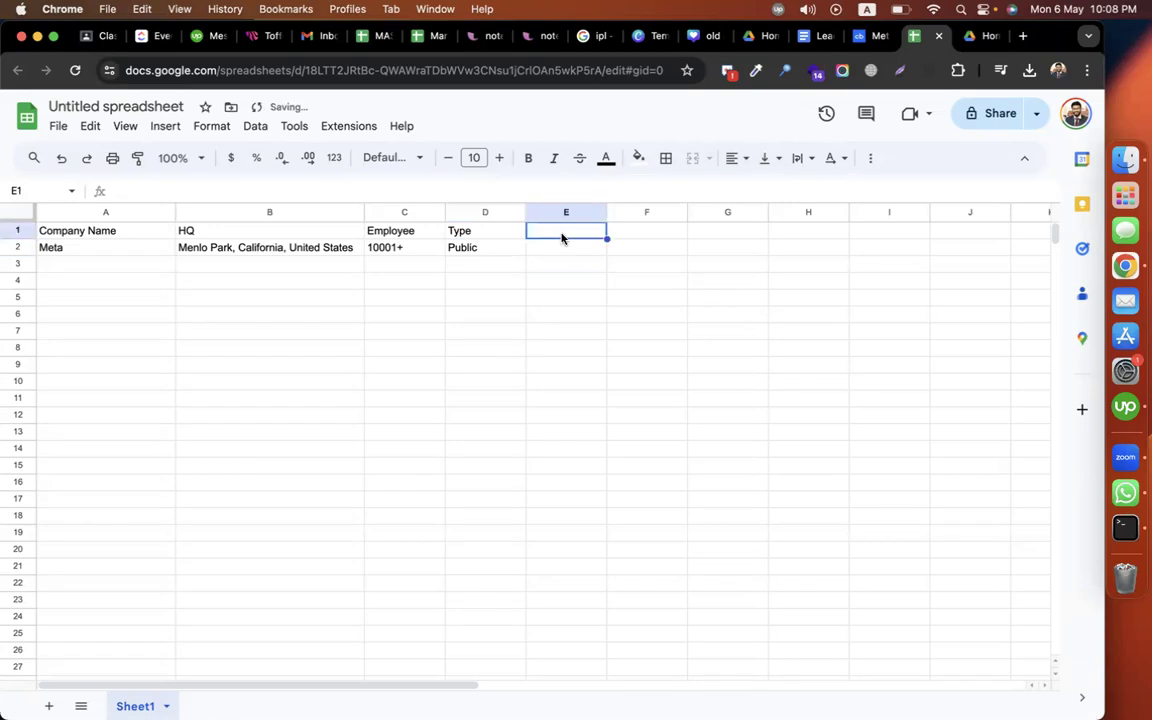
left_click(884, 40)
scroll(300, 456, "down", 1)
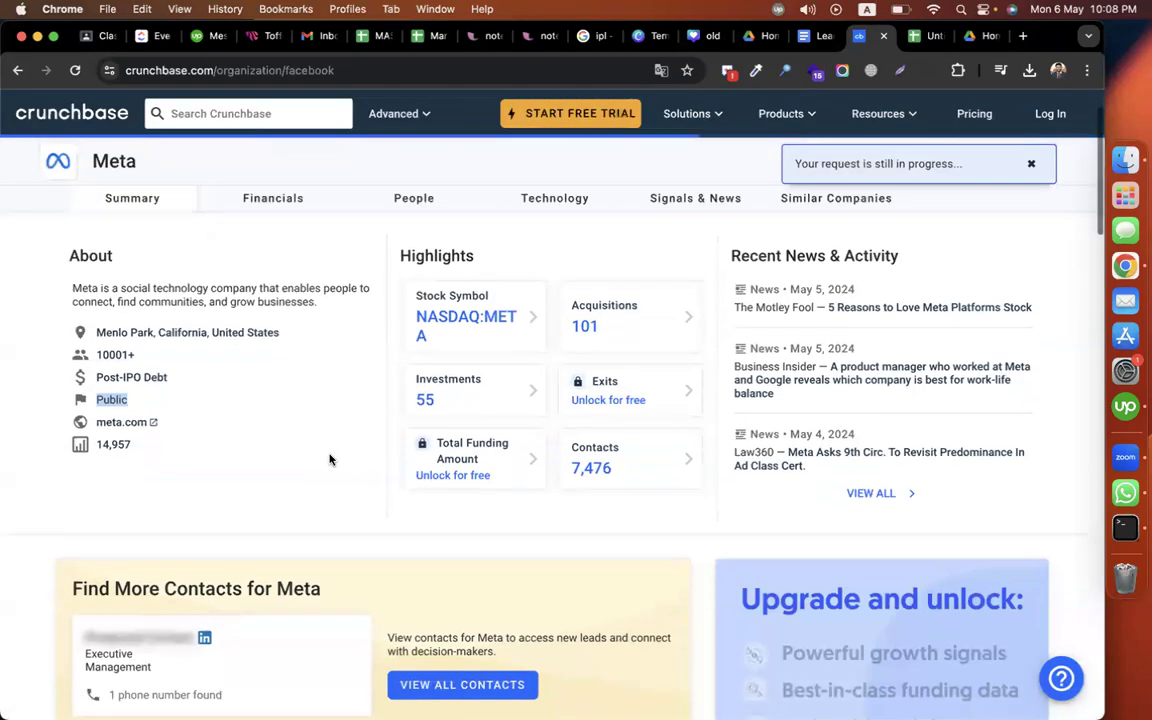
left_click_drag(95, 424, 147, 423)
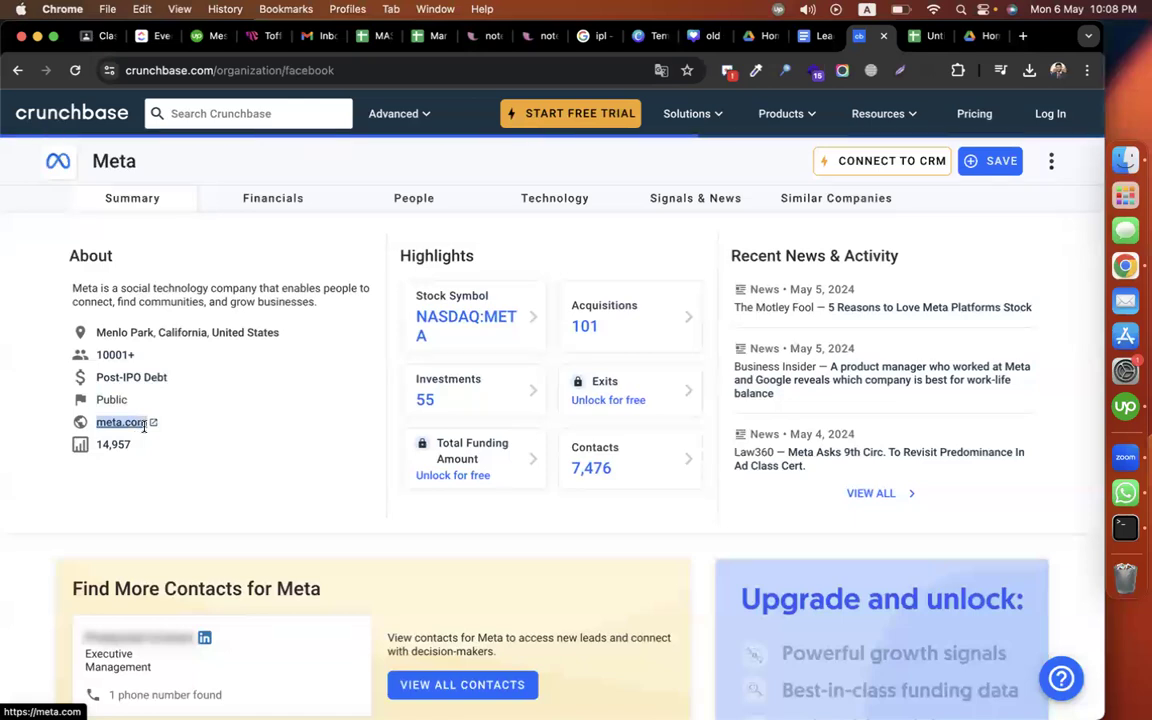
left_click(922, 36)
type("websi")
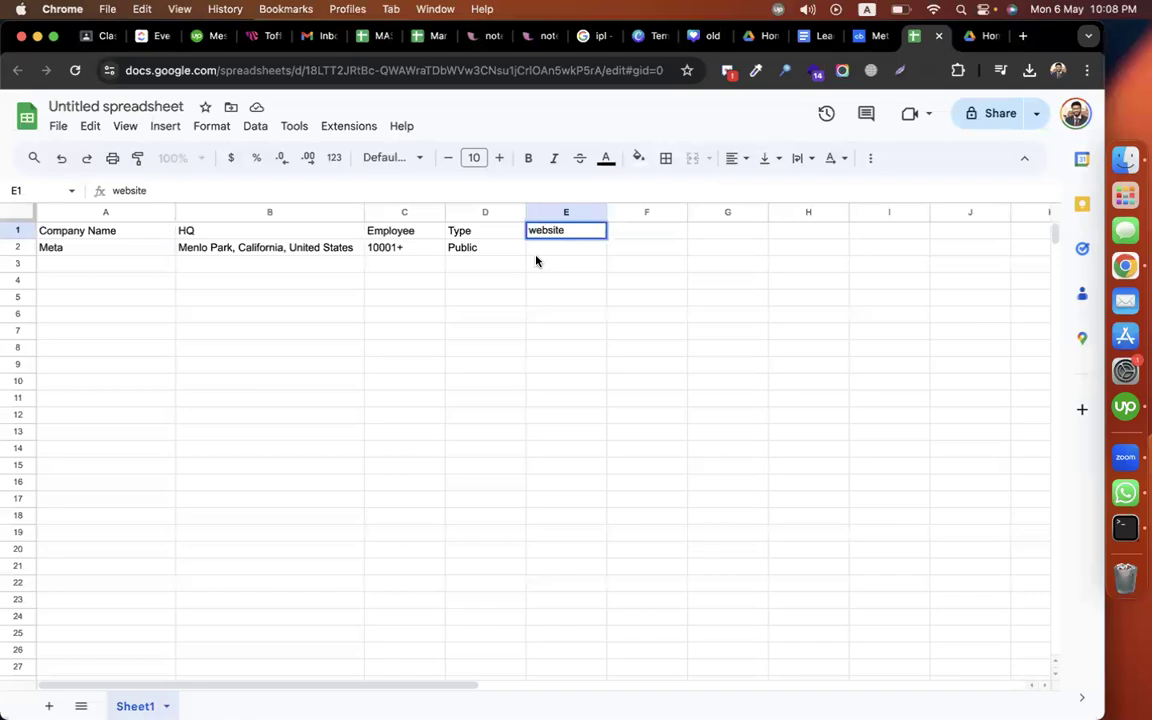
type("te")
key("Return")
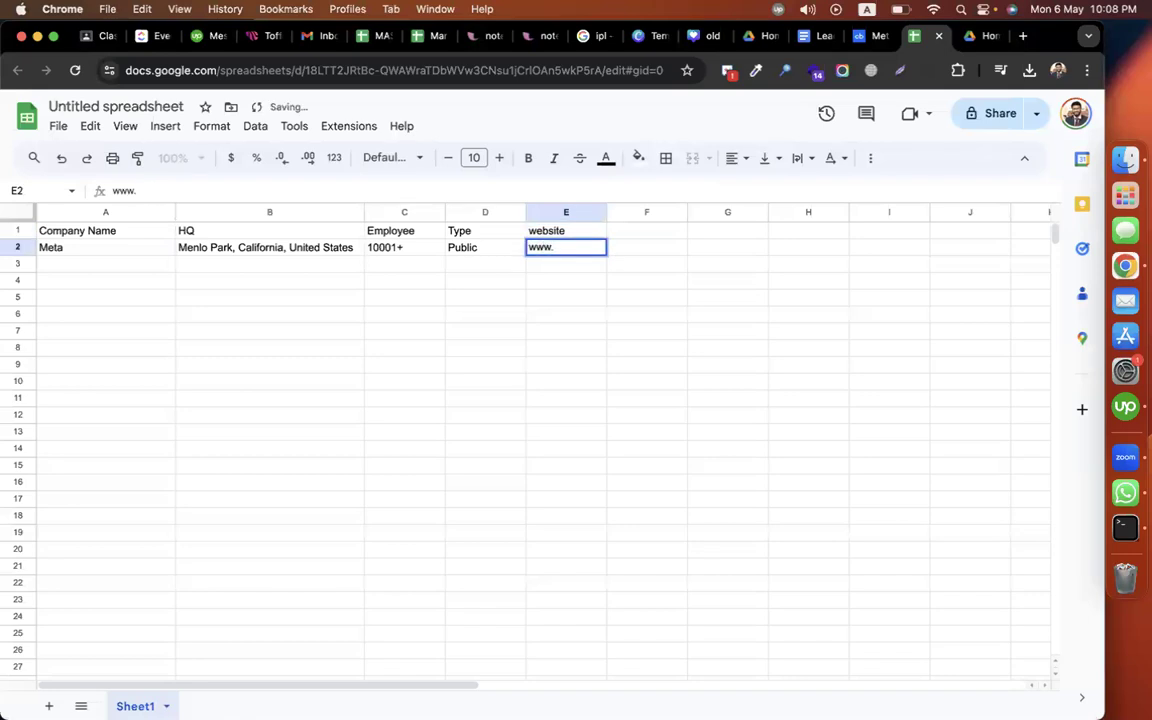
left_click(712, 265)
Step: Examine the Highlights figures, such as investments, on Meta's Crunchbase profile and return to the spreadsheet
left_click(870, 36)
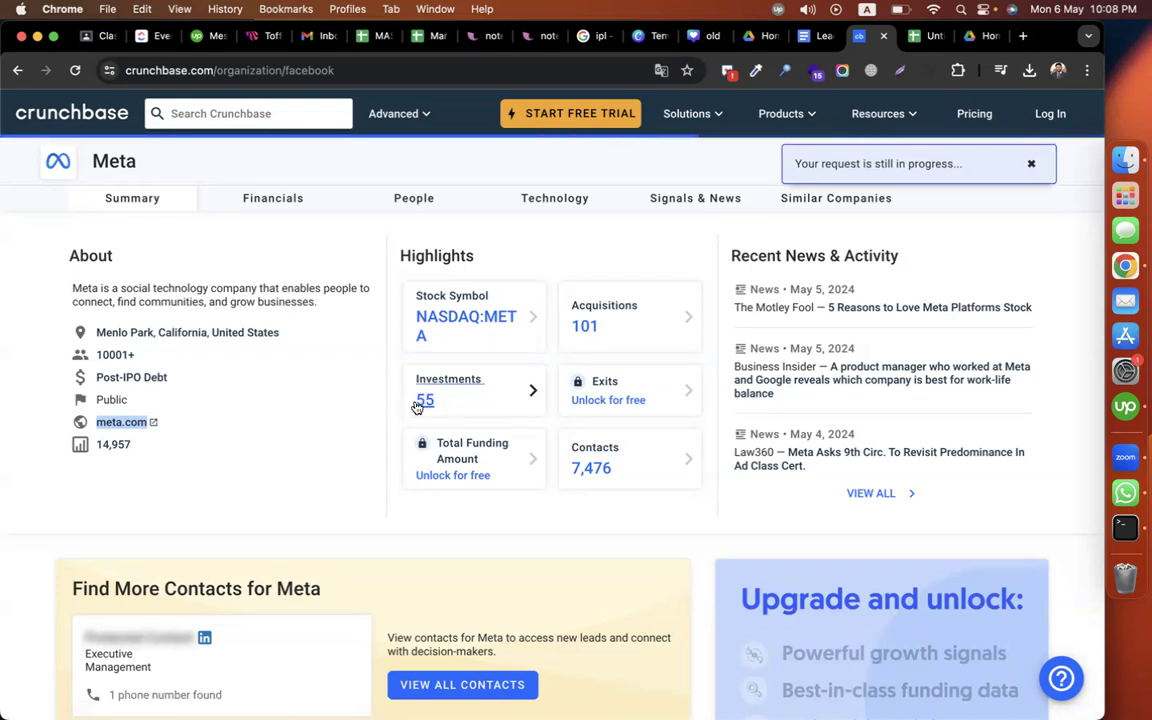
left_click_drag(404, 378, 1024, 45)
left_click(914, 35)
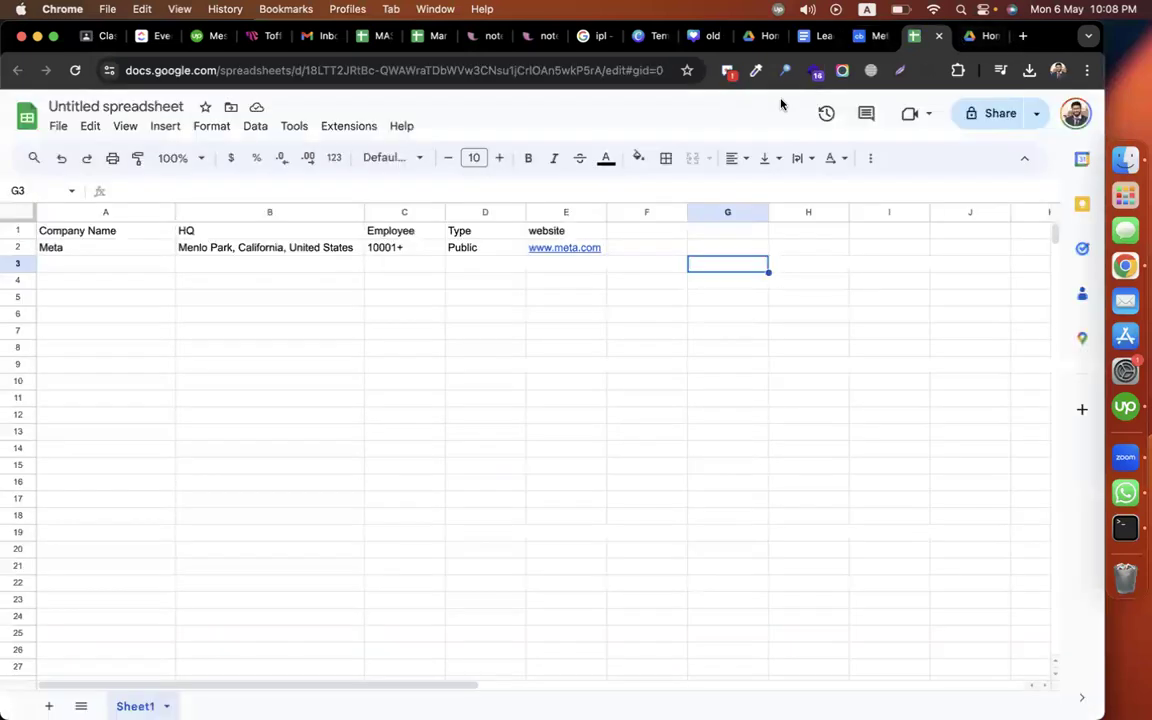
Step: Add an "investment" header in F1 with 55 in F2, and return to Meta's Crunchbase profile
left_click(626, 232)
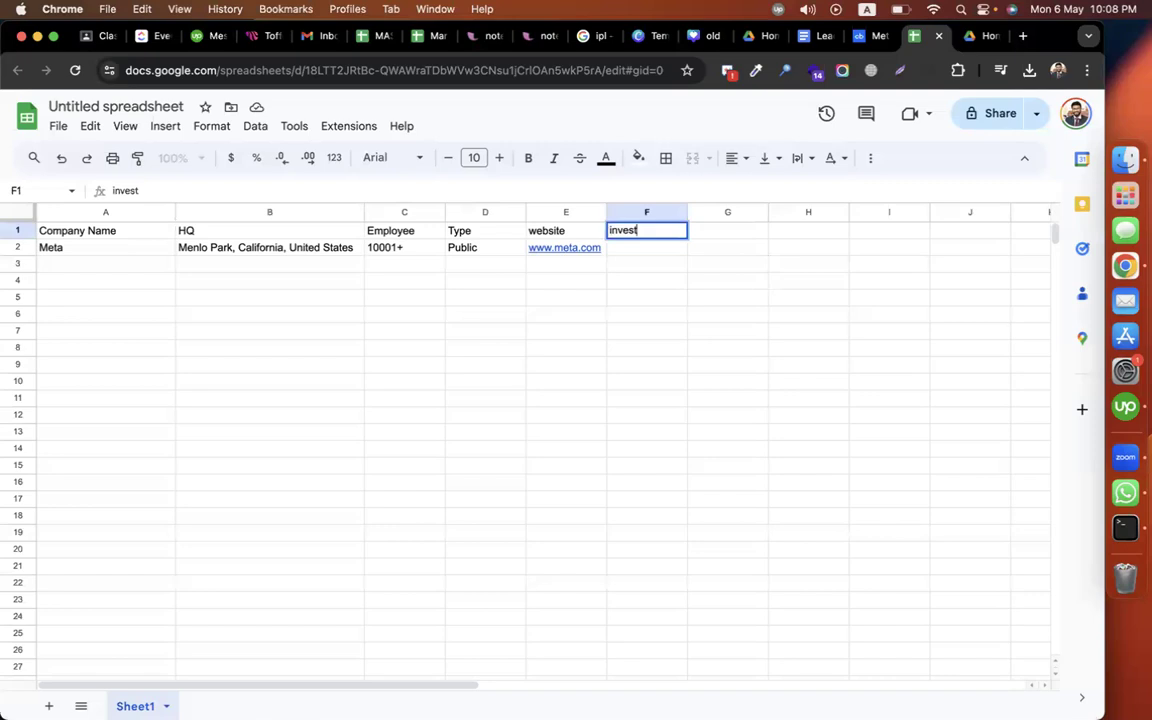
left_click(630, 253)
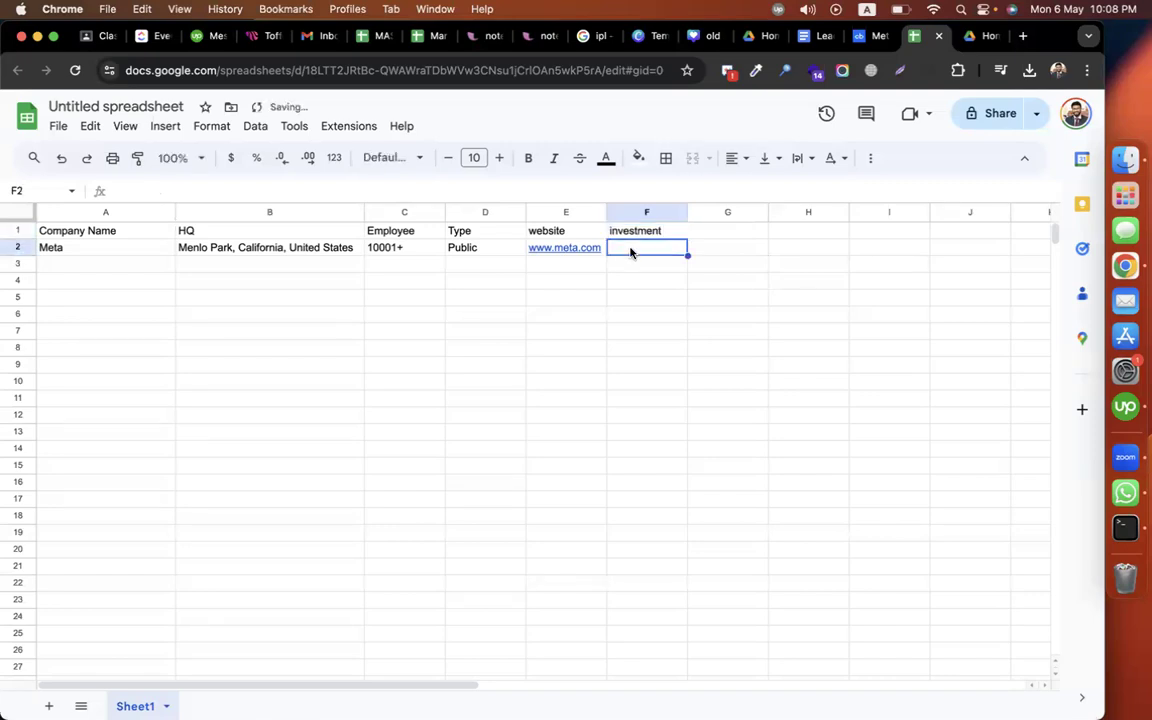
left_click(870, 36)
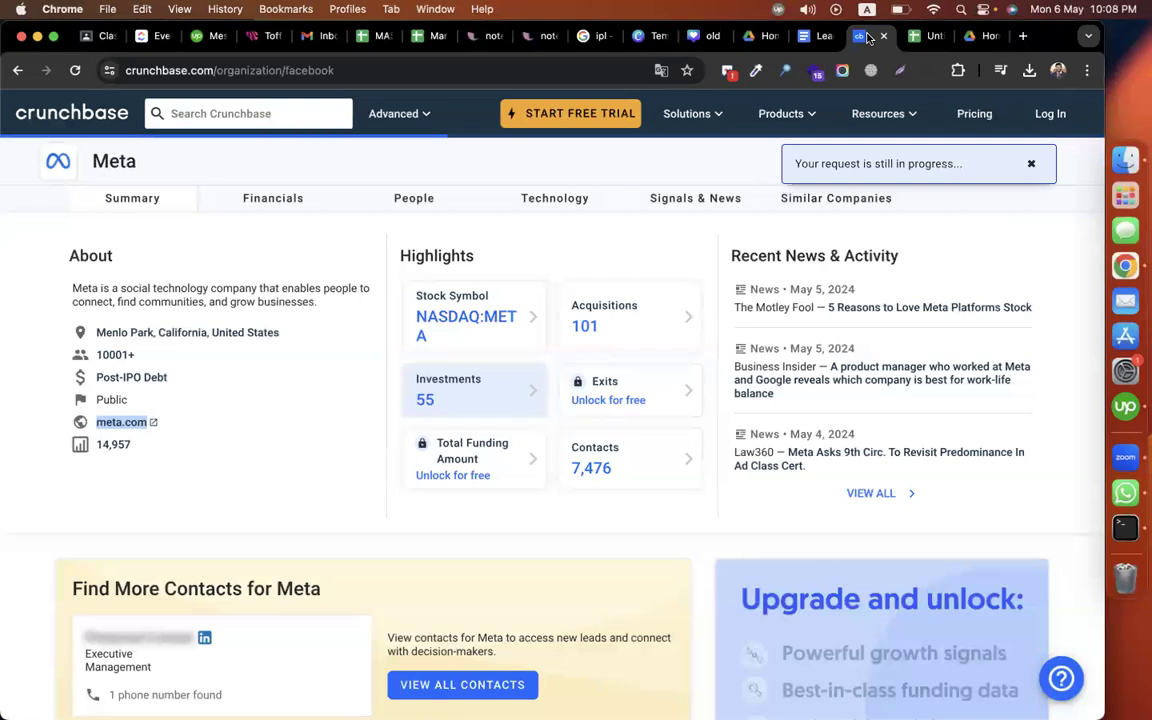
Step: Copy the "Industries" label from the Details section of Meta's Crunchbase profile into G1 of the spreadsheet
scroll(580, 490, "down", 2)
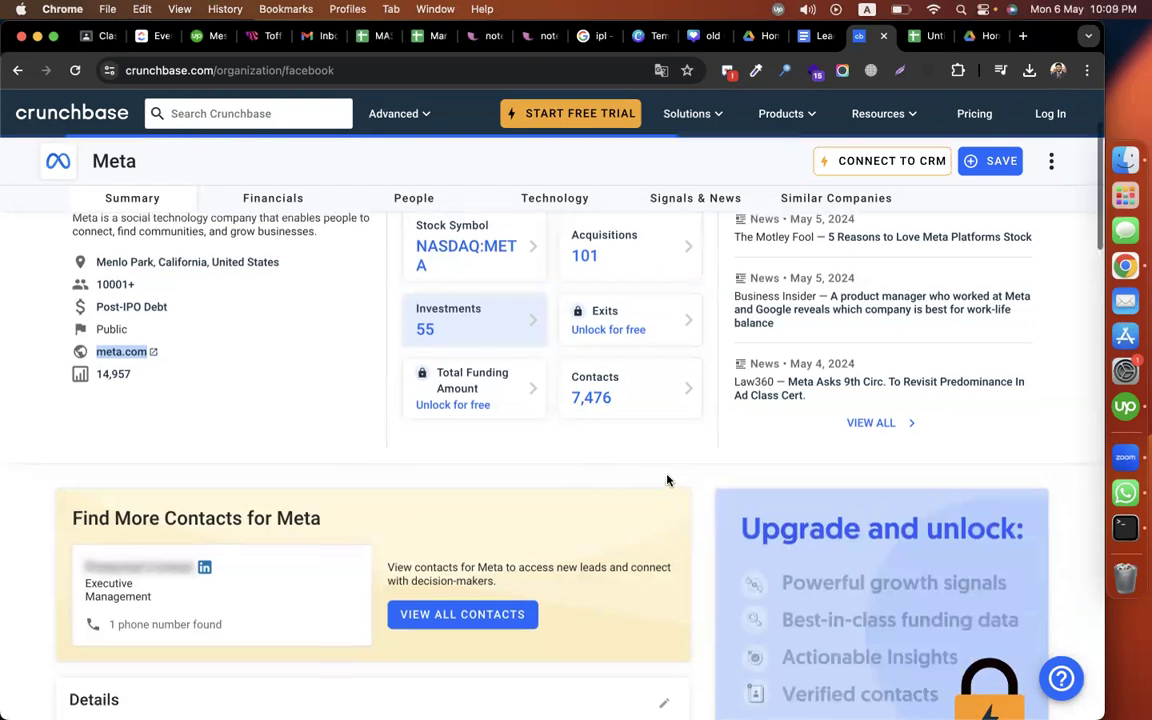
scroll(668, 481, "up", 2)
scroll(668, 481, "down", 10)
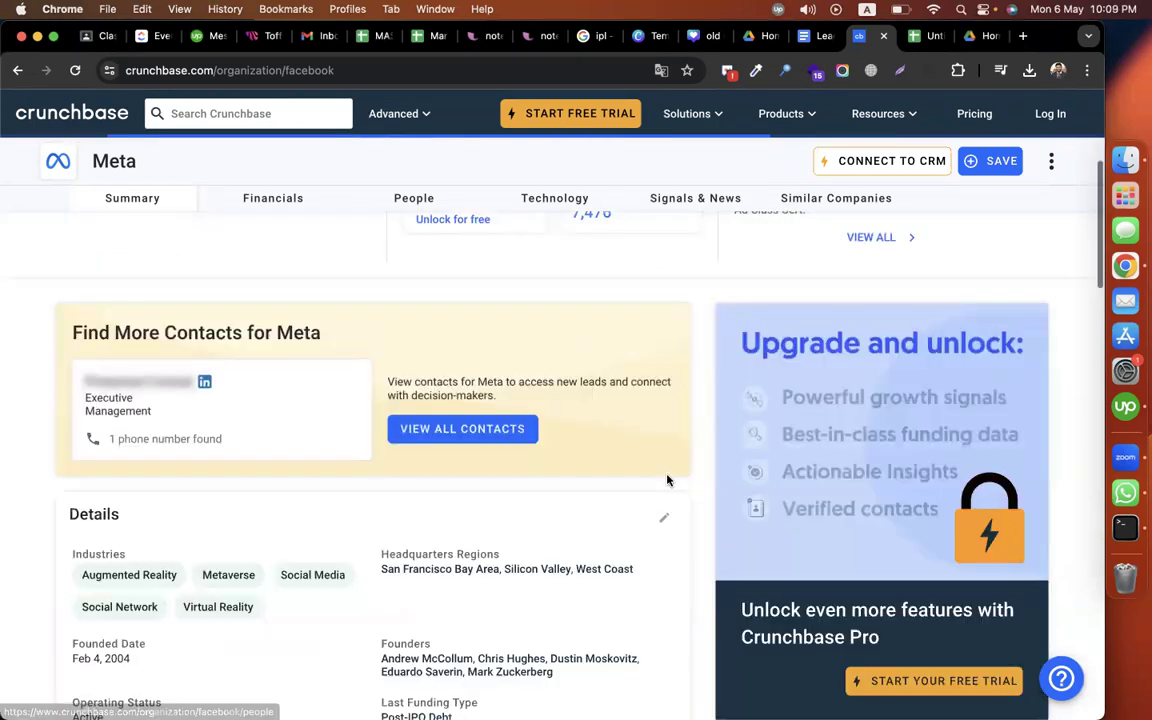
scroll(668, 481, "down", 2)
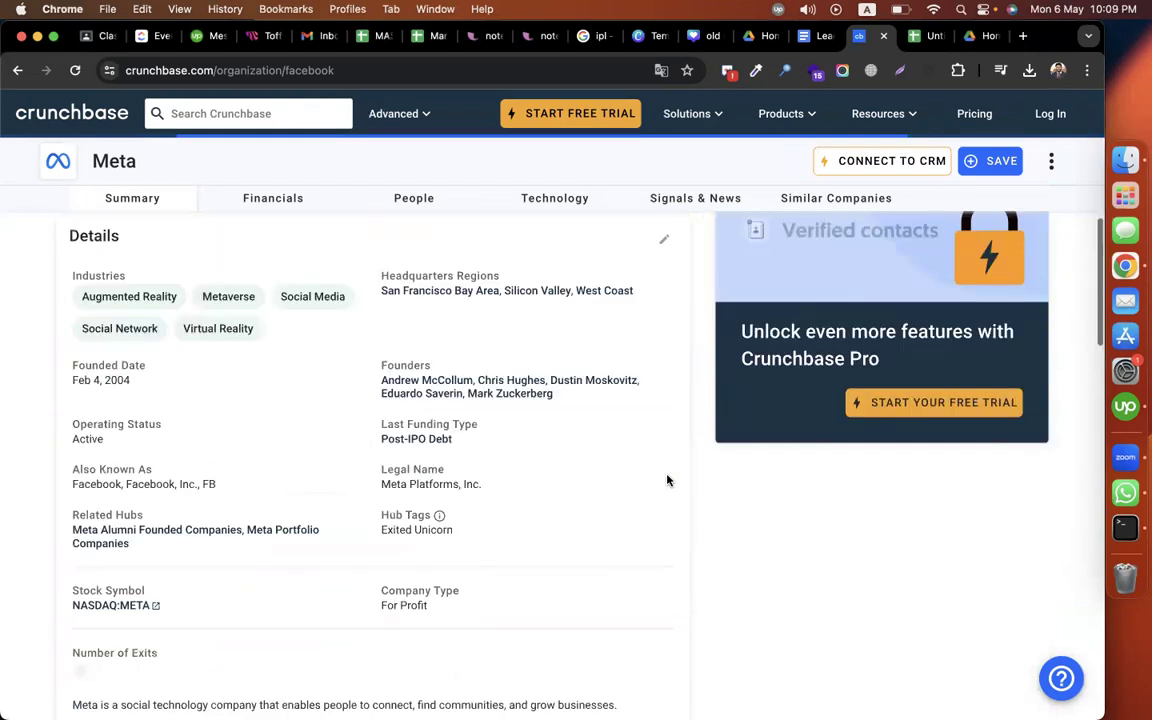
scroll(89, 281, "up", 1)
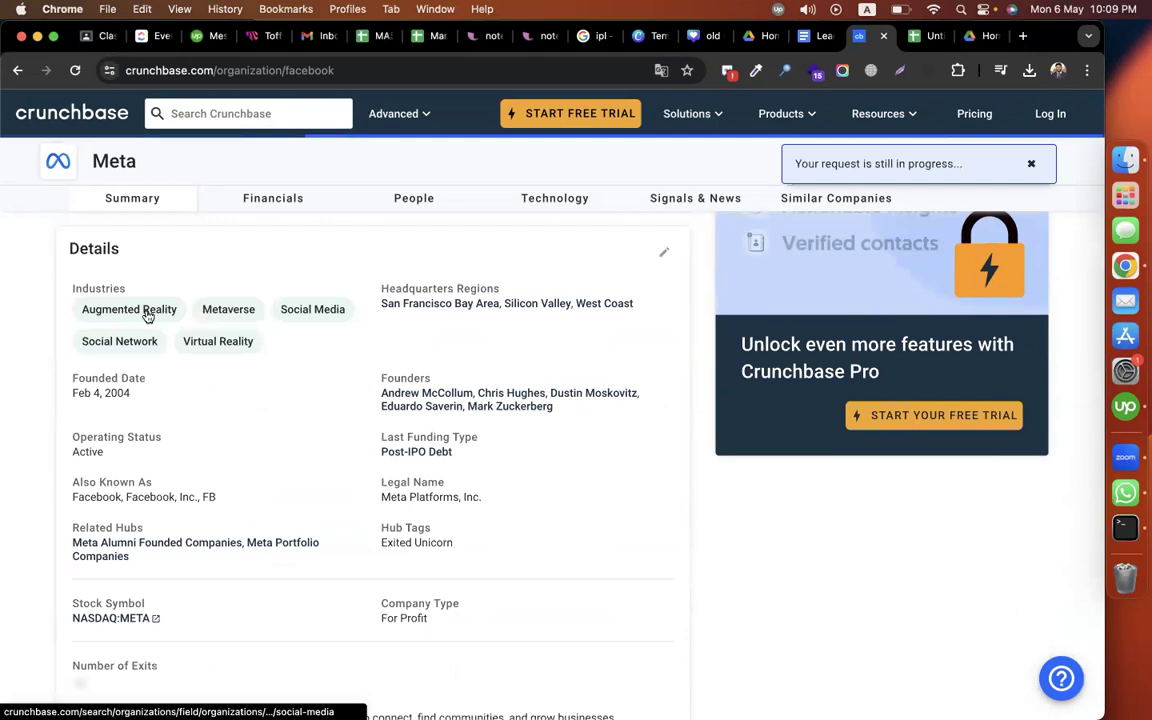
double_click(78, 287)
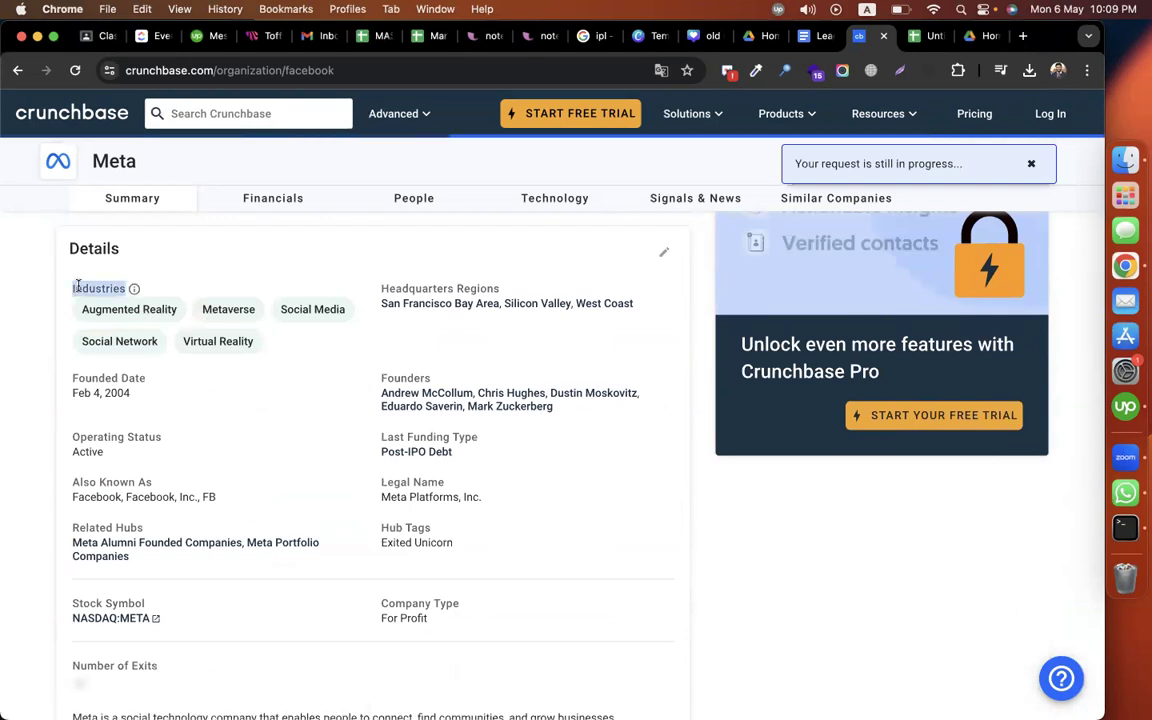
left_click(912, 36)
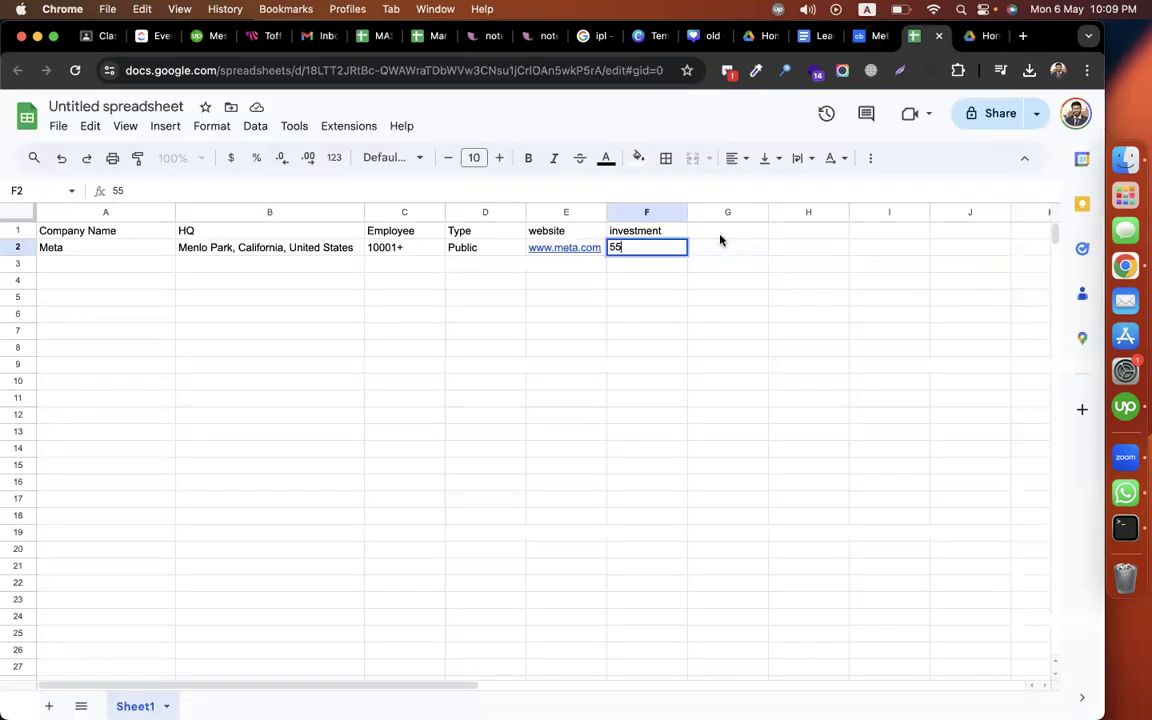
double_click(716, 231)
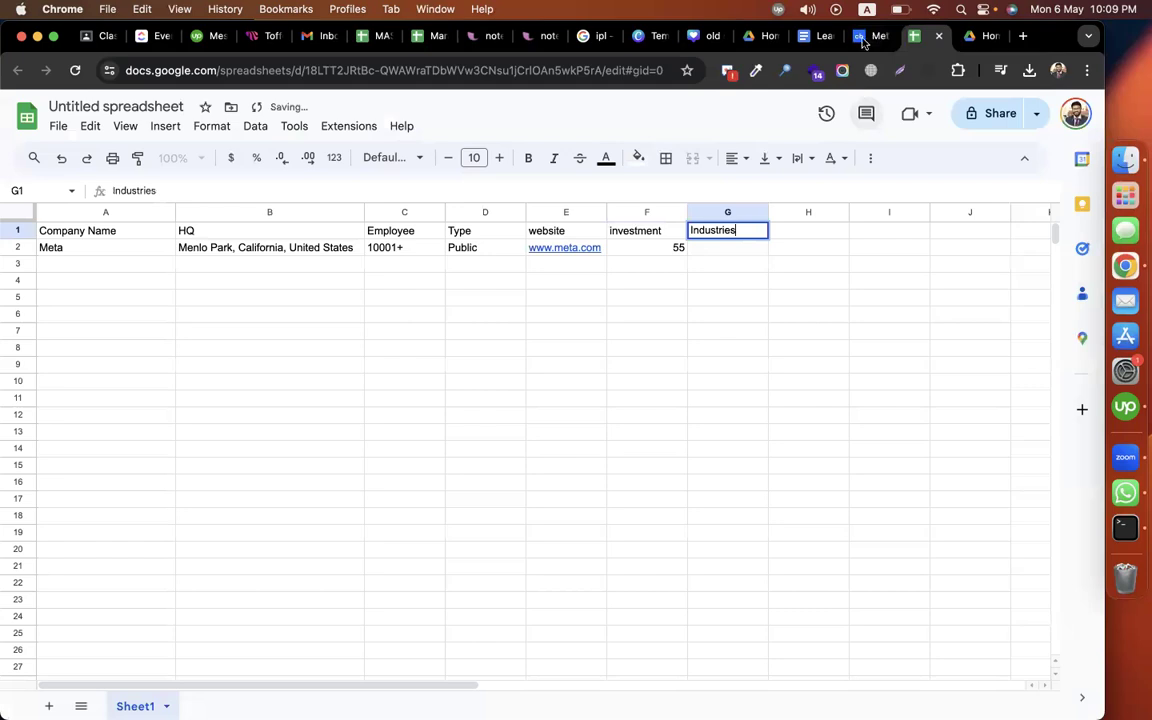
Step: Copy the industry "Social Media" from Meta's Crunchbase details into G2 of the spreadsheet and widen column G slightly
key("ctrl+shift+Tab")
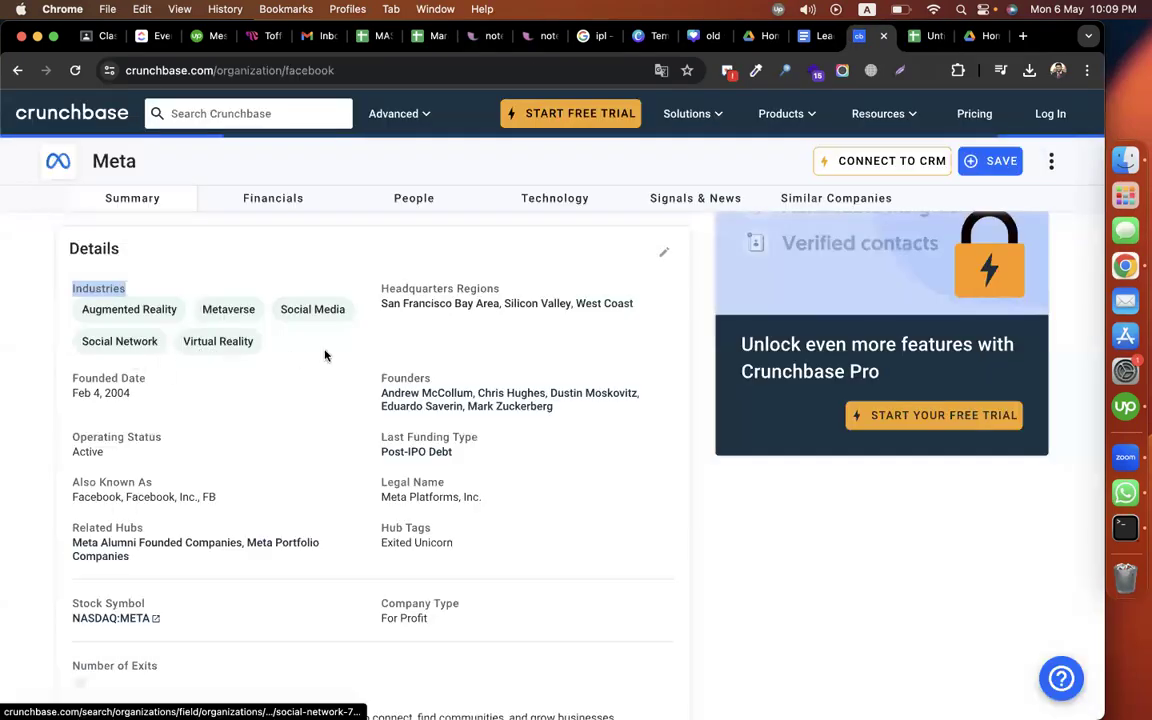
left_click_drag(361, 311, 288, 307)
left_click_drag(266, 313, 346, 311)
key("super+c")
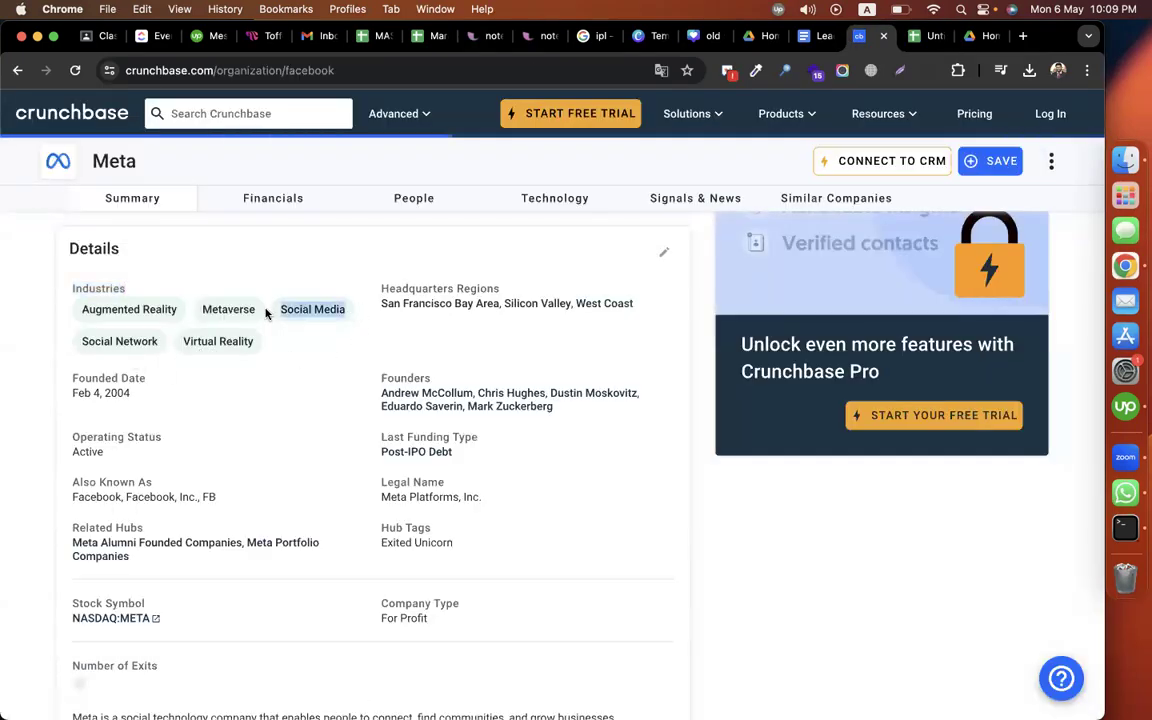
key("ctrl+Tab")
left_click(713, 248)
key("super+v")
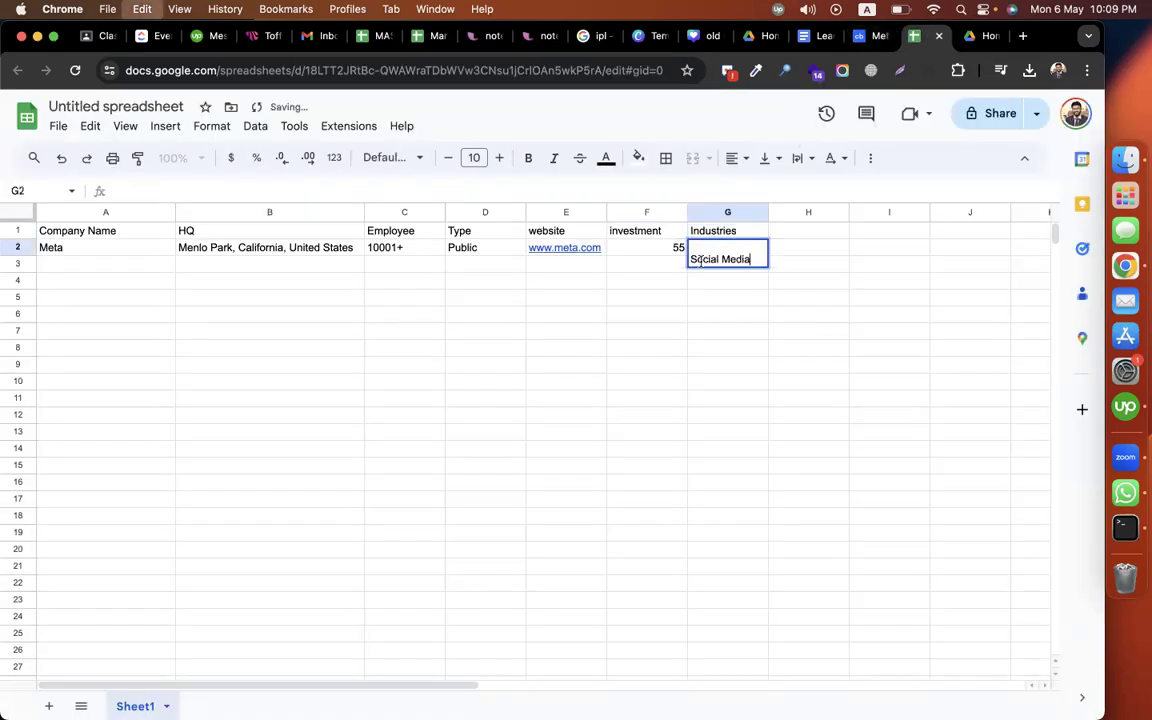
left_click(745, 283)
left_click_drag(767, 212, 788, 60)
Step: Copy the "Founded Date" label from Meta's Crunchbase details into H1 of the spreadsheet as a new header
left_click(876, 36)
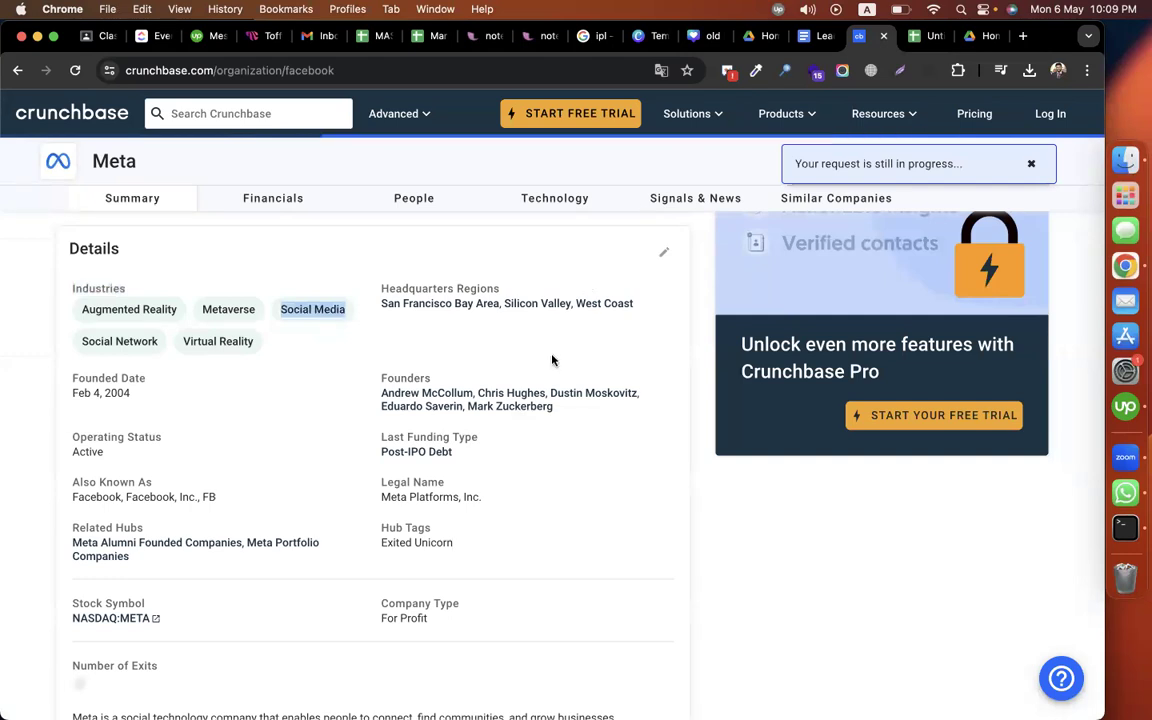
scroll(552, 360, "down", 1)
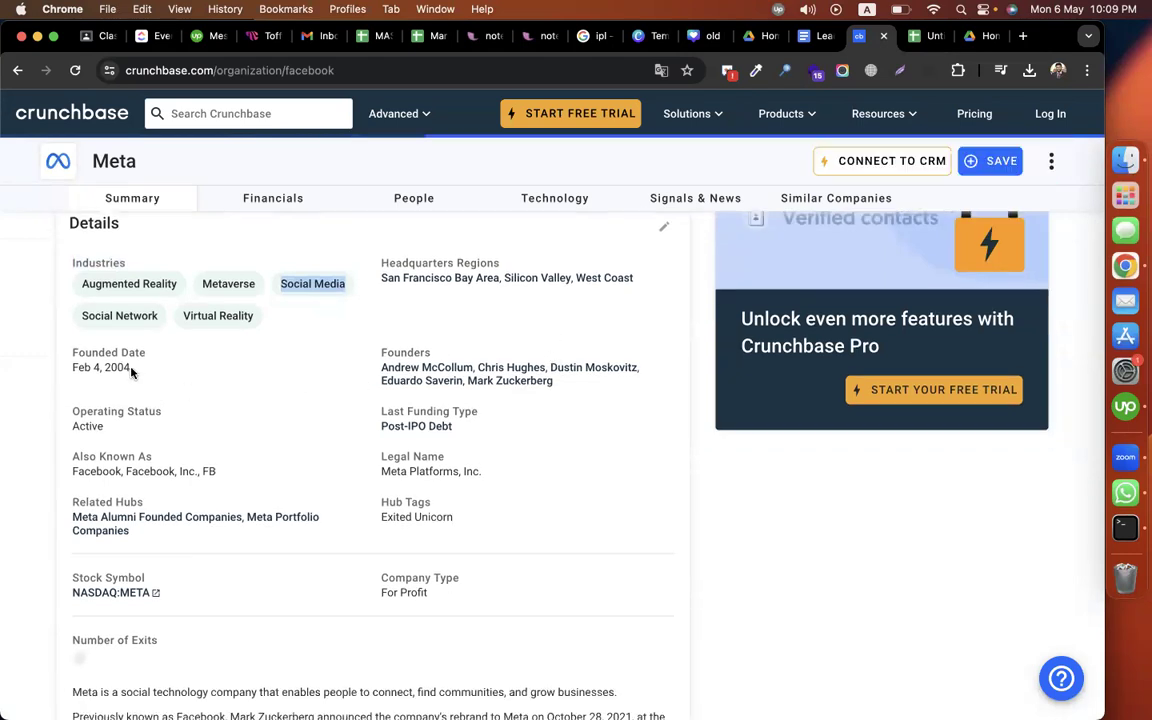
triple_click(101, 349)
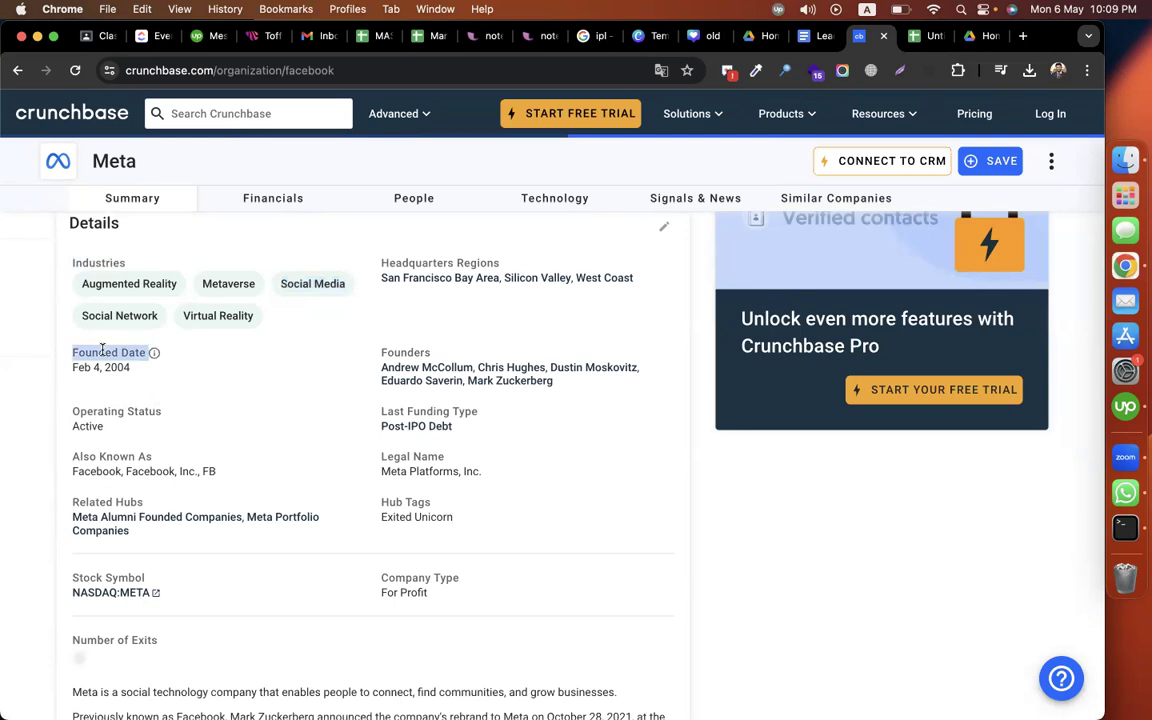
key("ctrl+Tab")
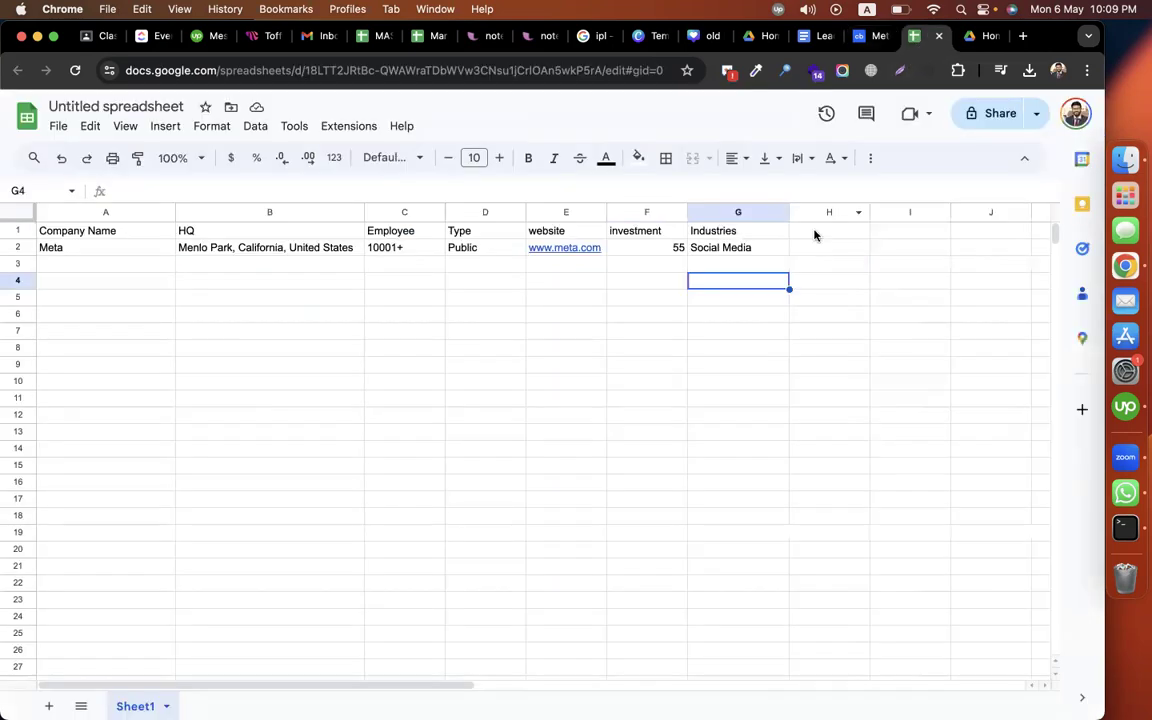
double_click(815, 231)
type("Founded Date")
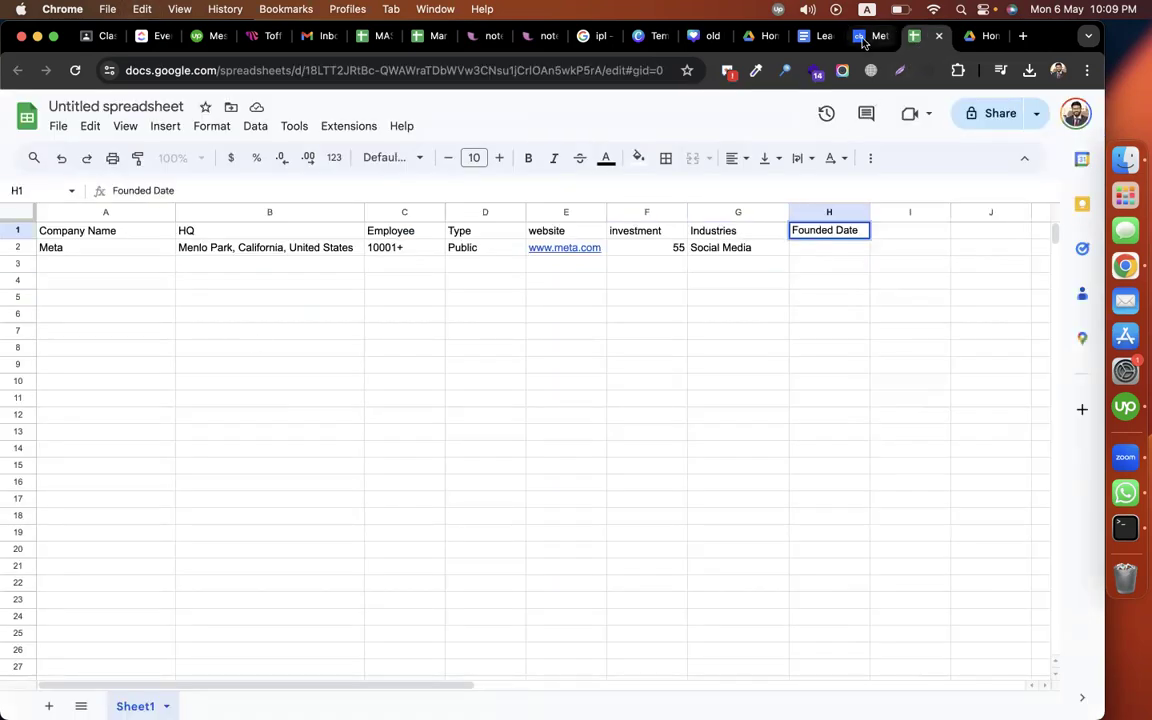
Step: Copy Meta's founding date "Feb 4, 2004" from Crunchbase into H2 of the spreadsheet
key("ctrl+shift+Tab")
triple_click(94, 369)
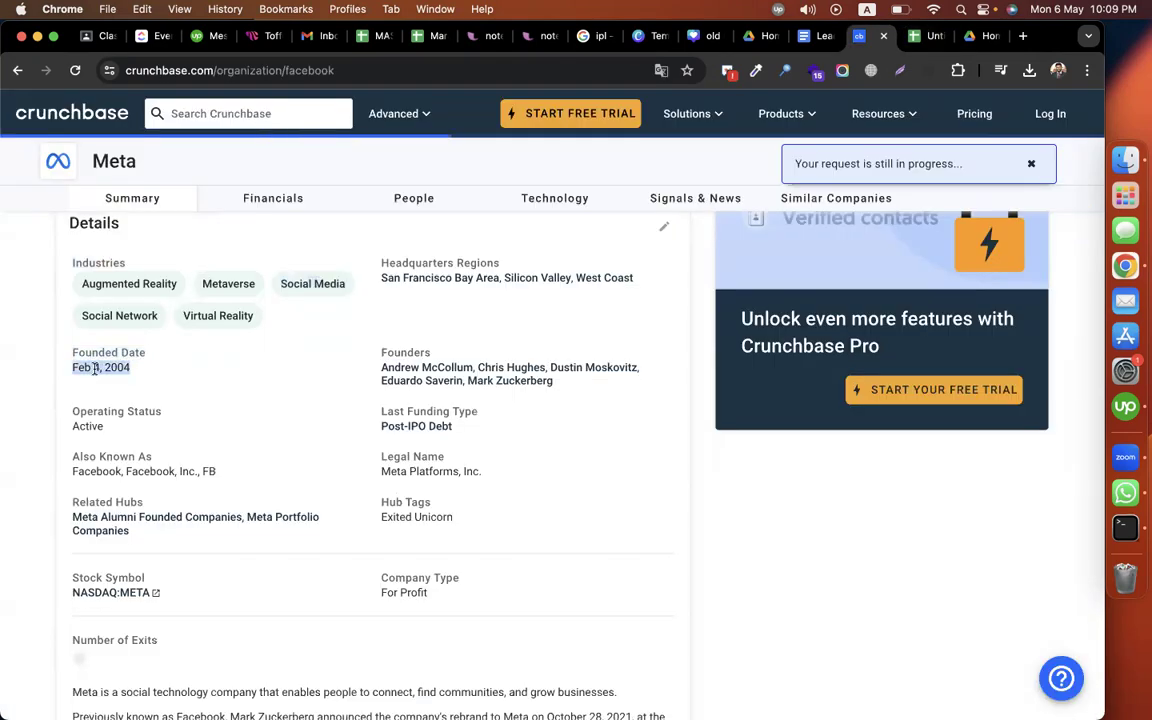
left_click(913, 38)
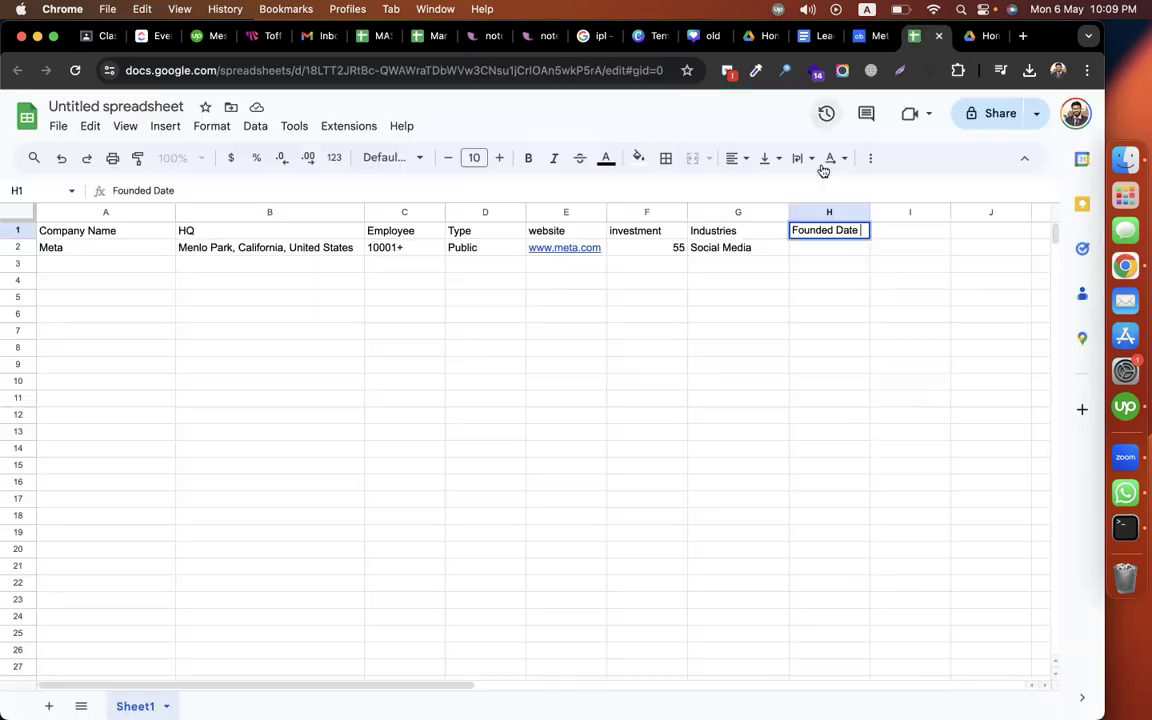
double_click(815, 249)
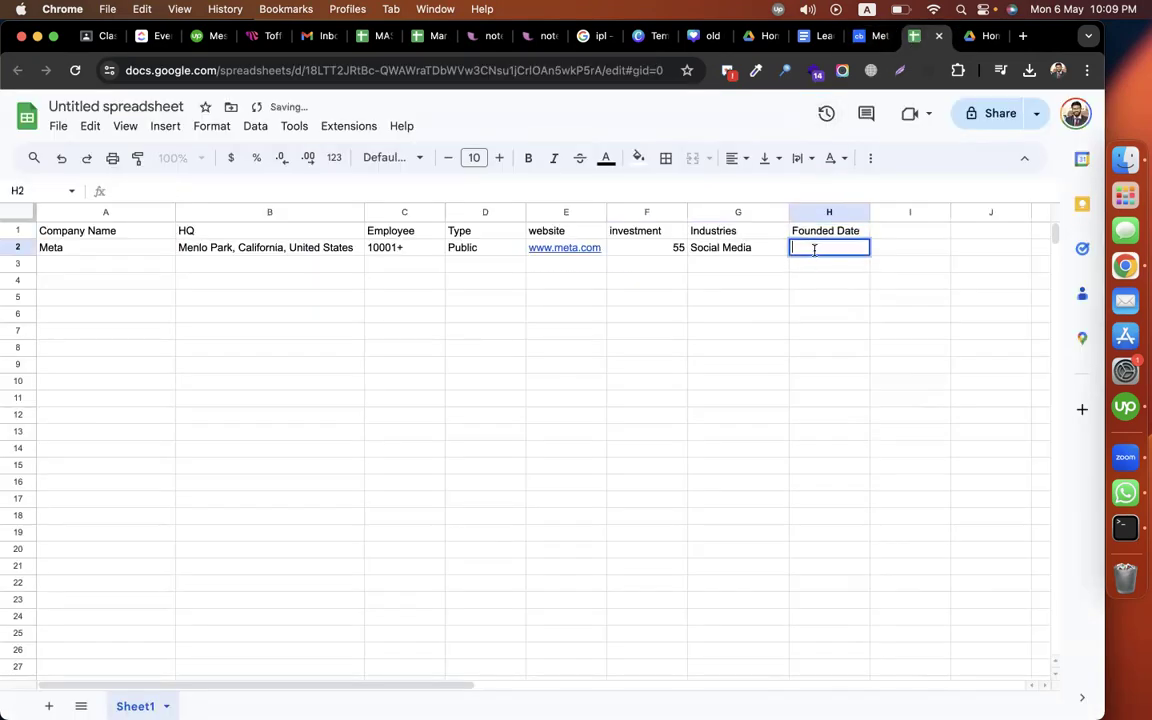
type("Feb 4, 2004")
left_click(756, 336)
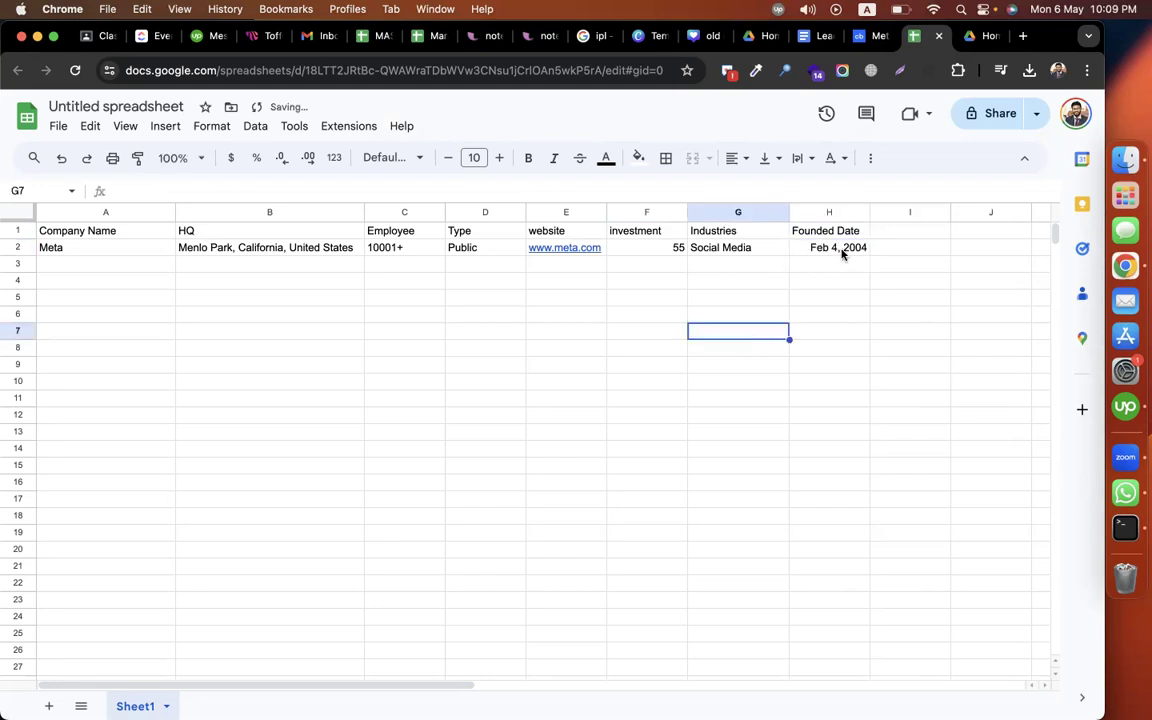
left_click(841, 250)
Step: Copy the address of Meta's LinkedIn page link from the end of the Details section on Crunchbase
left_click(862, 36)
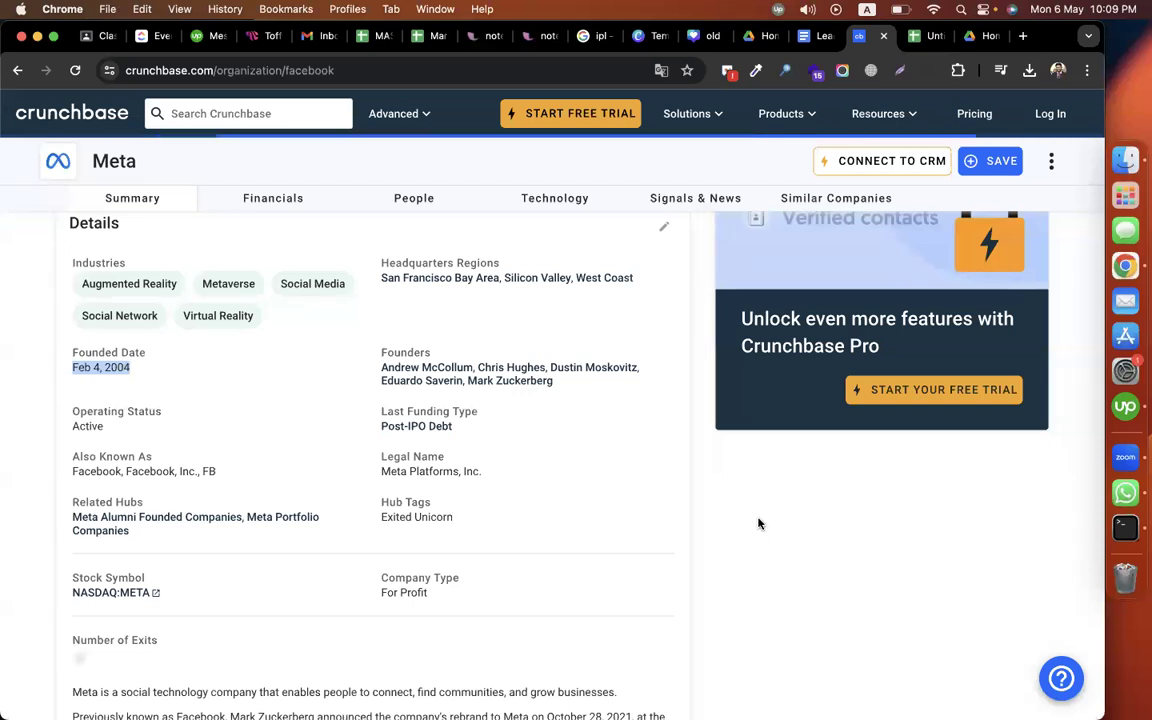
scroll(758, 523, "down", 1)
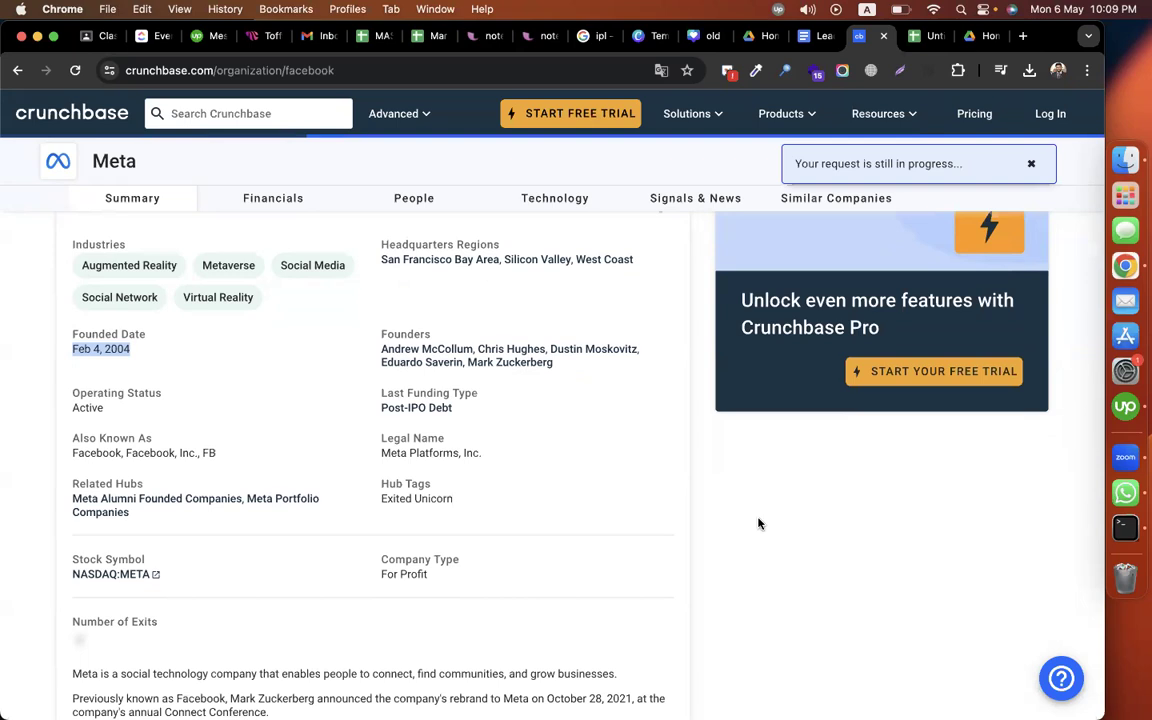
scroll(600, 480, "down", 1)
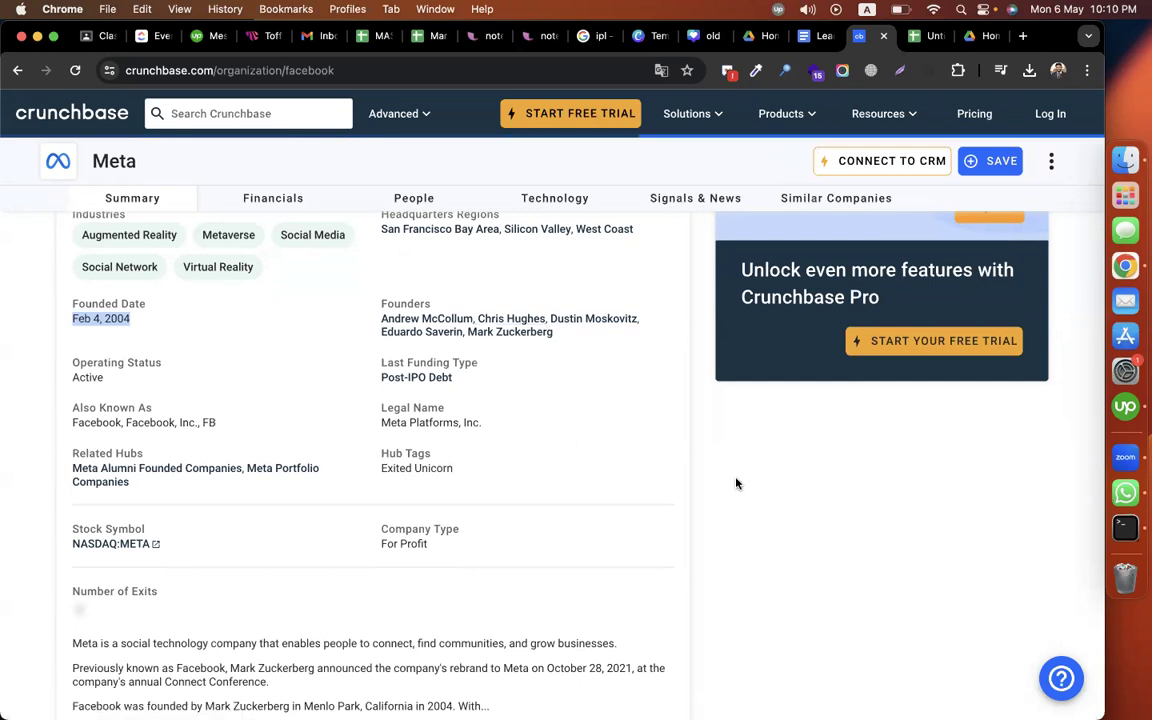
scroll(494, 347, "down", 1)
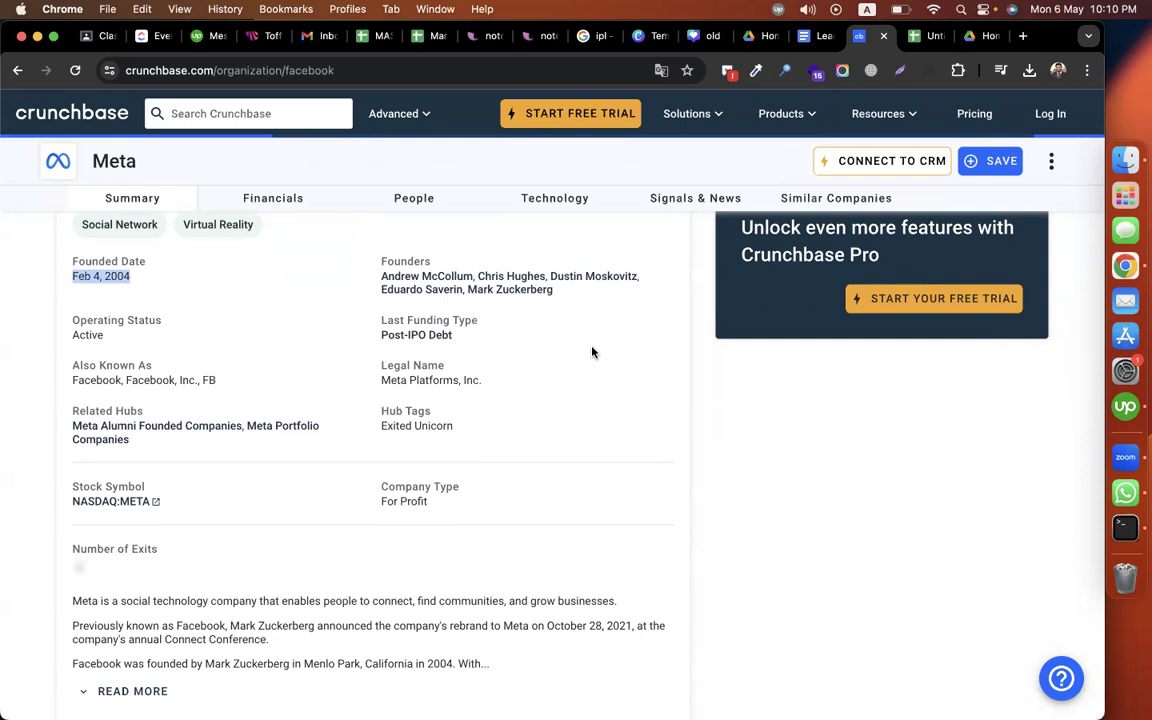
scroll(591, 350, "down", 2)
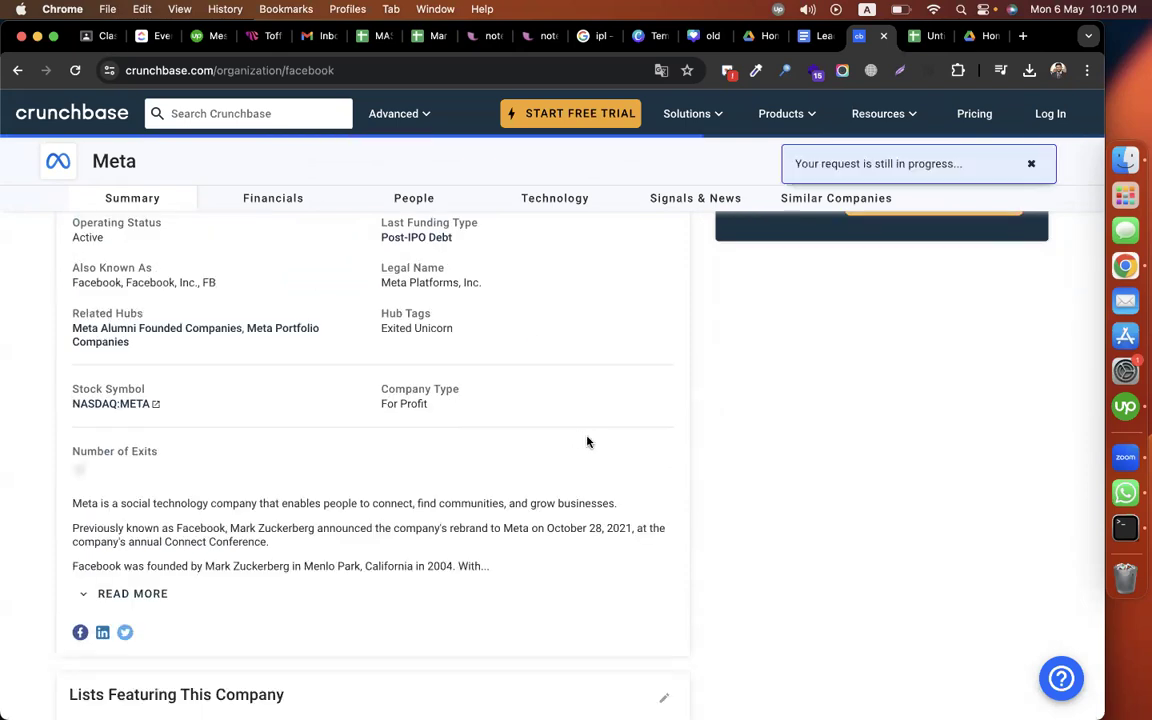
scroll(589, 442, "down", 4)
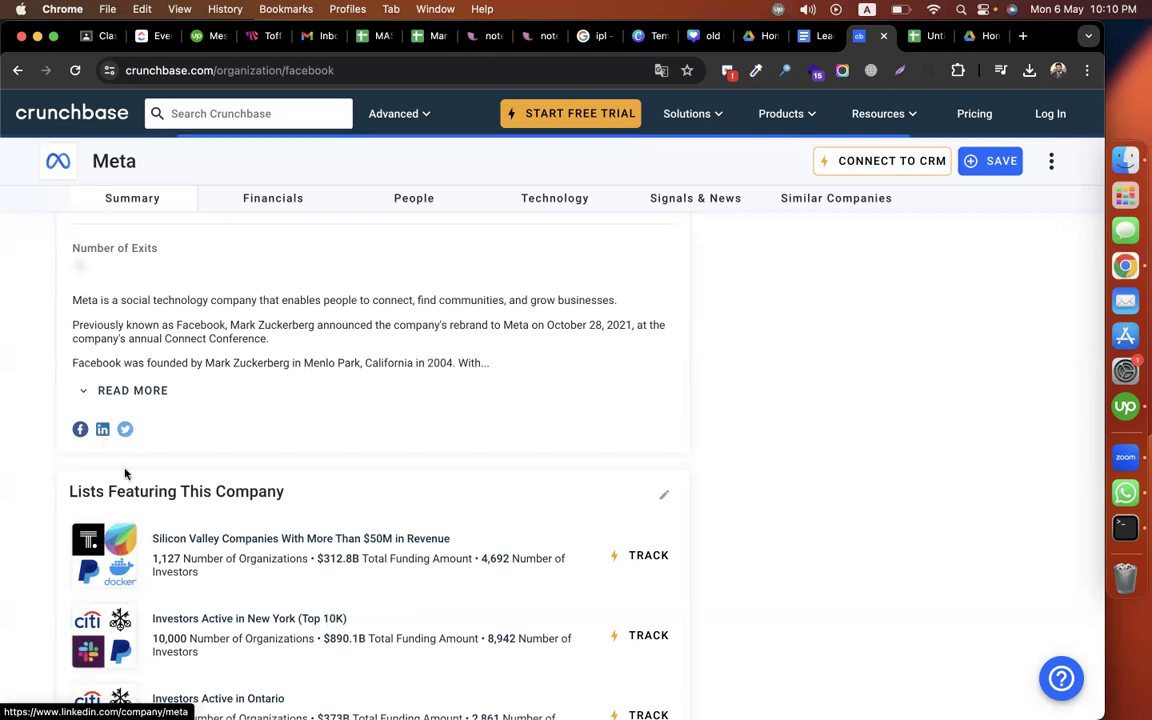
right_click(103, 431)
left_click(126, 541)
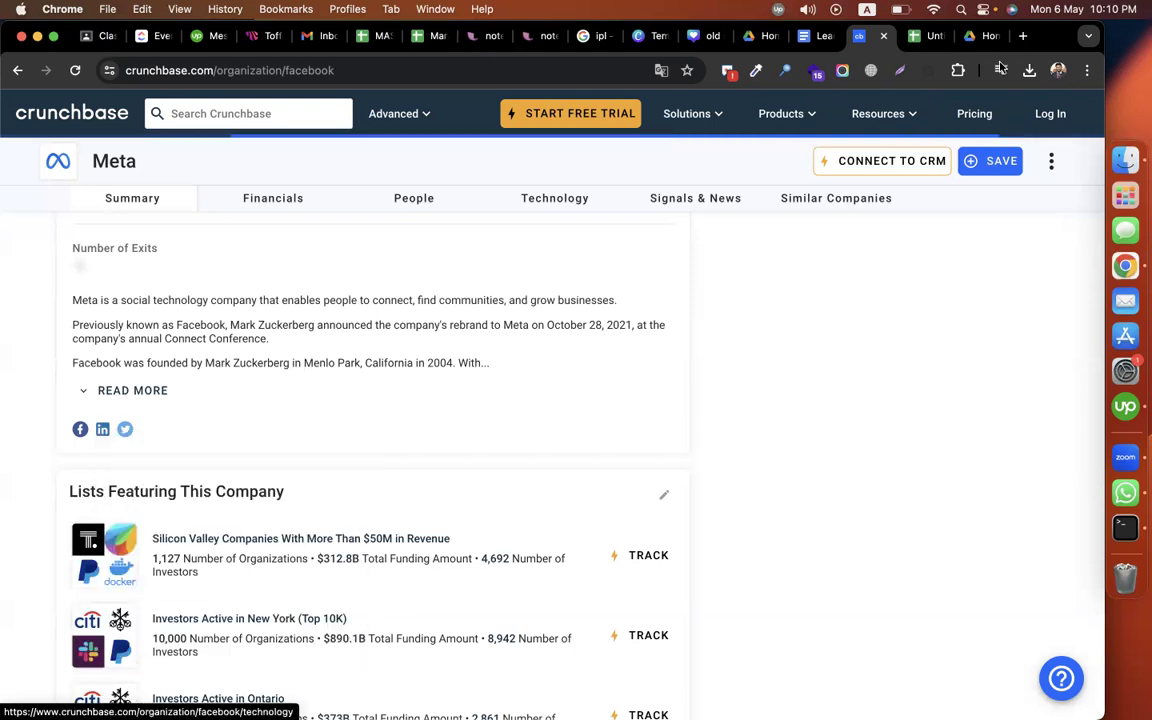
Step: Add a "Social media link" header in I1 of the spreadsheet and paste Meta's LinkedIn company link into I2
left_click(908, 40)
left_click(892, 231)
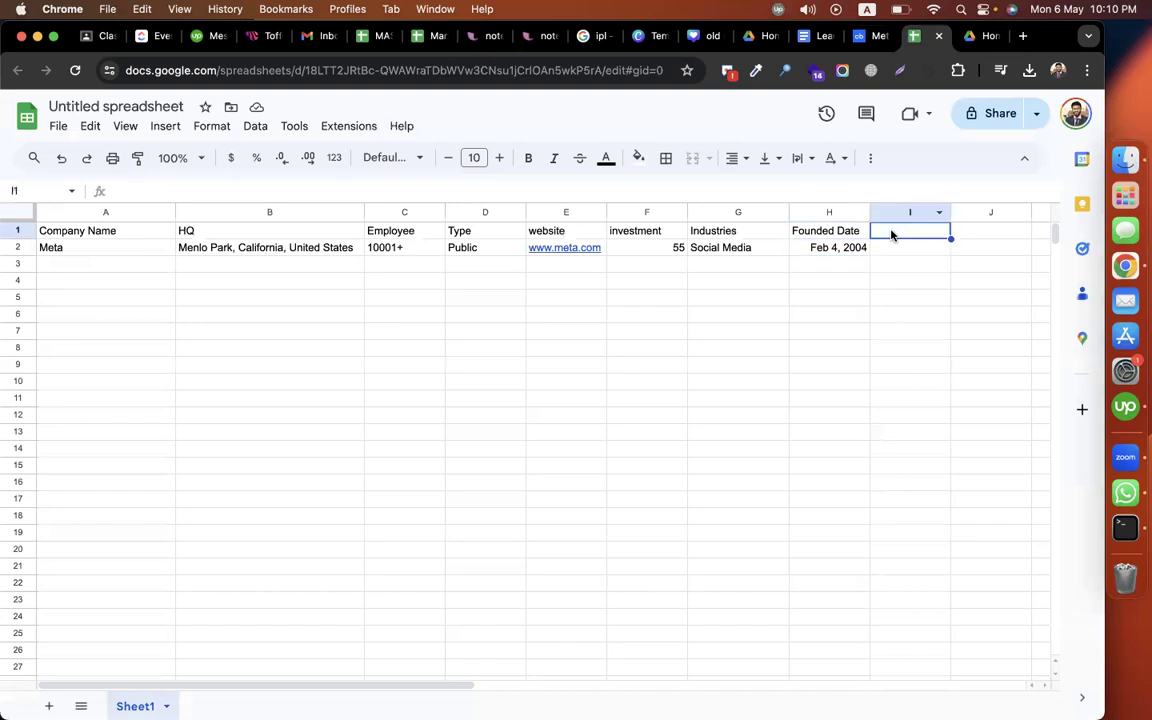
type("Social med")
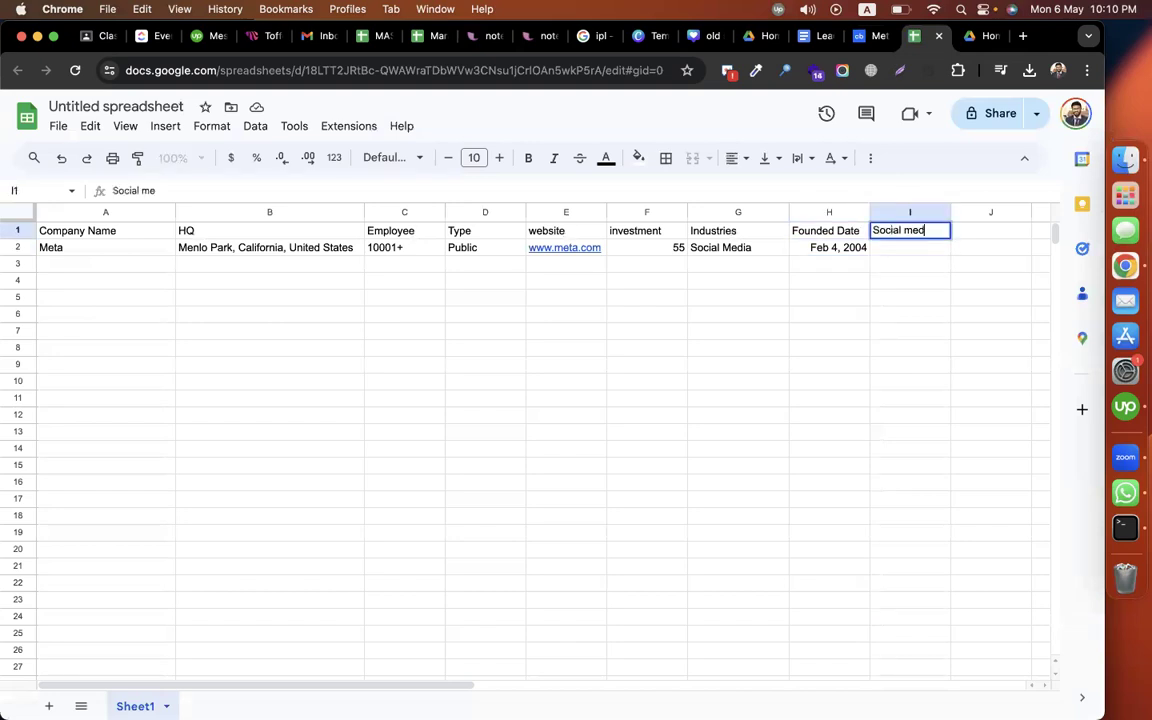
type("ia link")
left_click(888, 250)
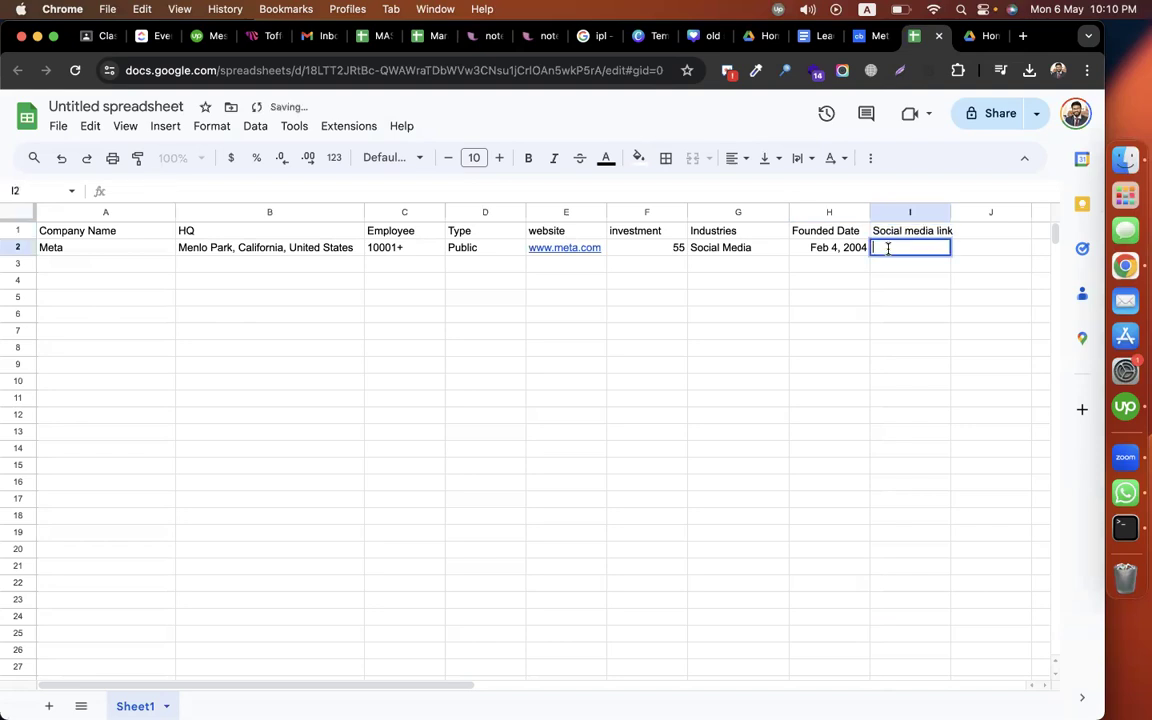
key("super+v")
left_click(850, 349)
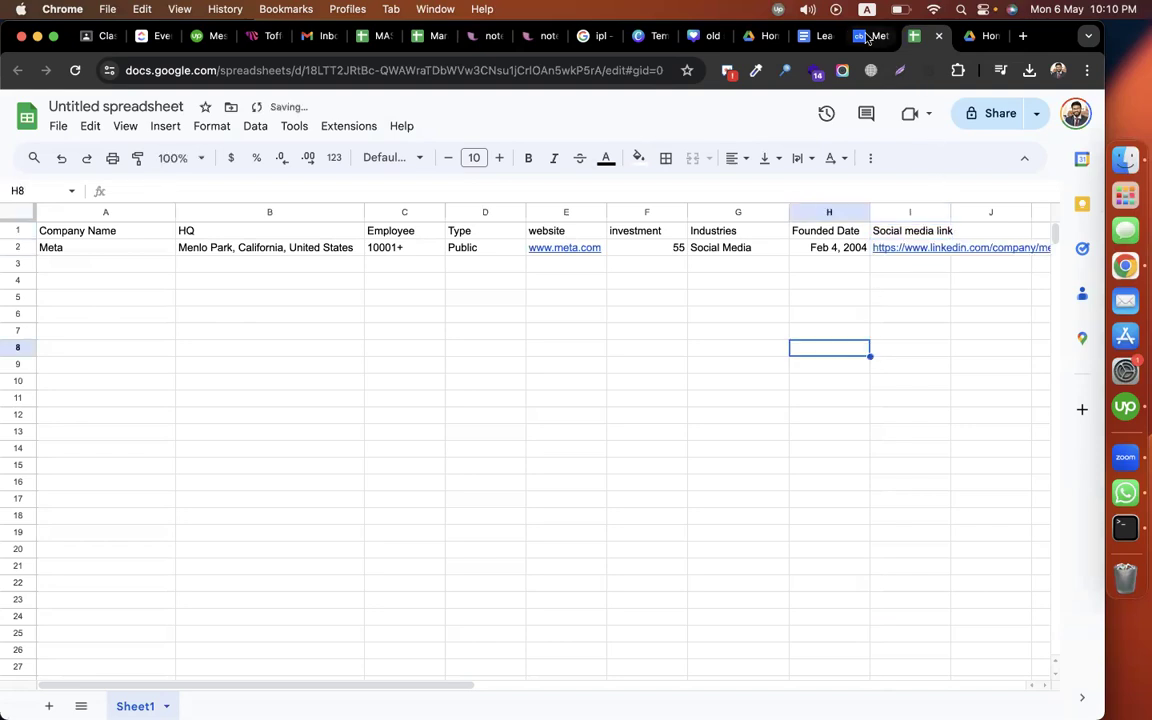
Step: Return to Meta's Crunchbase profile and expand the full company description
key("ctrl+shift+Tab")
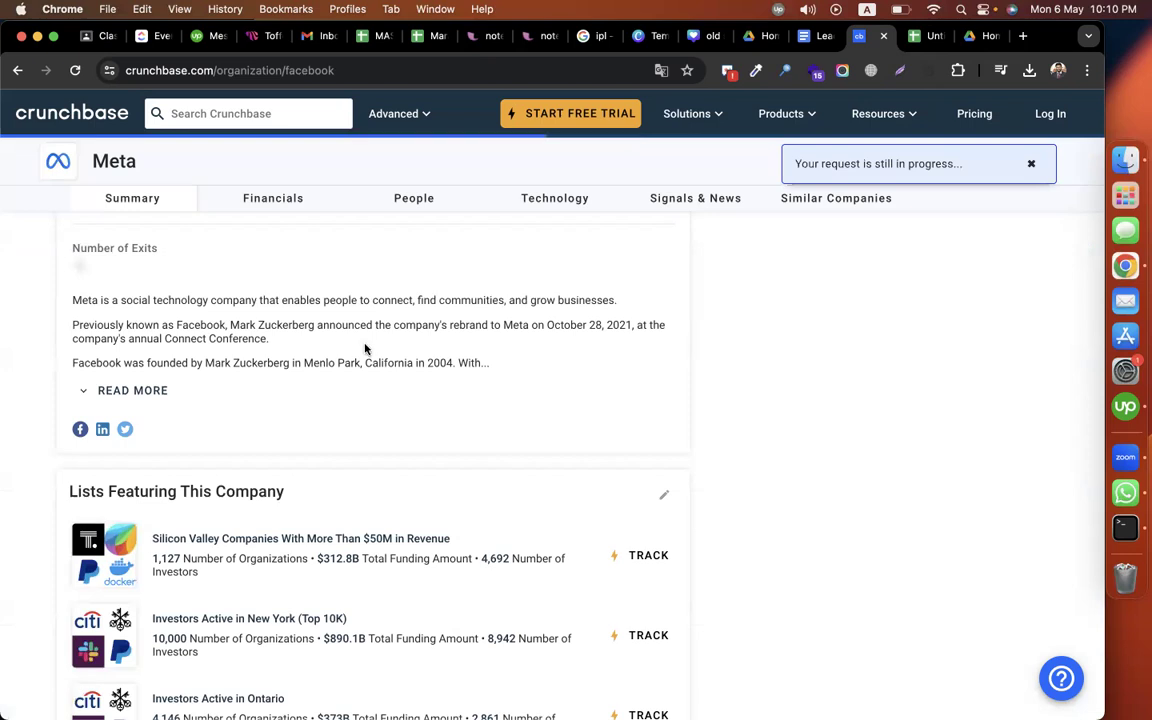
left_click(140, 390)
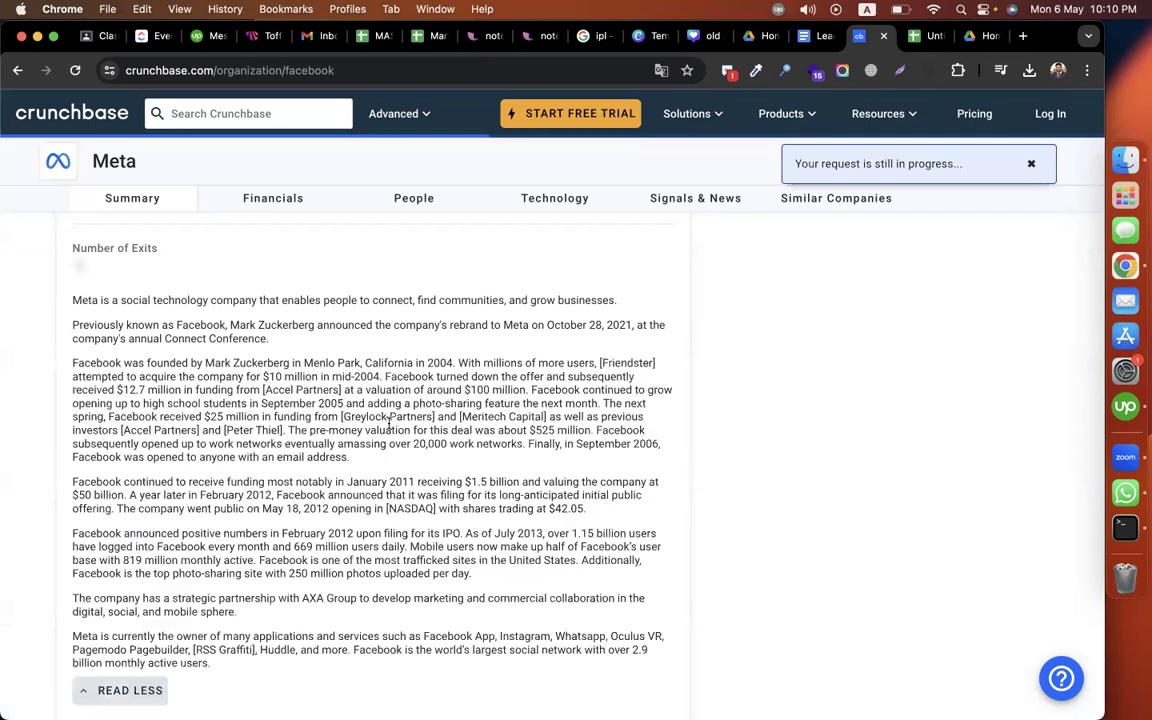
Step: Review Meta's full description, the lists featuring the company and its Sub-Organizations on the Crunchbase summary page
scroll(389, 422, "down", 1)
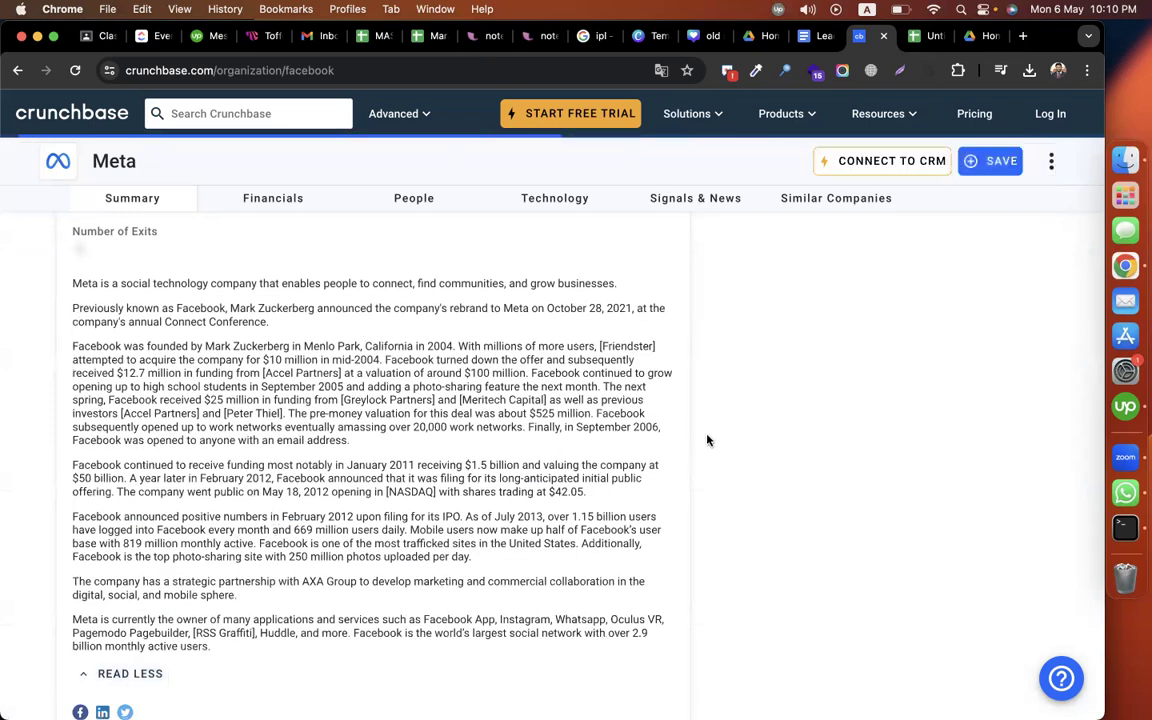
scroll(707, 437, "down", 1)
scroll(811, 453, "down", 4)
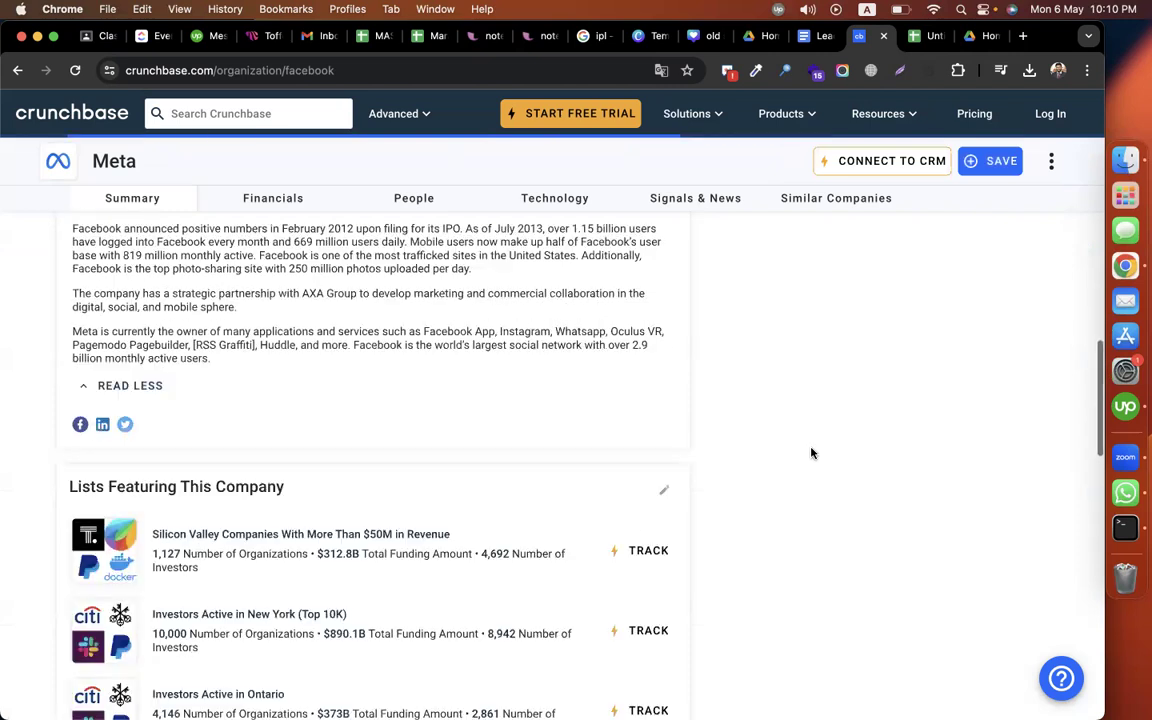
scroll(811, 453, "down", 4)
scroll(811, 453, "down", 4)
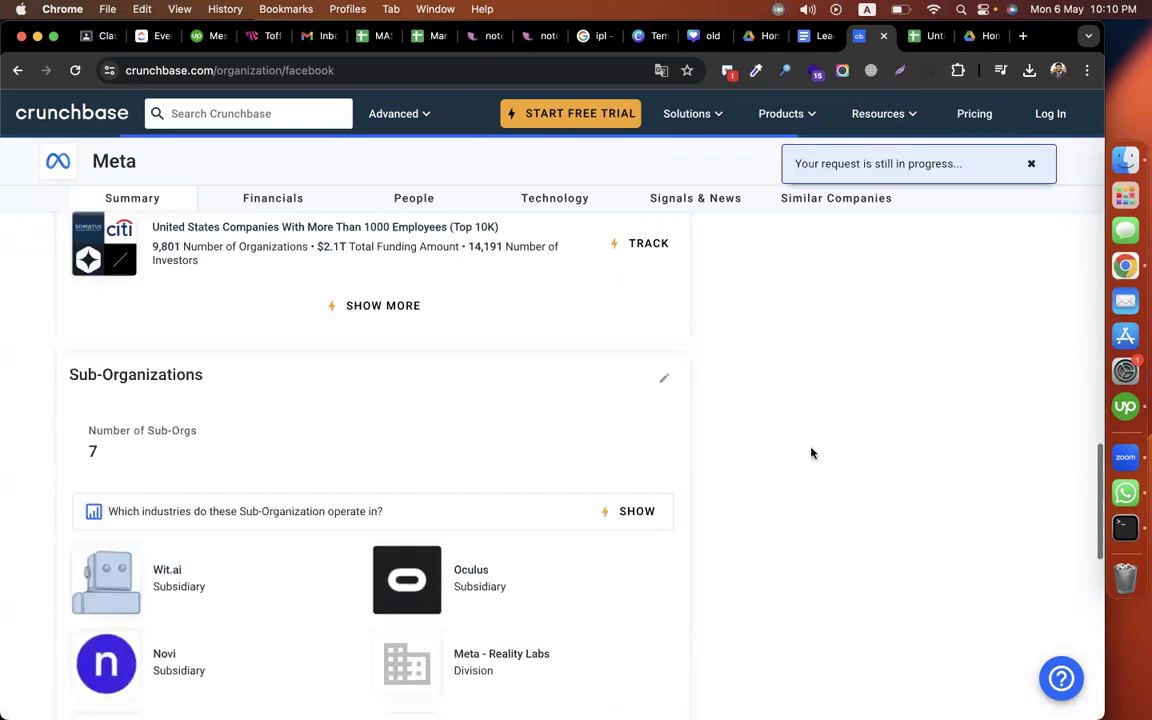
scroll(811, 453, "down", 2)
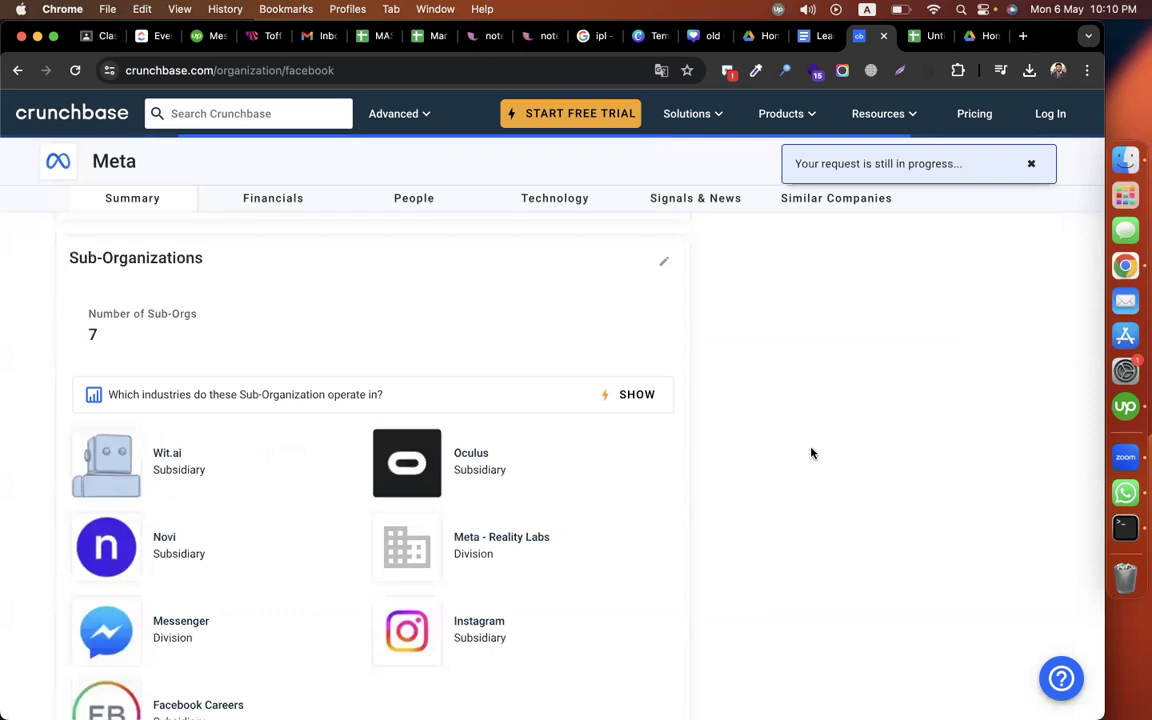
scroll(811, 453, "down", 1)
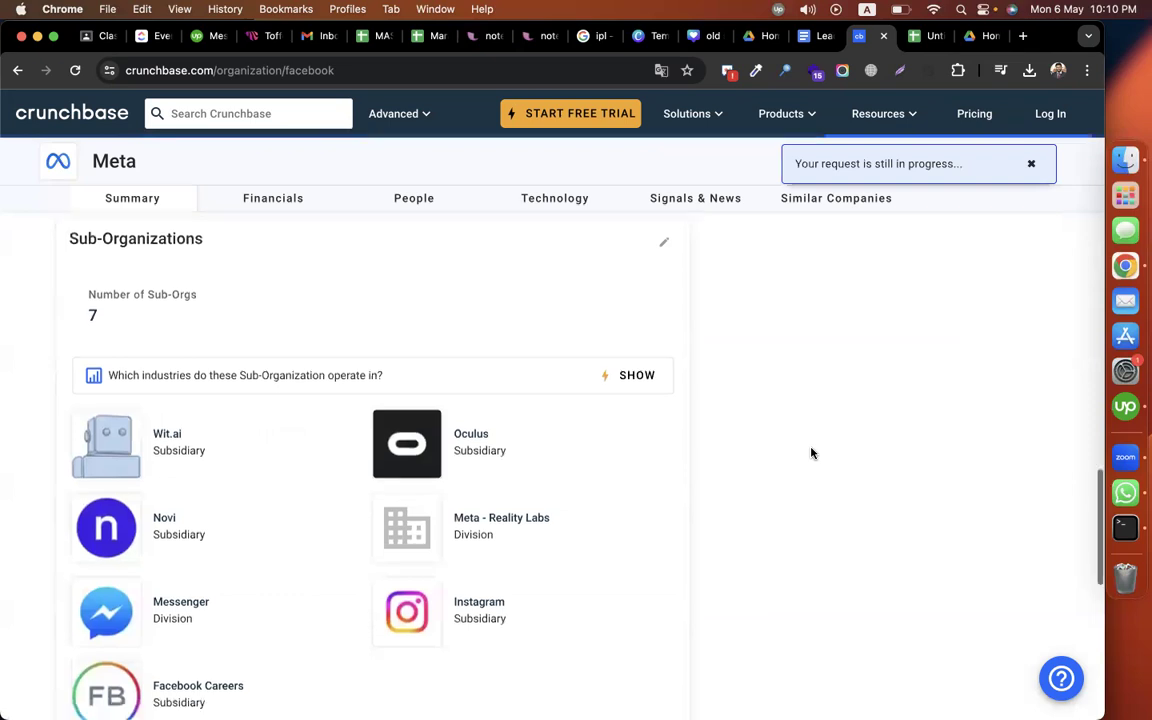
triple_click(140, 240)
scroll(955, 447, "down", 3)
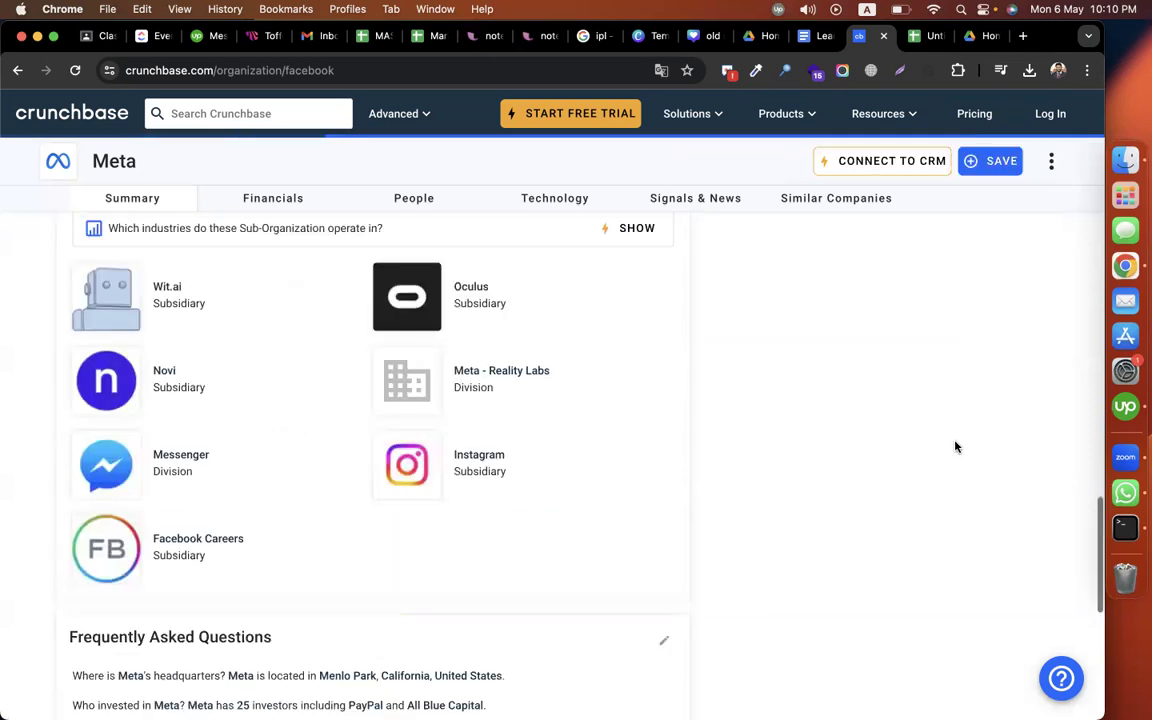
scroll(955, 447, "up", 1)
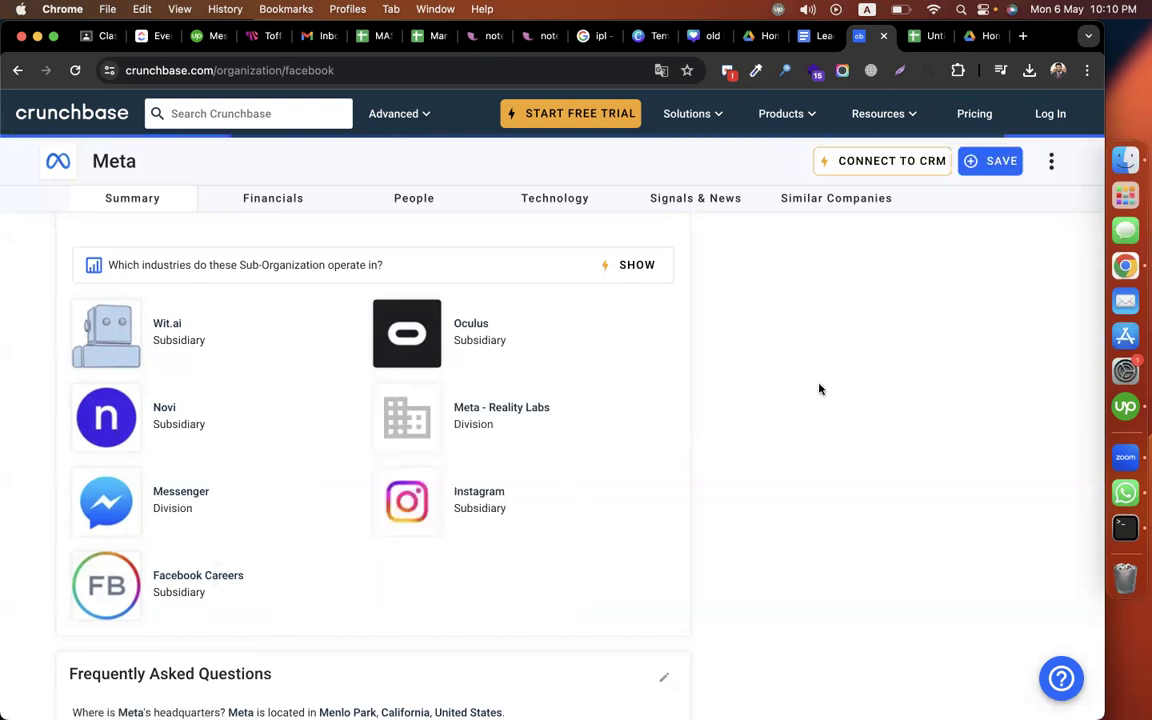
scroll(819, 389, "up", 1)
scroll(819, 389, "up", 2)
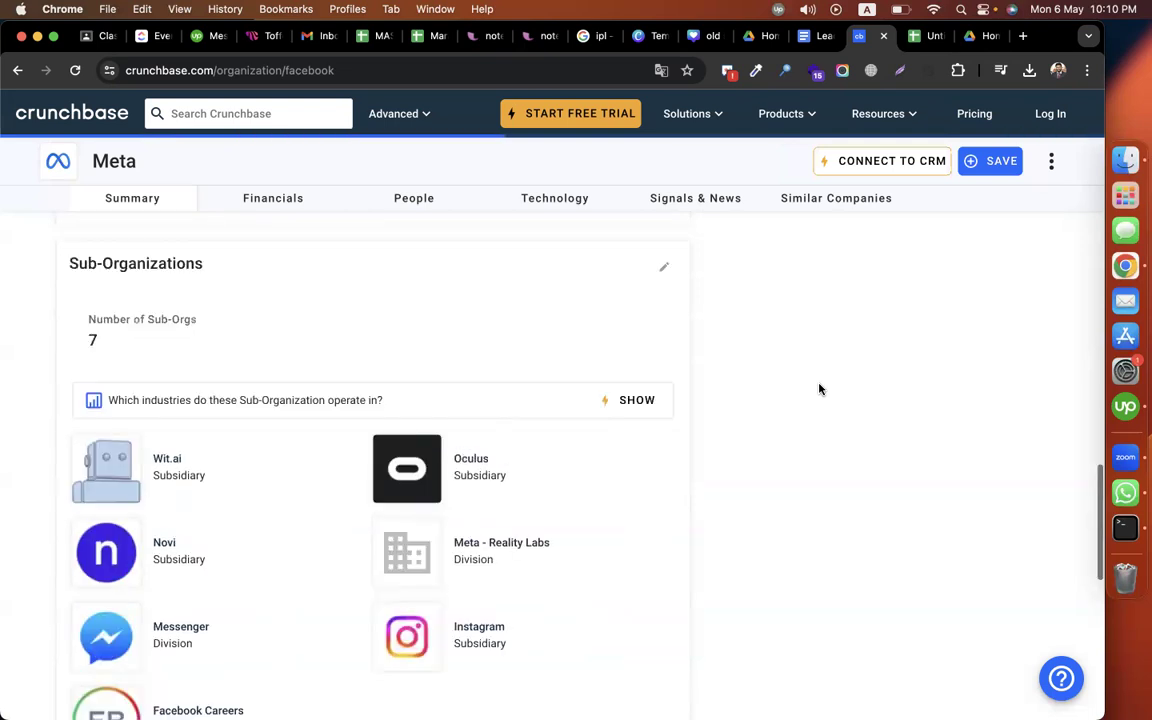
Step: Read the Frequently Asked Questions at the end of Meta's summary page and return to the profile header
scroll(819, 389, "down", 5)
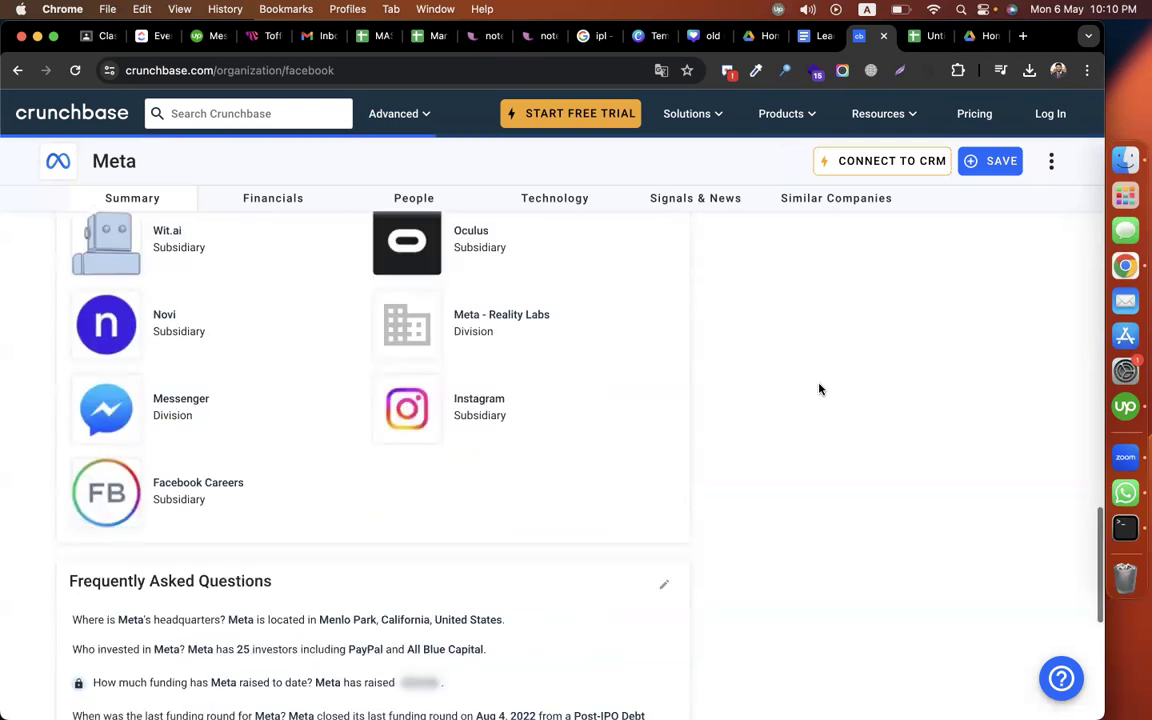
scroll(819, 389, "down", 4)
scroll(819, 389, "down", 2)
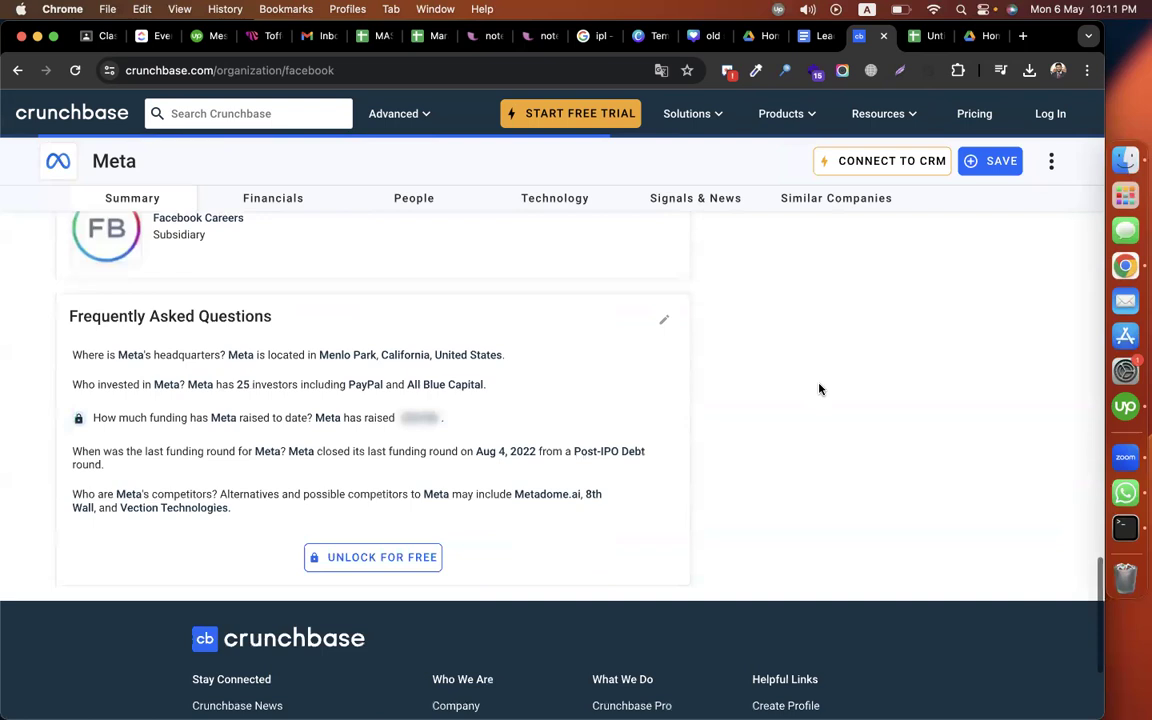
scroll(819, 389, "up", 20)
scroll(819, 383, "up", 10)
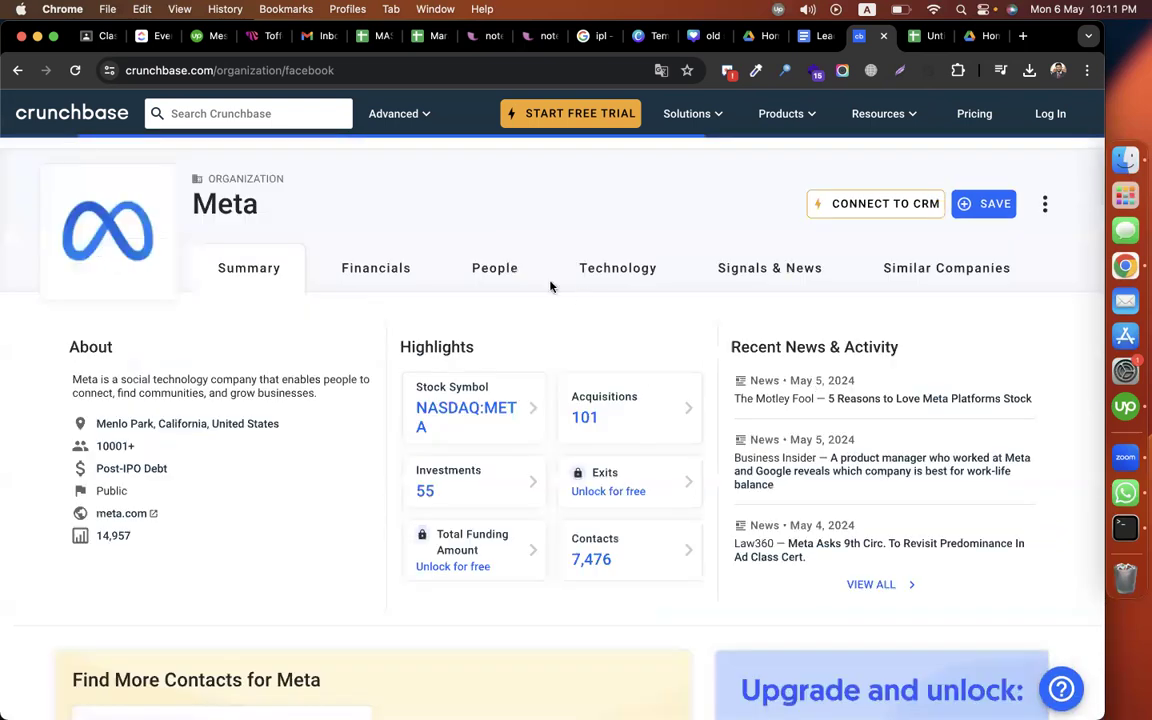
Step: Open Meta's Financials page and examine the investment highlights and Funding Rounds section
left_click(383, 271)
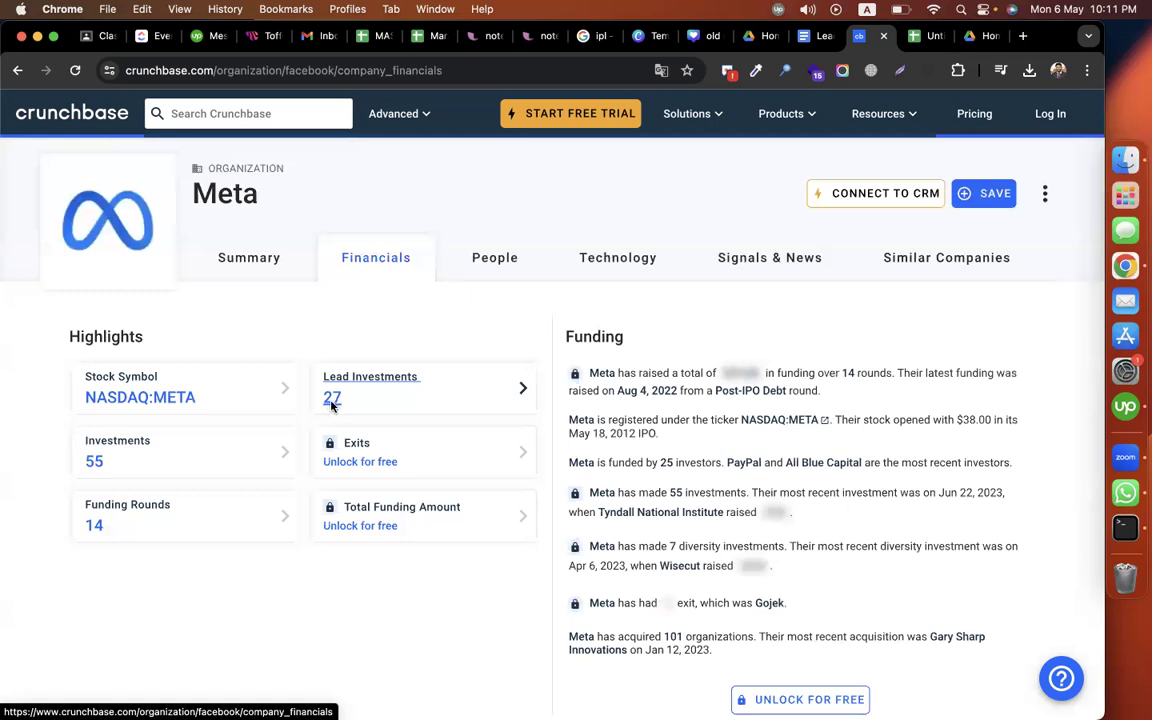
scroll(556, 455, "down", 5)
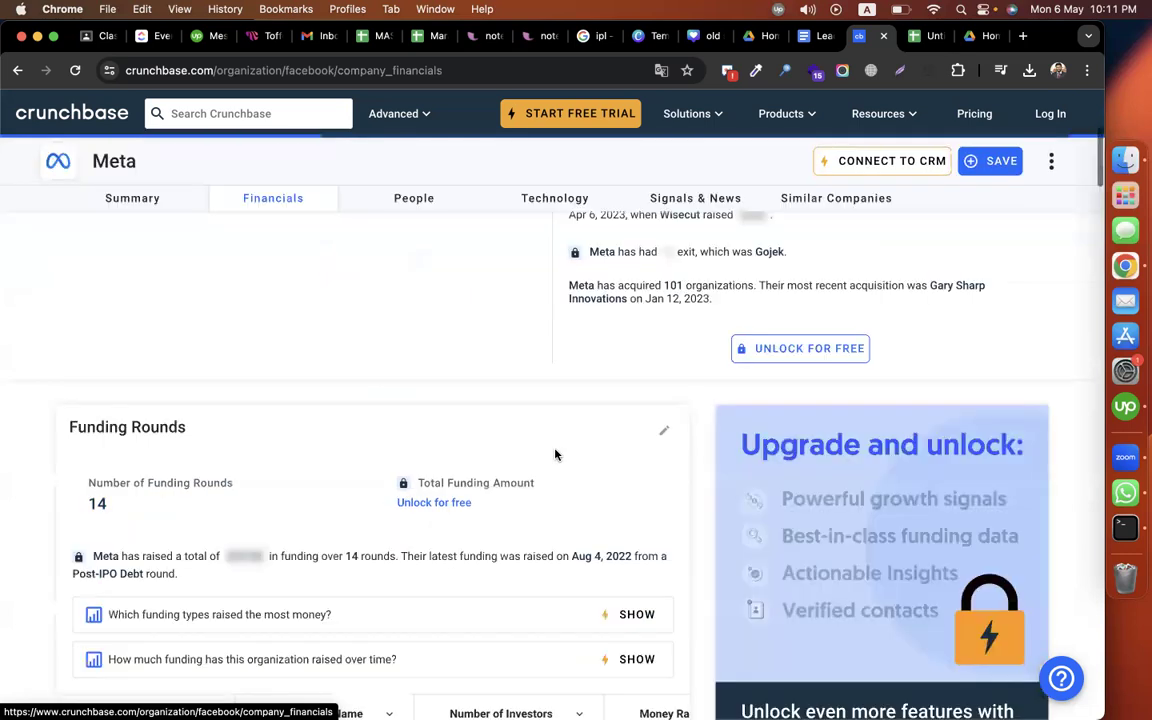
scroll(556, 455, "down", 5)
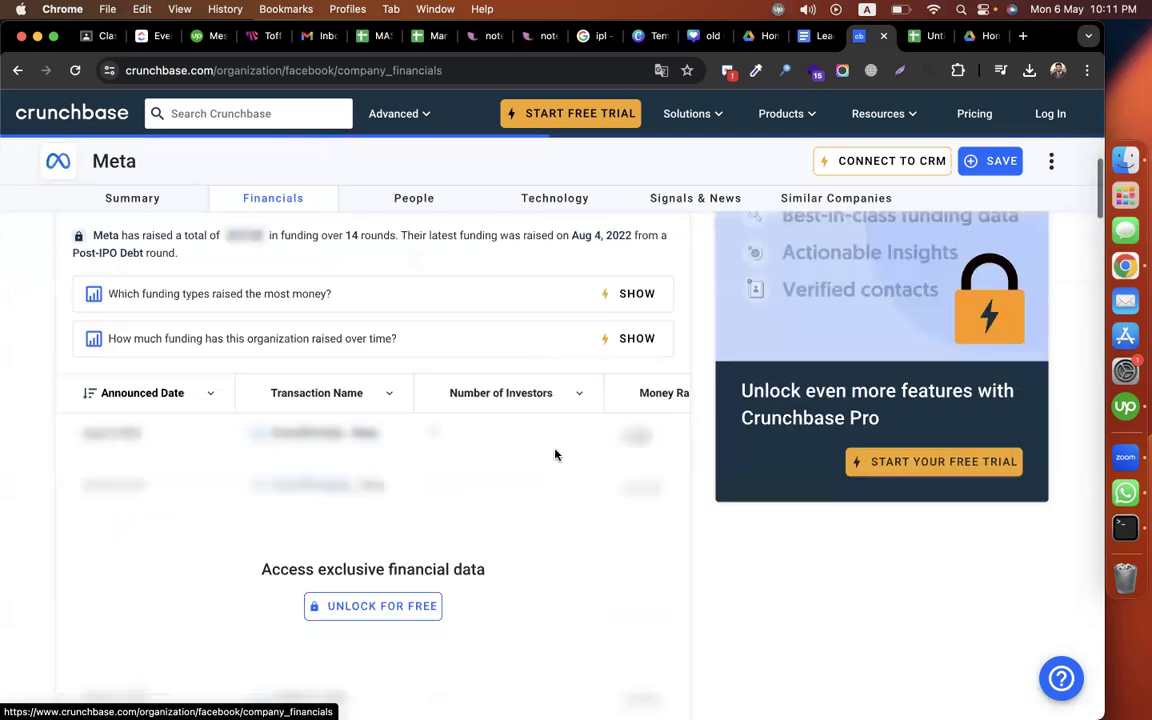
scroll(556, 445, "up", 10)
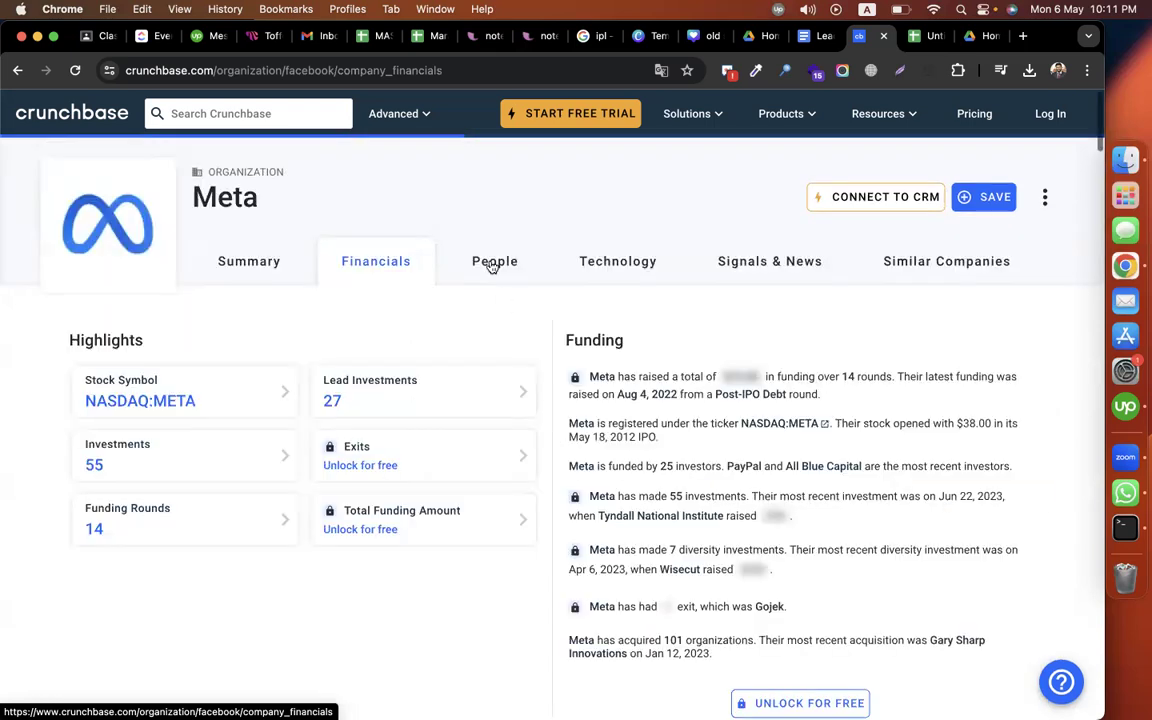
Step: Open Meta's People page and look over the employee highlights and the Contacts list
left_click(494, 262)
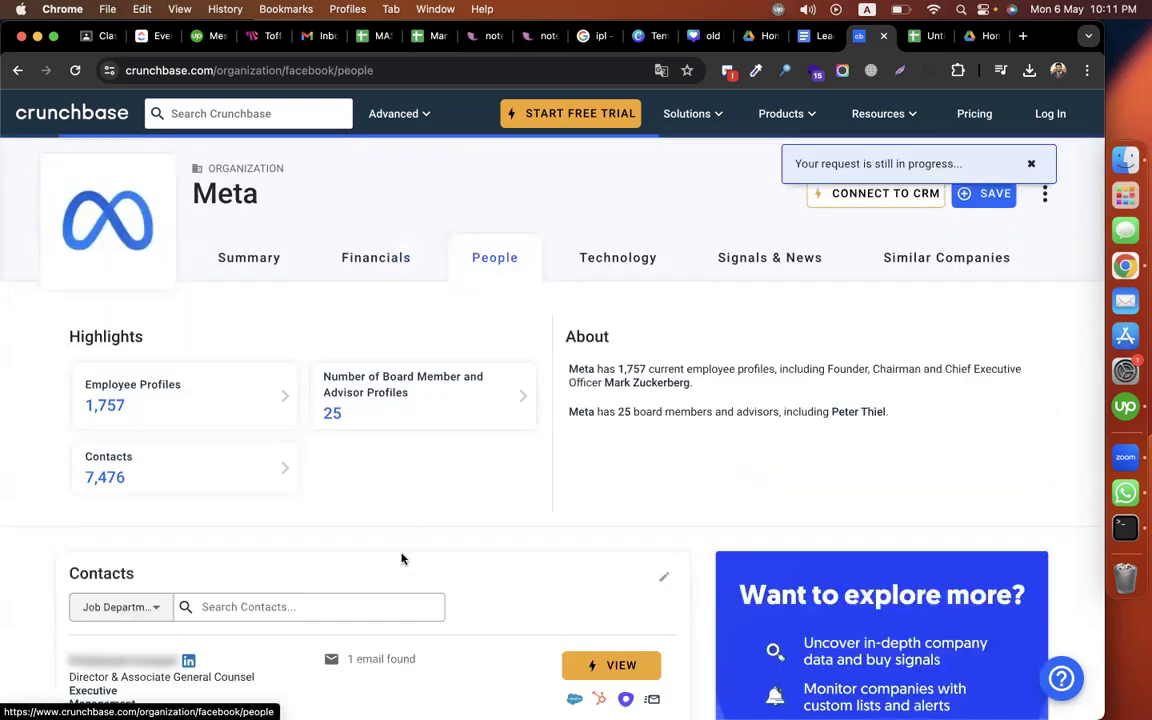
scroll(386, 571, "down", 5)
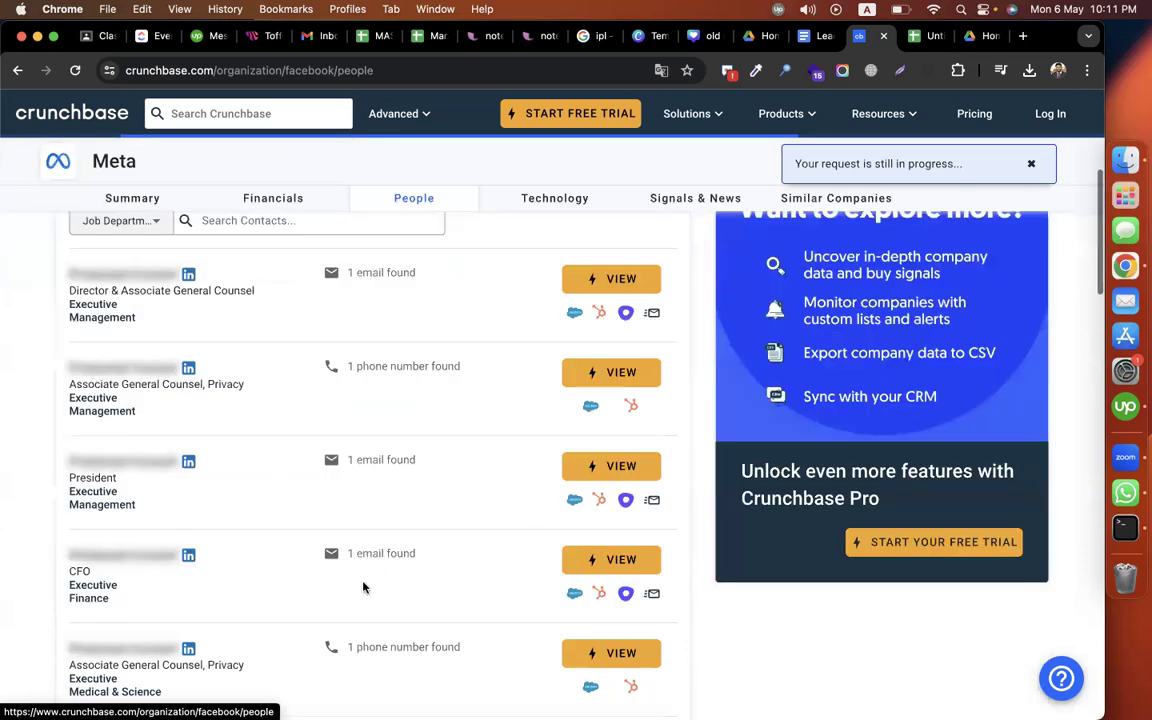
scroll(363, 589, "down", 4)
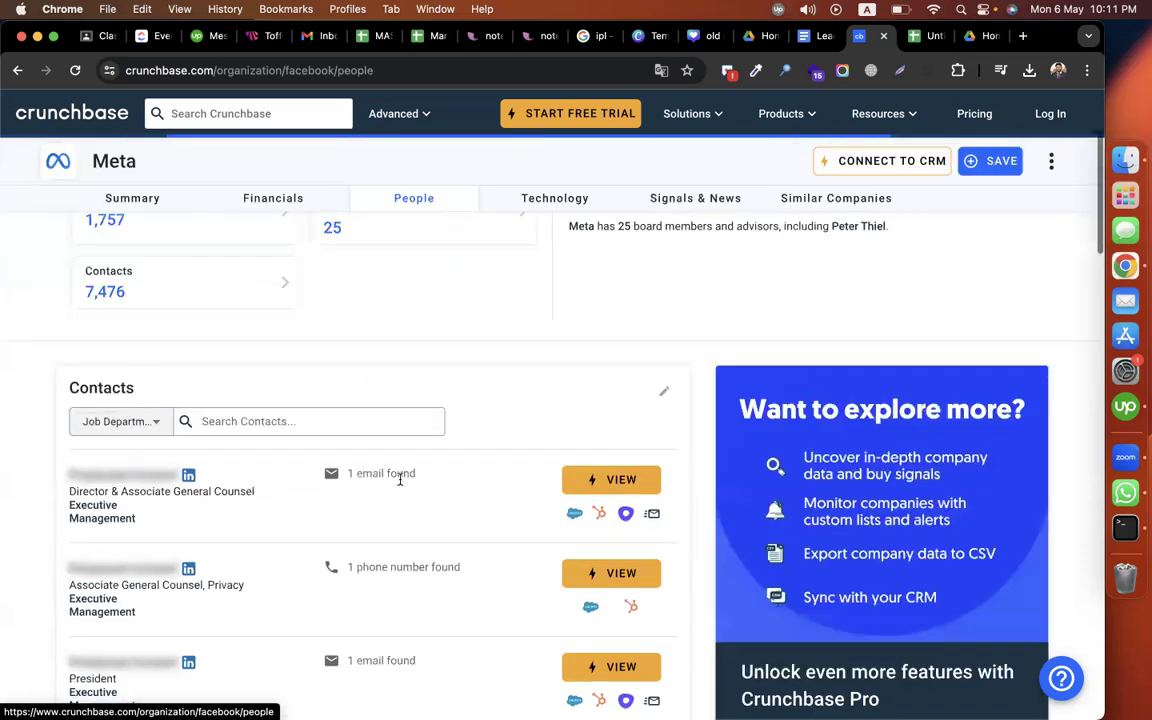
scroll(398, 476, "down", 3)
scroll(400, 483, "up", 4)
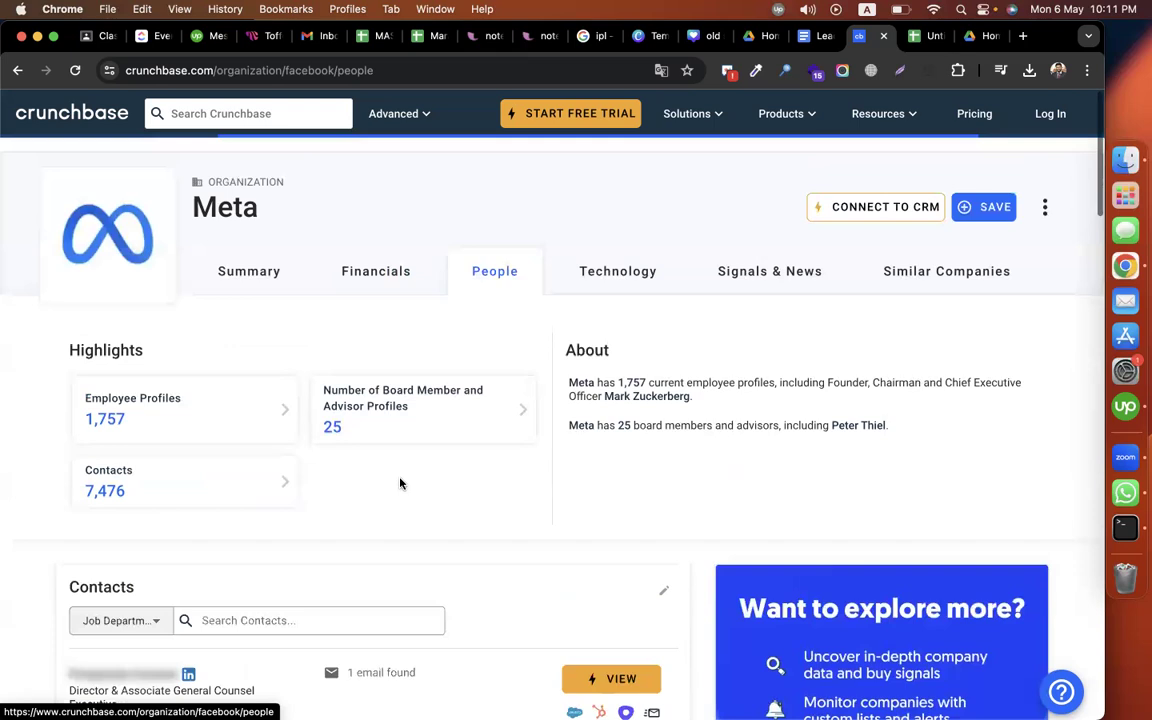
scroll(400, 483, "down", 1)
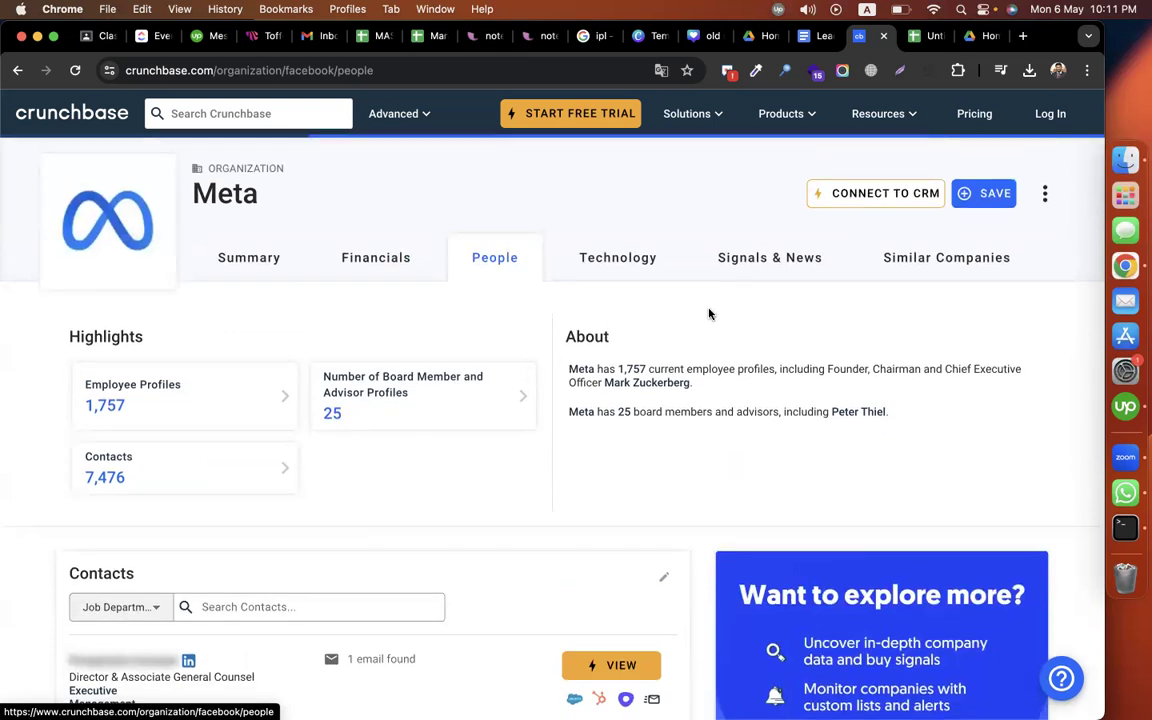
Step: Open Meta's Technology page and read which technology products and services the About section mentions
left_click(600, 262)
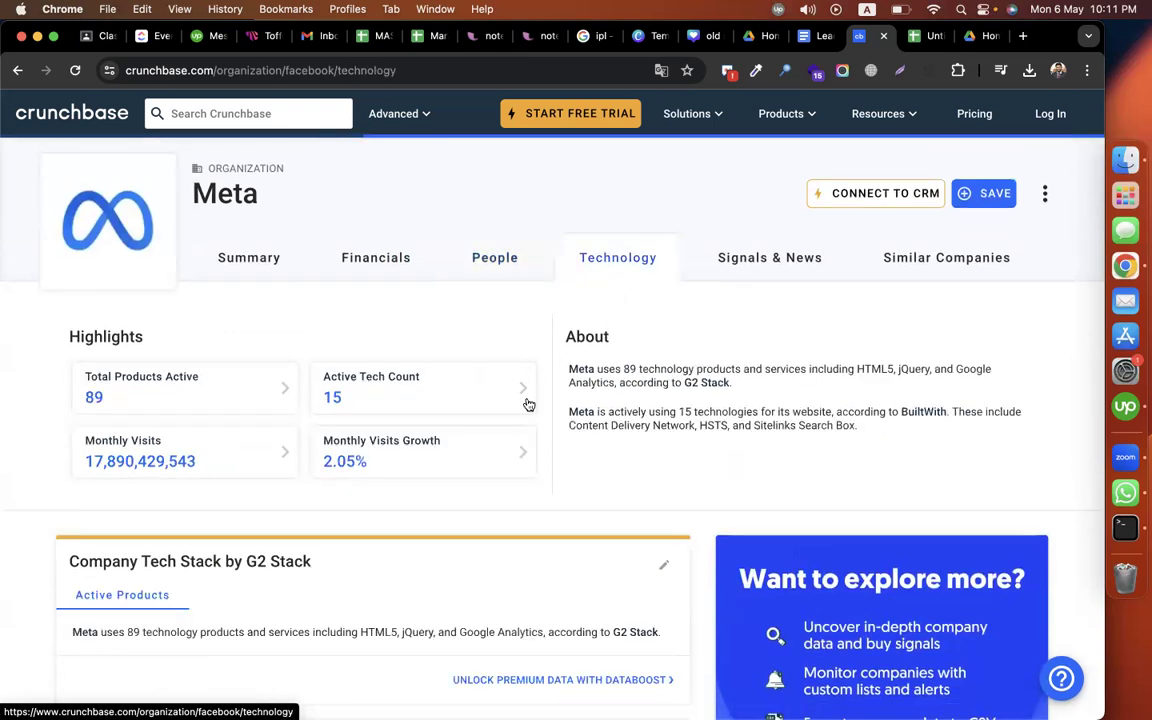
scroll(529, 404, "down", 2)
scroll(529, 404, "up", 2)
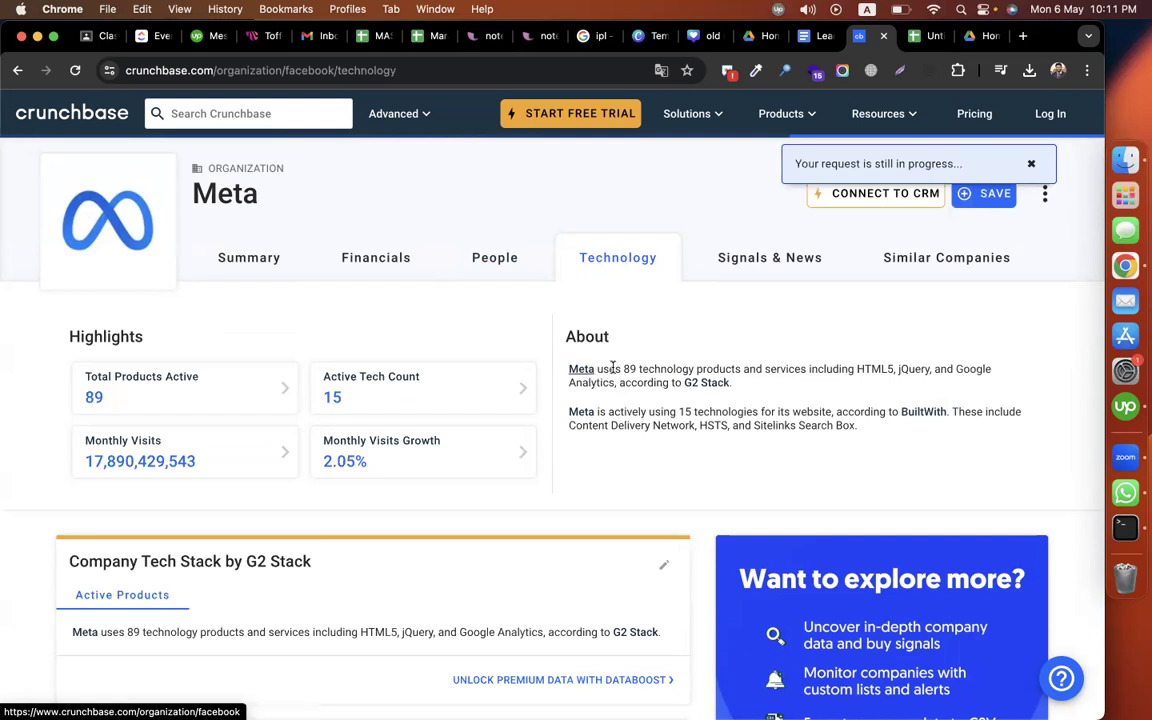
left_click_drag(569, 369, 752, 367)
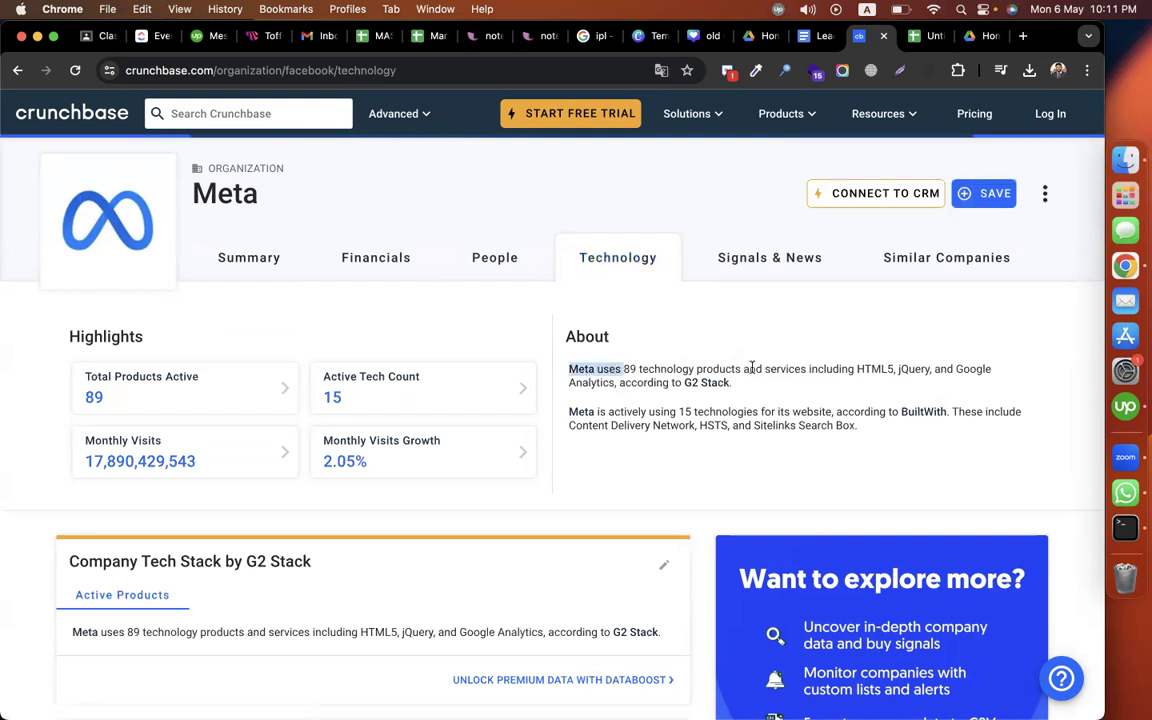
left_click_drag(624, 369, 752, 367)
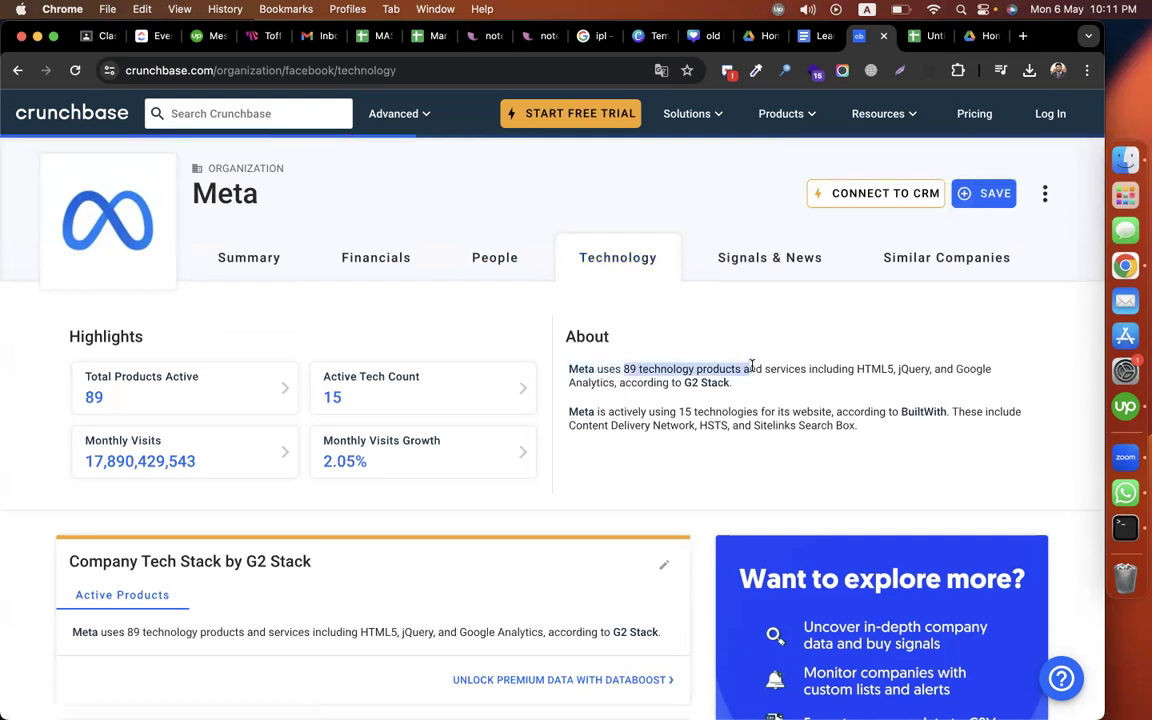
left_click(789, 368)
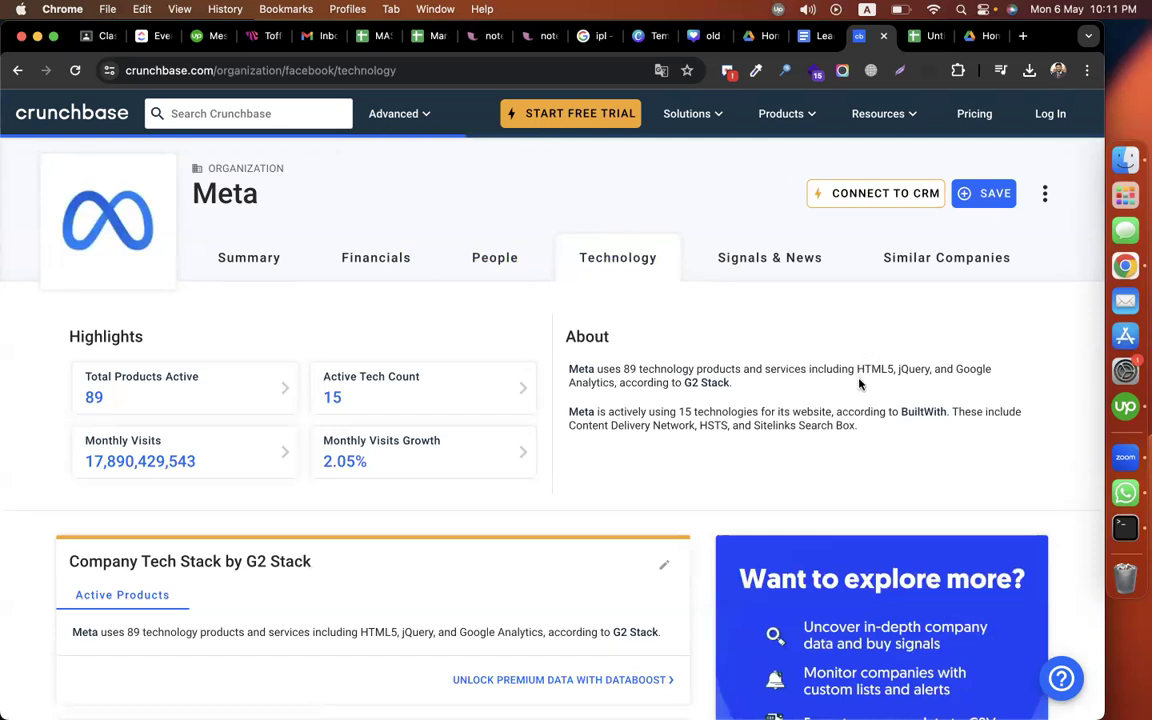
Step: Copy the text "HTML5, jQuery, and Google Analytics, according to G2 Stack." from the About section of the Technology page
left_click_drag(858, 372, 860, 384)
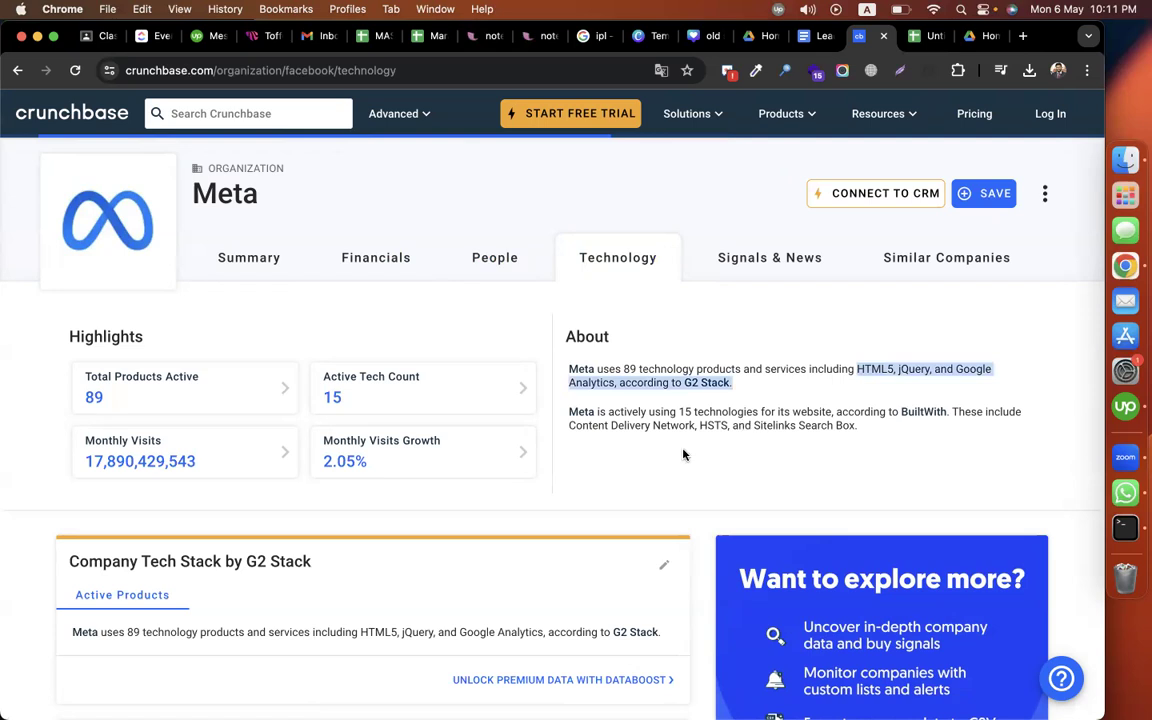
scroll(670, 470, "down", 3)
scroll(868, 325, "up", 2)
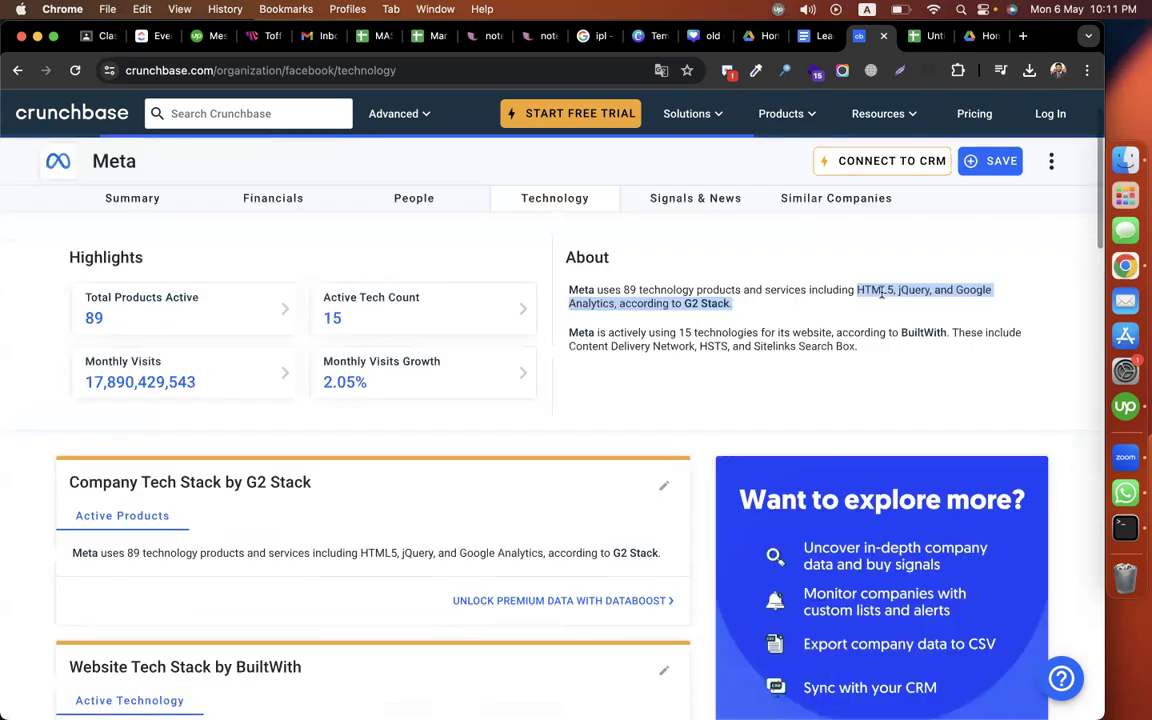
right_click(870, 292)
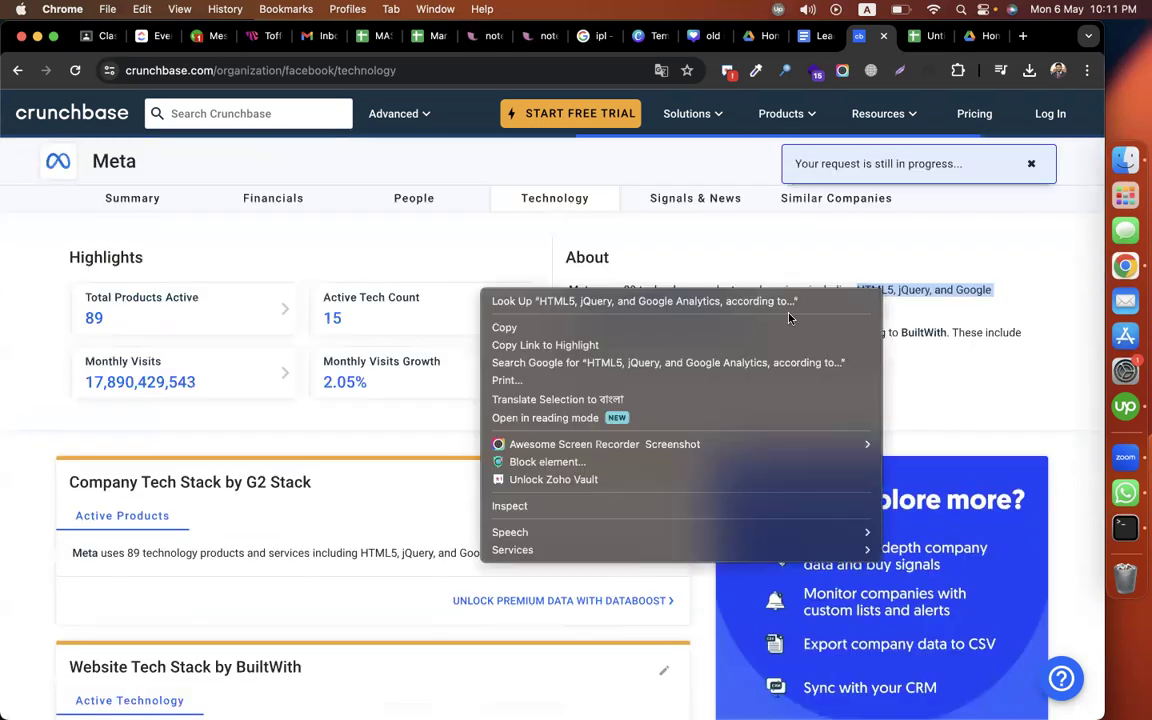
left_click(734, 330)
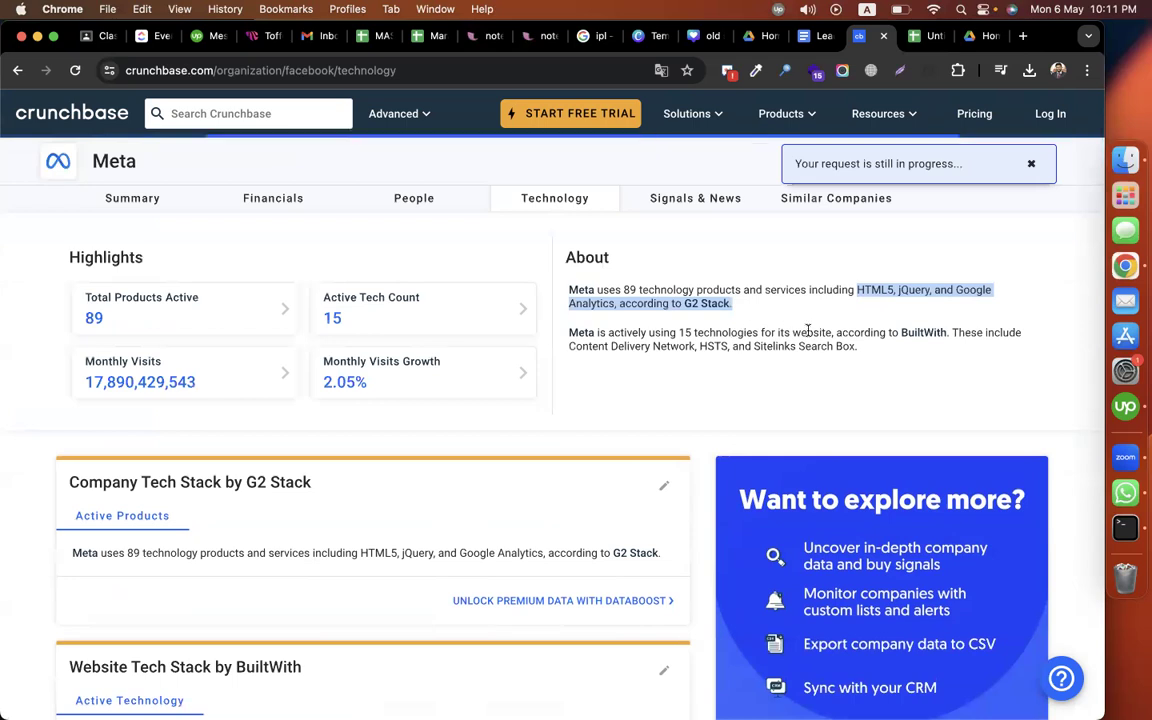
Step: Look through the SEMrush web traffic and Bombora interest signals sections of Meta's Technology page
scroll(808, 330, "down", 10)
scroll(808, 334, "down", 3)
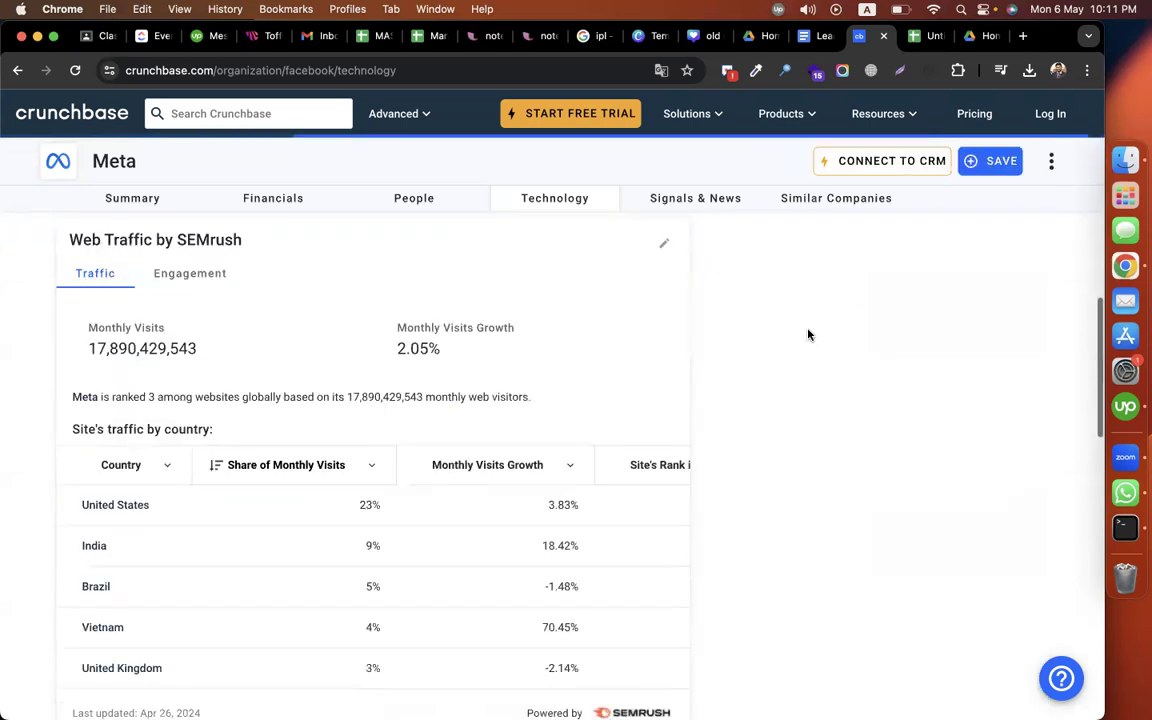
scroll(808, 334, "down", 1)
scroll(808, 334, "down", 7)
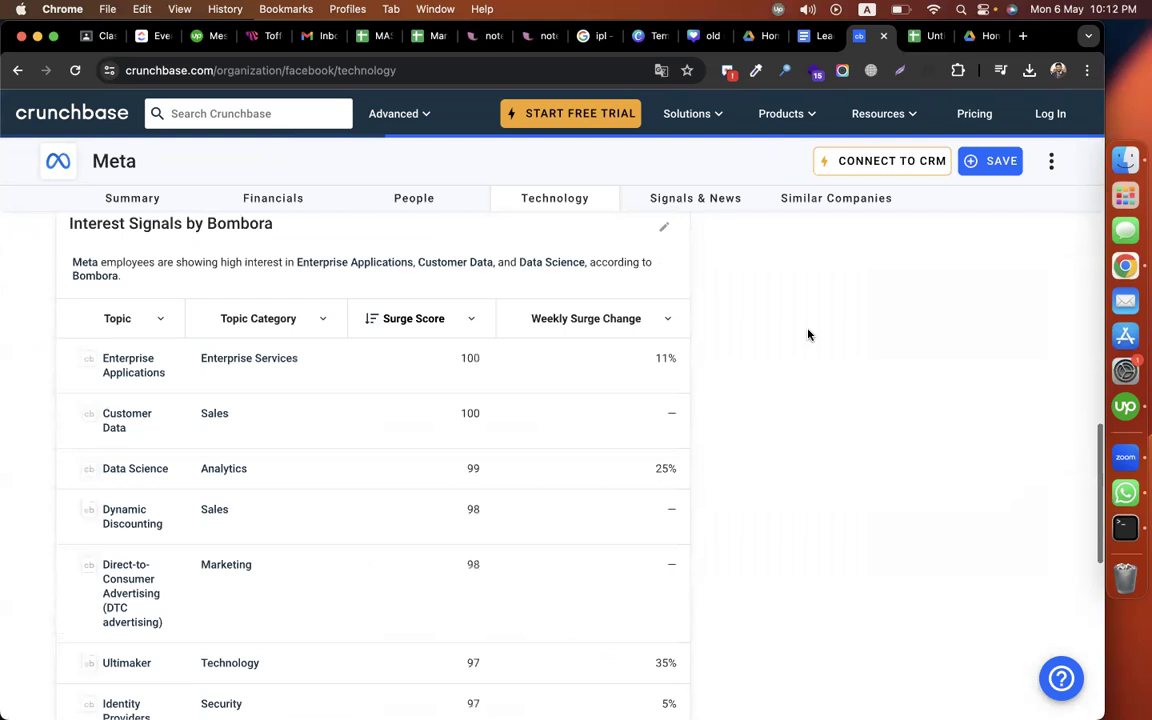
scroll(808, 334, "up", 15)
scroll(807, 332, "up", 6)
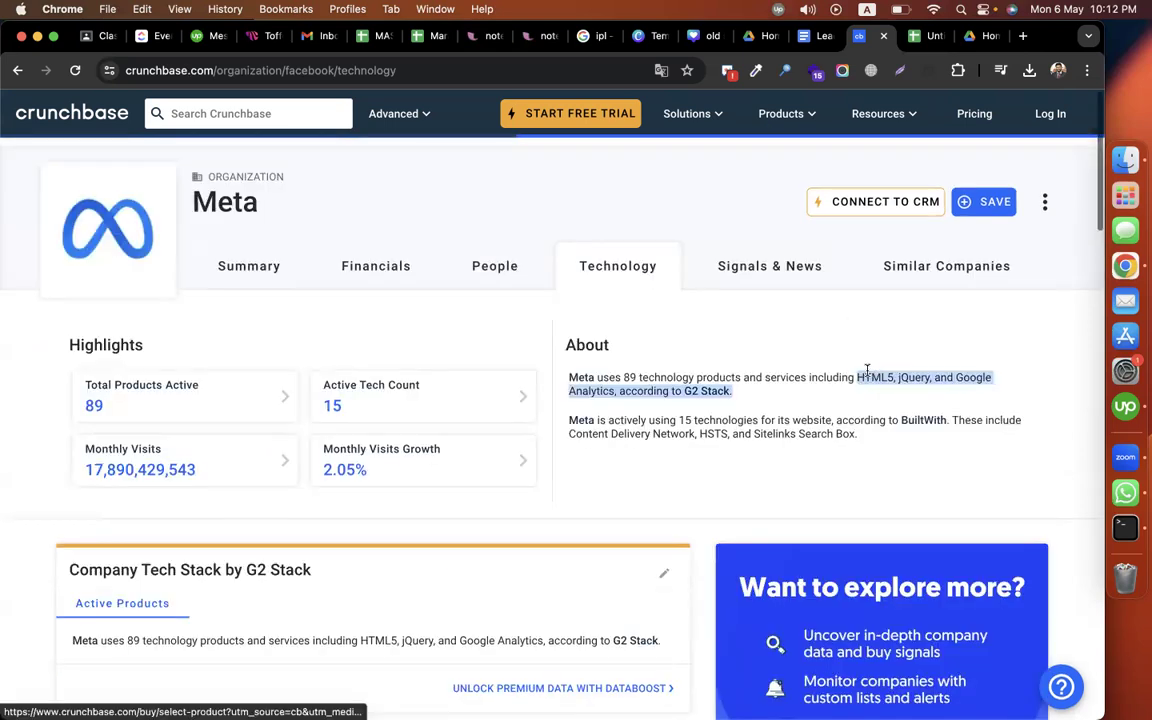
Step: Add a "Technology" header in J1 of the spreadsheet and paste the copied technology text into J2
key("ctrl+Tab")
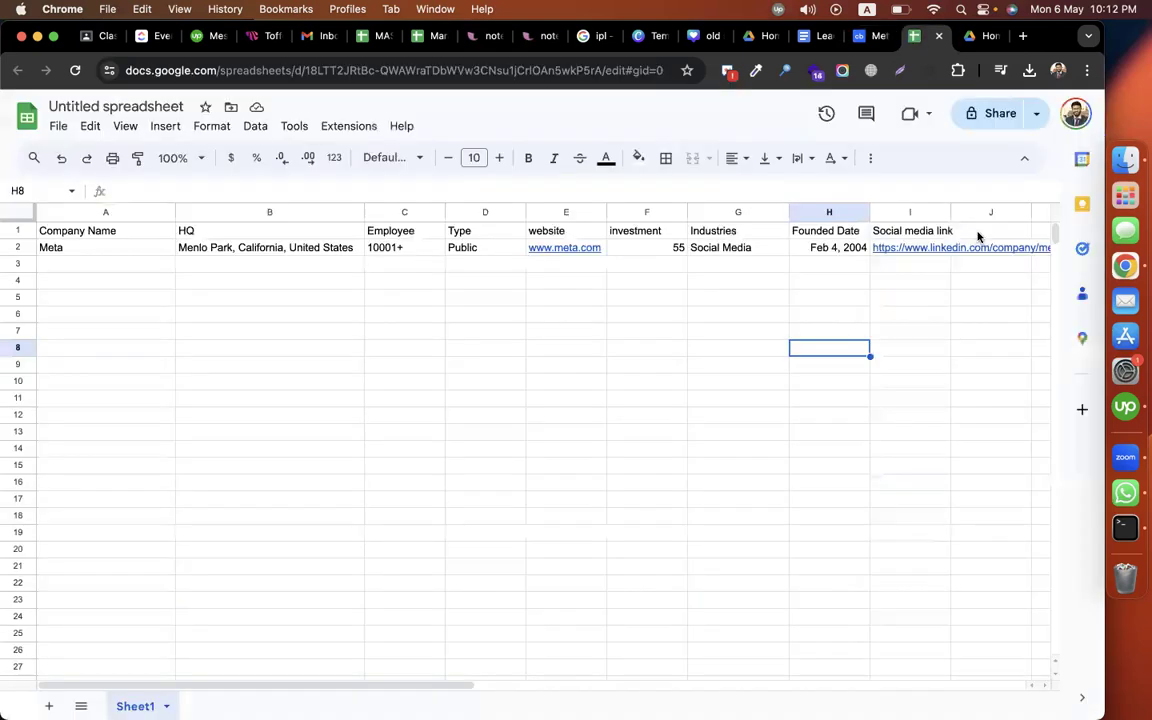
left_click(979, 233)
type("Techno")
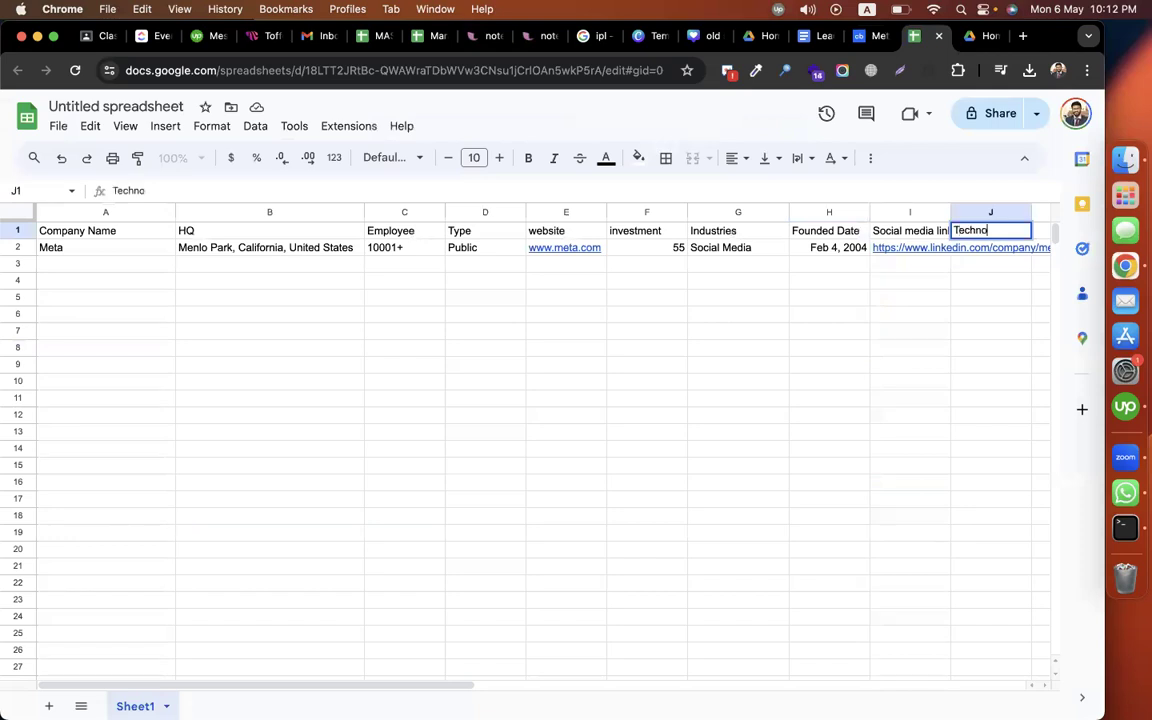
type("logy")
key("Return")
key("super+v")
left_click(895, 352)
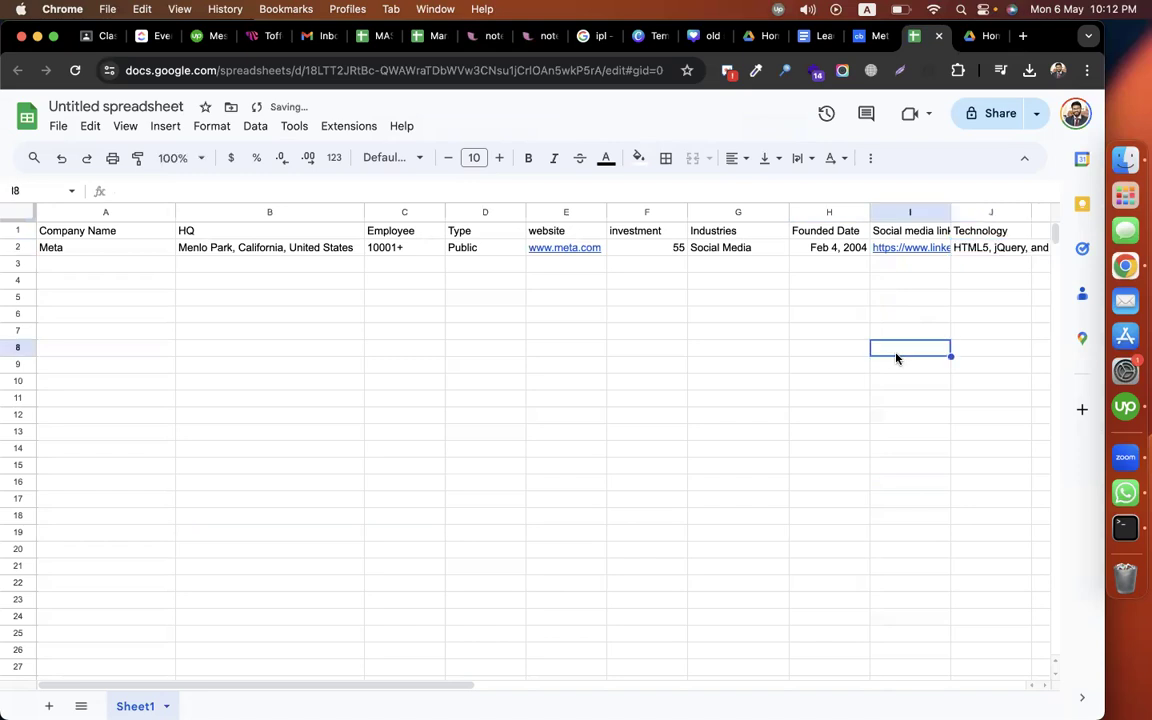
Step: Review the patents and SEMrush web traffic sections of Meta's Crunchbase Technology page, including monthly visits and traffic by country
left_click(866, 37)
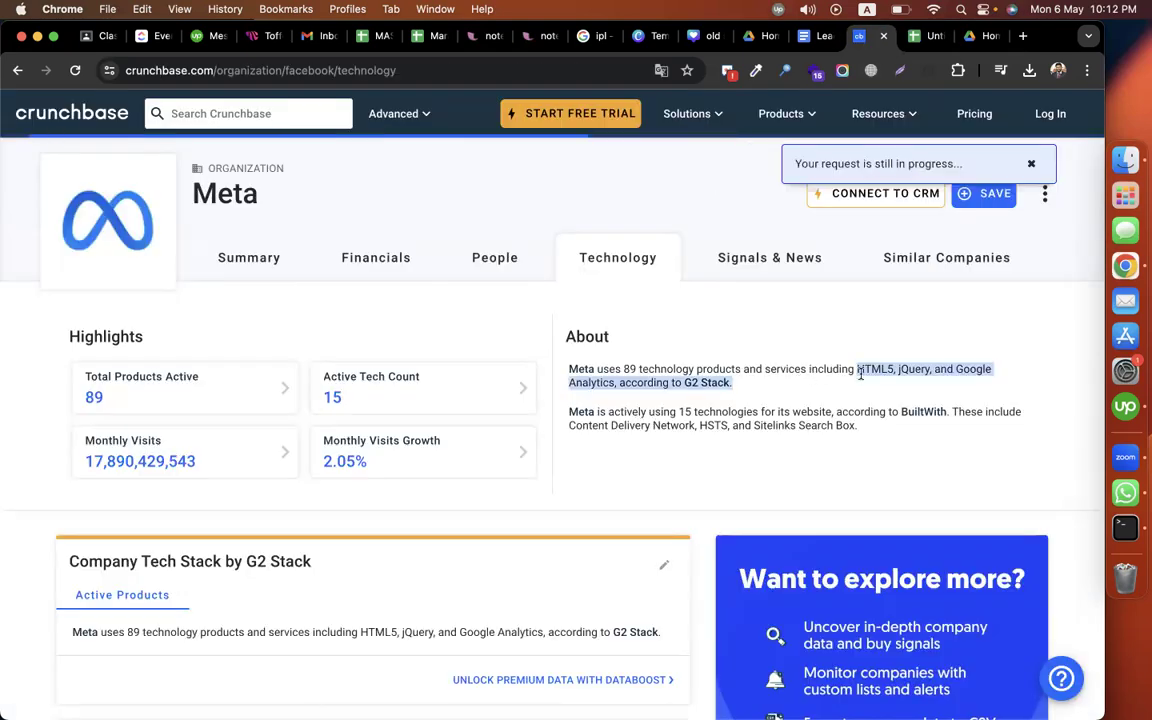
scroll(745, 378, "down", 3)
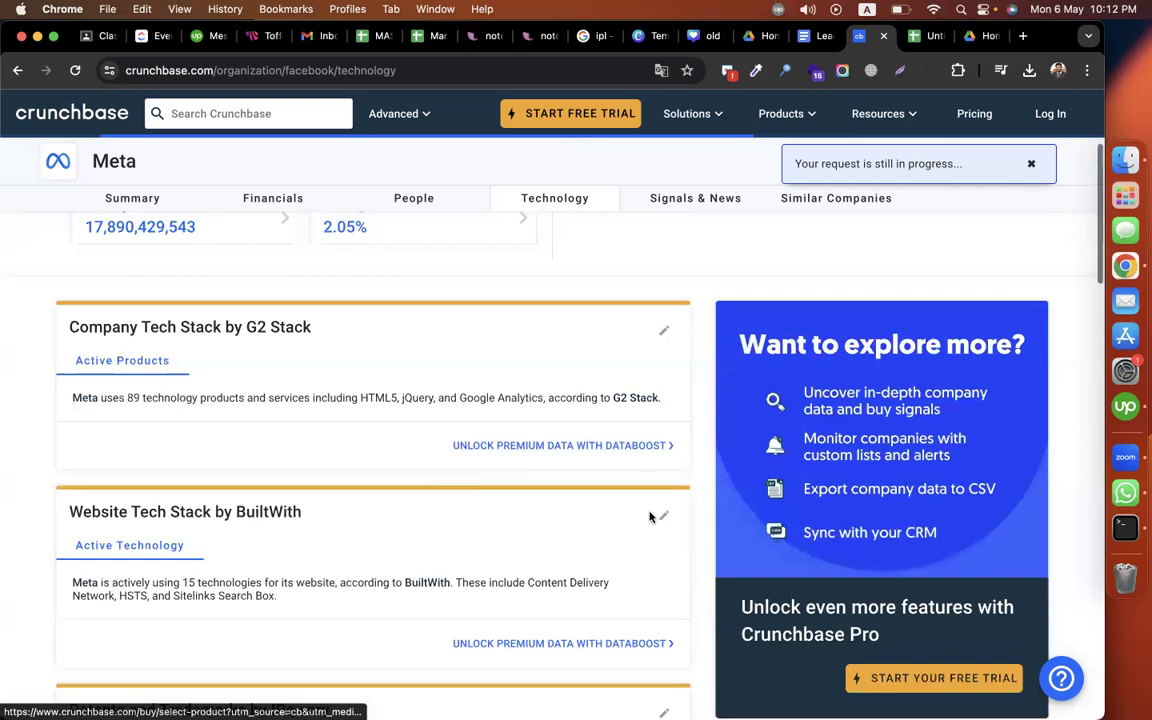
scroll(650, 516, "down", 1)
scroll(649, 516, "down", 3)
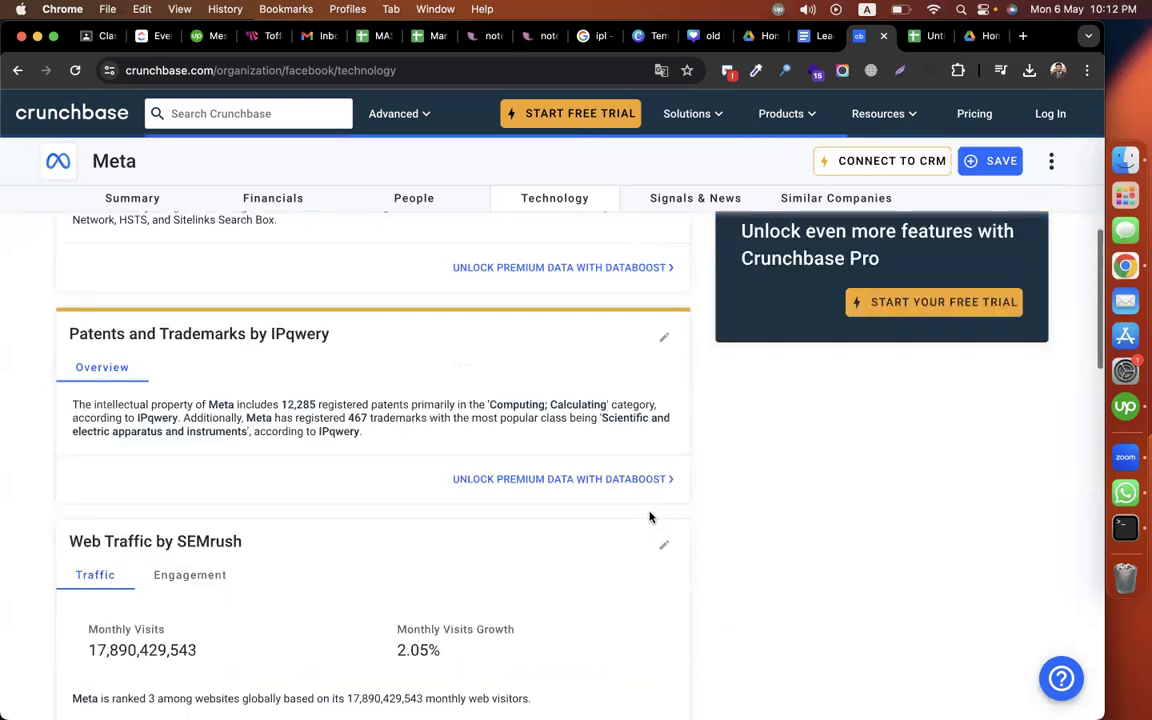
scroll(649, 516, "down", 2)
scroll(649, 516, "down", 1)
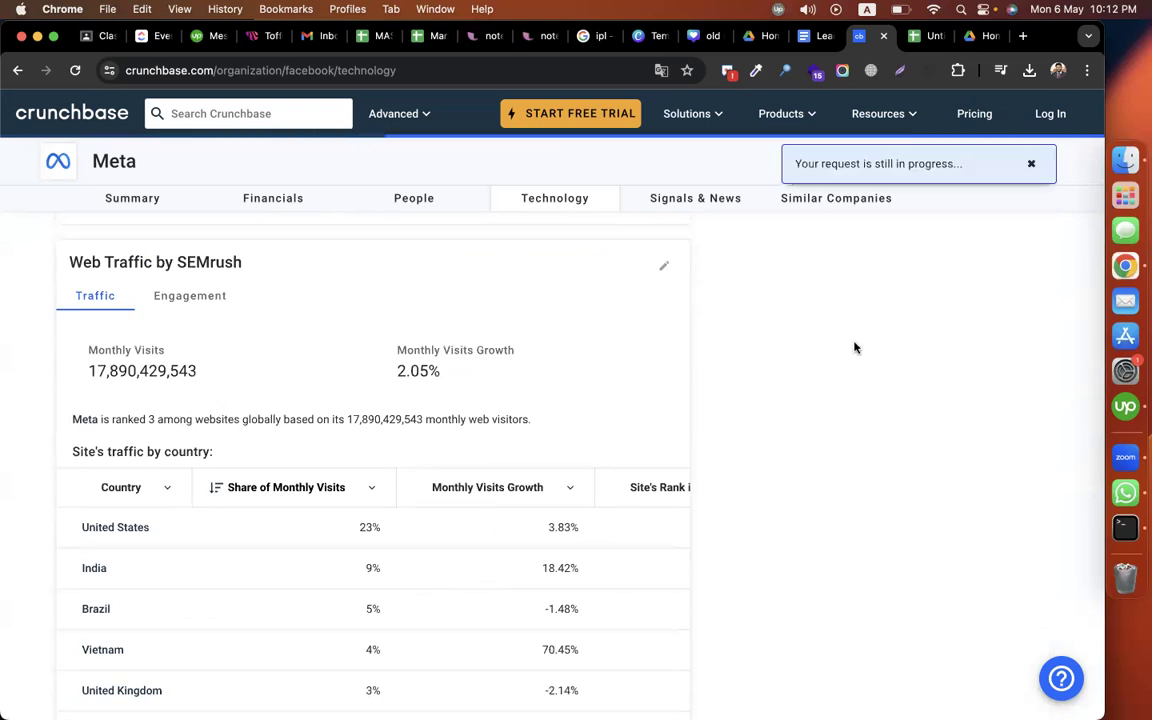
double_click(163, 372)
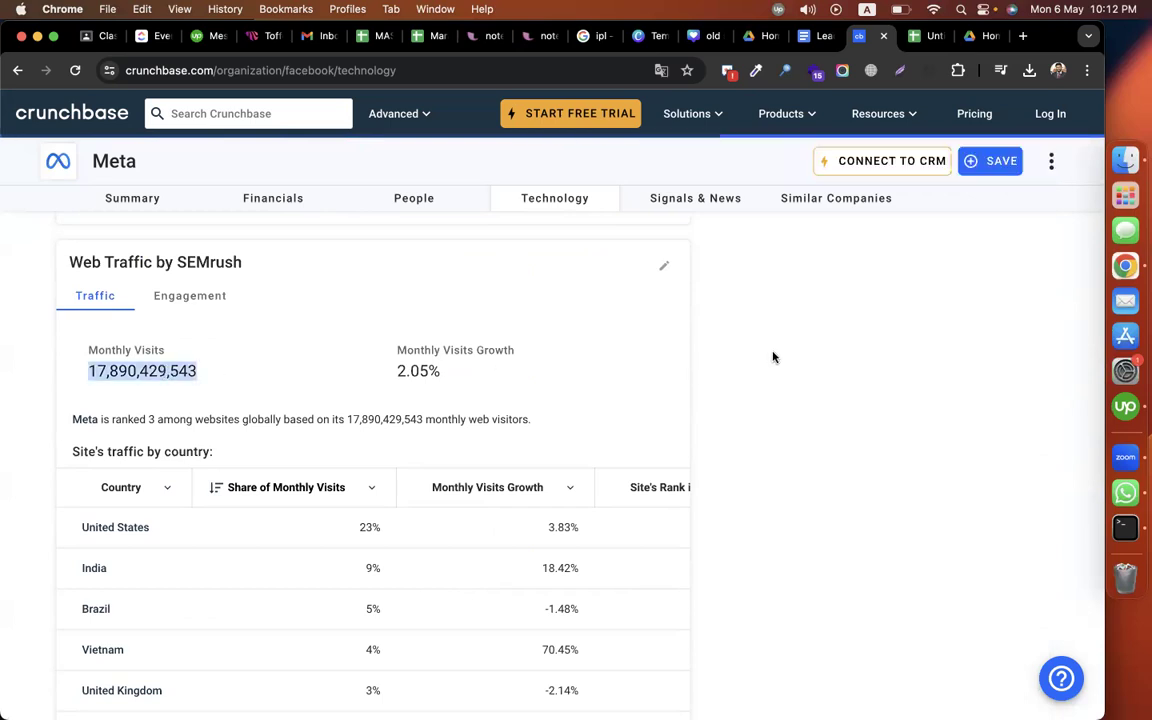
left_click(800, 349)
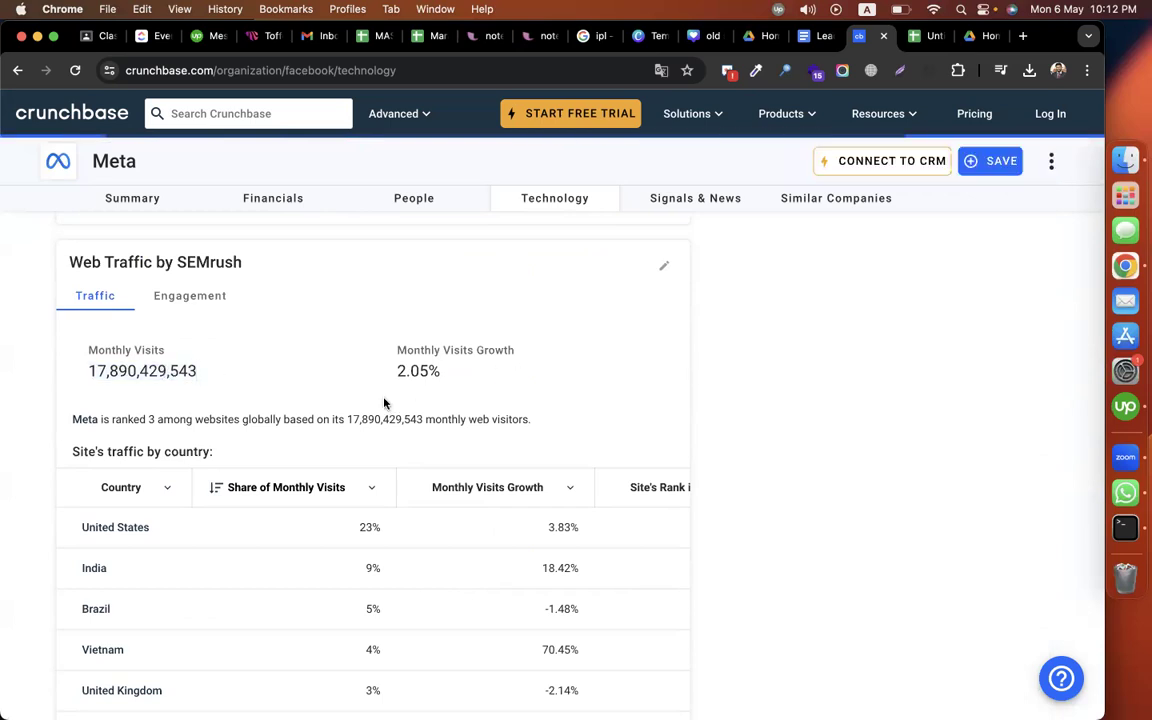
scroll(384, 403, "down", 1)
scroll(384, 403, "down", 2)
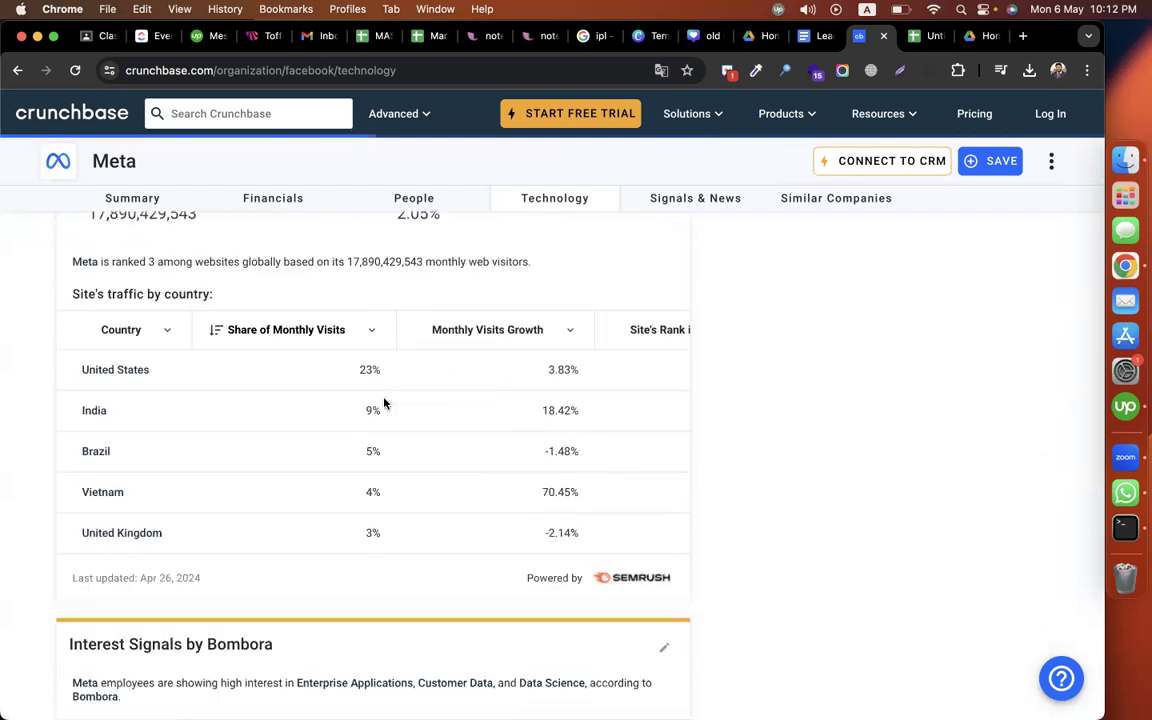
scroll(129, 419, "up", 1)
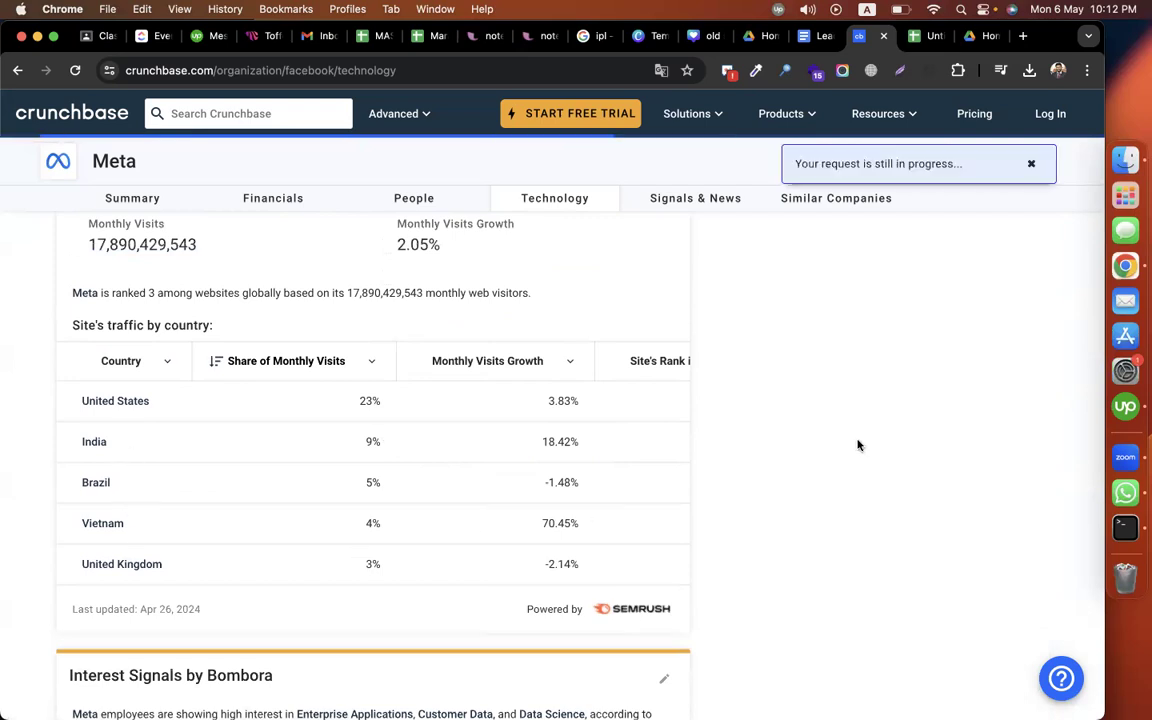
Step: Copy Meta's monthly visits figure into K2 of the spreadsheet under a new "Monthly visit" header in K1
scroll(857, 445, "up", 3)
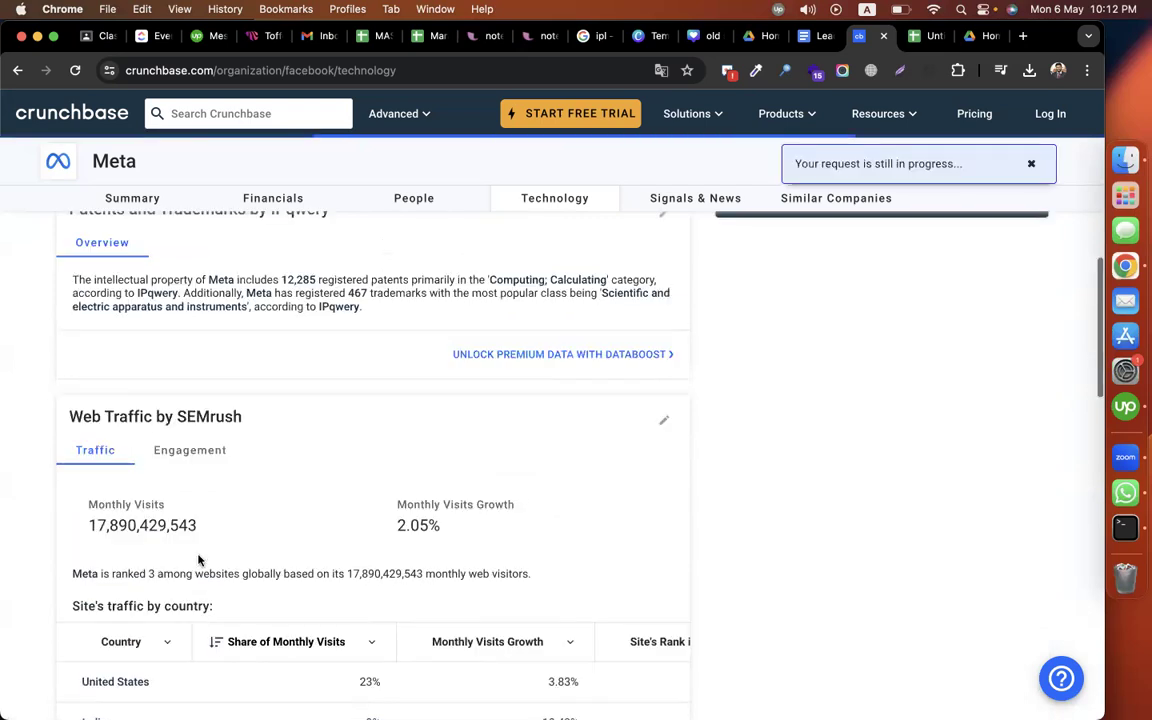
double_click(138, 528)
key("super+c")
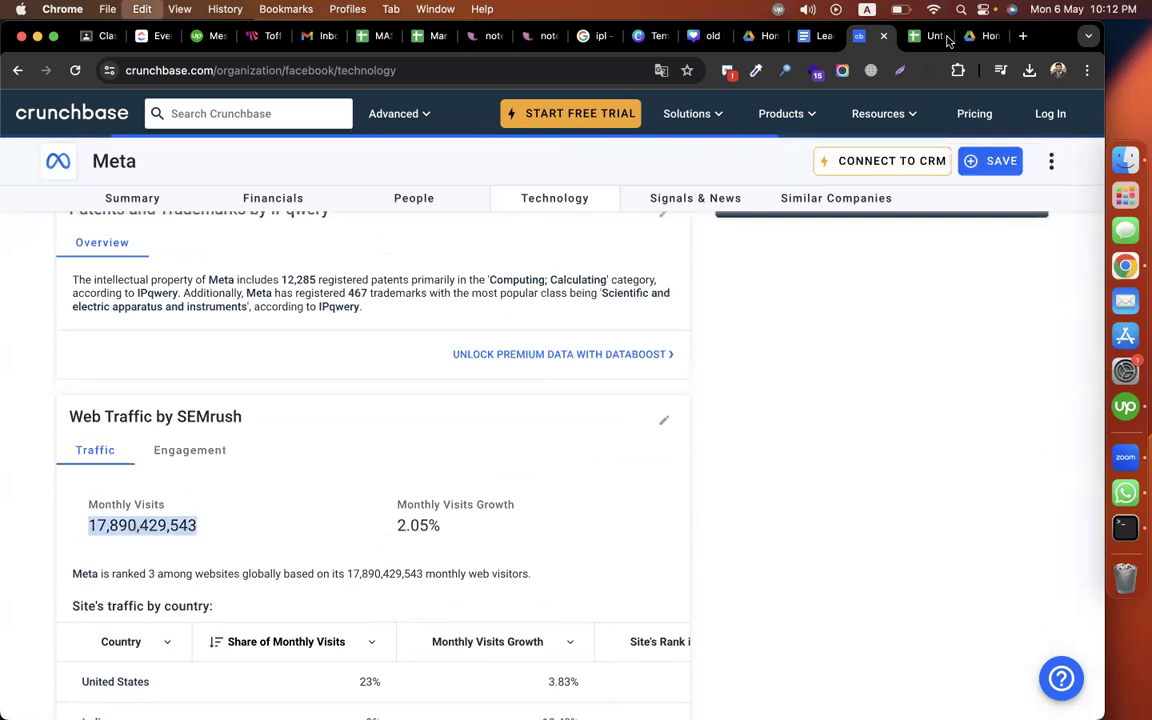
left_click(927, 36)
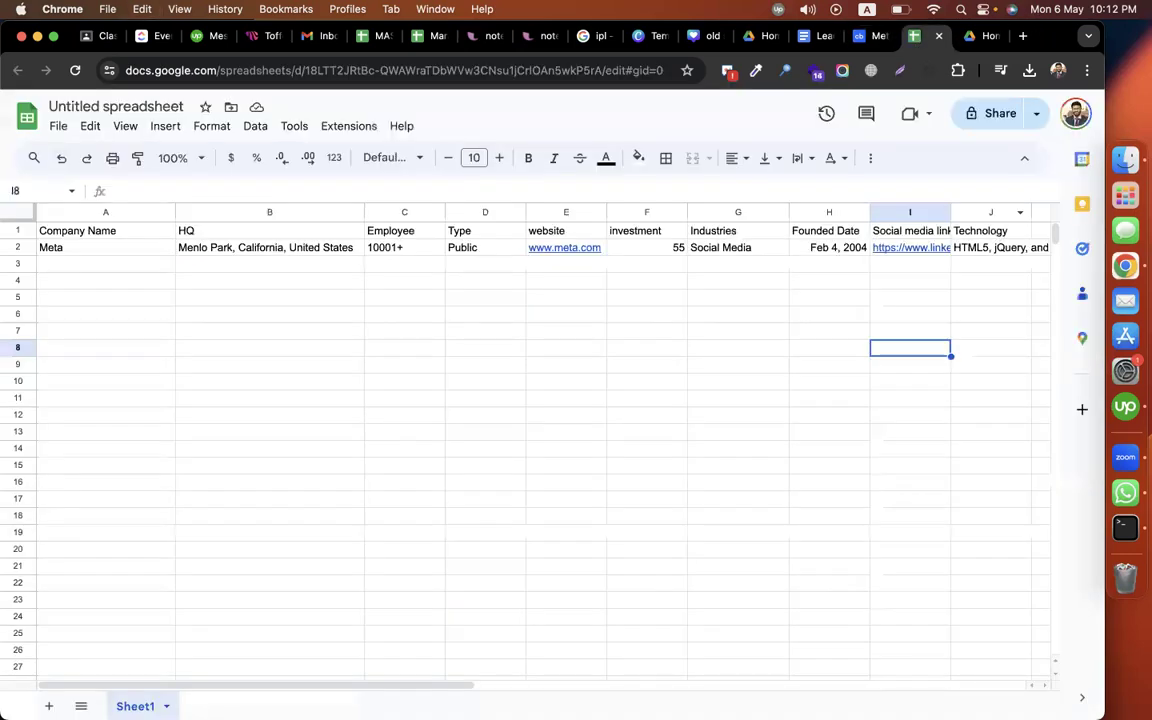
left_click(1040, 231)
type("Monthly visit")
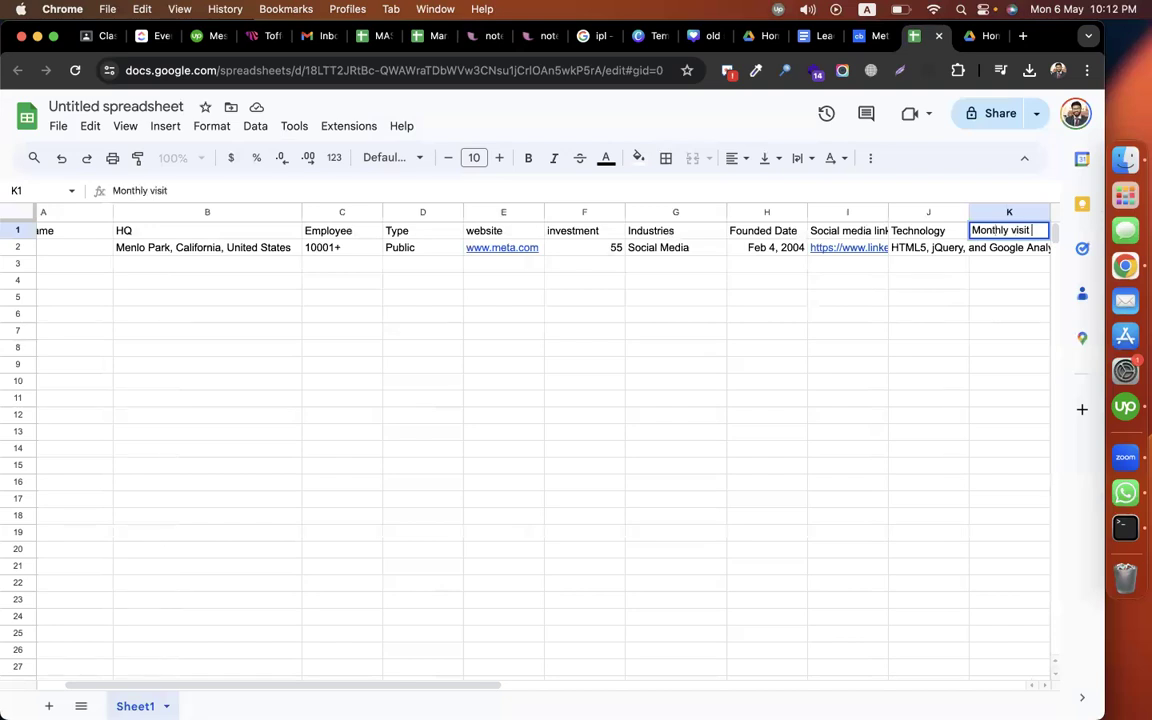
double_click(984, 243)
key("super+v")
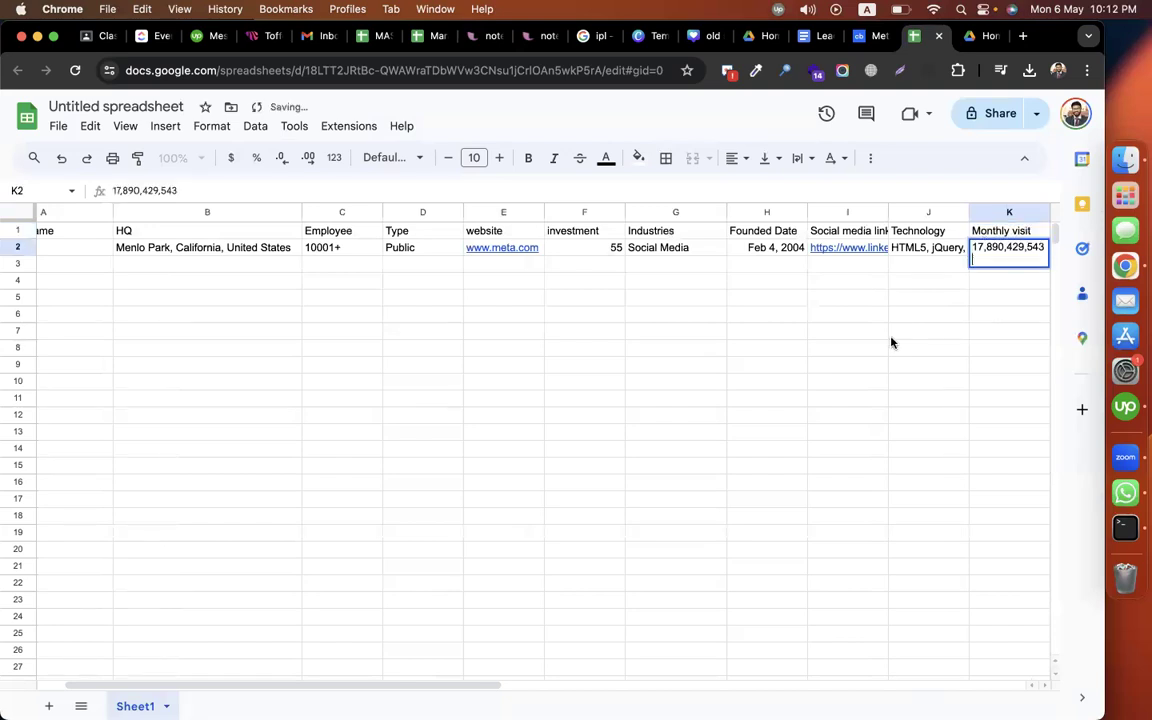
left_click(895, 334)
Step: Look through Meta's Signals & News and Similar Companies pages on Crunchbase for further details worth collecting
left_click(868, 38)
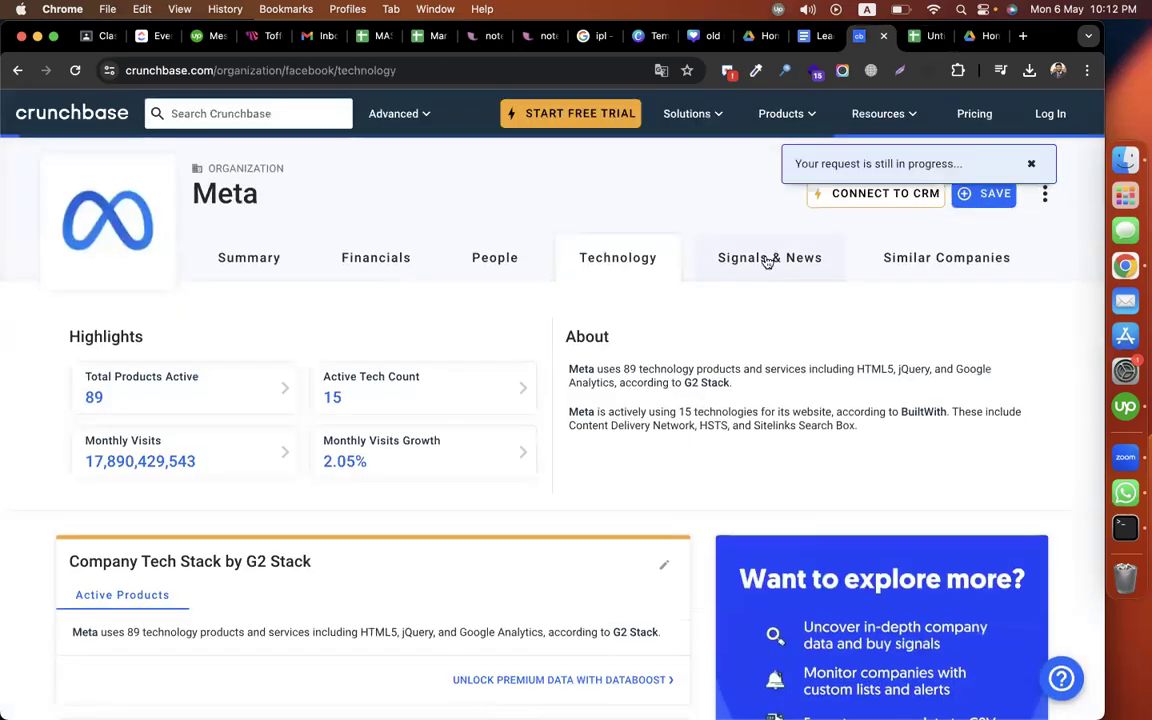
left_click(767, 259)
scroll(420, 520, "down", 5)
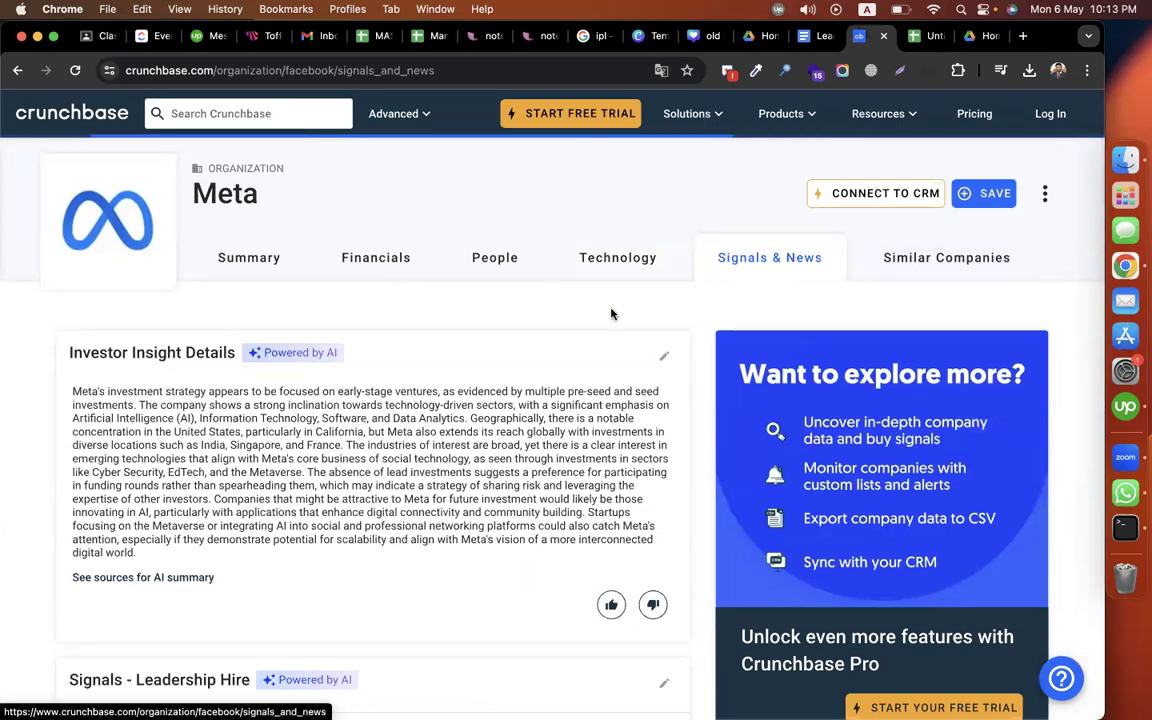
left_click(926, 279)
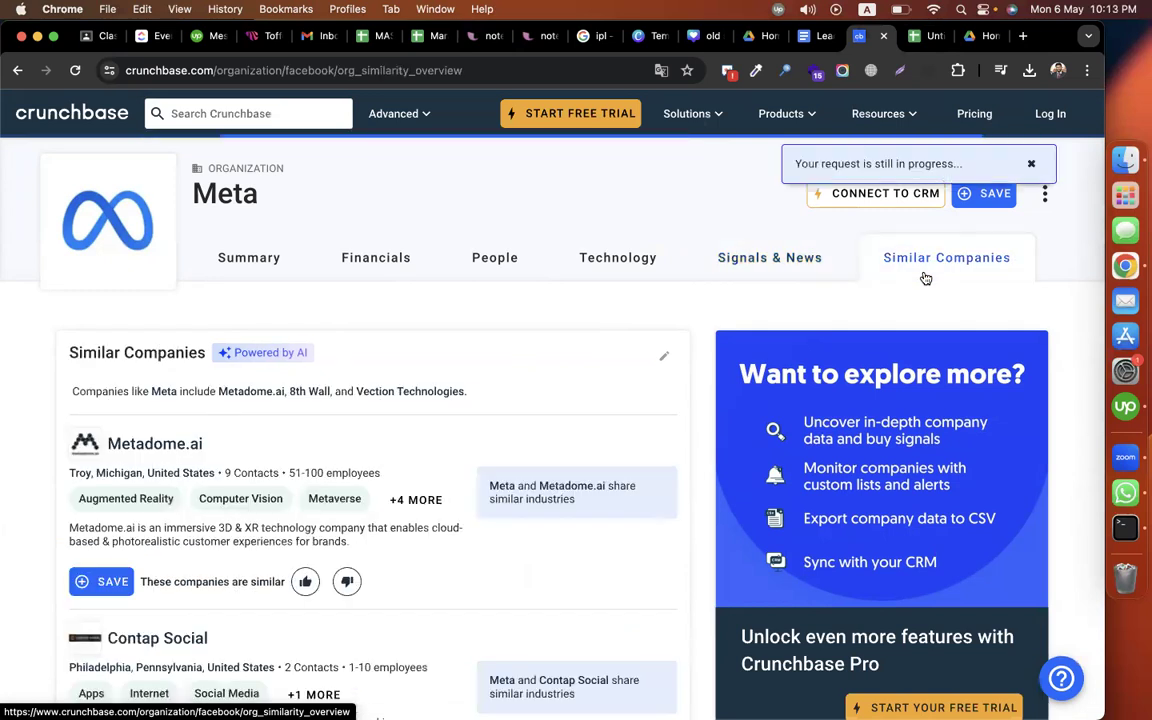
scroll(695, 463, "down", 5)
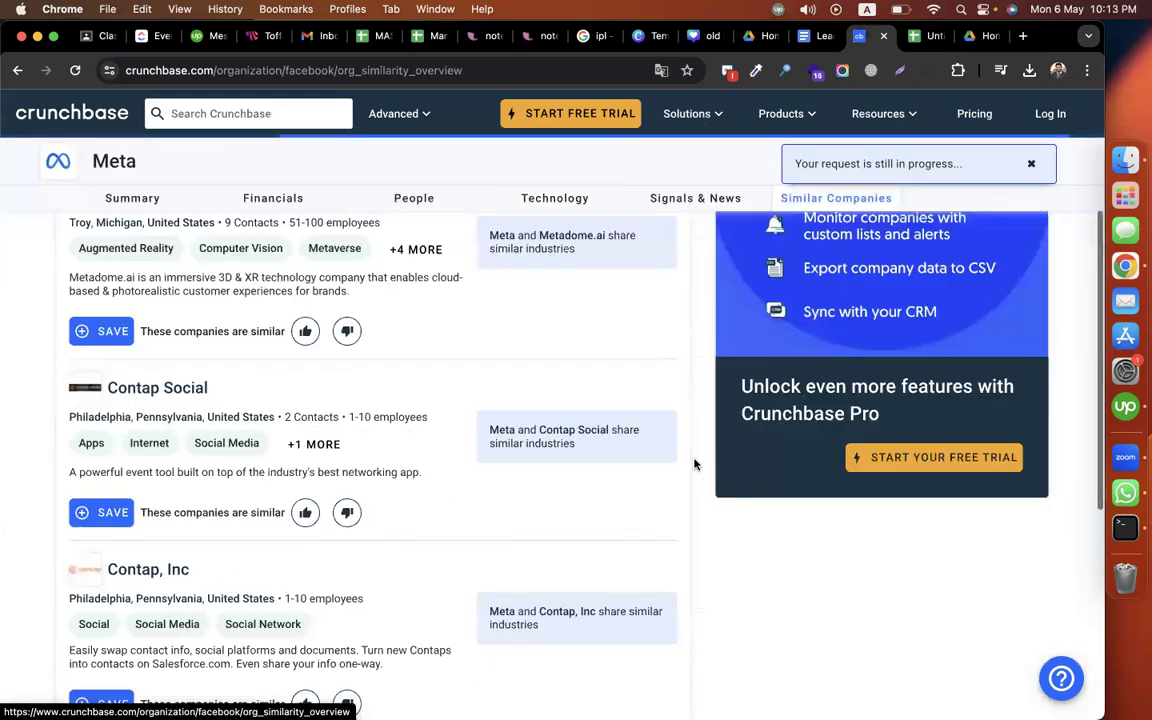
scroll(695, 463, "down", 4)
scroll(695, 463, "up", 5)
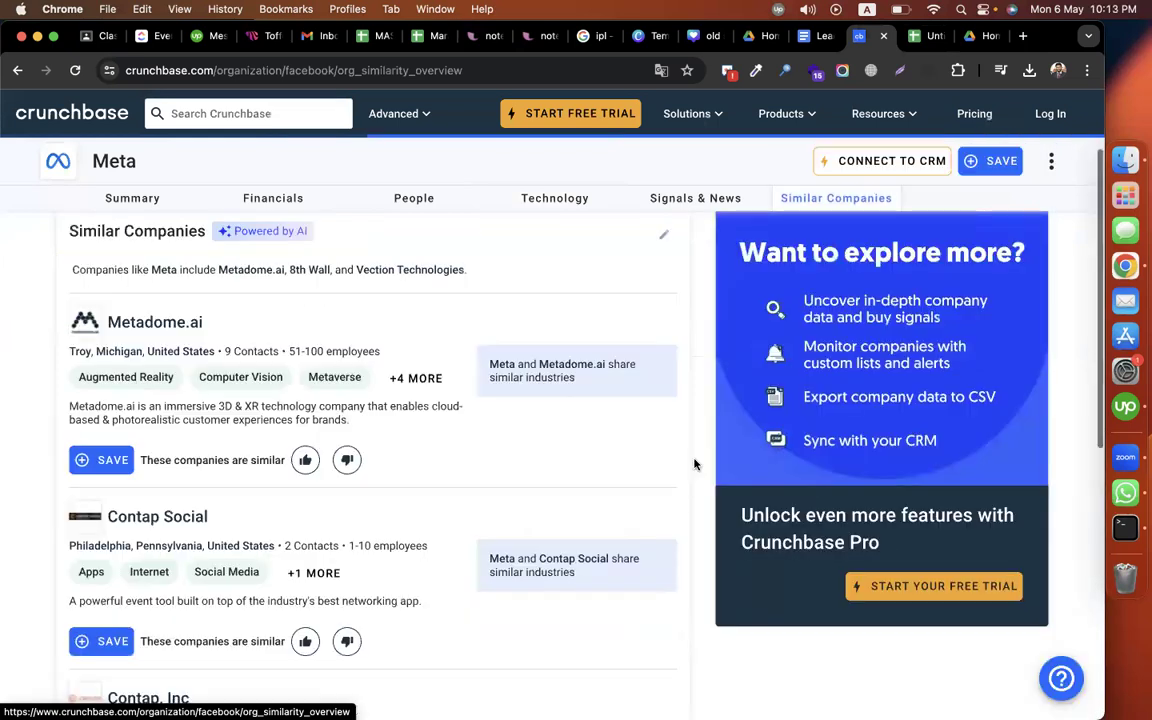
scroll(695, 463, "up", 1)
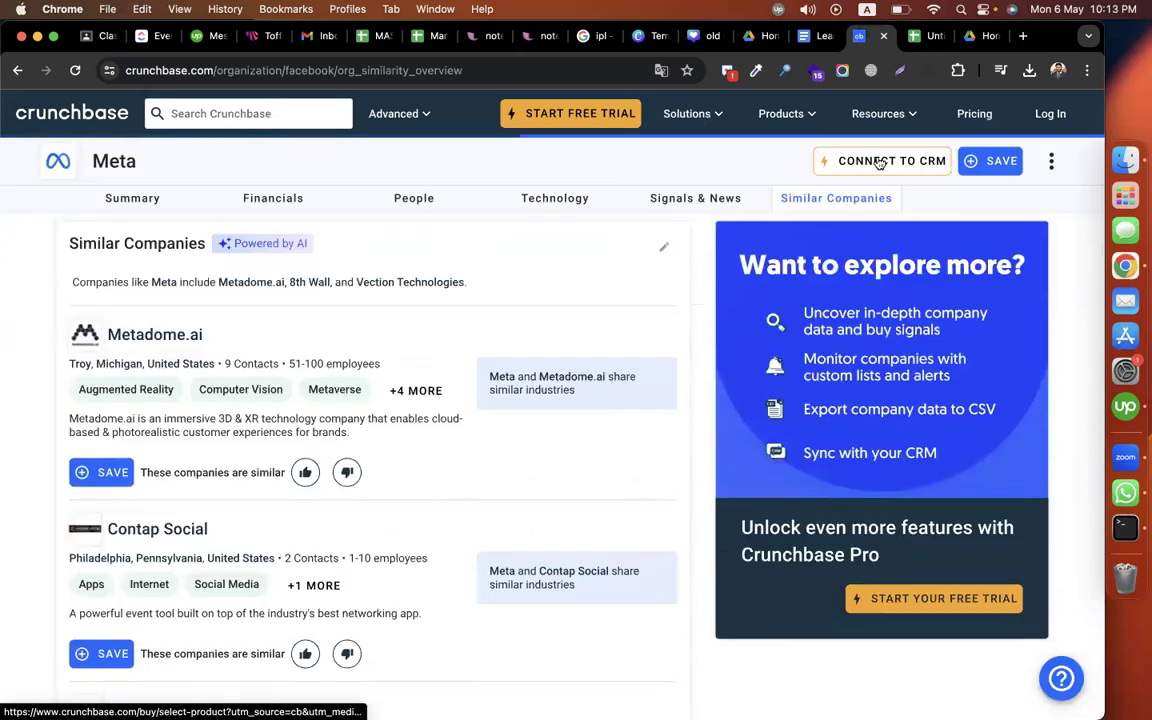
Step: Add a "similar company name" header in L1 of the spreadsheet and widen column L to fit it
left_click(920, 38)
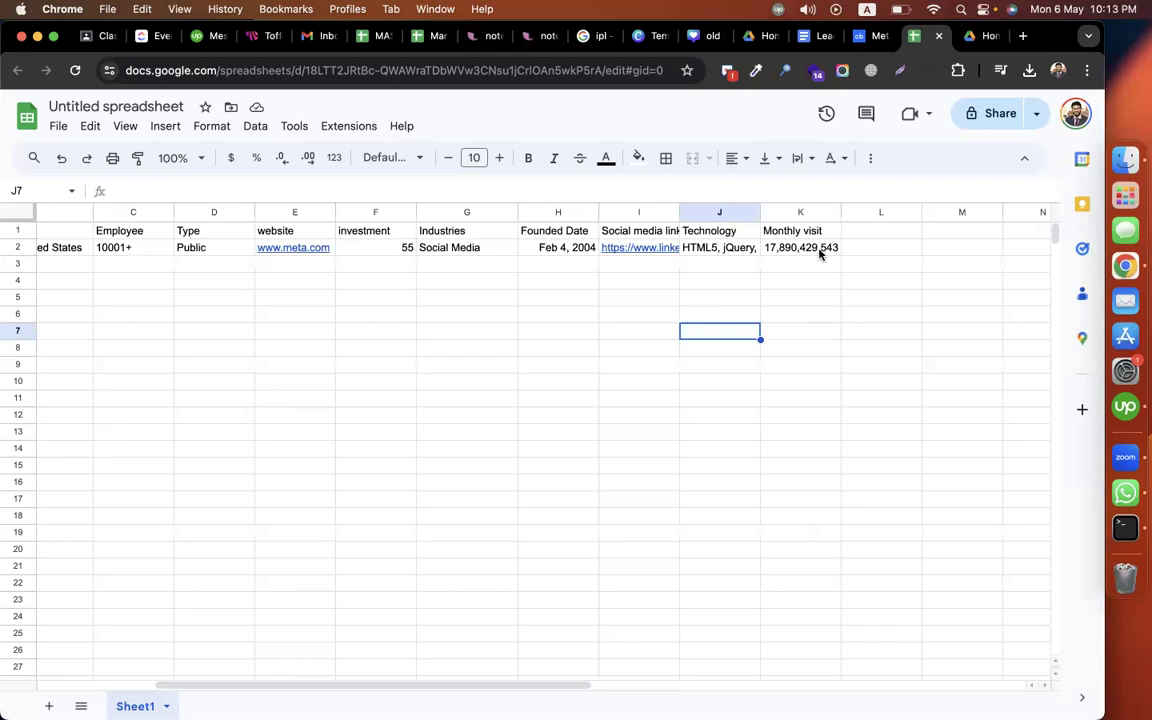
left_click(848, 231)
type("simi")
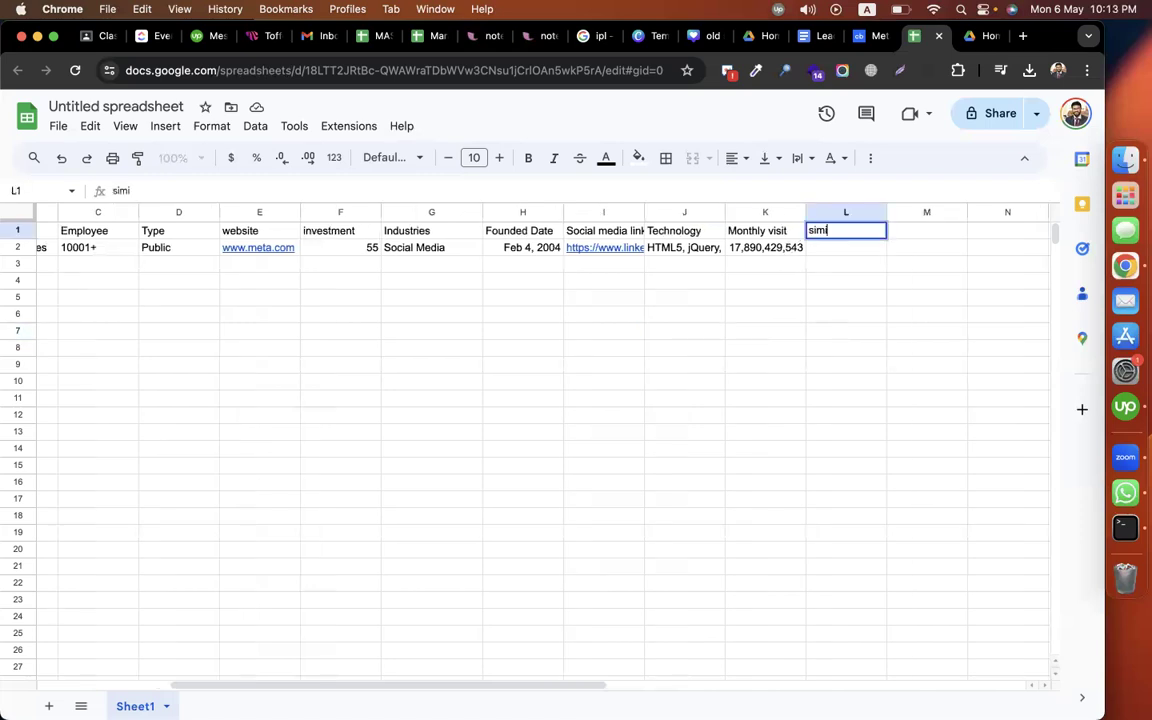
type("lar company")
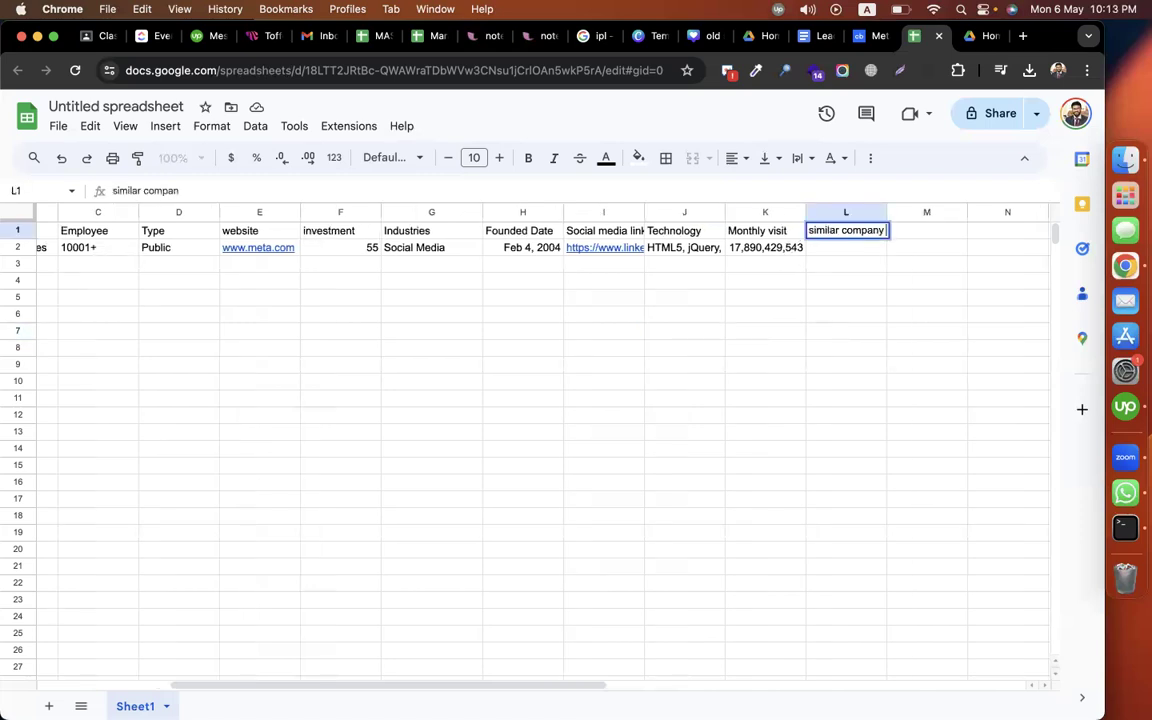
type(" name")
left_click(845, 314)
left_click_drag(887, 212, 938, 212)
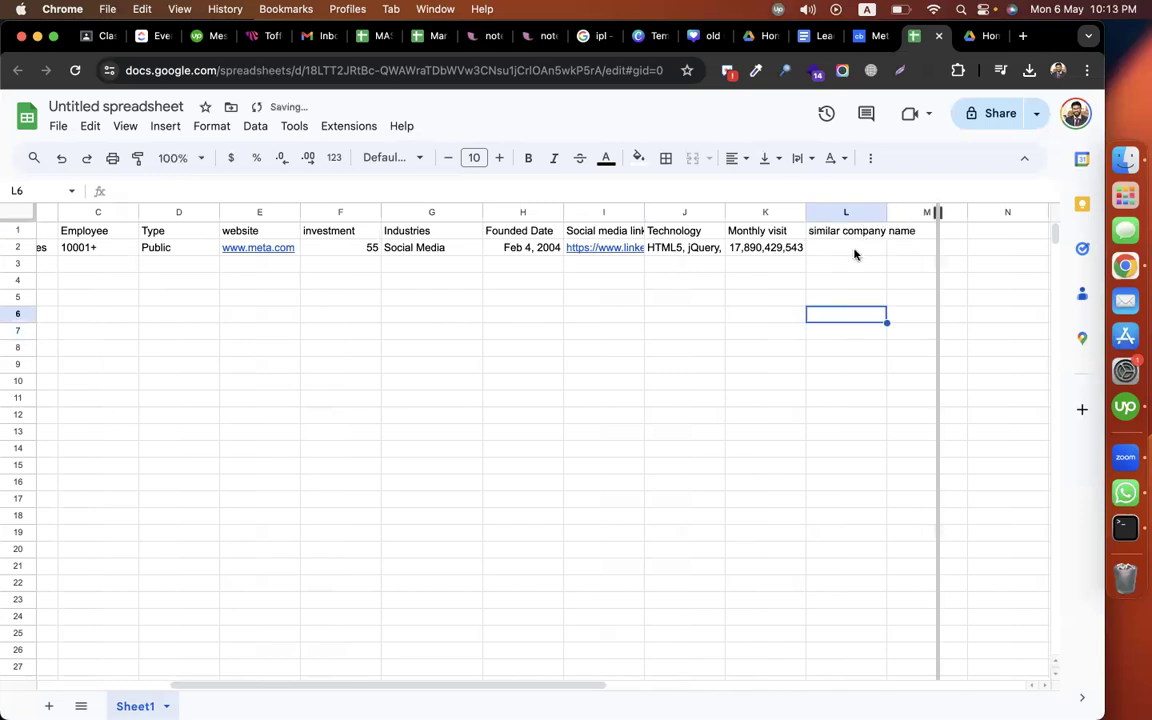
Step: Copy the company name "Metadome.ai" from the Similar Companies page into L2, followed by a comma
left_click(854, 250)
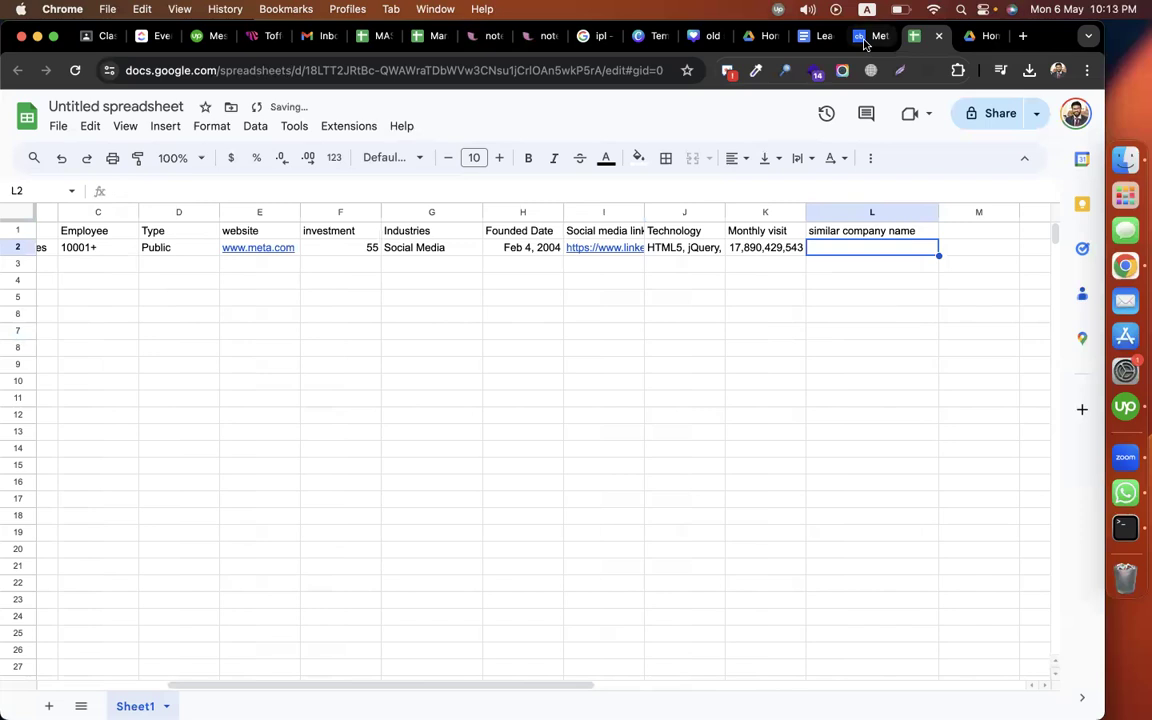
left_click(865, 40)
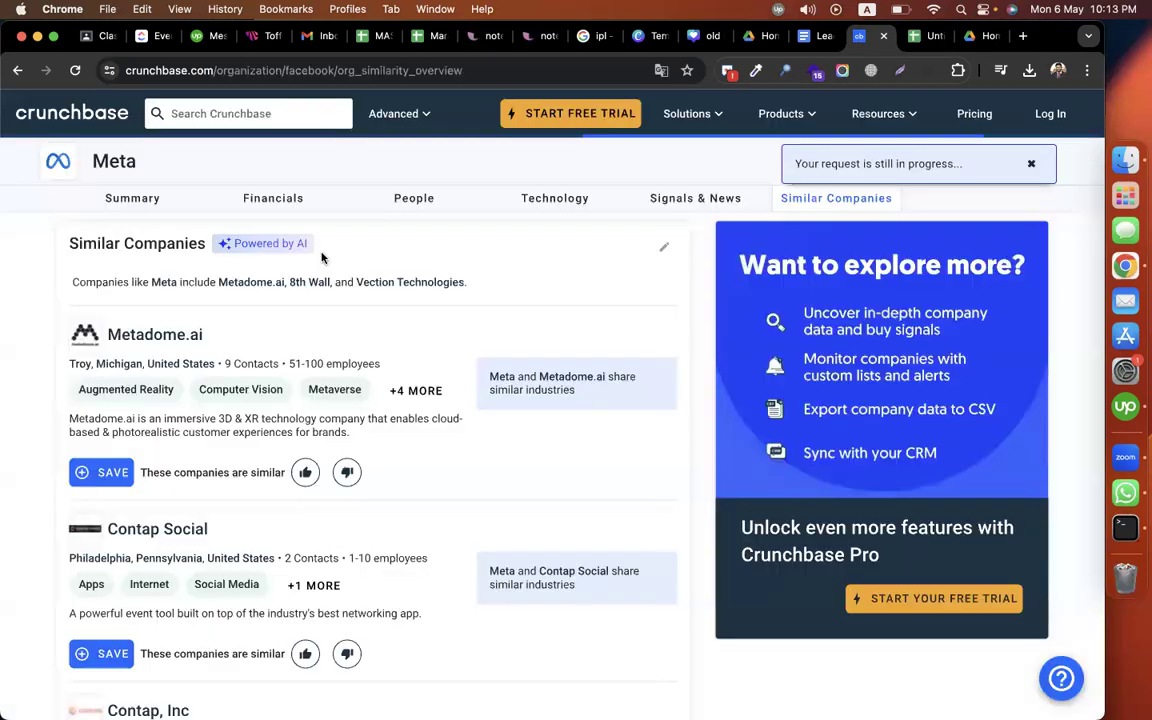
right_click(108, 335)
key("super+c")
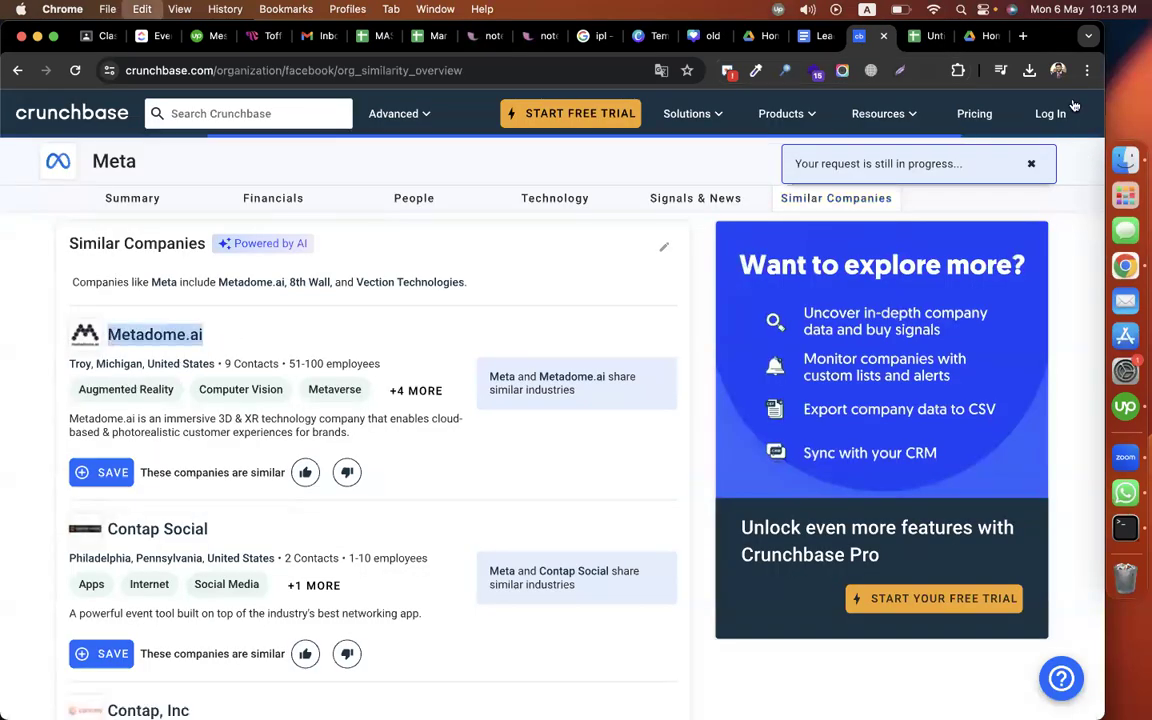
left_click(925, 36)
double_click(856, 245)
key("super+v")
type(",")
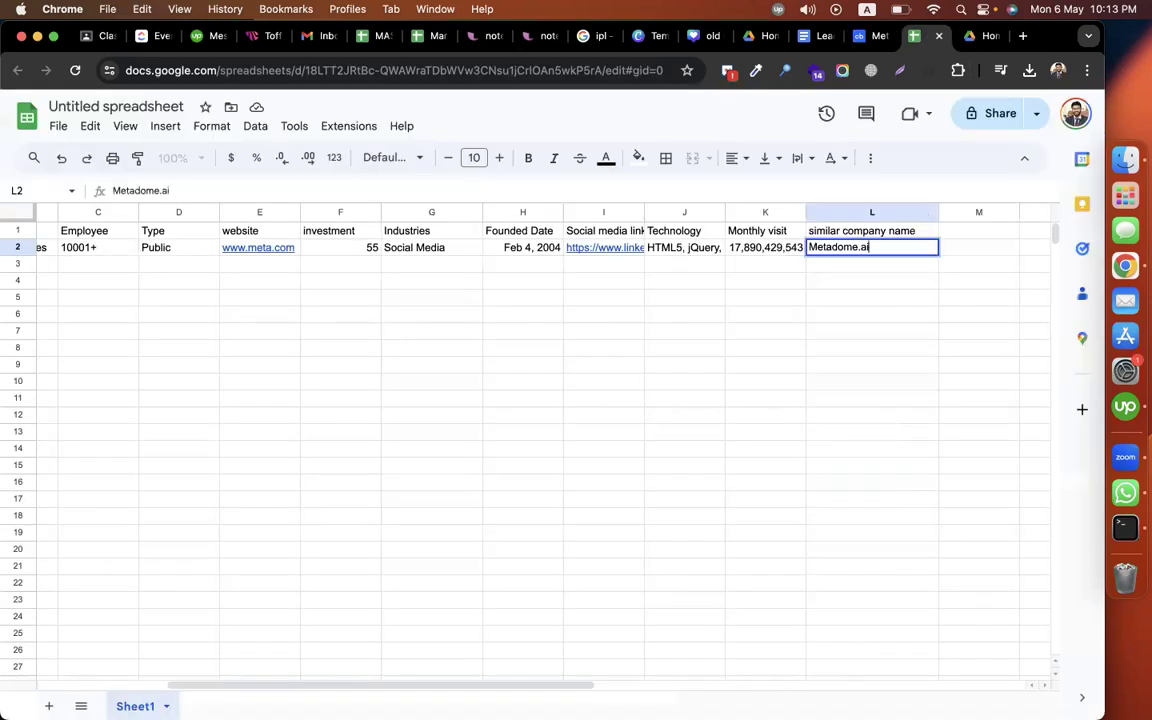
Step: Copy "Contap Social" from the Similar Companies page and append it to the list in L2, followed by a comma
left_click(866, 40)
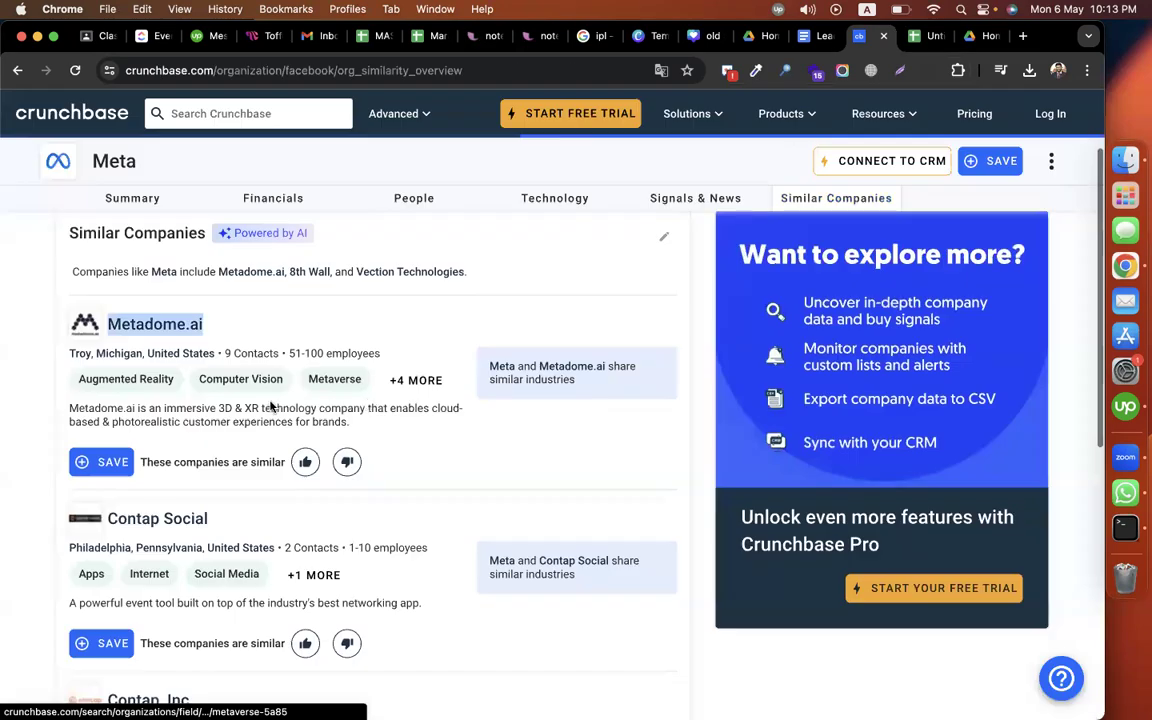
scroll(226, 437, "down", 1)
left_click_drag(104, 436, 210, 436)
key("super+c")
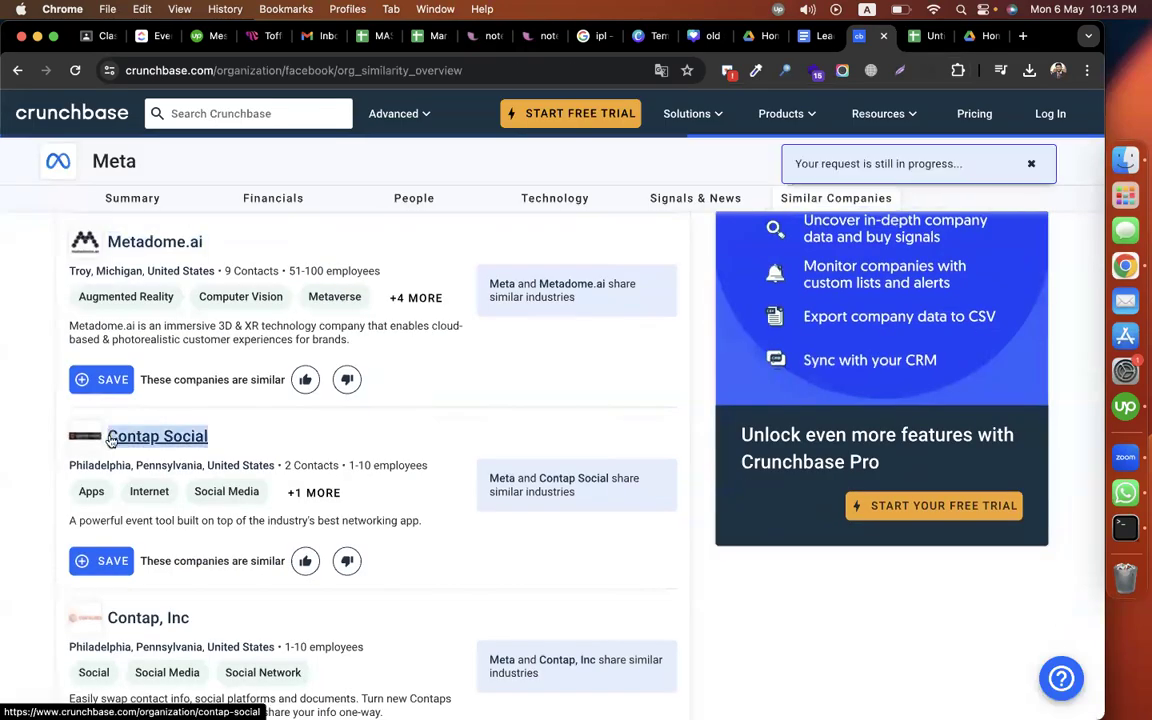
left_click(918, 40)
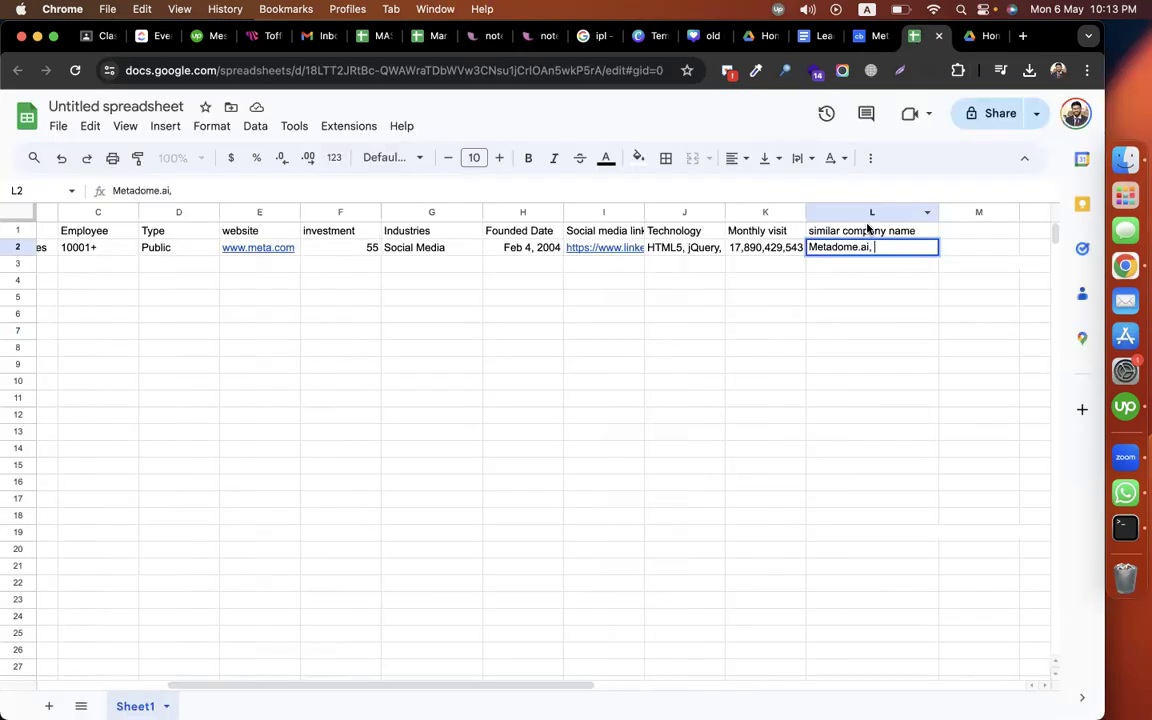
key("super+v")
type(",")
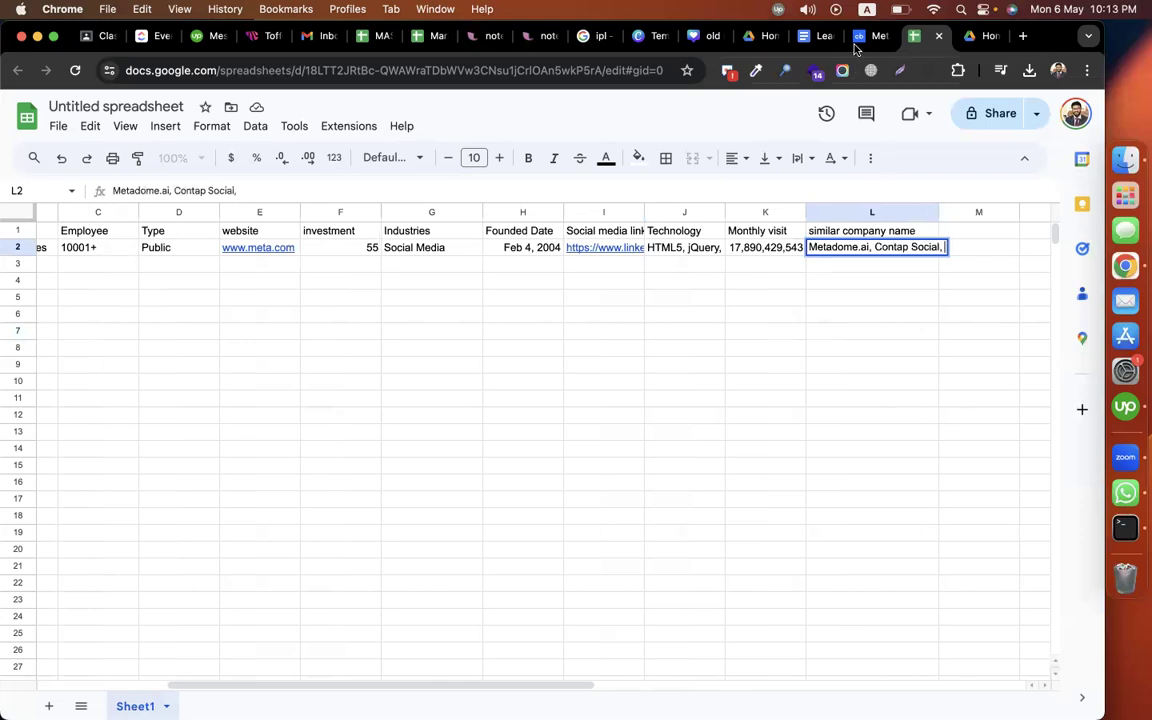
Step: Copy "Contap, Inc" from the Similar Companies page and append it as the last name in L2
key("ctrl+shift+Tab")
scroll(211, 419, "down", 2)
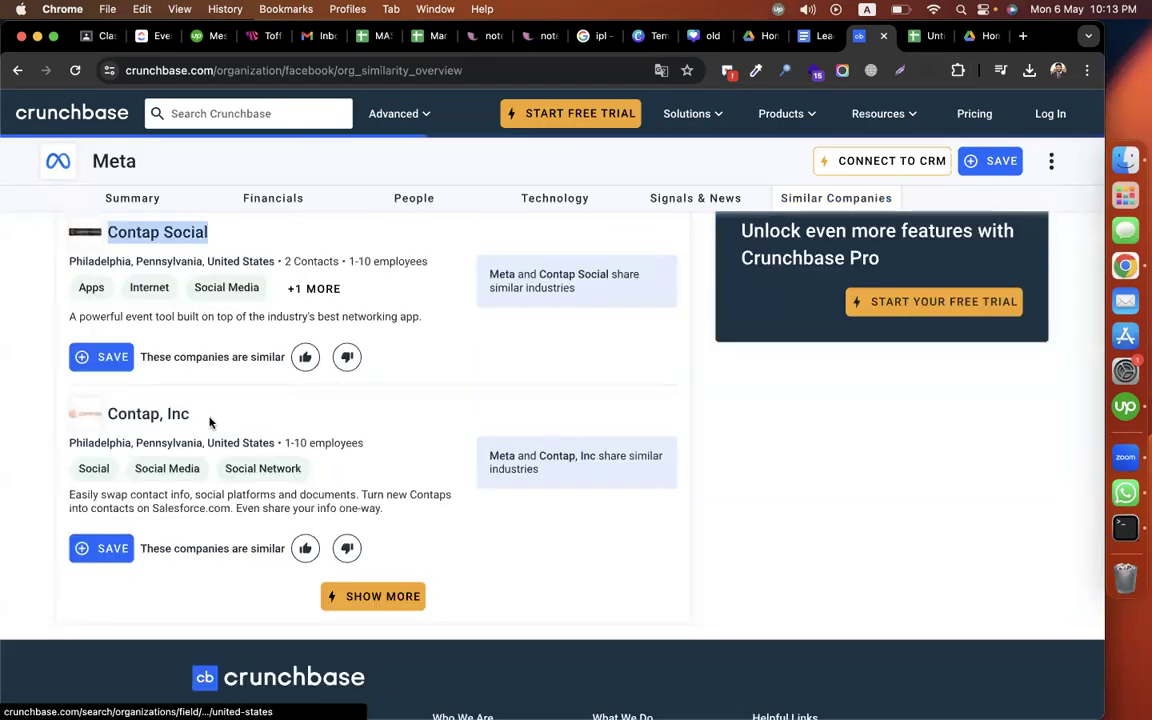
triple_click(162, 415)
key("super+c")
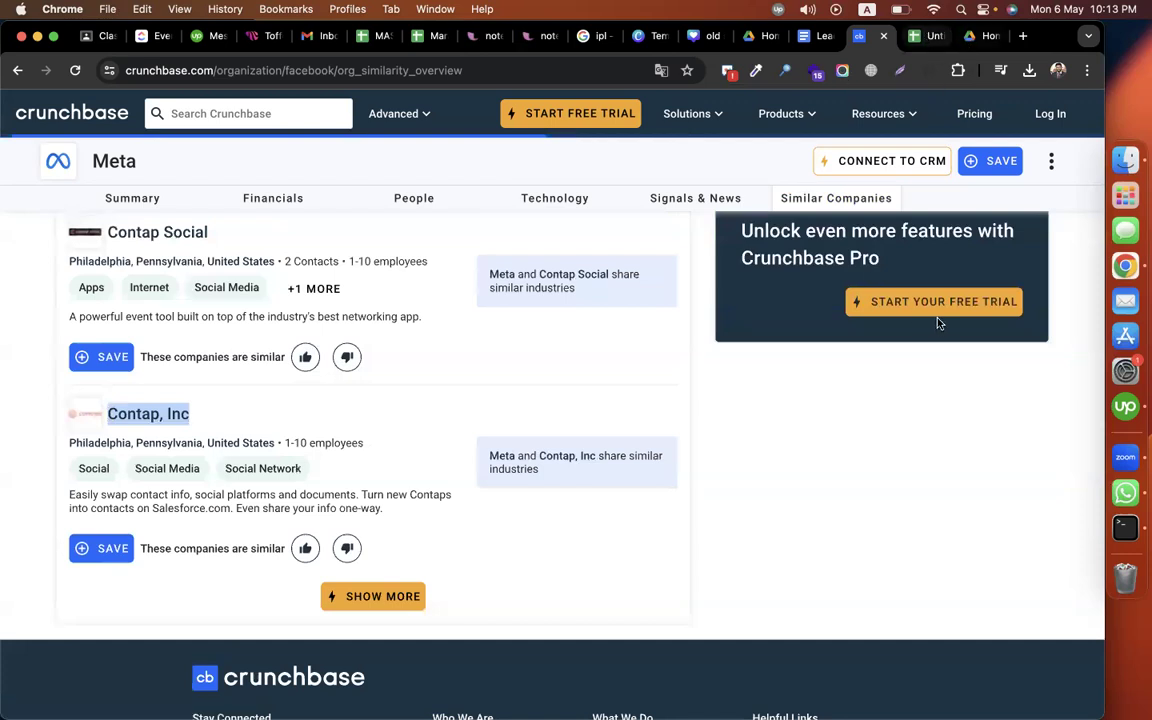
key("ctrl+Tab")
key("super+v")
left_click(800, 372)
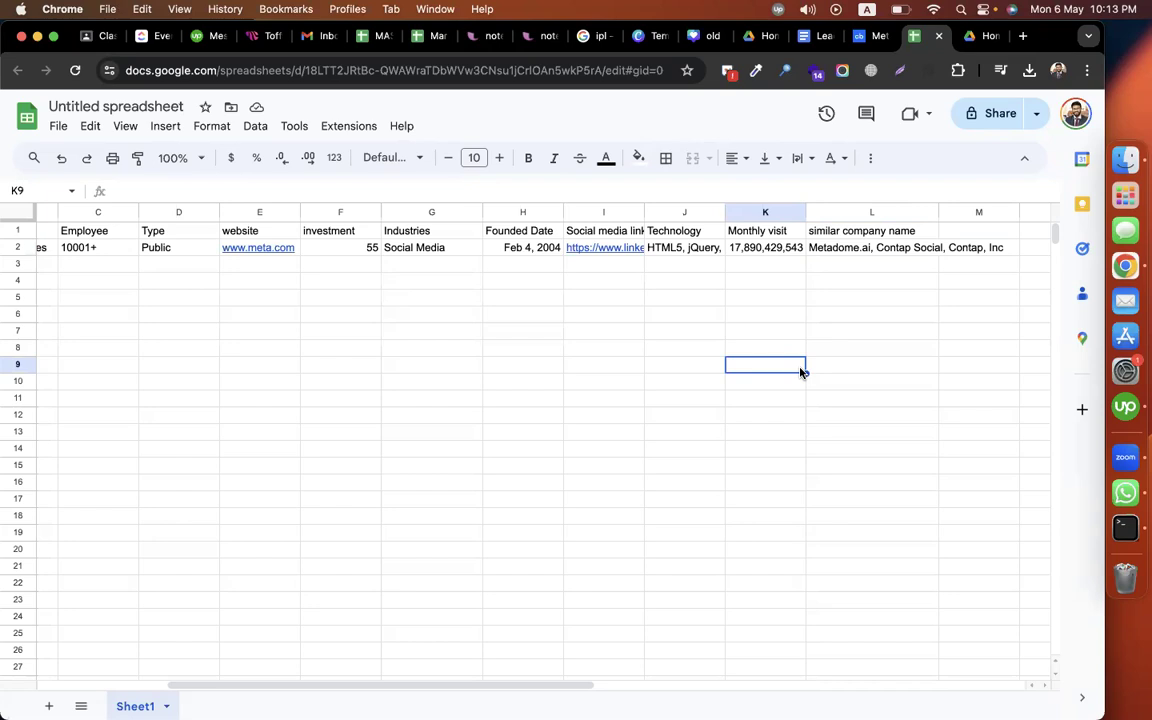
left_click(606, 338)
scroll(606, 338, "left", 3)
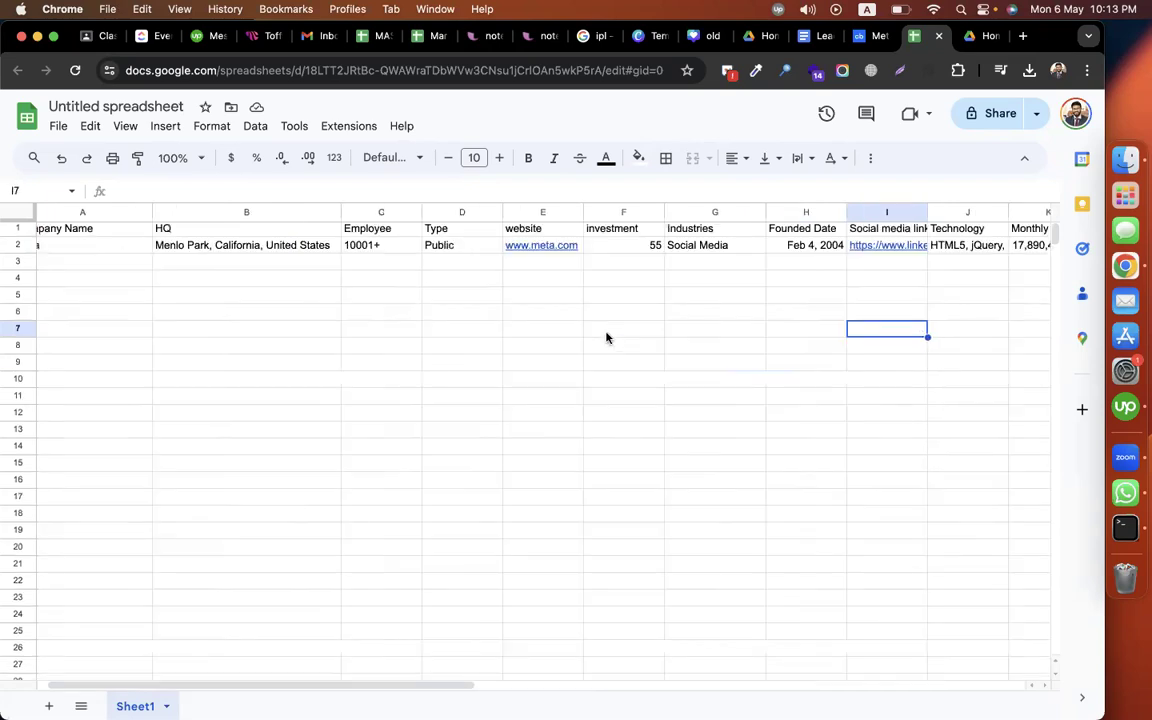
Step: Review Meta's row across the spreadsheet and highlight the name "Metadome.ai" within the similar company list in L2
scroll(606, 338, "left", 1)
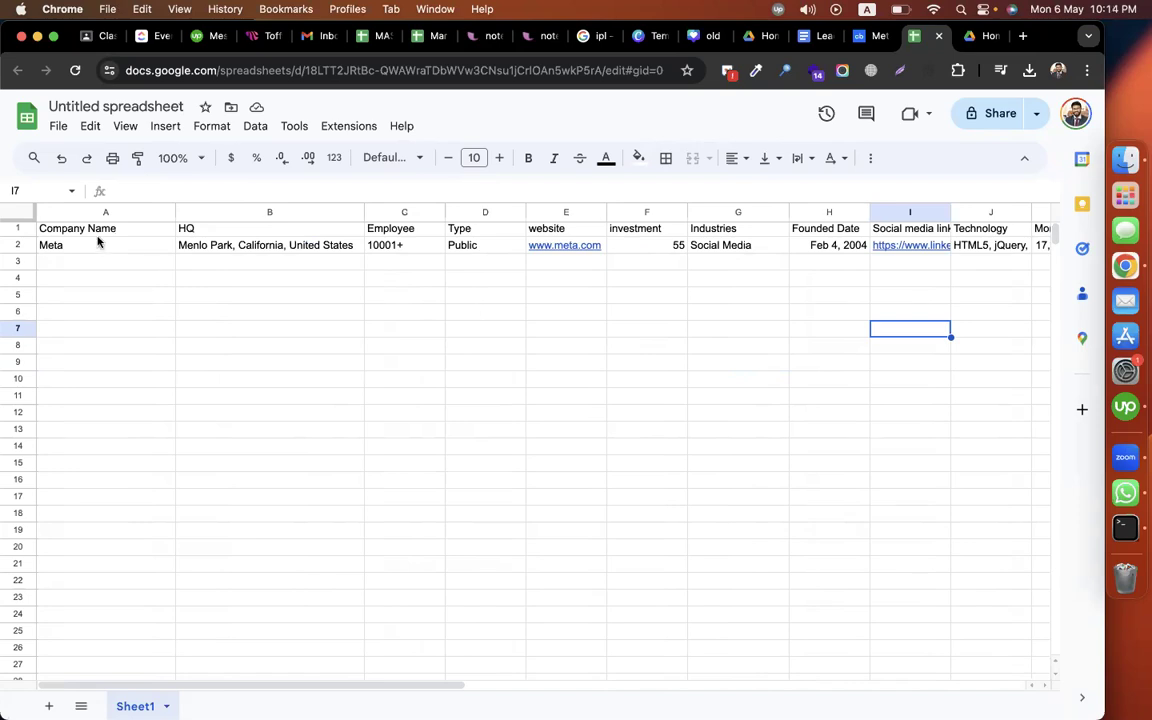
left_click(61, 251)
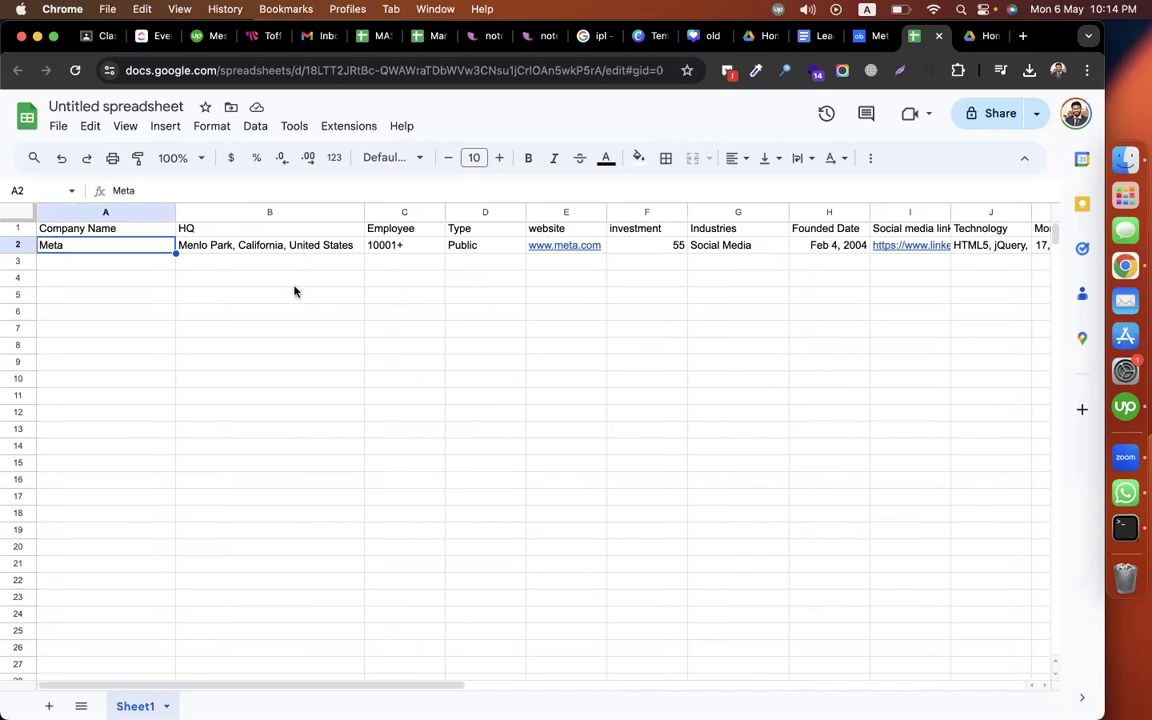
scroll(458, 270, "right", 8)
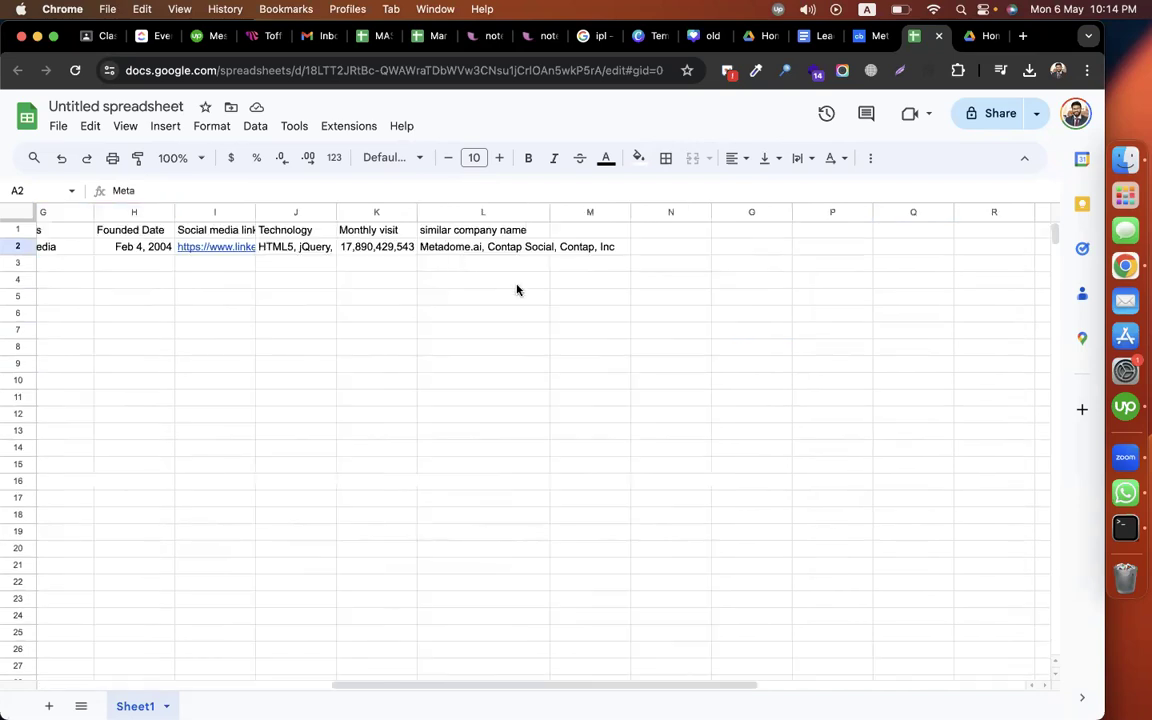
left_click(465, 250)
double_click(446, 246)
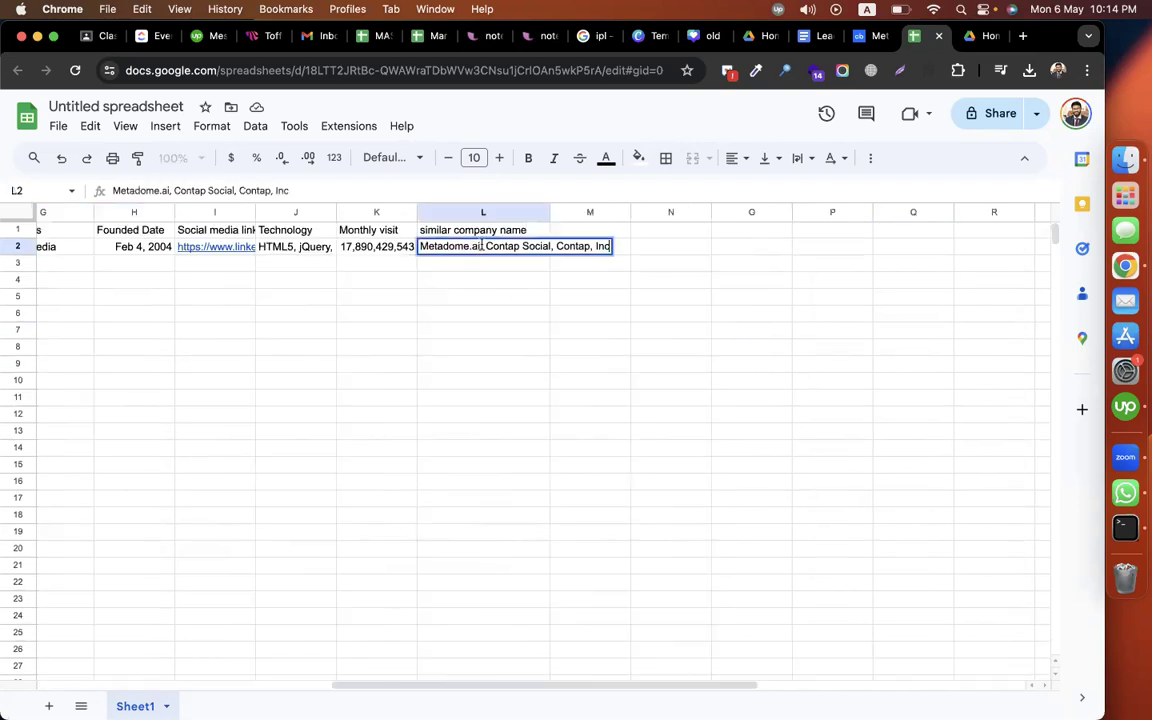
left_click_drag(446, 246, 408, 254)
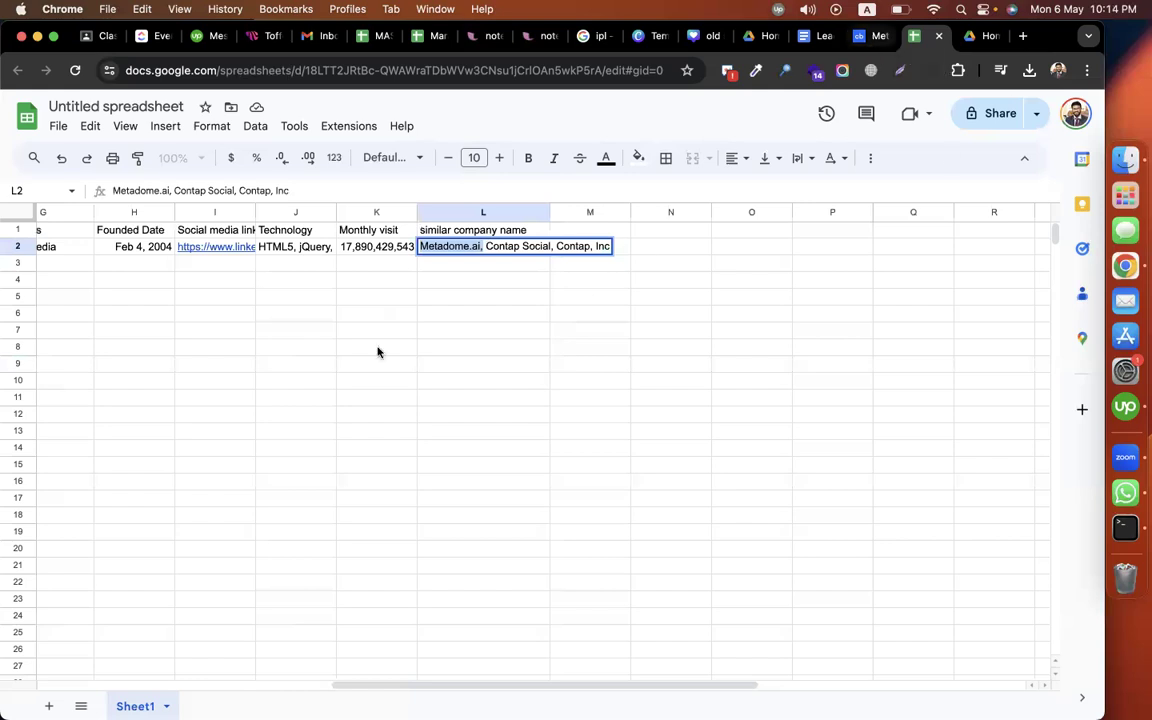
Step: Switch to Crunchbase and open the Metadome.ai profile from Meta's similar companies list
key("ctrl+shift+Tab")
left_click(231, 113)
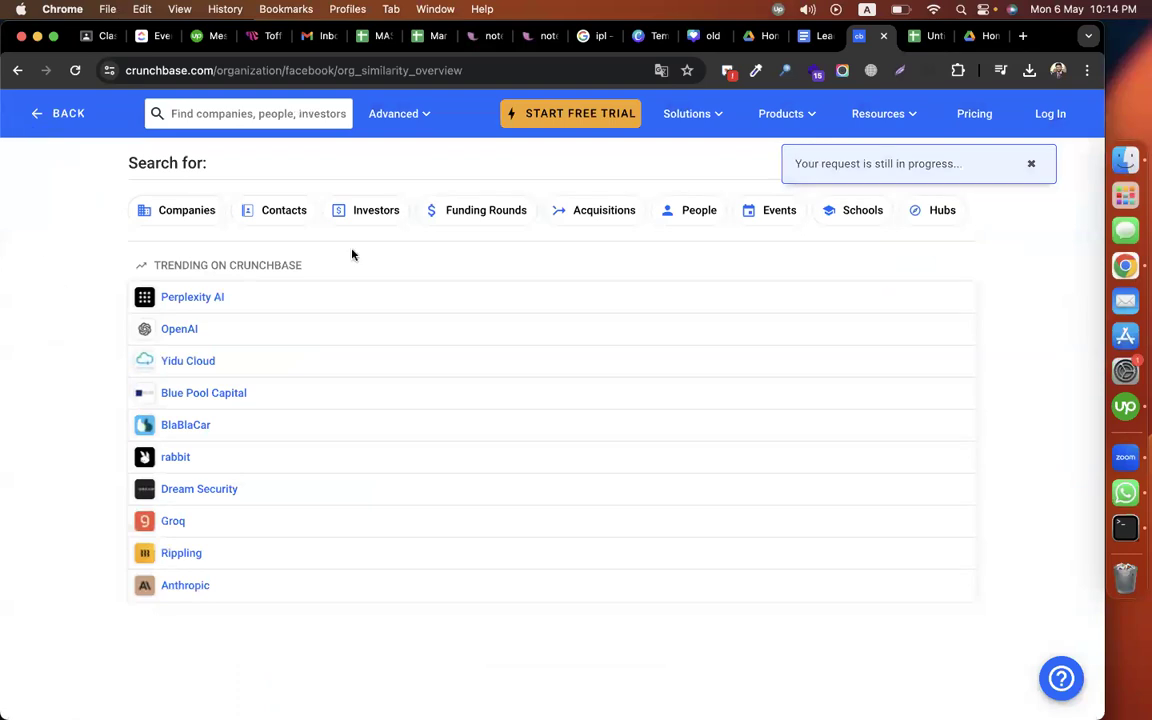
left_click(62, 114)
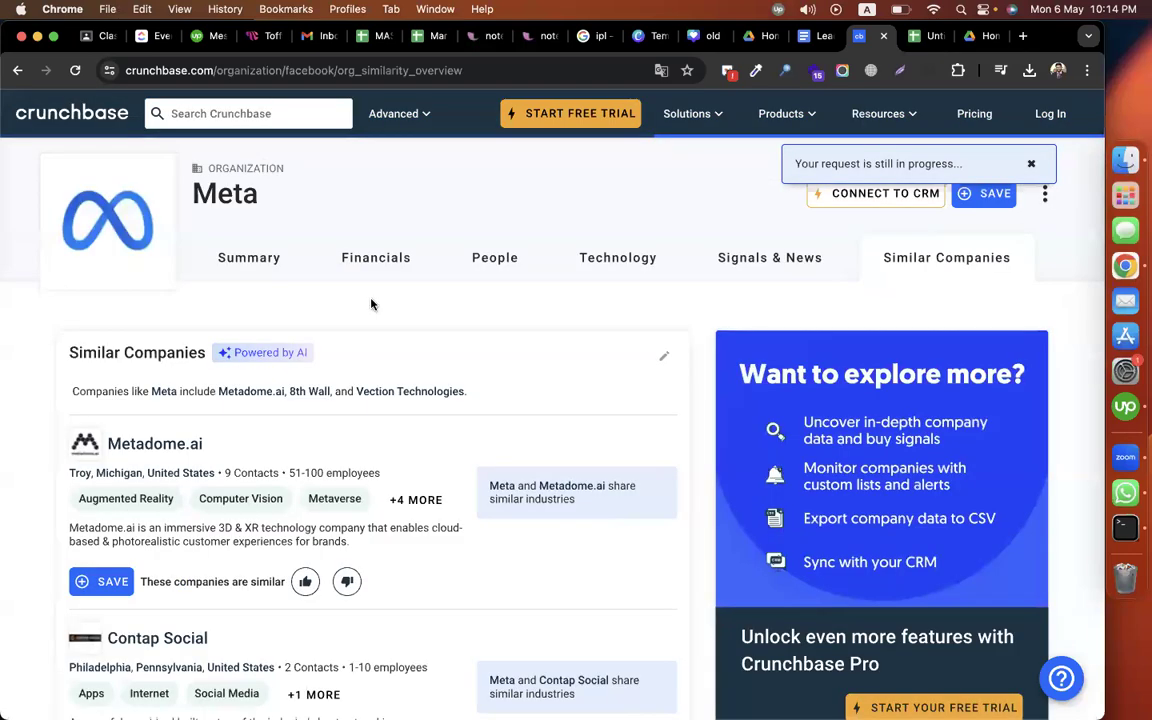
scroll(321, 278, "down", 3)
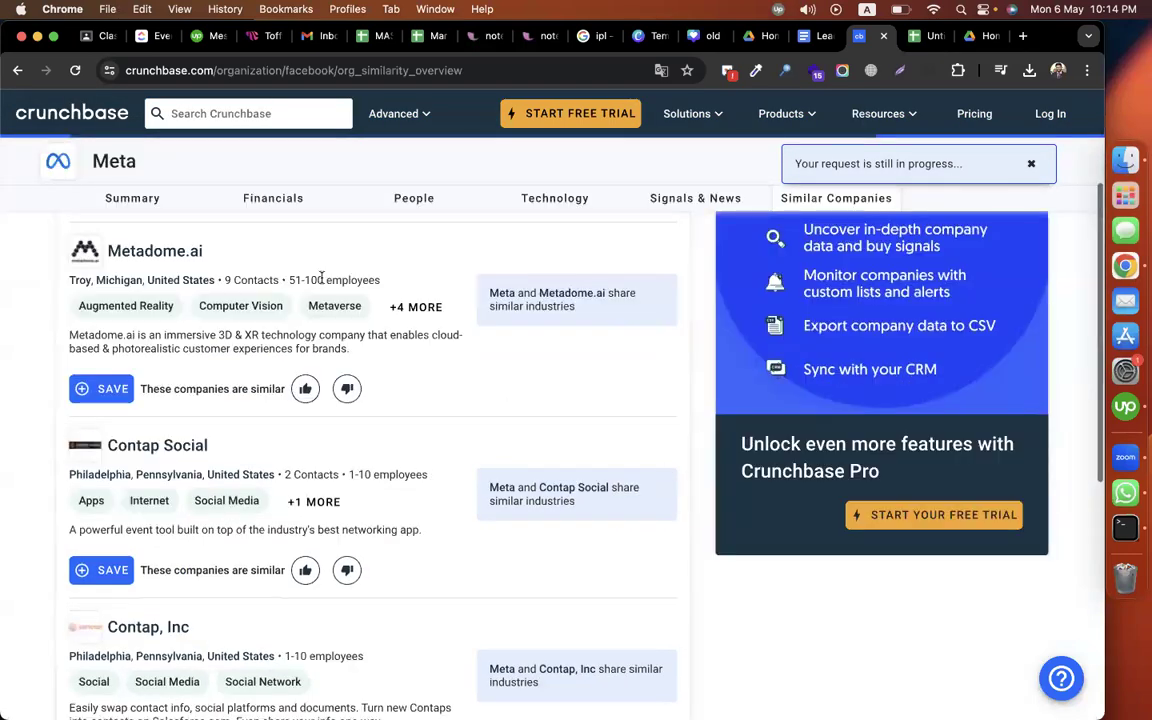
left_click(152, 257)
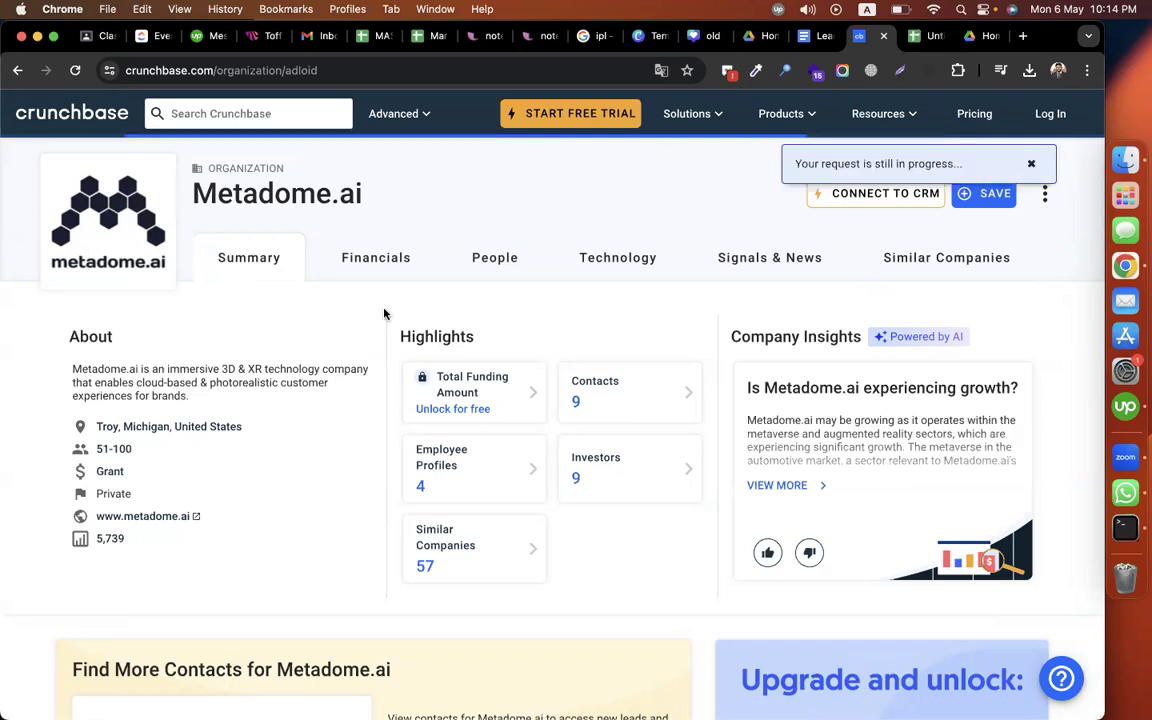
Step: Switch back to the spreadsheet and look over Meta's entry and the rows below it
key("ctrl+Tab")
scroll(310, 368, "left", 7)
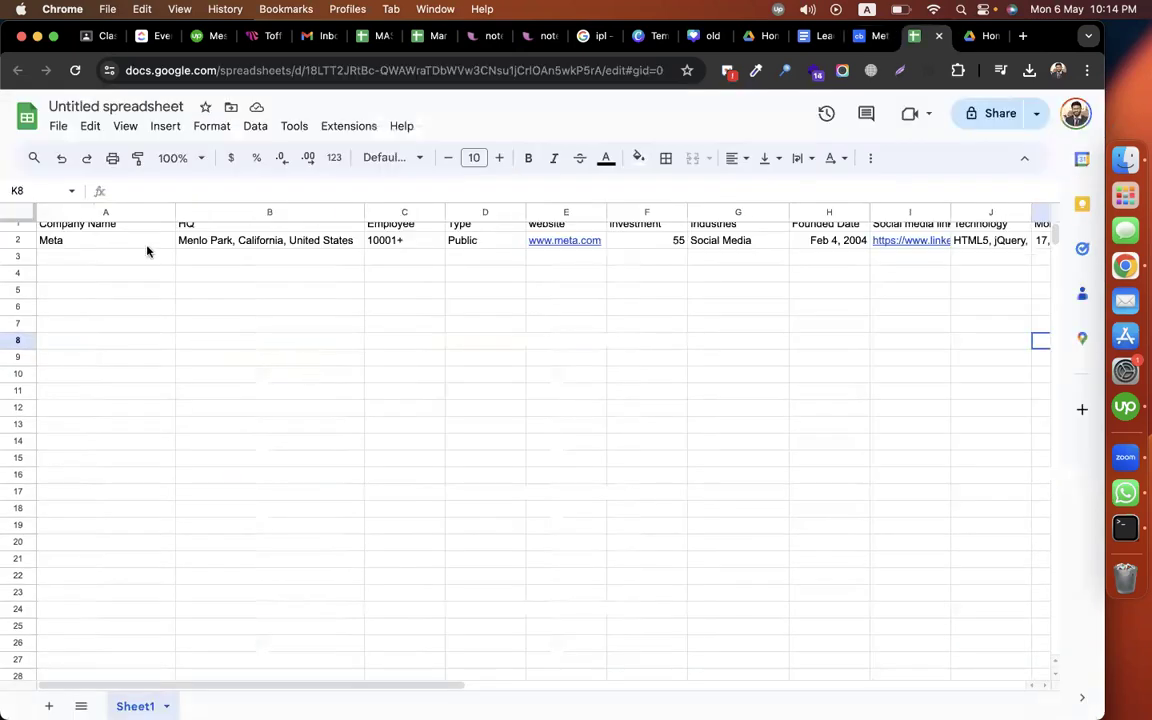
scroll(147, 251, "up", 1)
mouse_move(85, 254)
left_mouse_down()
mouse_move(198, 275)
mouse_move(214, 290)
left_mouse_up()
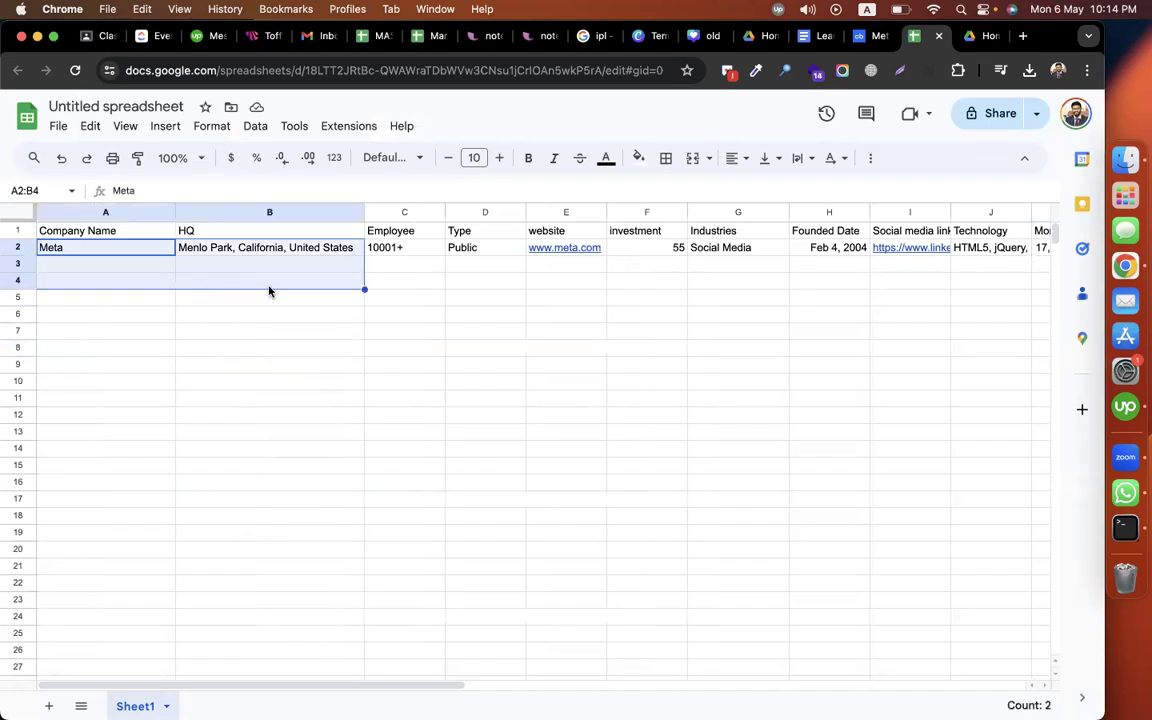
left_click(96, 277)
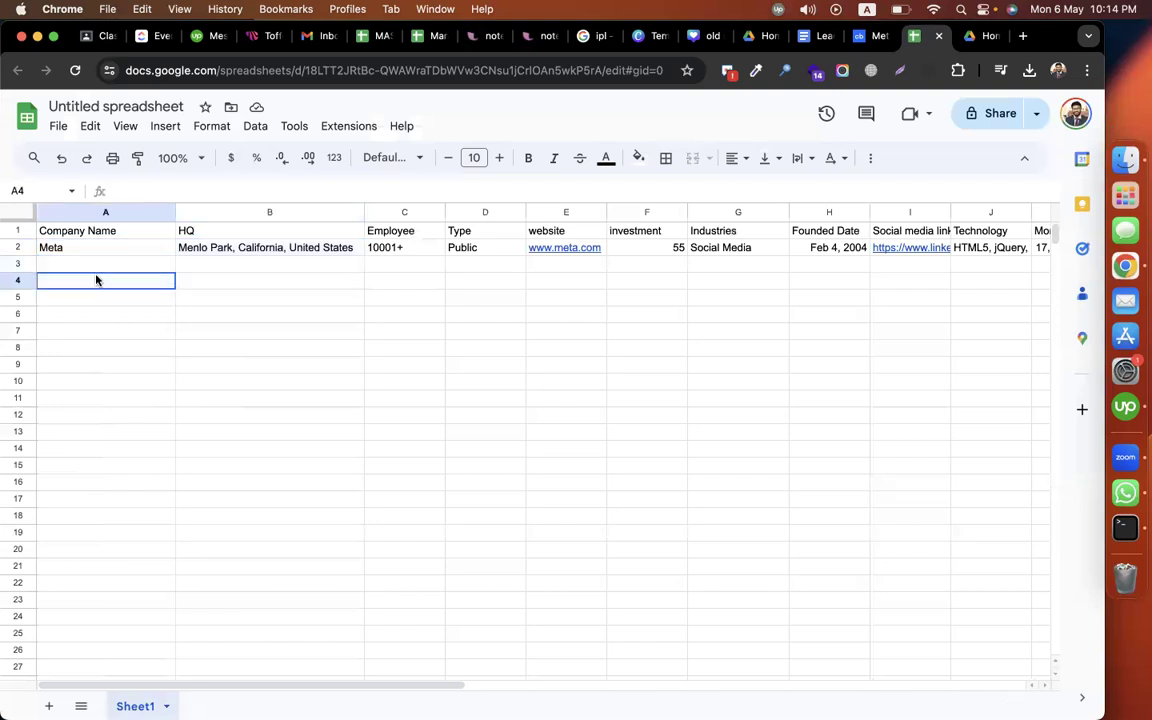
left_click(95, 252)
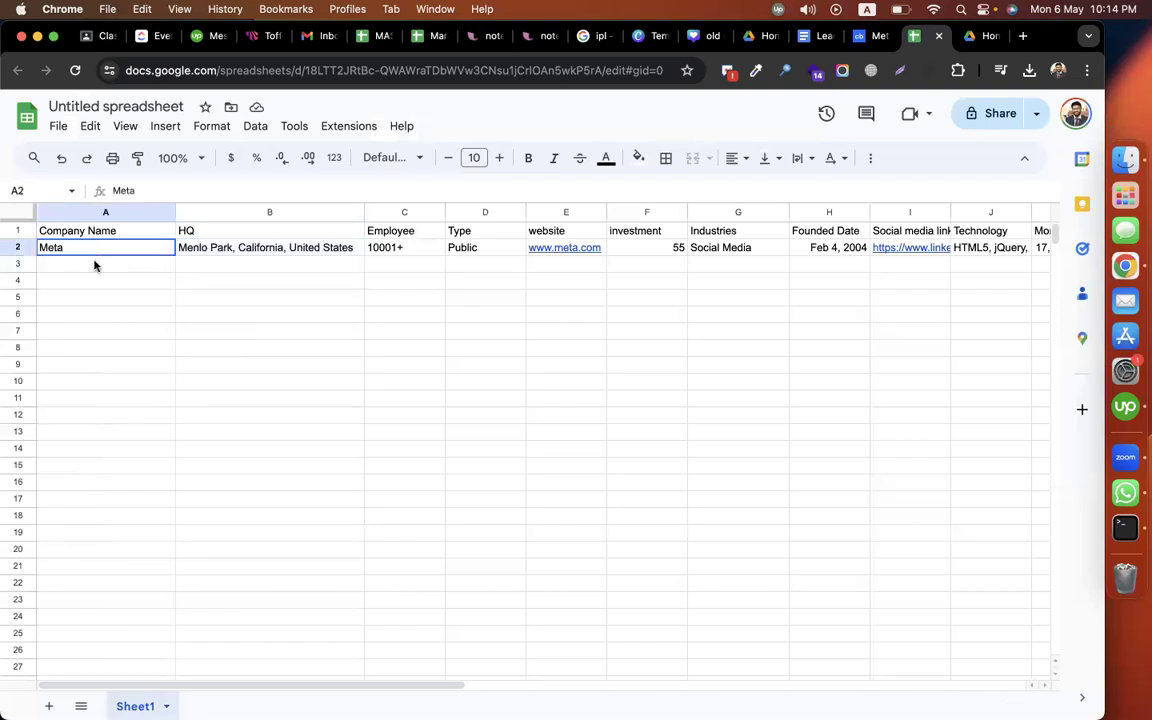
left_click(93, 280, "shift")
left_click(389, 347)
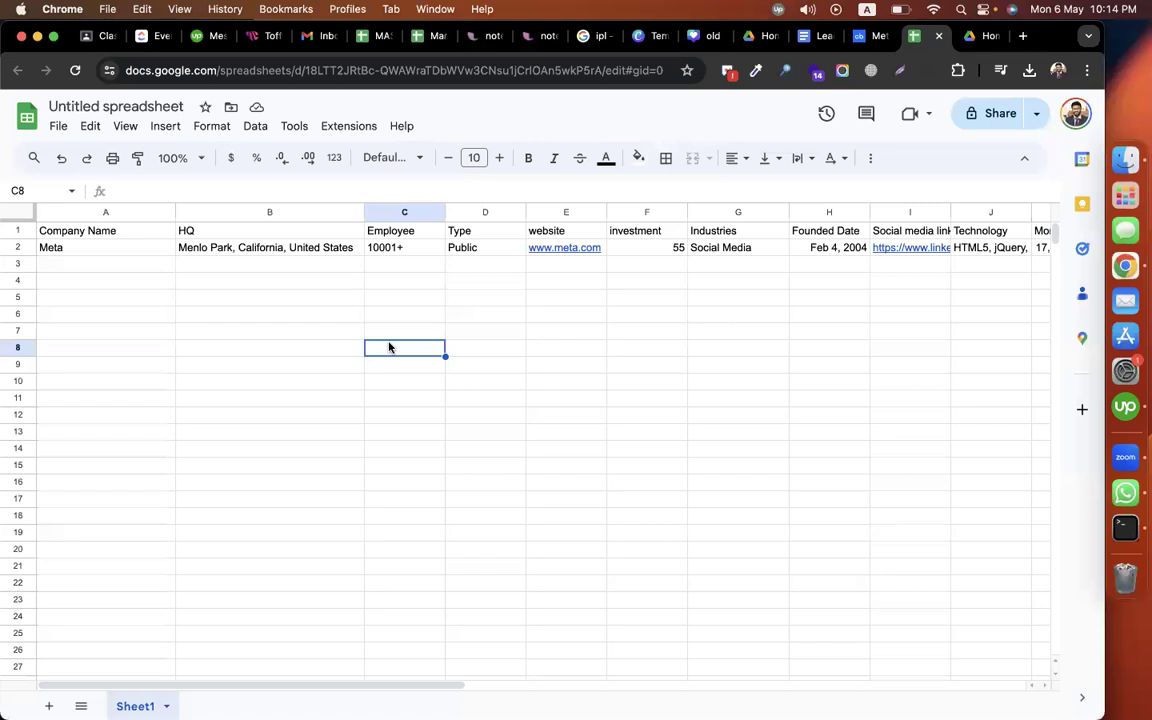
Step: Rename the spreadsheet as "crunch base"
left_click(92, 105)
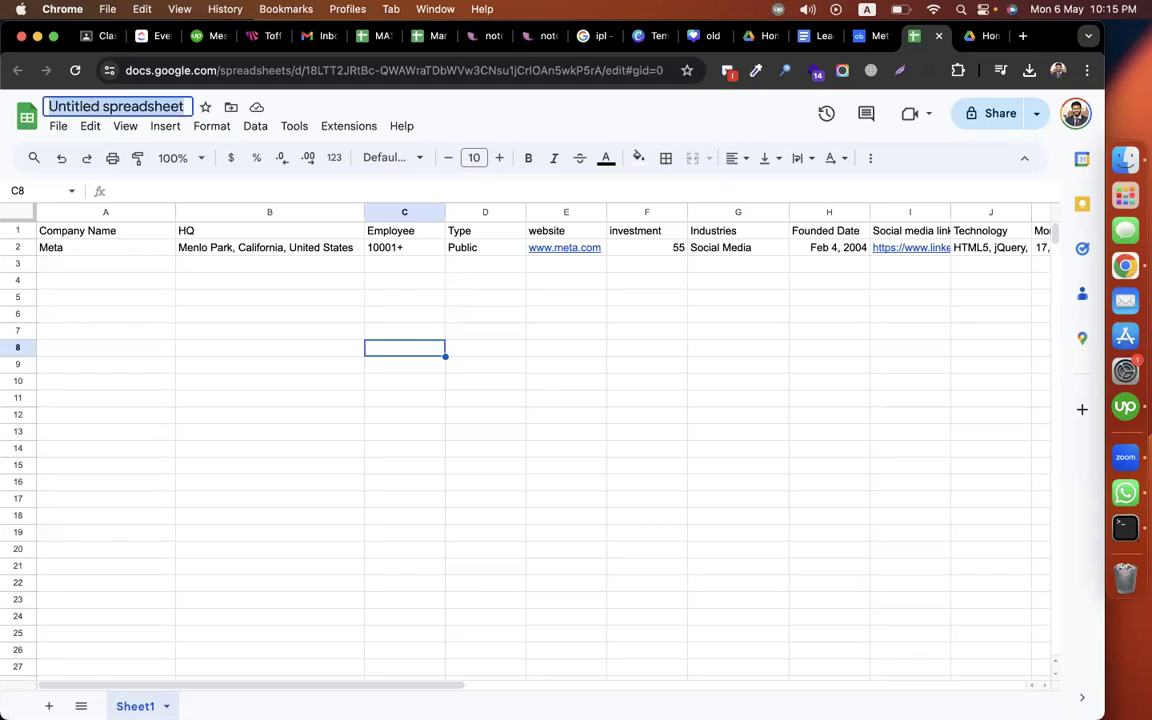
type("crunch base")
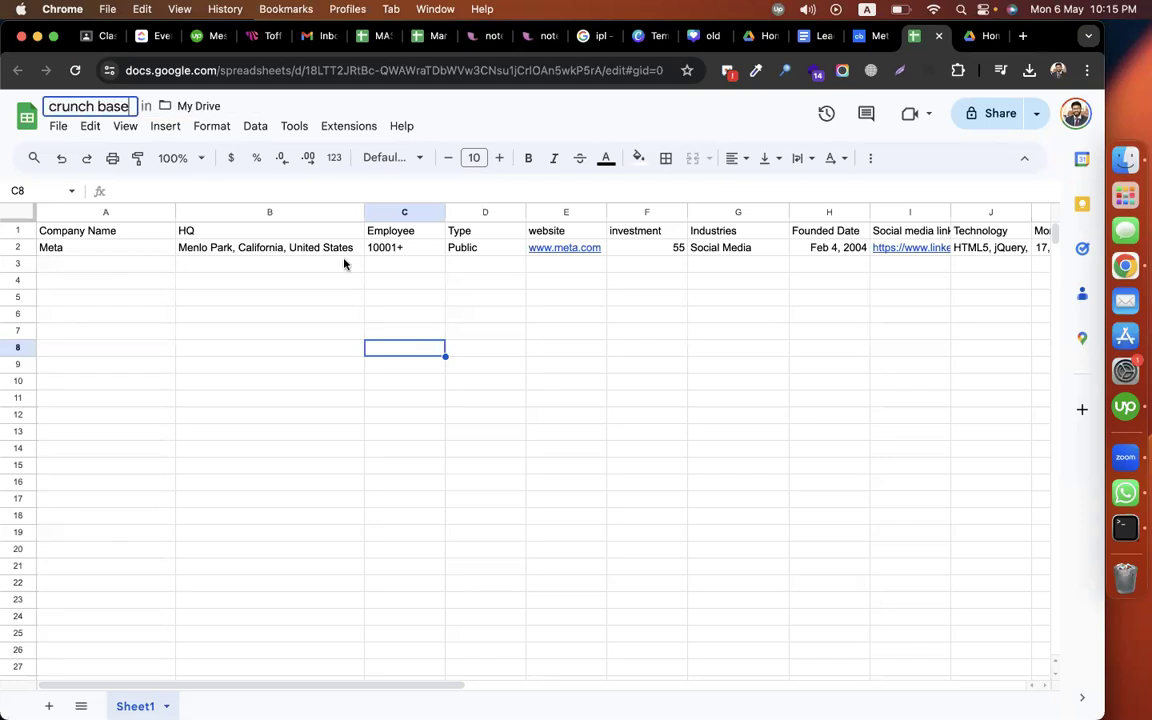
left_click(300, 433)
Step: List the companies Google, Tata, Apple, Ubersuggest and Alexa in A3:A7 under the Company Name header
left_click(82, 250)
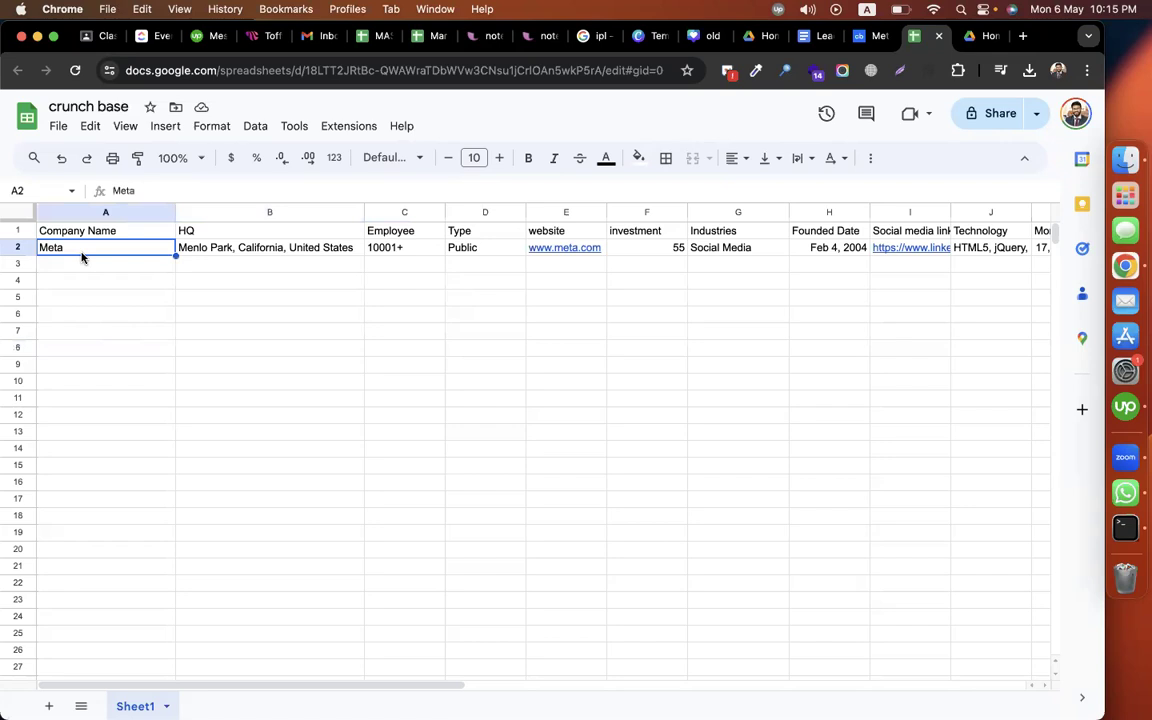
left_click(121, 266)
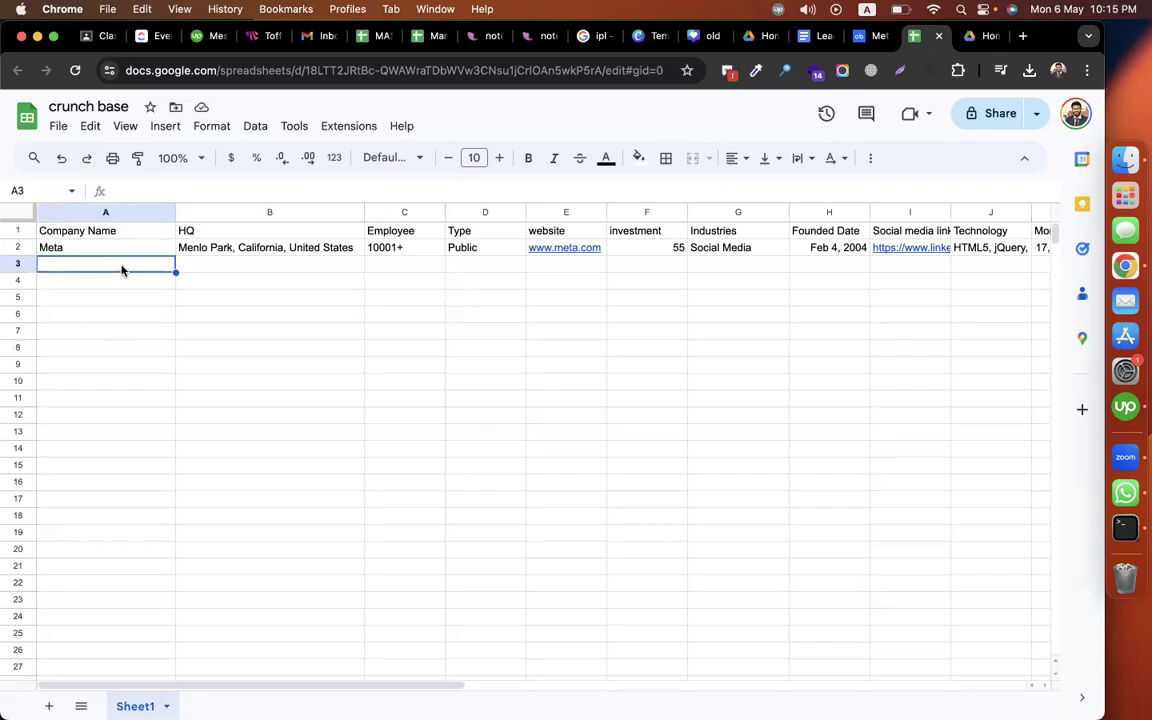
type("G")
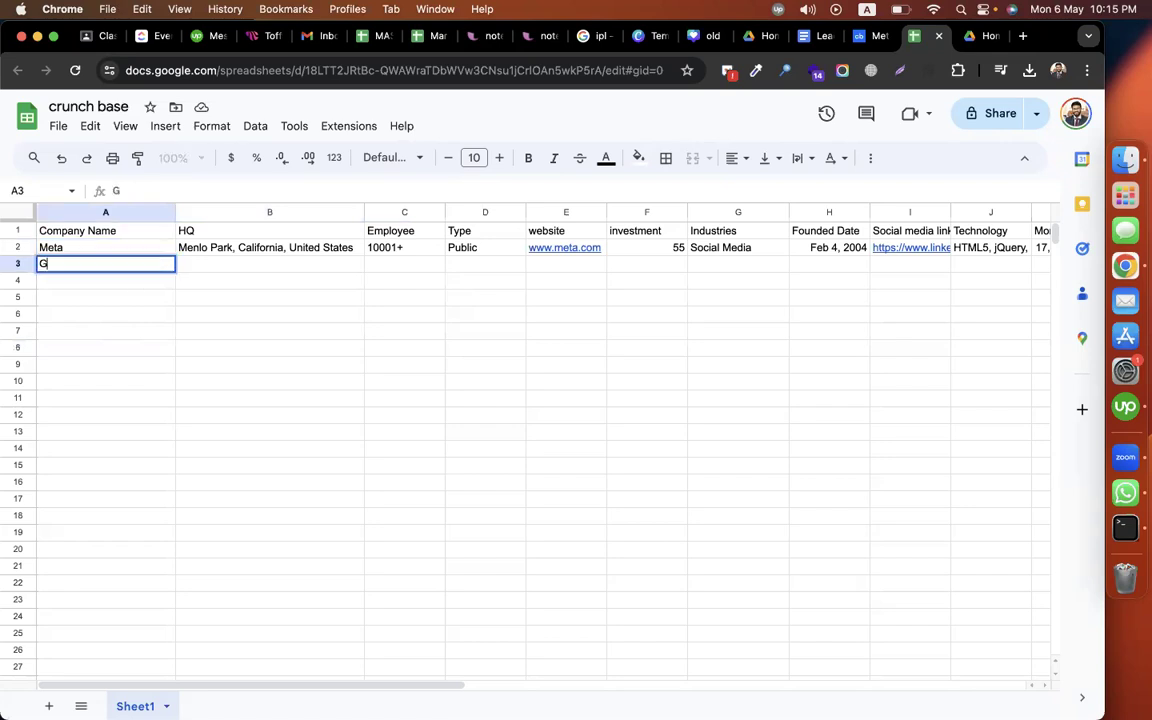
type("oogle")
key("Return")
type("Tata")
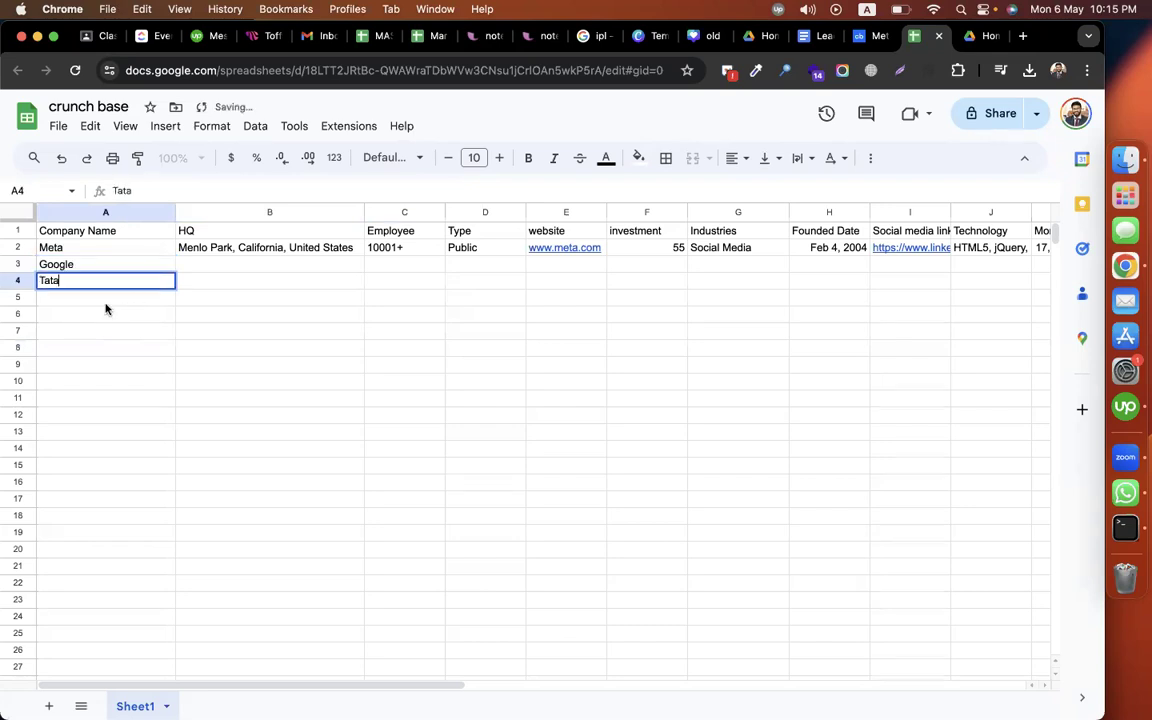
key("Return")
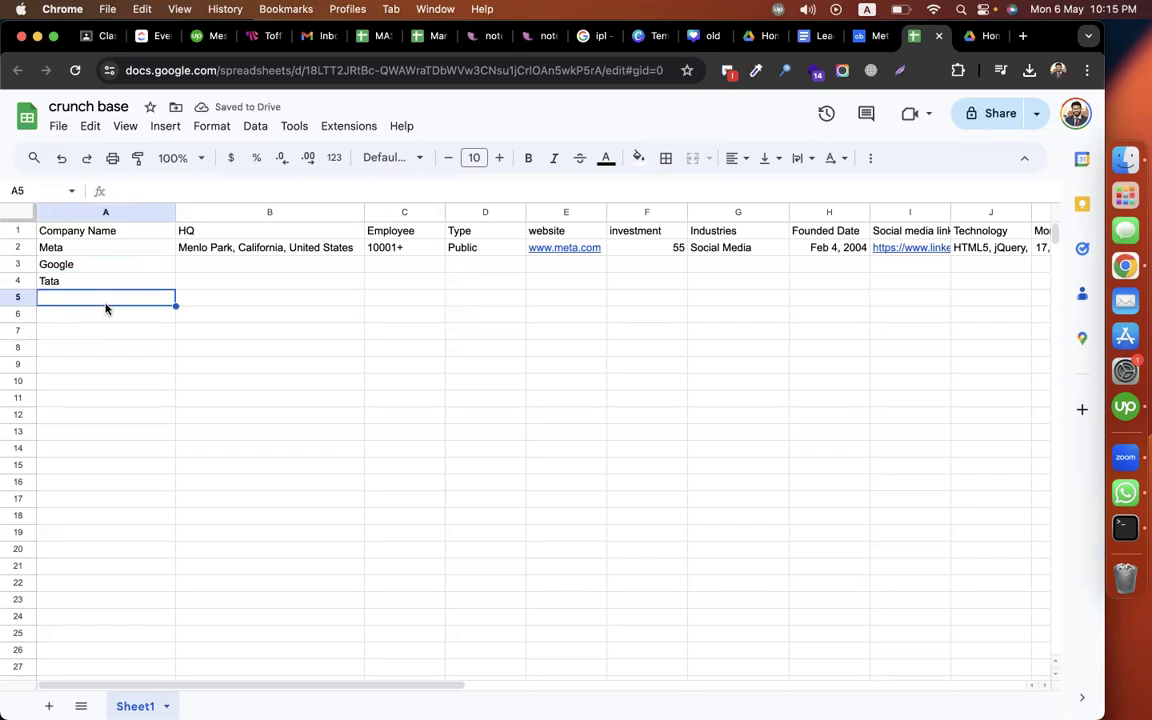
type("Apple")
key("Return")
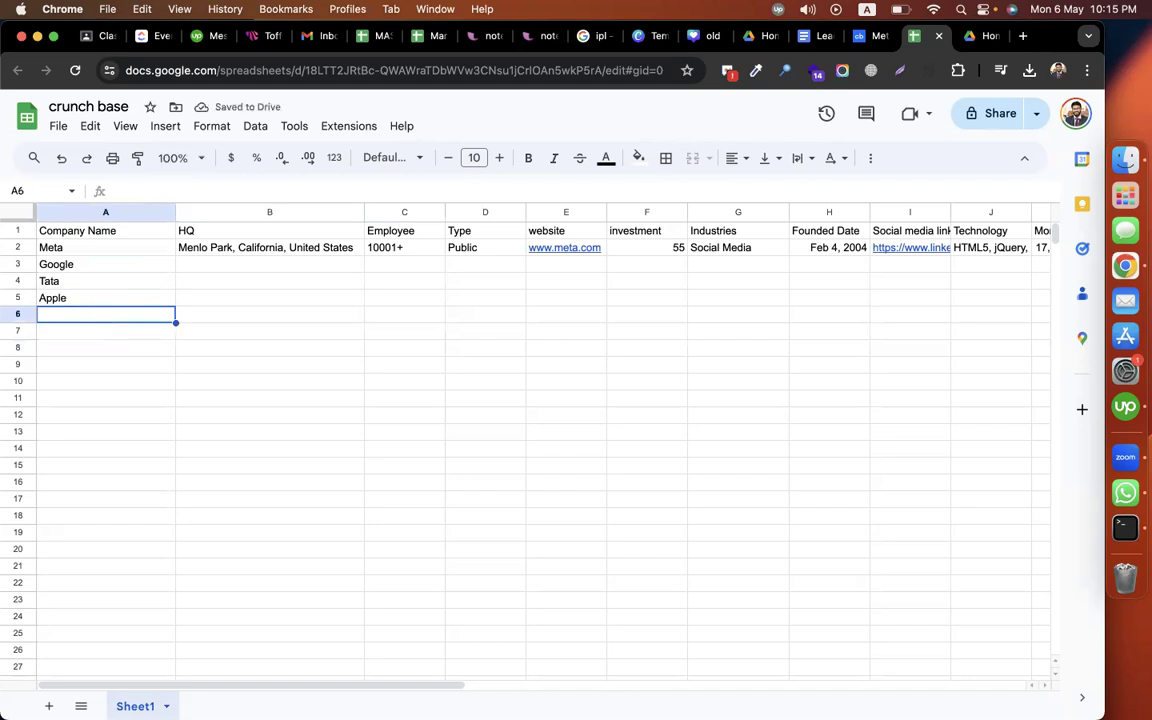
type("Ubersuggest")
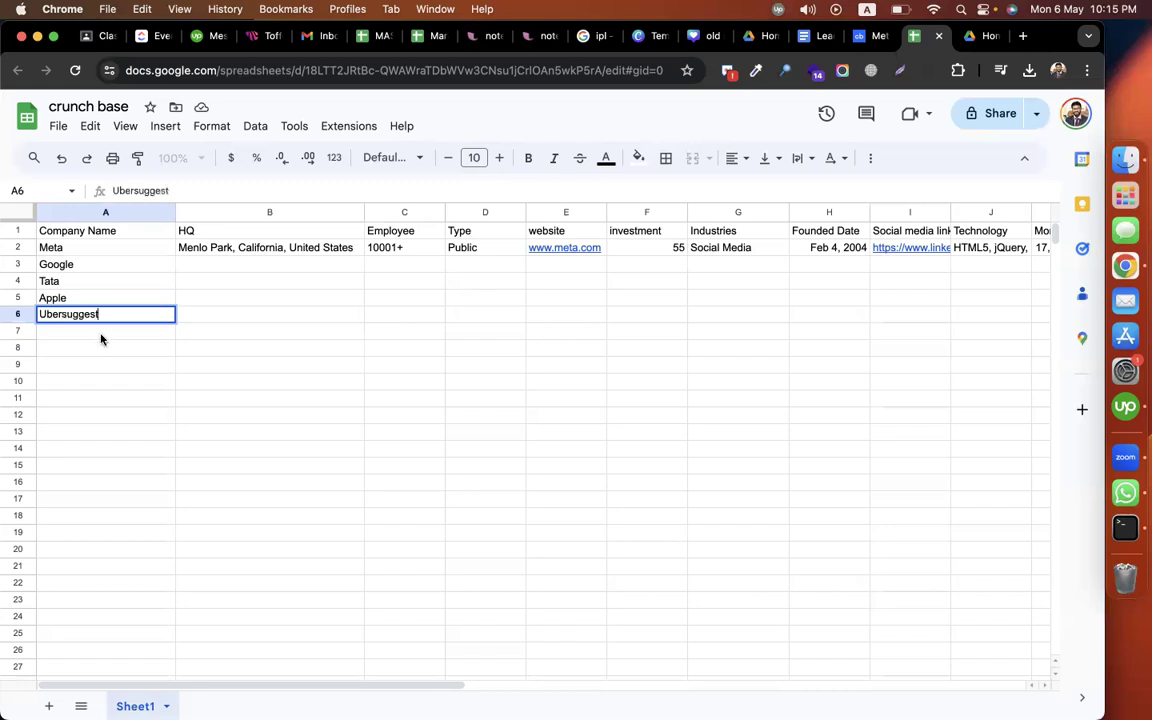
key("Return")
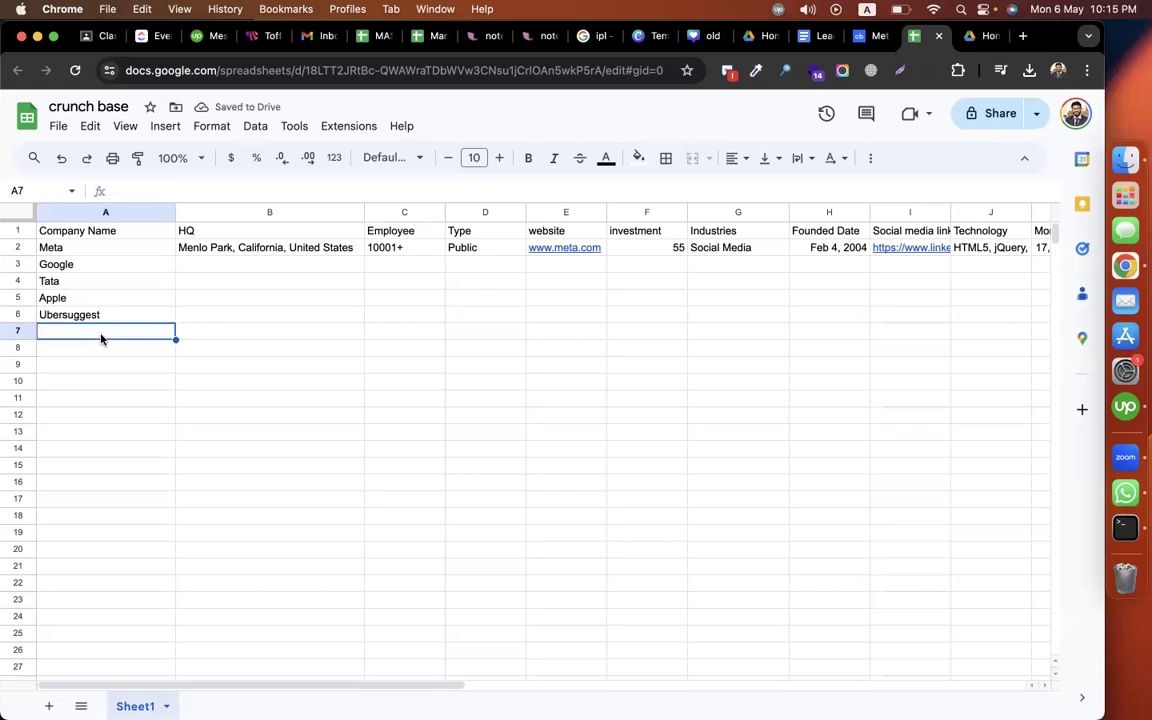
type("Alexa")
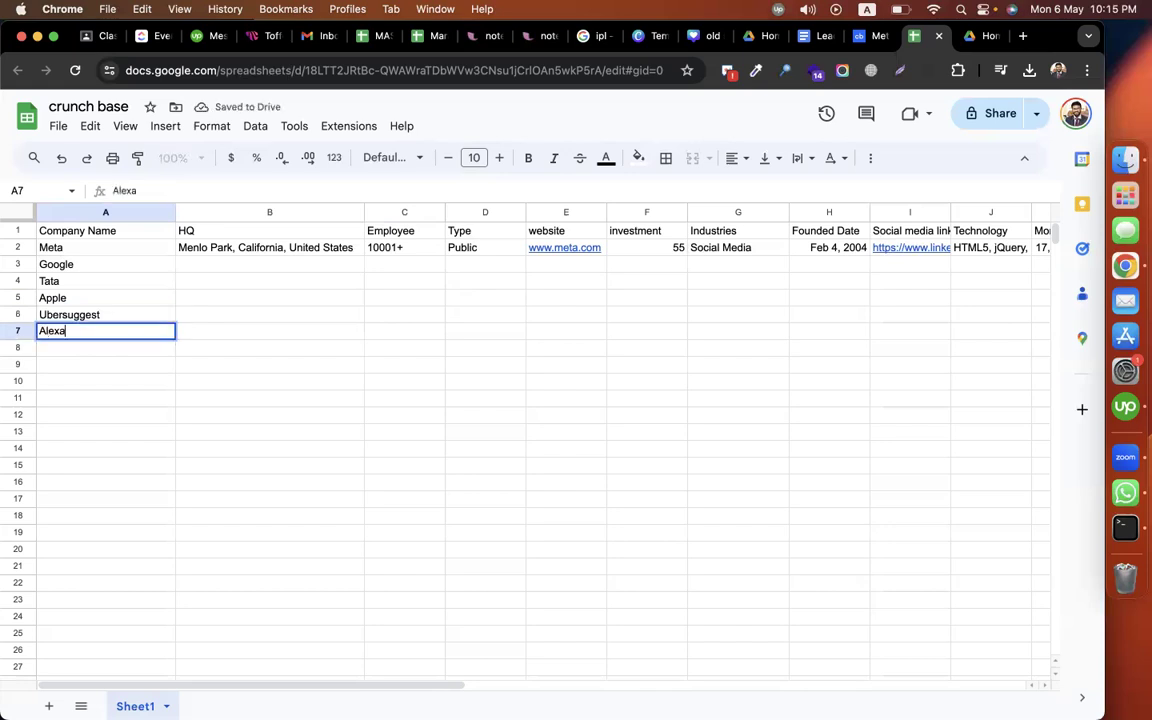
Step: Take the name "Alexa" from A7 and search Crunchbase for it
key("super+a")
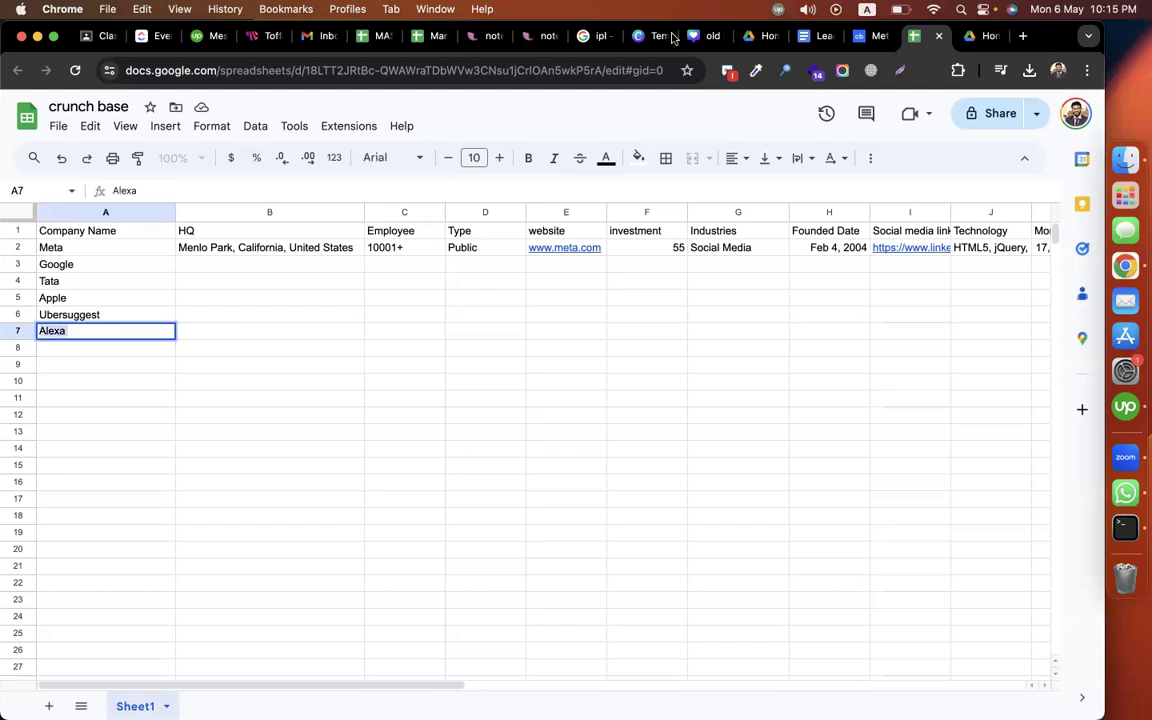
left_click(861, 38)
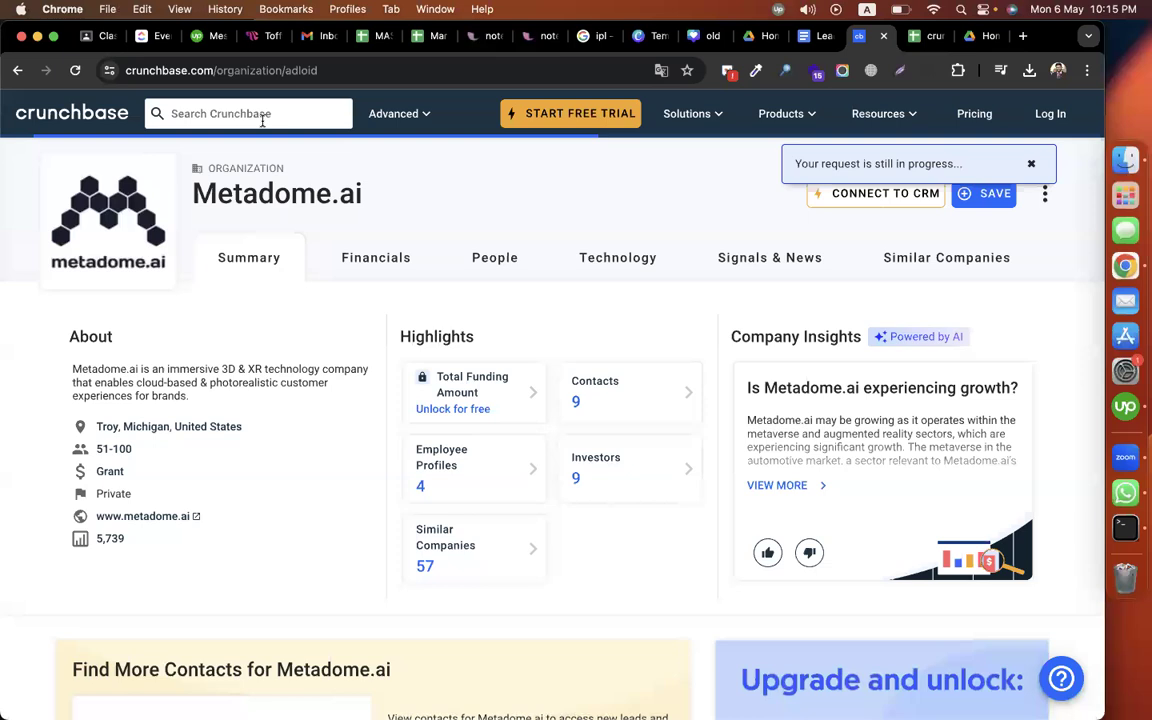
left_click(262, 114)
type("Alexa")
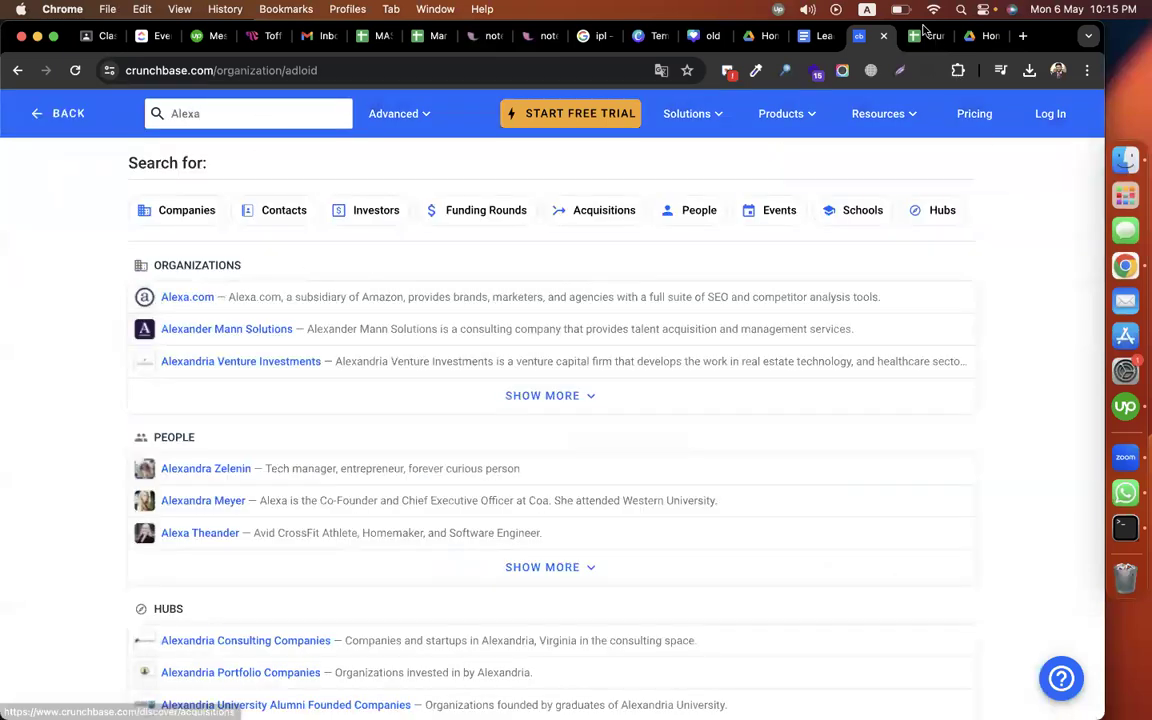
Step: Return to the spreadsheet and review the company names in A3:A7 and the detail columns beside them
key("ctrl+Tab")
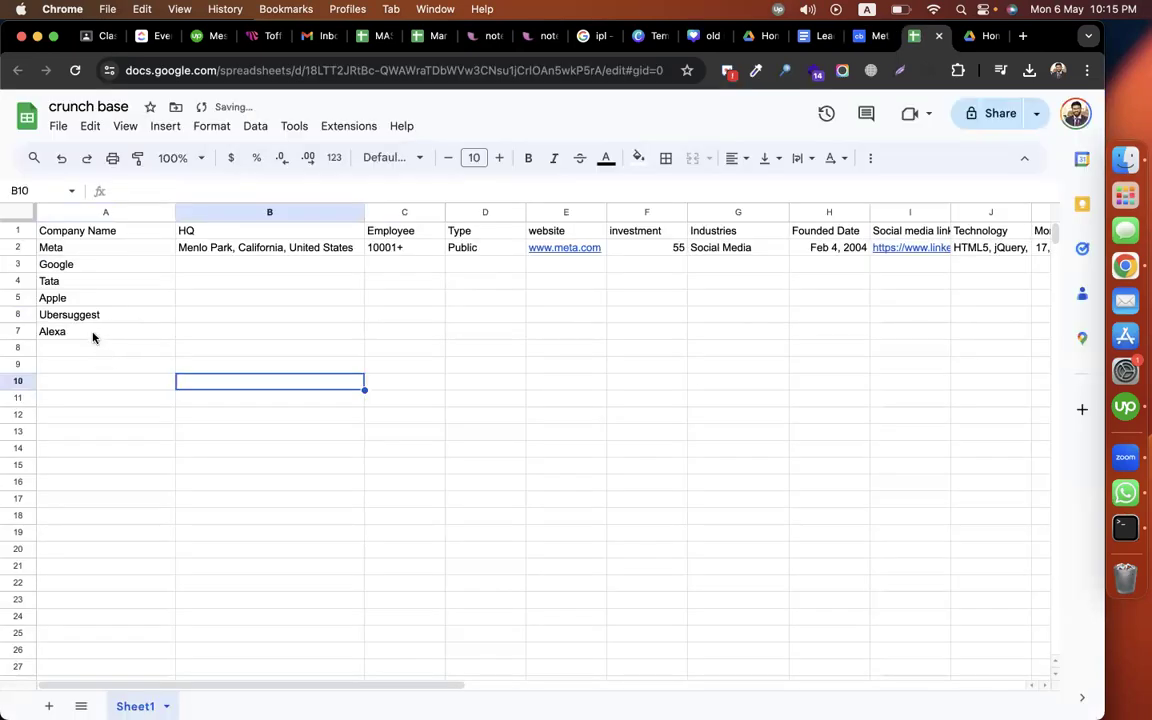
left_click(93, 335)
left_click_drag(80, 265, 80, 337)
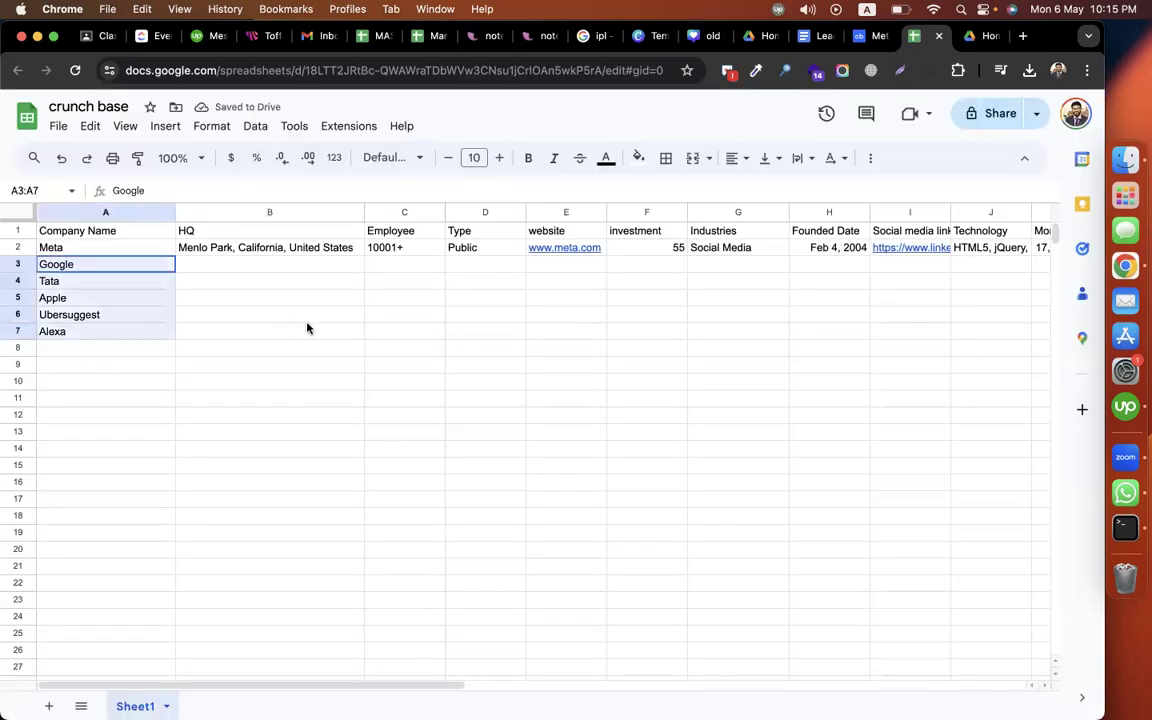
left_click(260, 315)
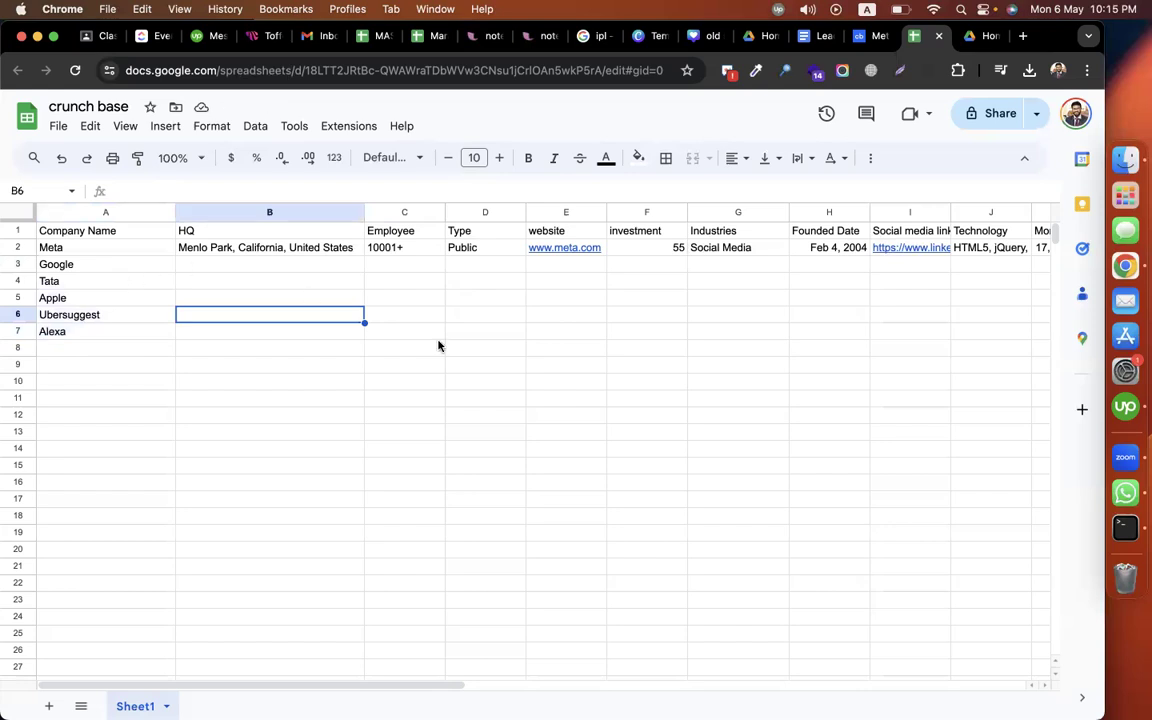
left_click_drag(200, 264, 502, 341)
left_click(722, 352)
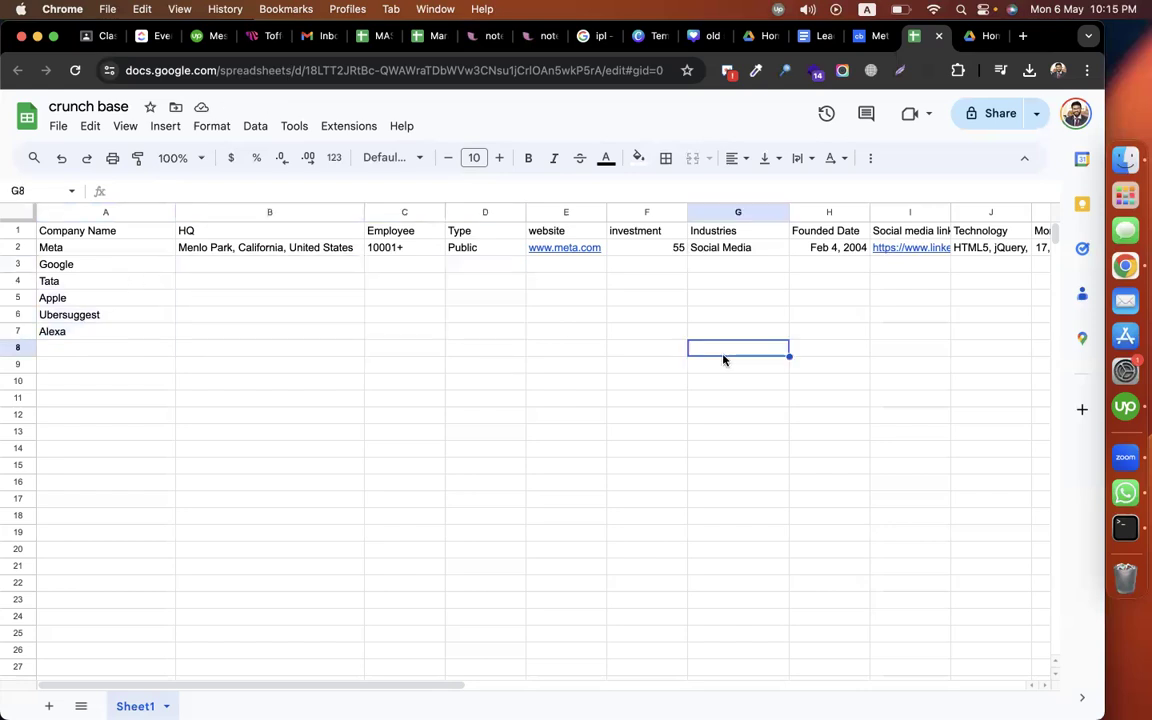
left_click(61, 266)
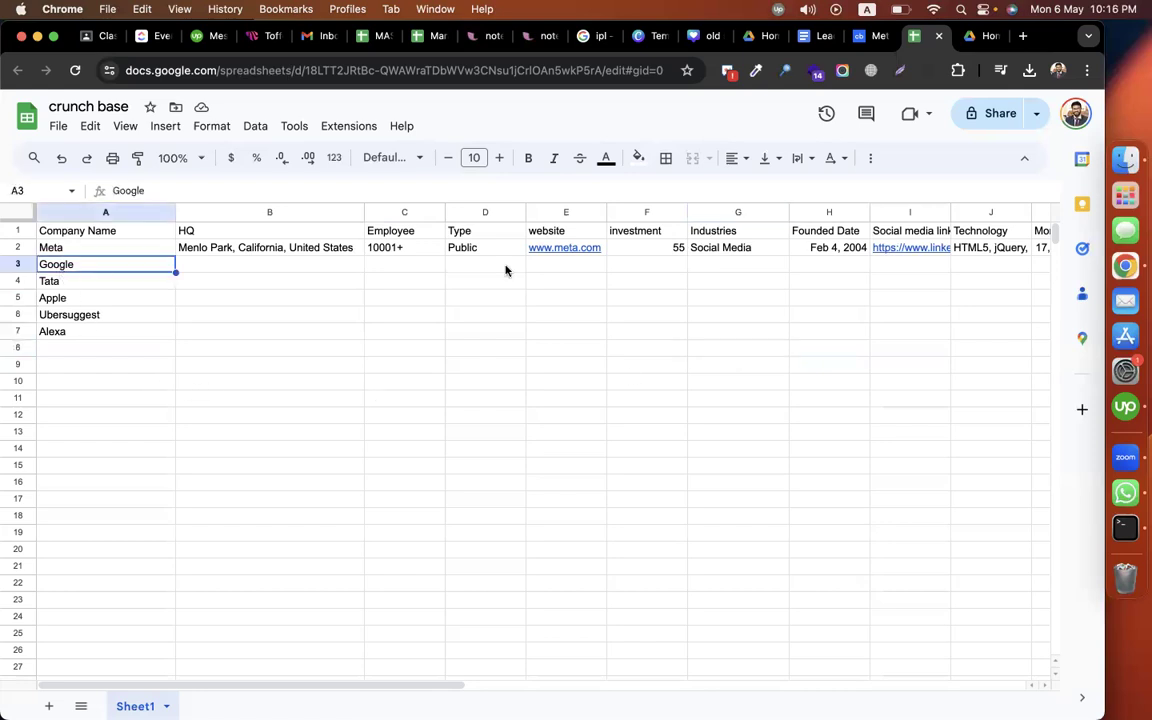
left_click(482, 332)
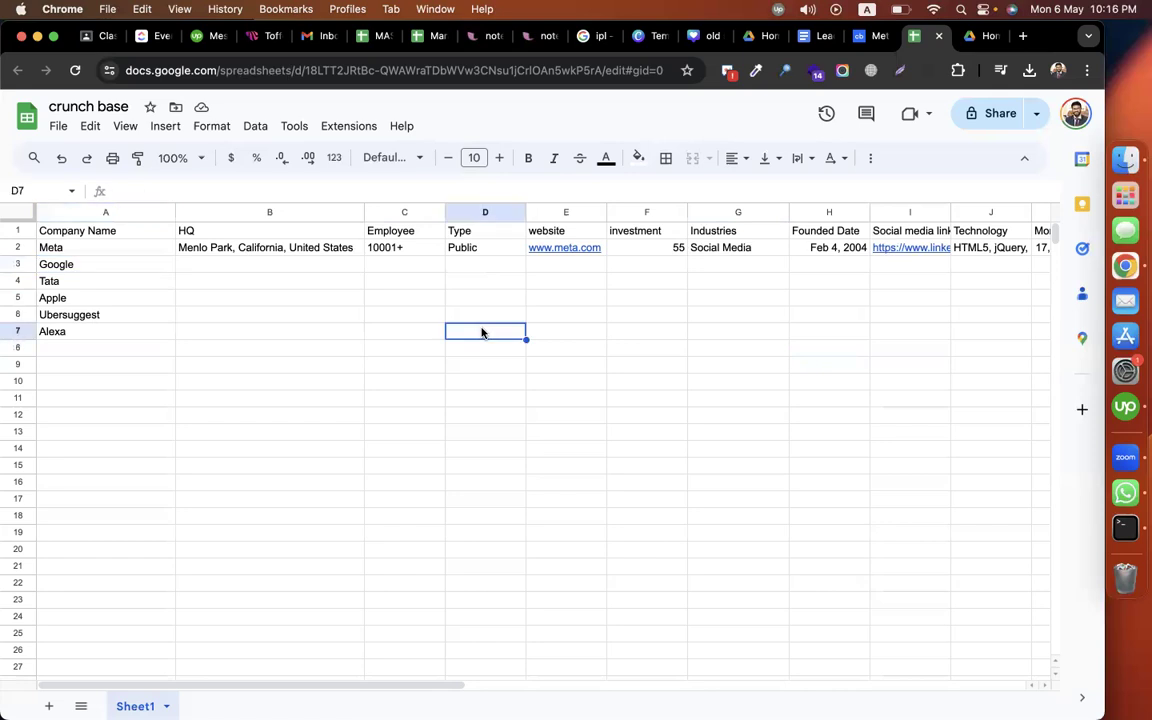
left_click(58, 269)
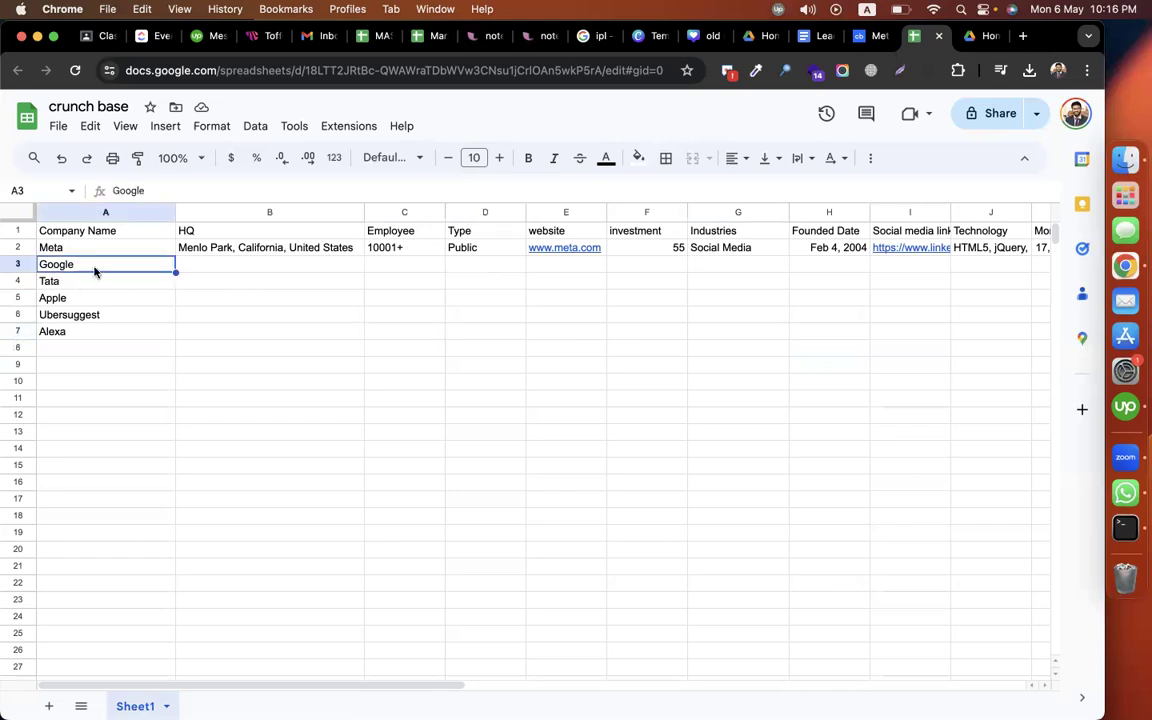
left_click(246, 305)
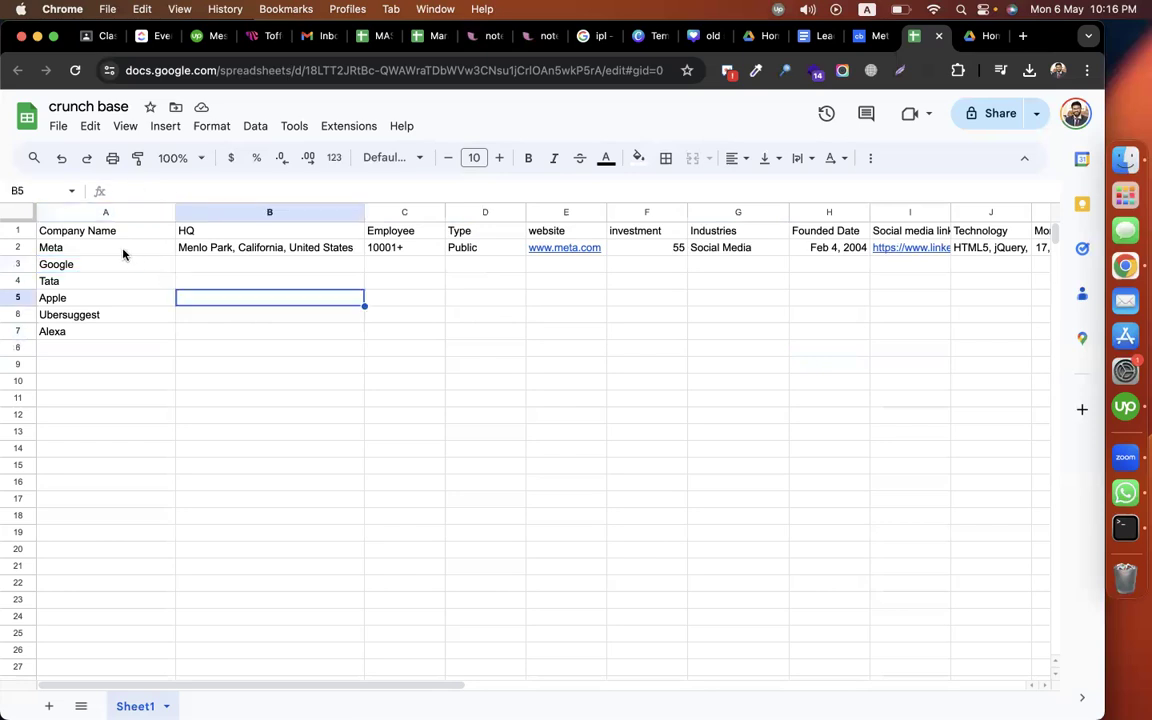
left_click(121, 249)
left_click(15, 264)
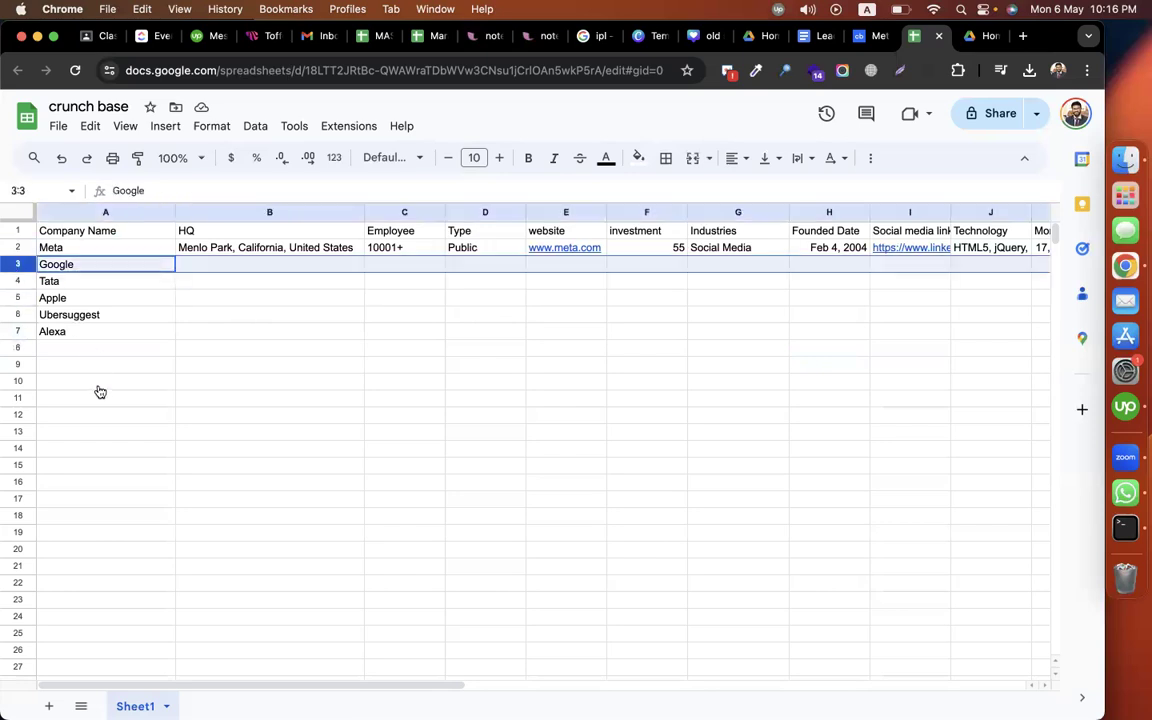
right_click(16, 266)
left_click(92, 424)
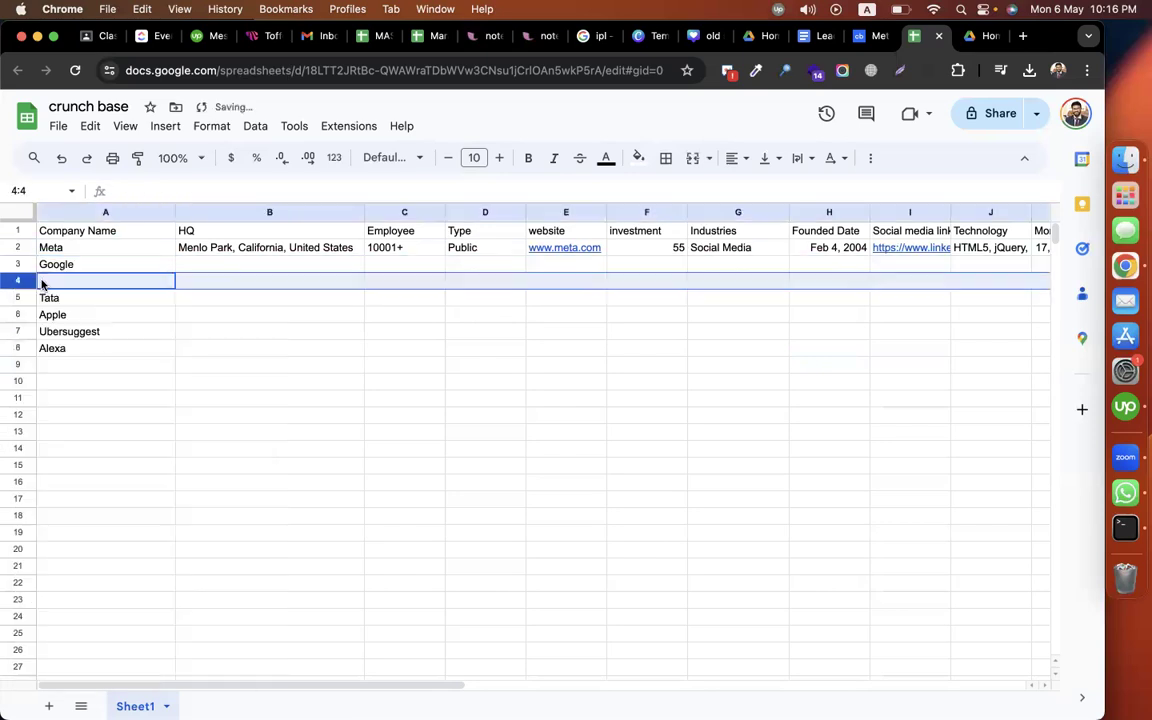
key("super+z")
Step: Insert three blank rows between Meta and Google in the company list
right_click(21, 264)
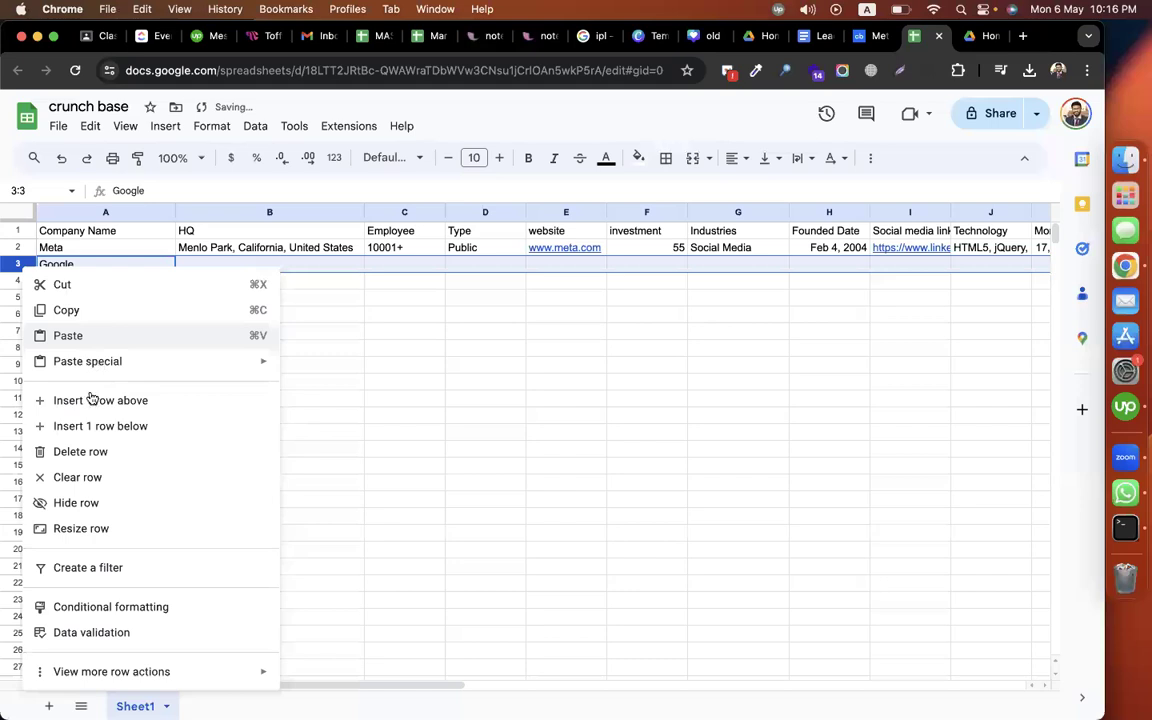
left_click(90, 398)
right_click(17, 264)
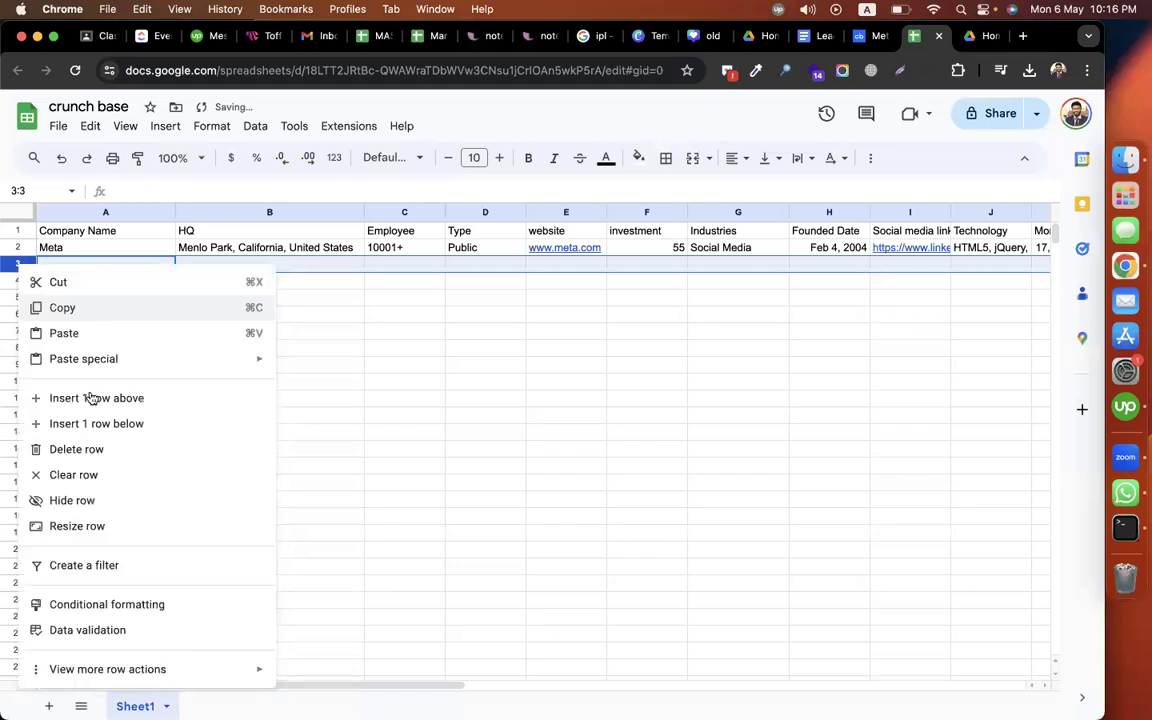
left_click(90, 398)
right_click(23, 267)
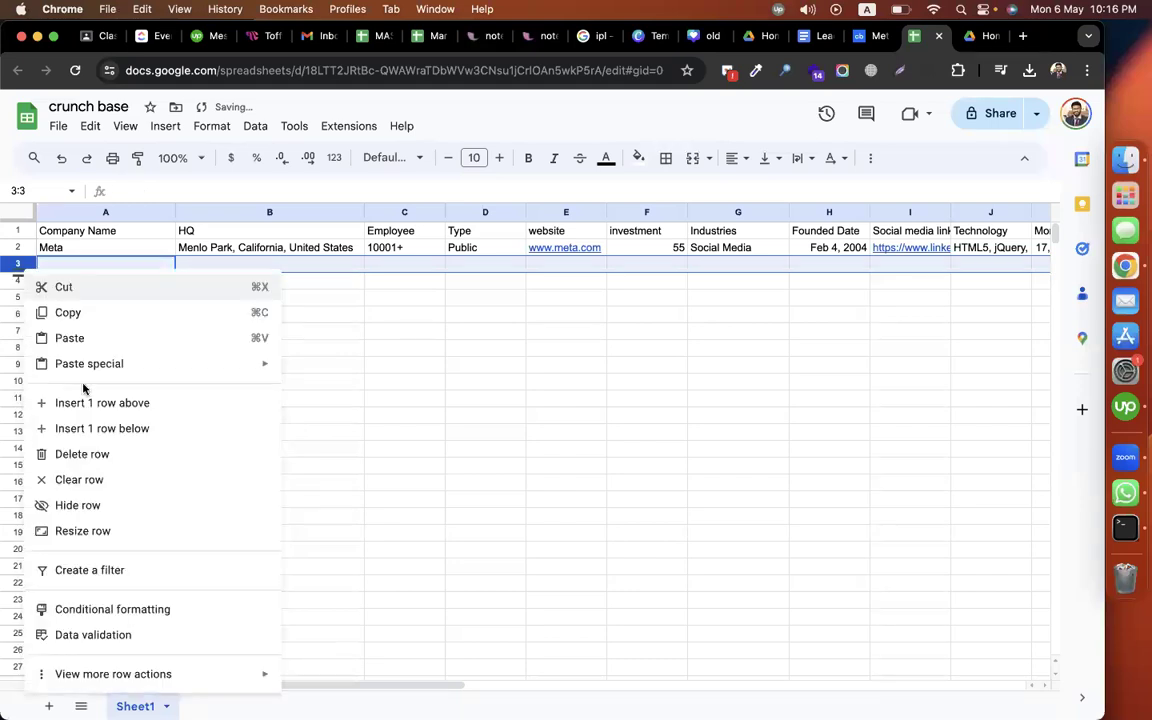
left_click(85, 403)
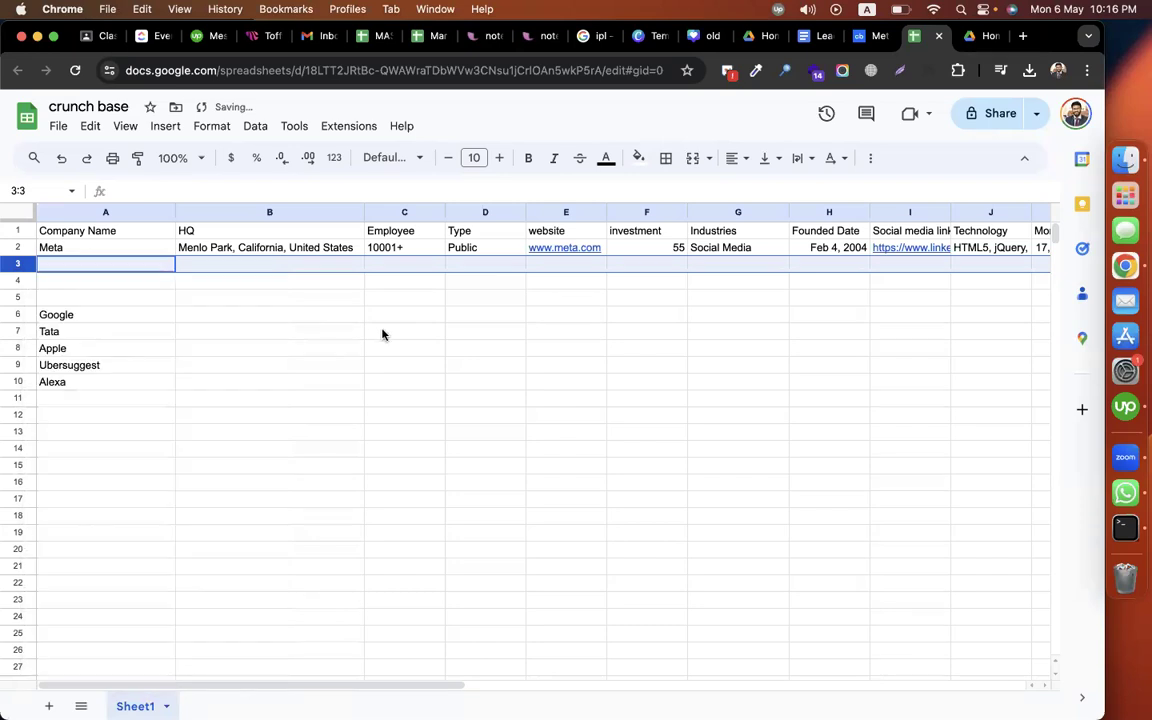
left_click(113, 294, "shift")
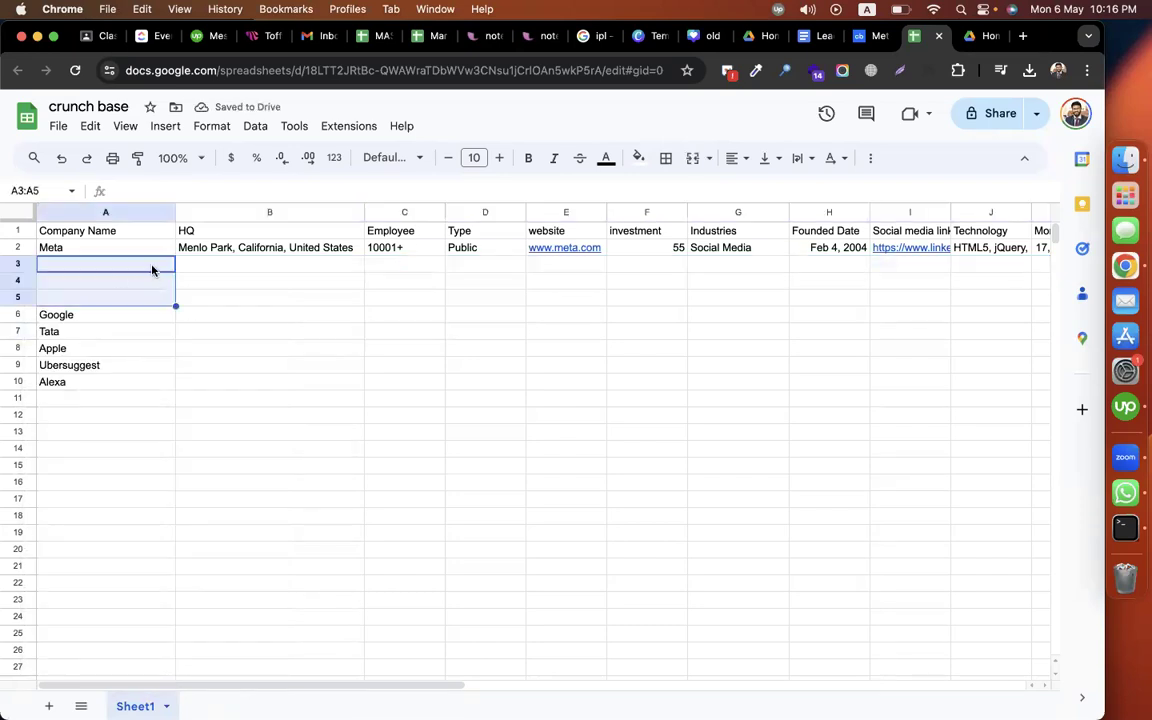
left_click(152, 268)
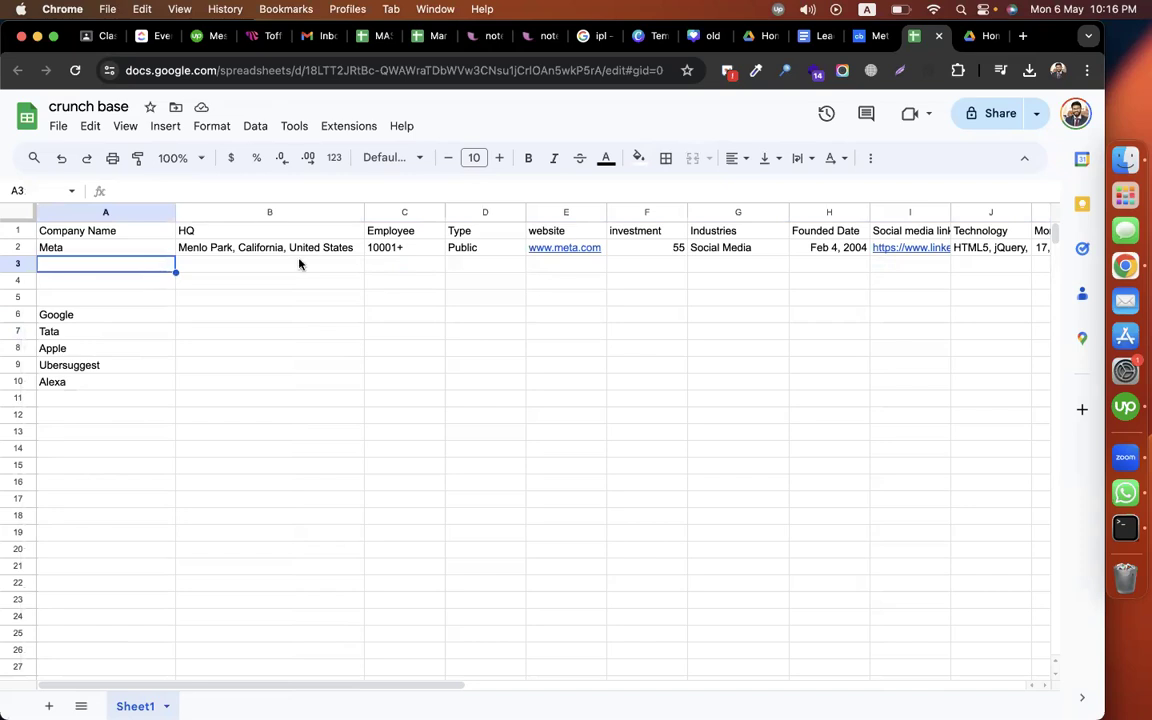
Step: Copy "Metadome.ai" from Meta's similar company name cell into A3 below Meta
scroll(686, 261, "right", 4)
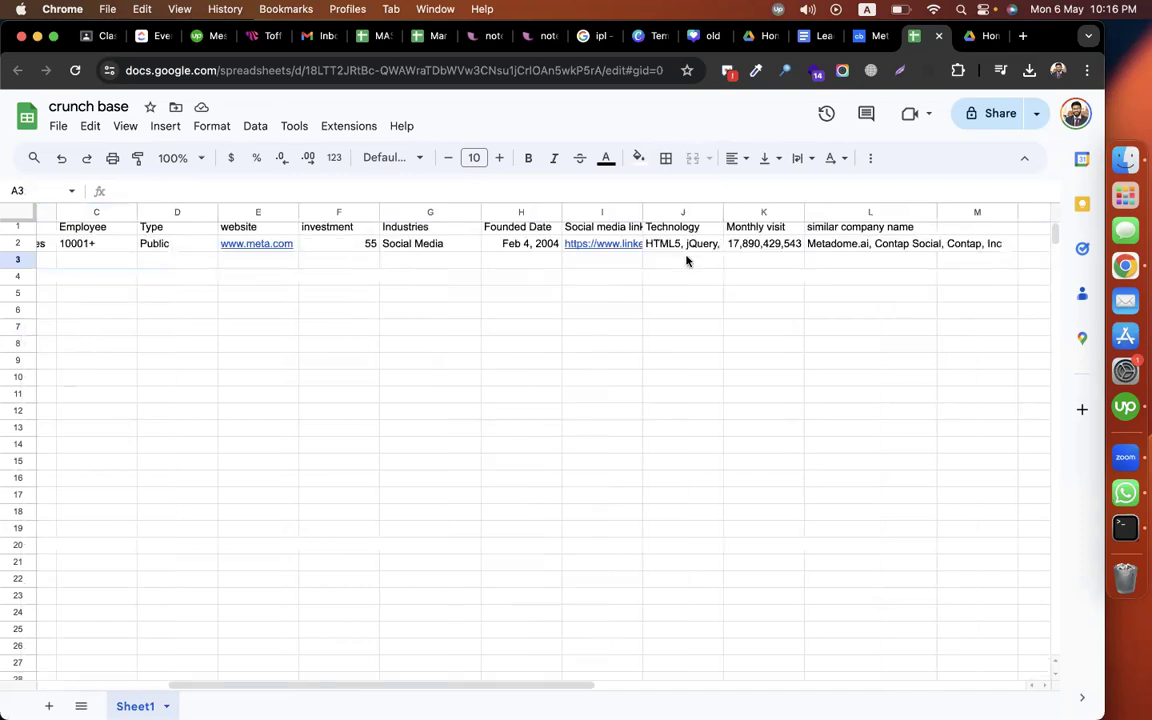
scroll(603, 246, "right", 5)
double_click(611, 244)
left_click_drag(608, 244, 530, 248)
key("super+c")
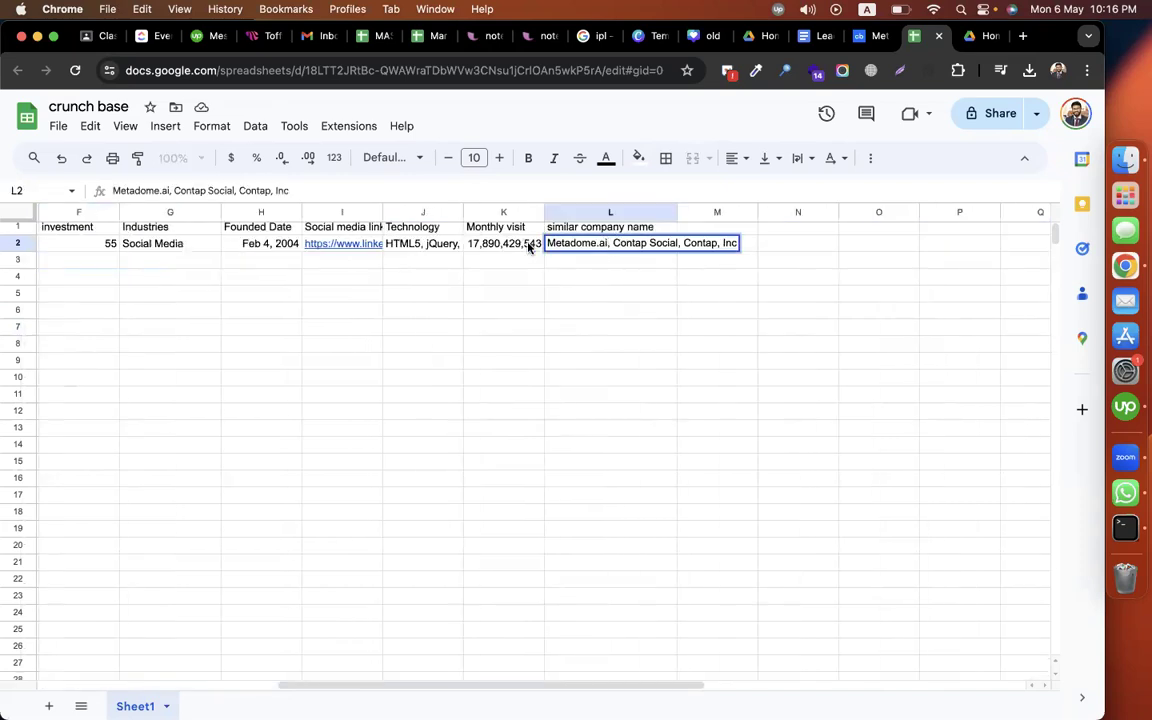
left_click(520, 314)
scroll(519, 314, "left", 10)
double_click(125, 253)
key("super+v")
left_click(221, 257)
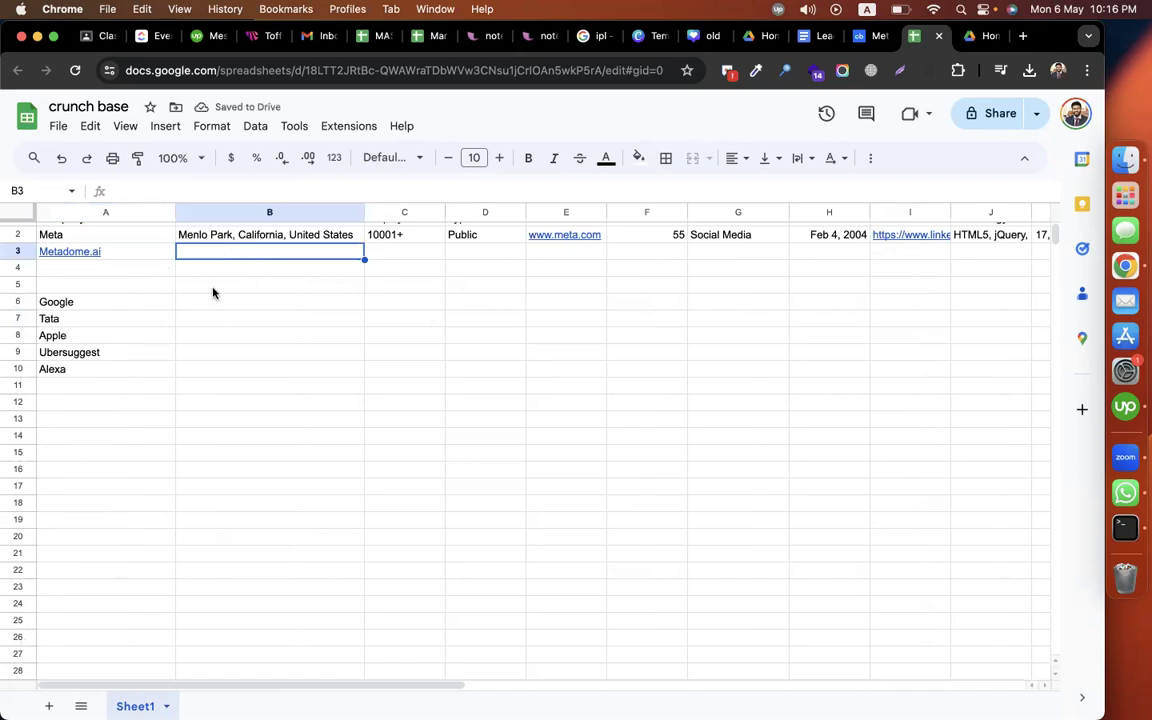
Step: Fill the Meta block A2:I5 with light green
scroll(213, 292, "up", 1)
left_click_drag(115, 247, 393, 265)
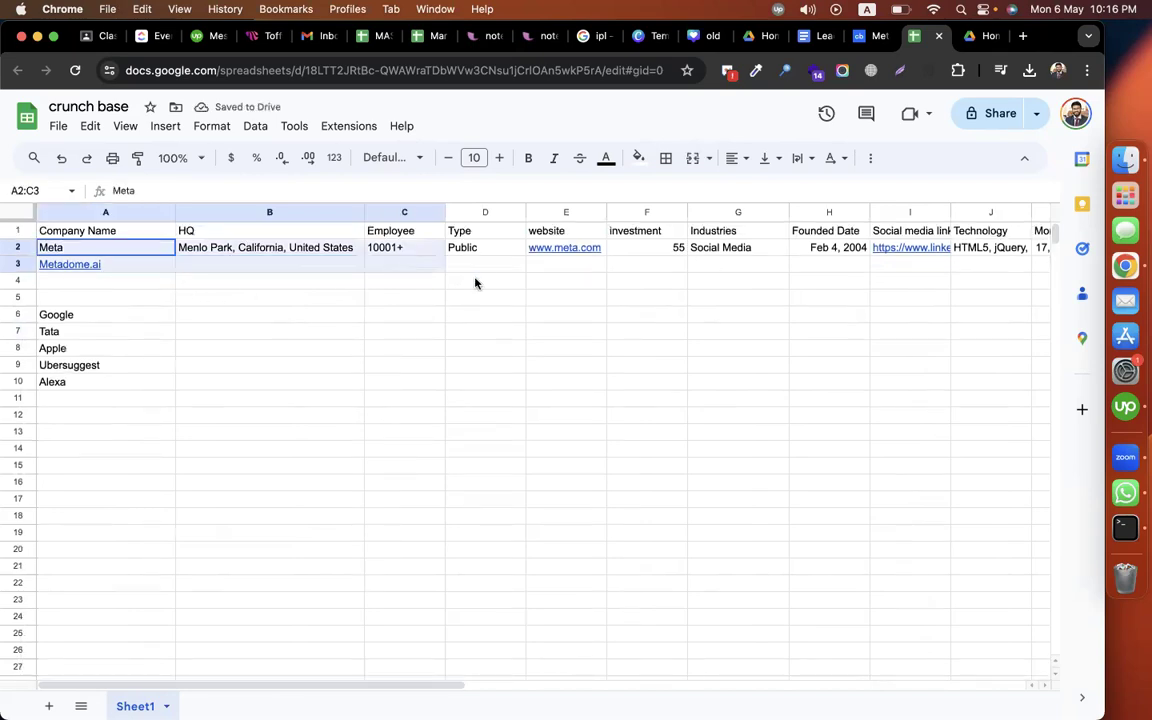
left_click_drag(547, 288, 540, 292)
left_click_drag(101, 250, 932, 300)
left_click(639, 159)
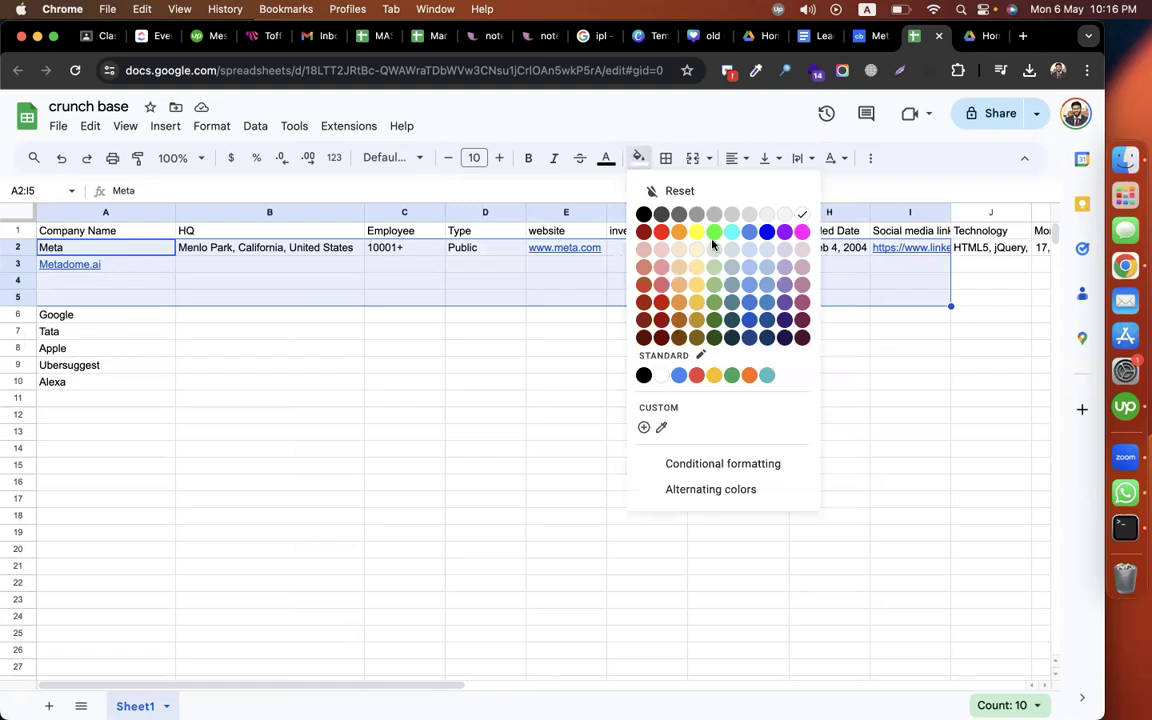
left_click(712, 250)
left_click_drag(121, 247, 116, 266)
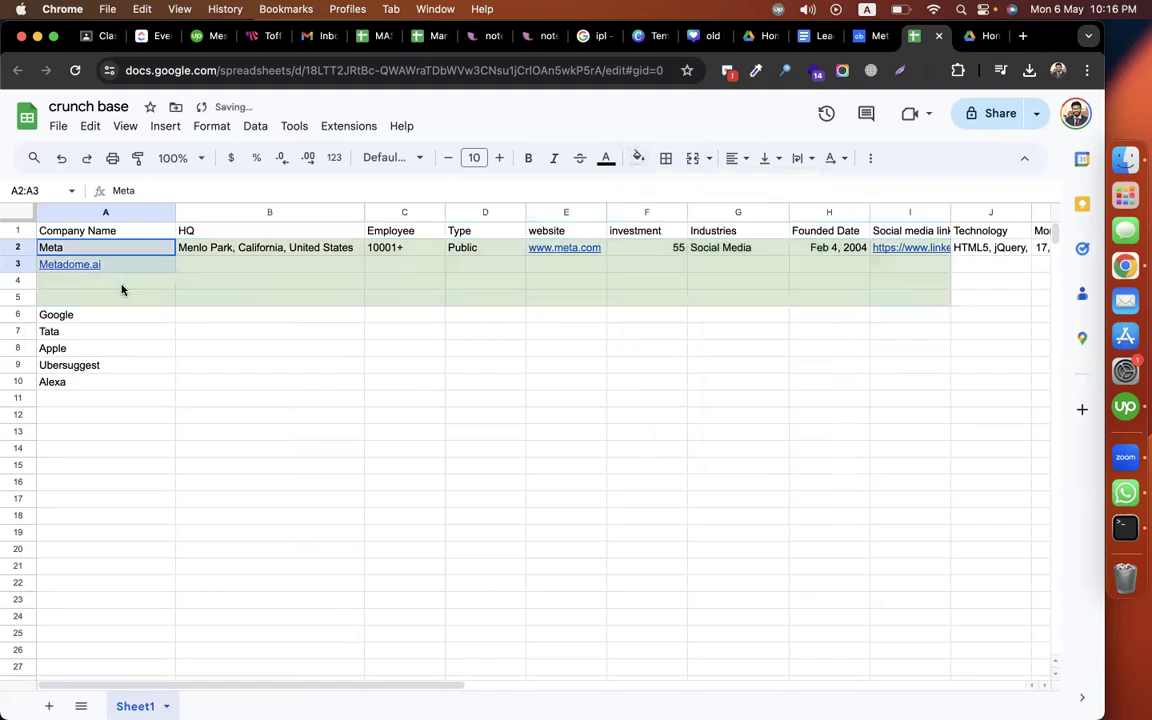
left_click(211, 332)
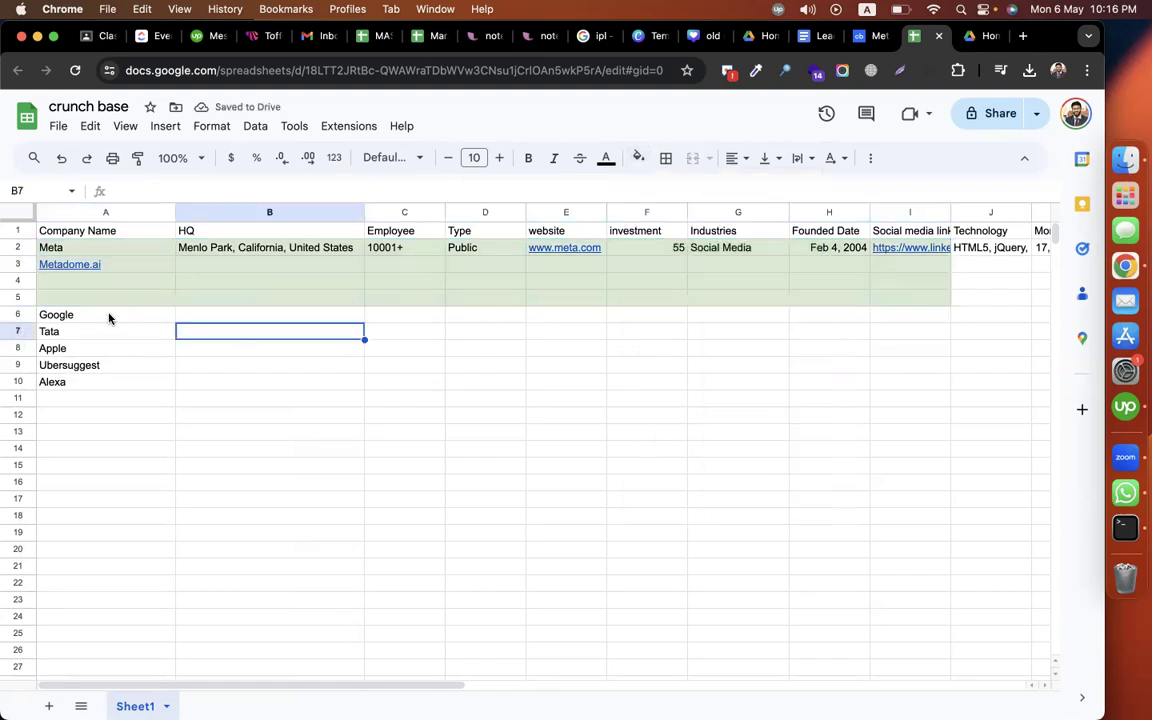
left_click(118, 313)
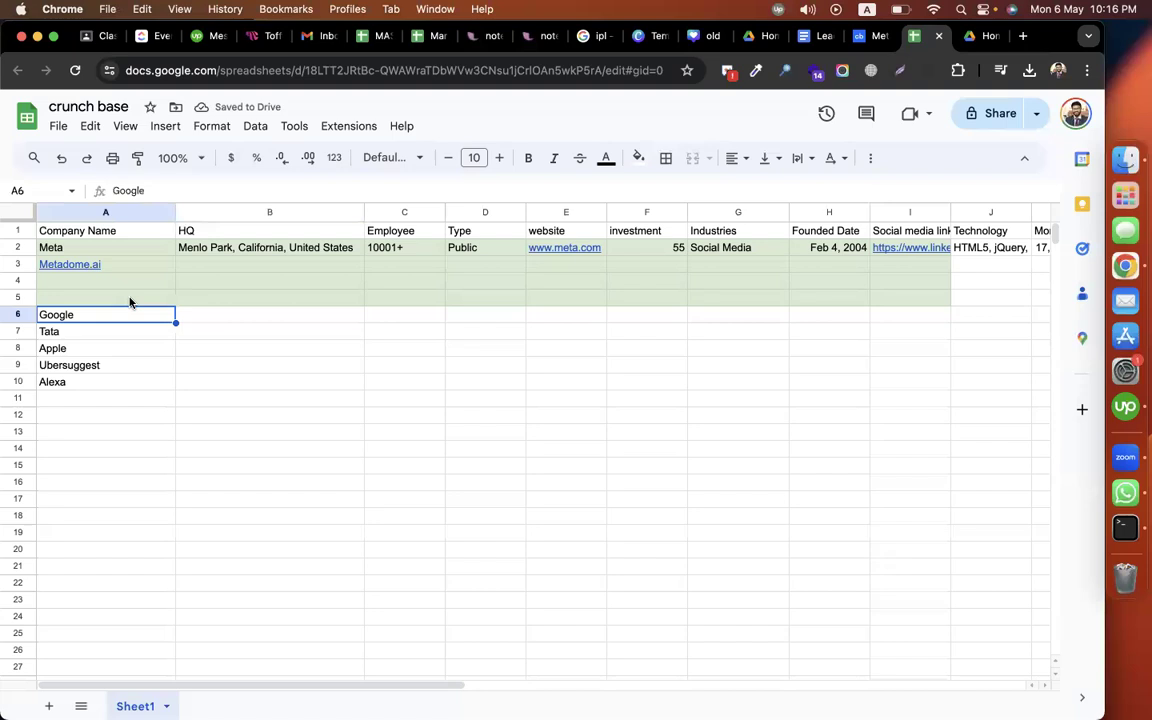
Step: Delete the empty row 5 just above Google
left_click(57, 282)
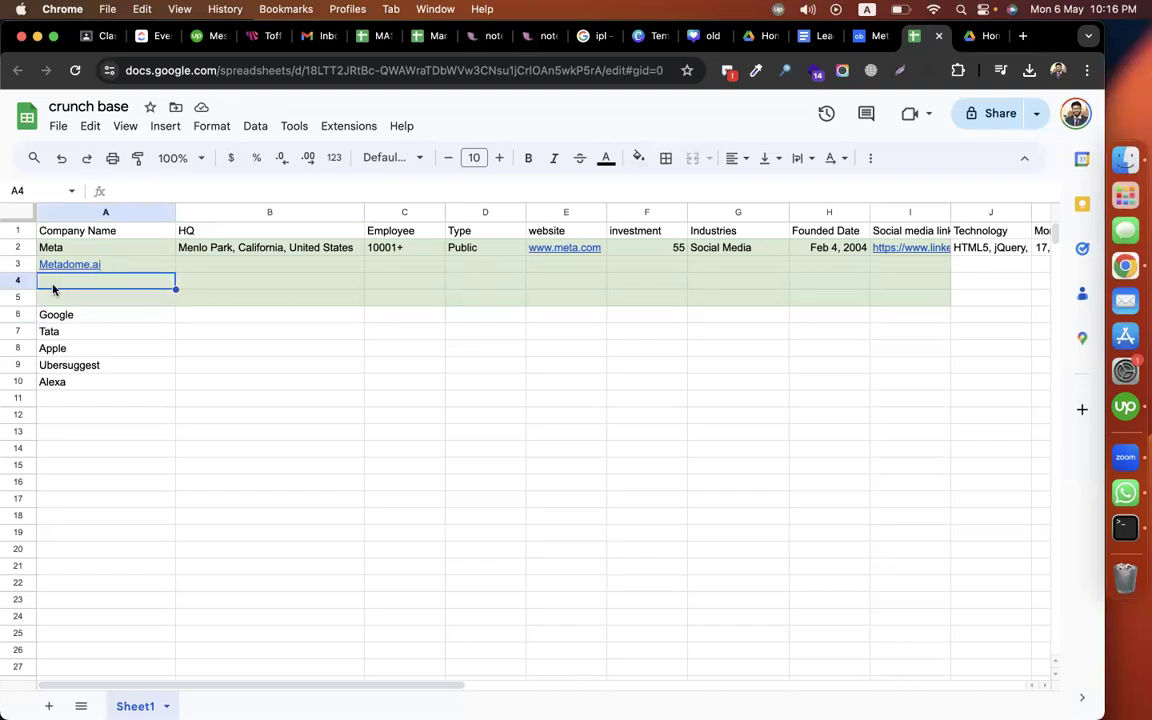
left_click(47, 254)
right_click(18, 297)
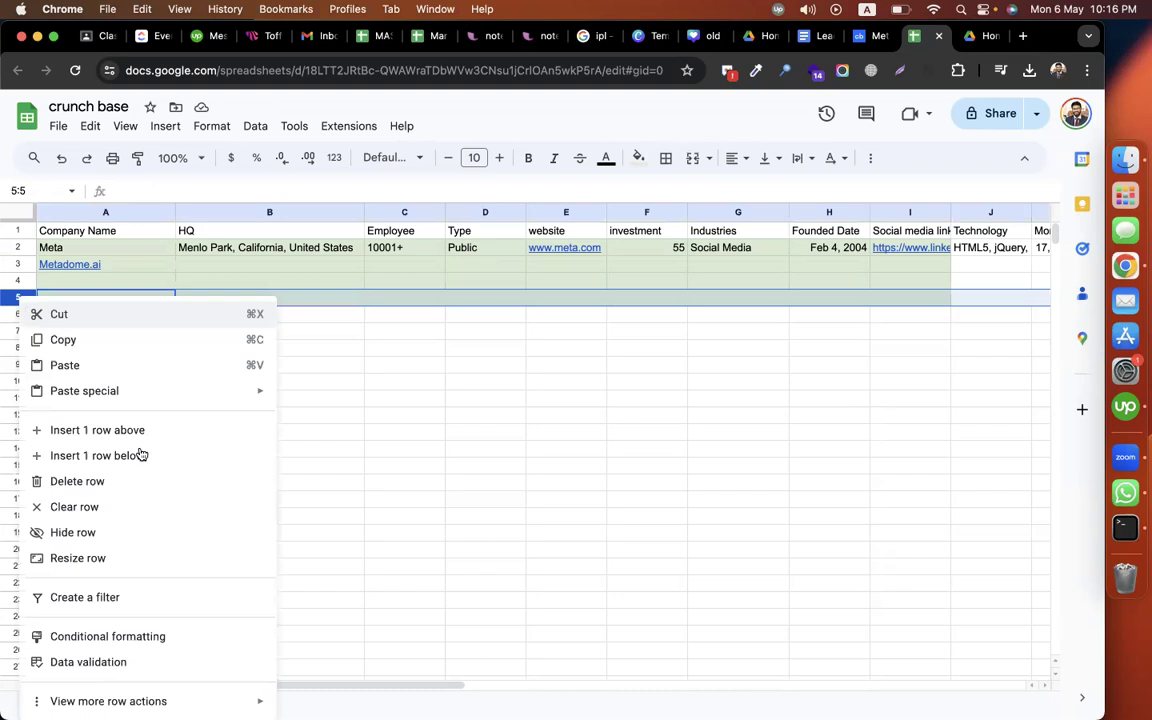
left_click(121, 480)
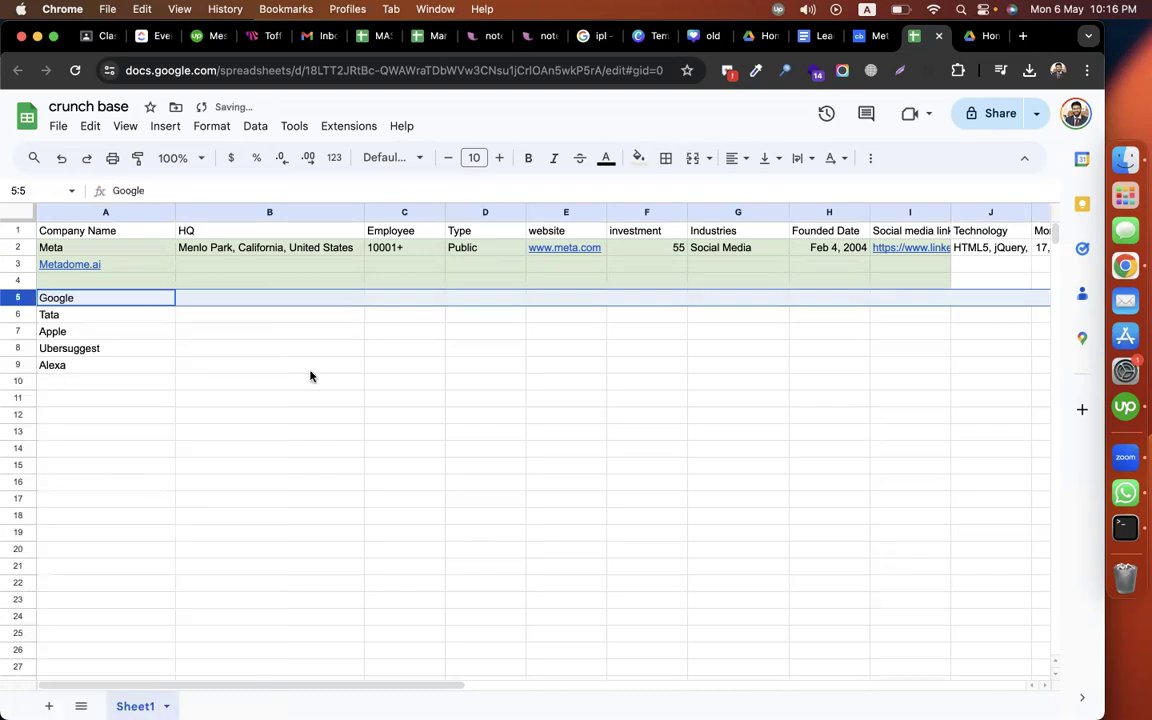
left_click(385, 345)
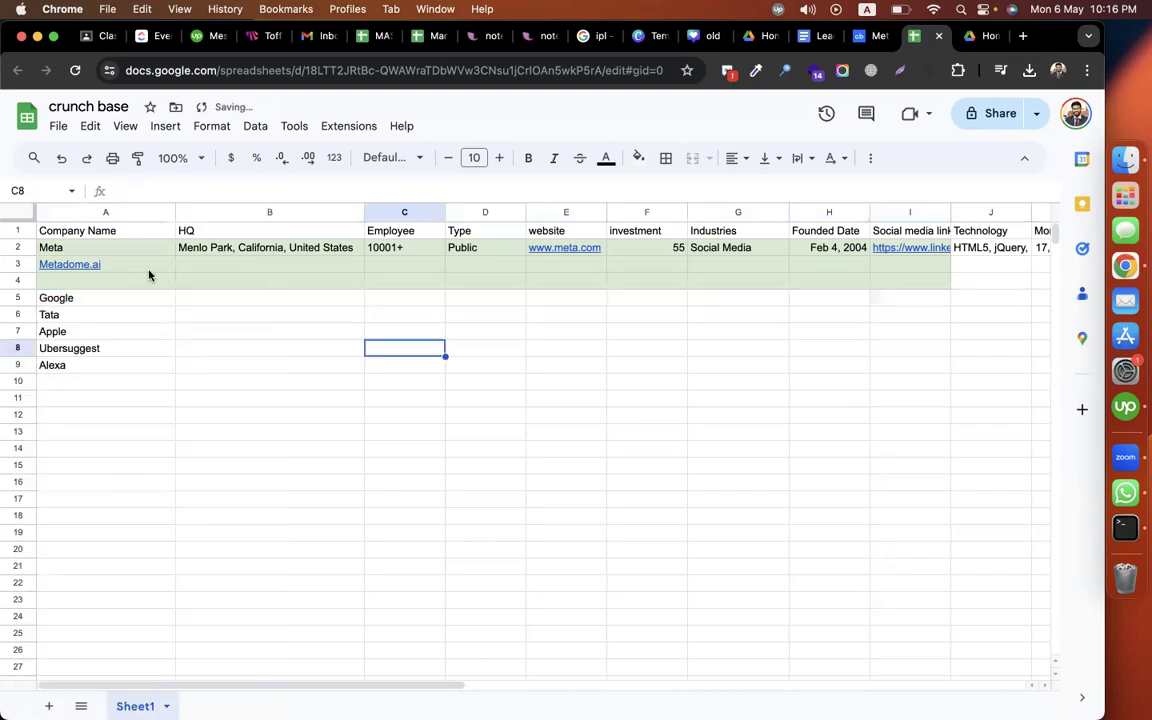
left_click(349, 400)
left_click(207, 266)
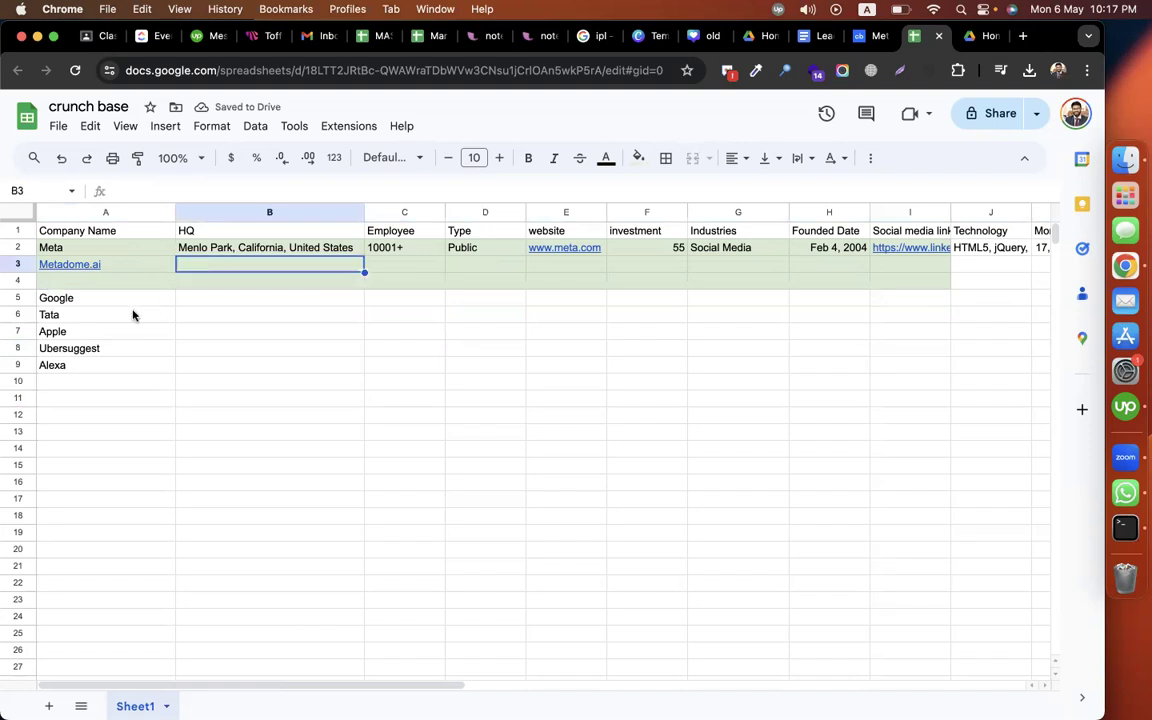
Step: Insert two blank rows between Google and Tata
left_click(19, 301)
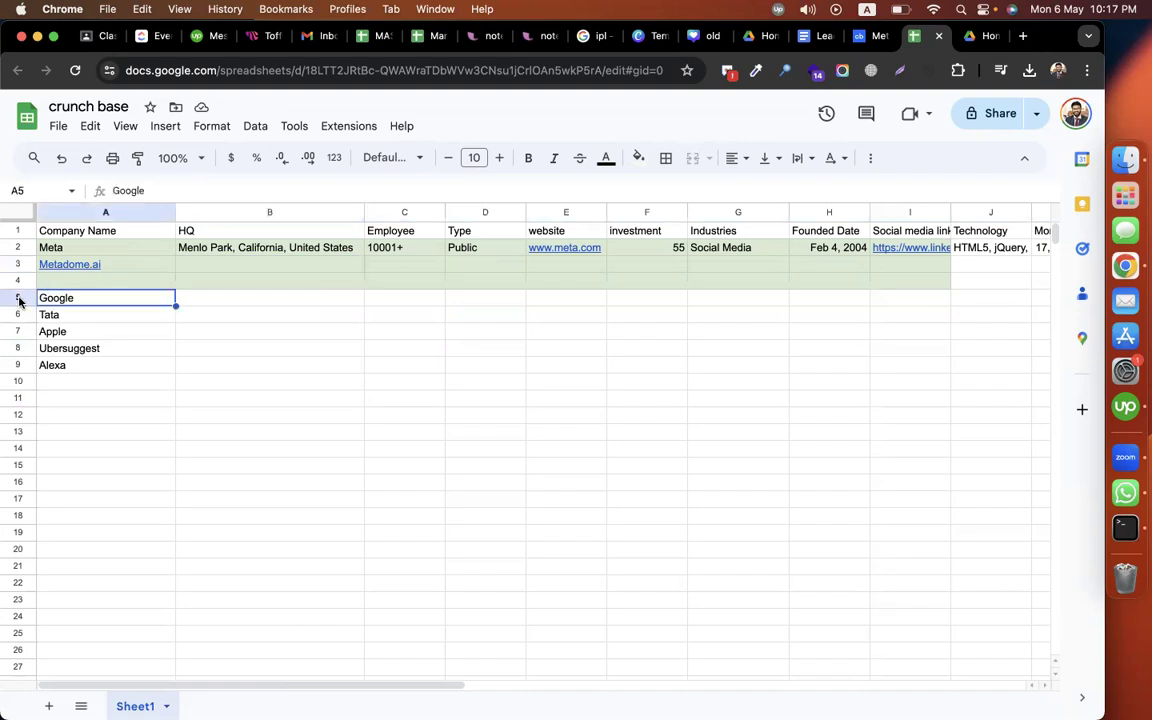
right_click(20, 299)
left_click(110, 456)
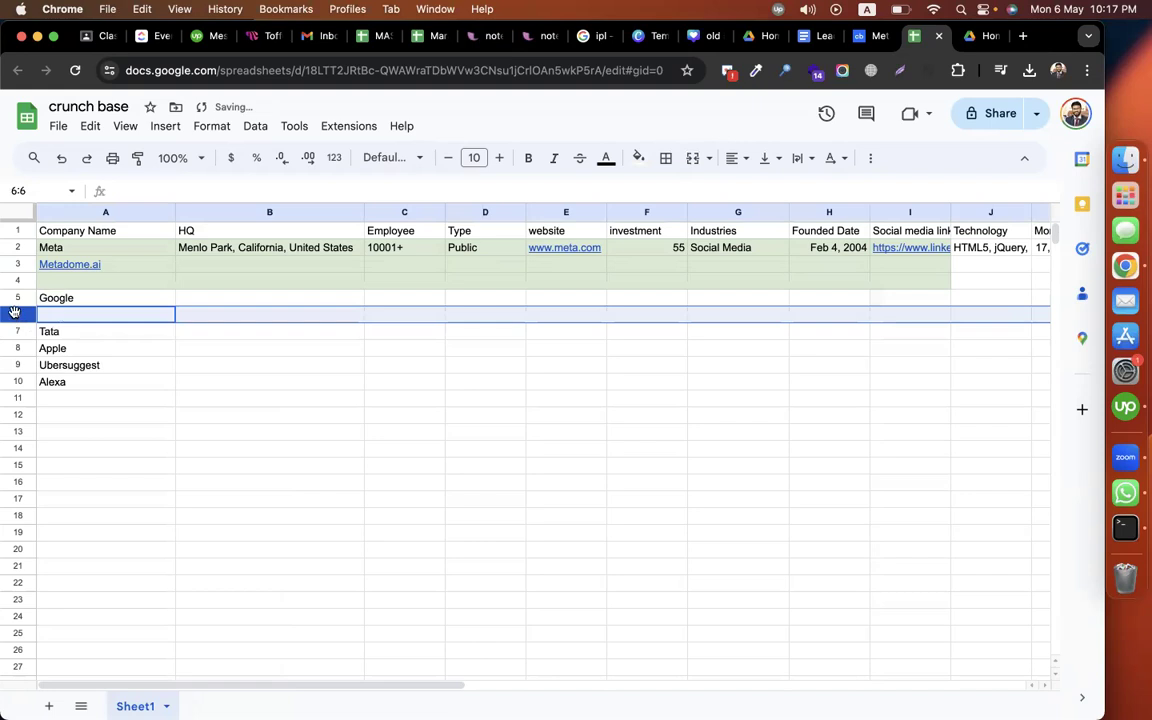
right_click(15, 314)
left_click(118, 456)
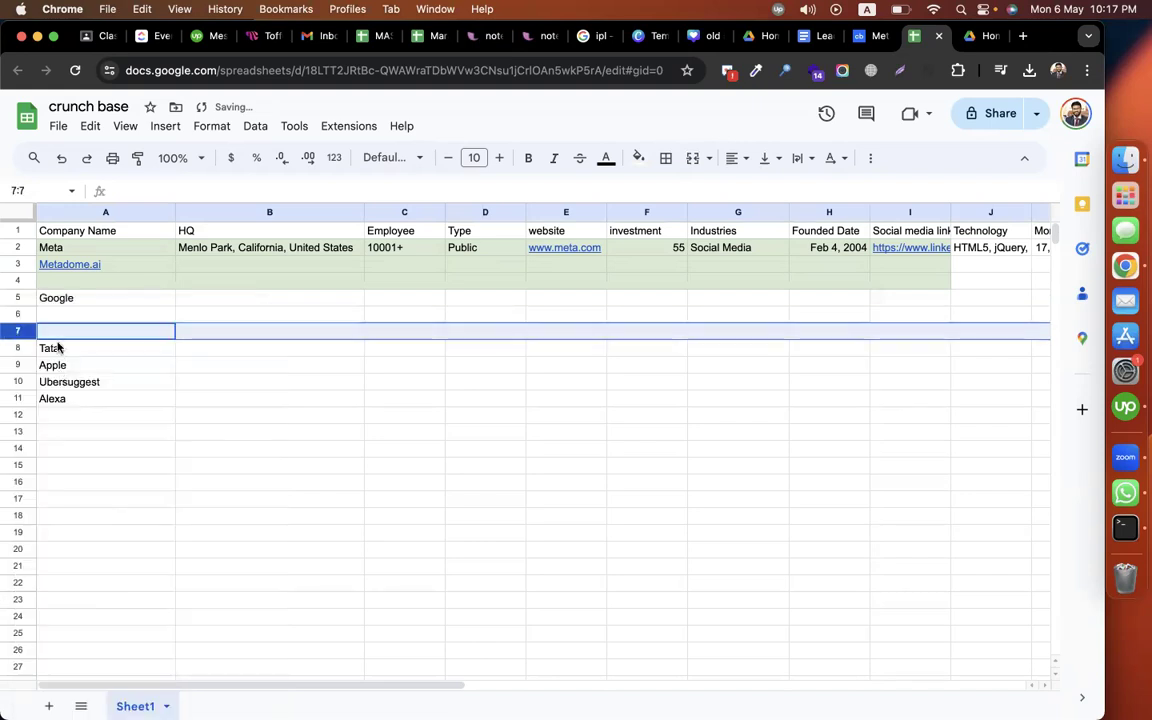
left_click(22, 347)
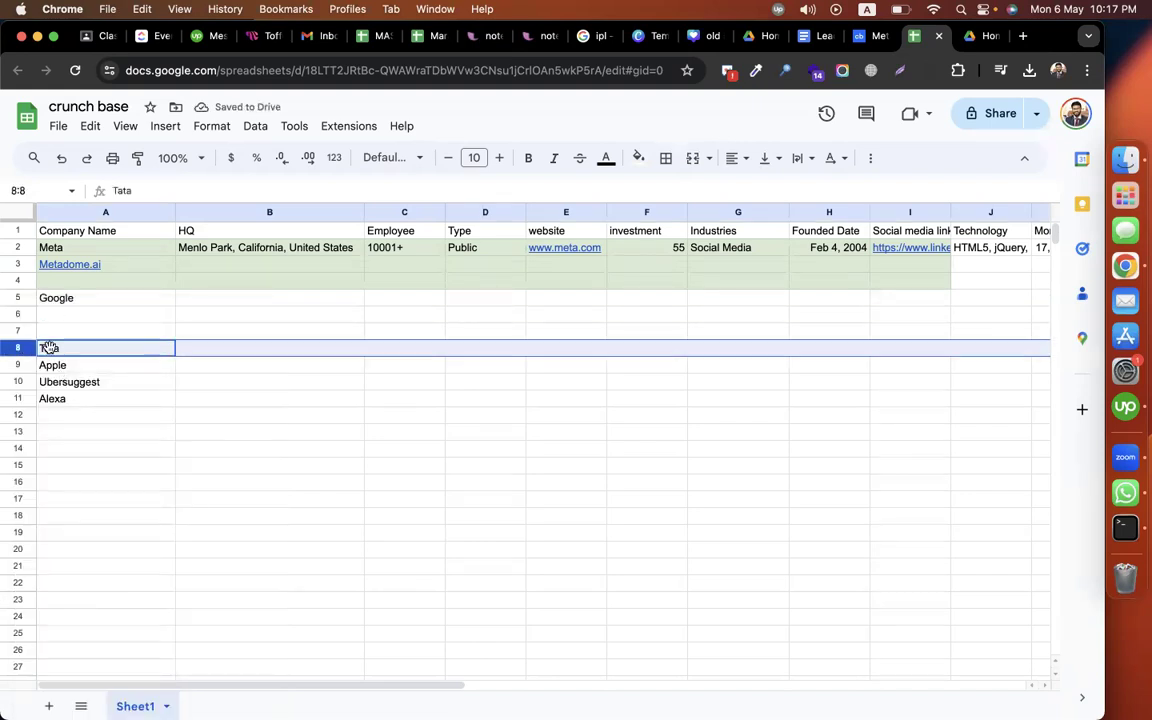
left_click(345, 356)
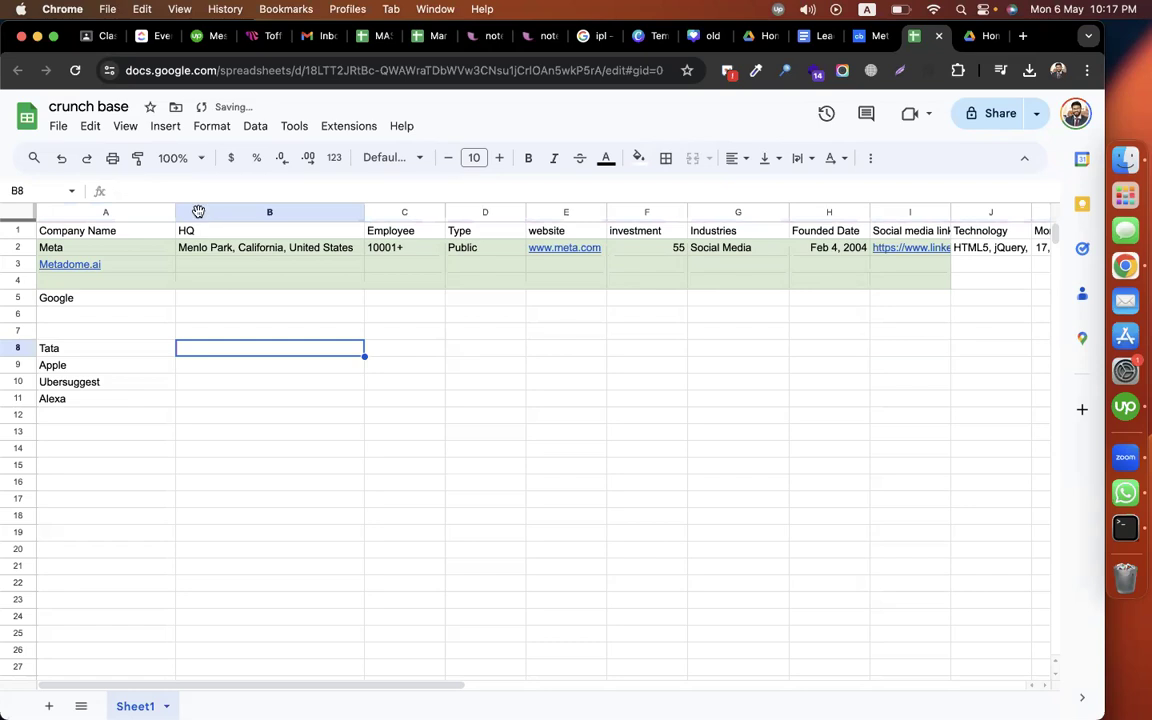
Step: Insert a column between Company Name and HQ, narrow it and give it the header "Competitor"
left_click(200, 217)
right_click(308, 326)
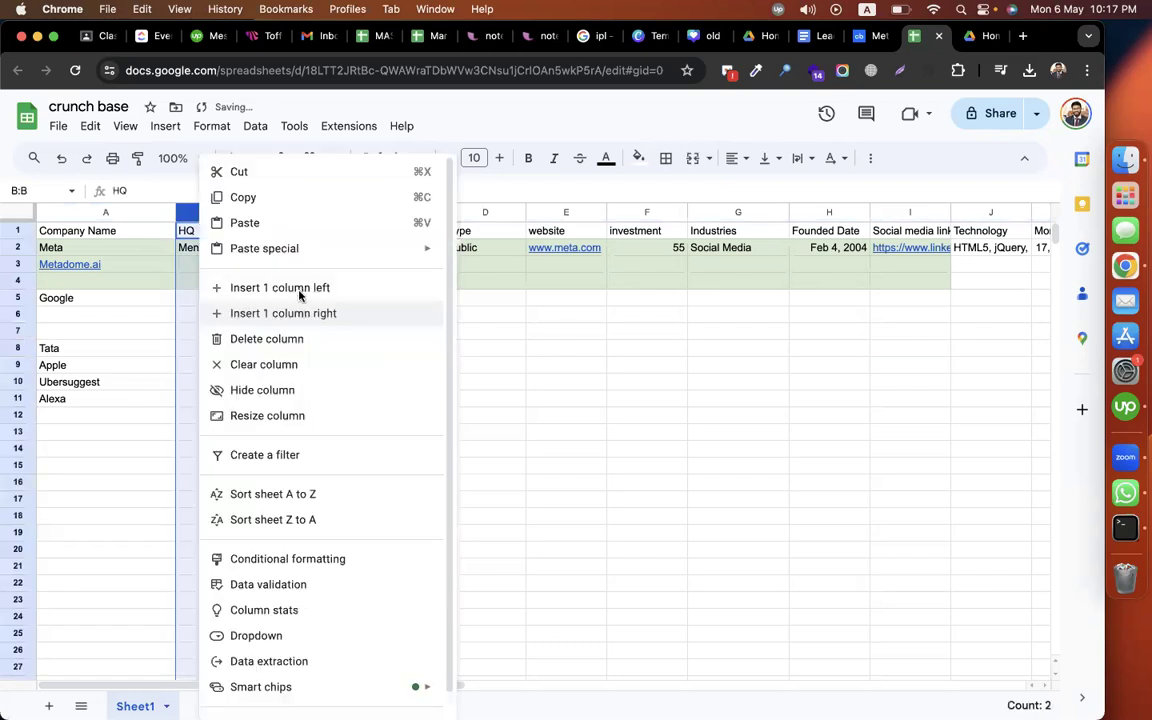
left_click(275, 289)
left_click_drag(365, 212, 267, 212)
left_click(220, 231)
type("Competitor")
Step: Move "Metadome.ai" from A3 to B3 under Competitor and fill the emptied A3 with light green
left_click(115, 265)
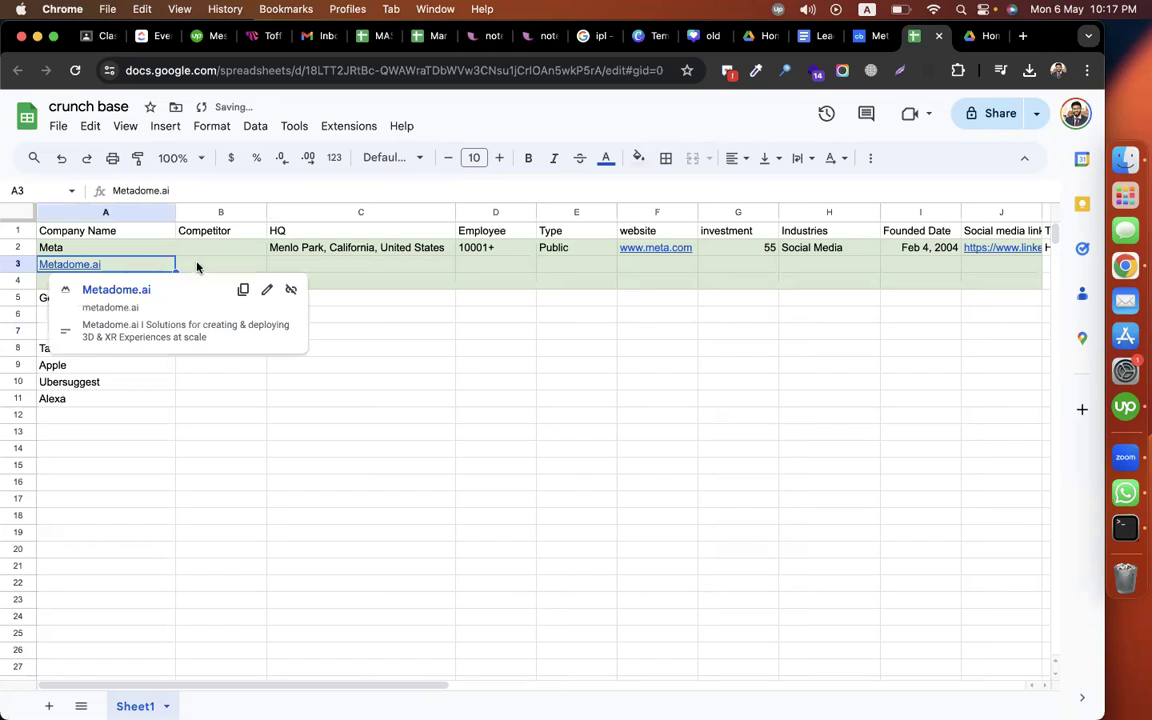
key("cmd+c")
left_click(208, 268)
key("cmd+v")
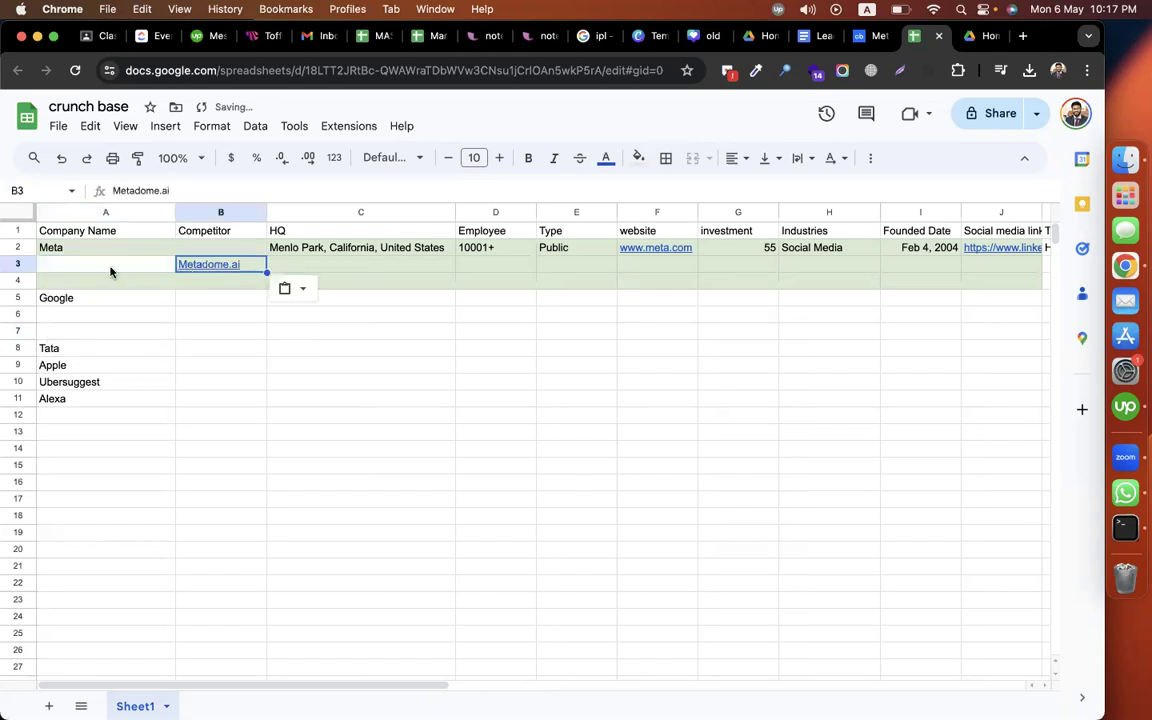
key("Left")
left_click(638, 157)
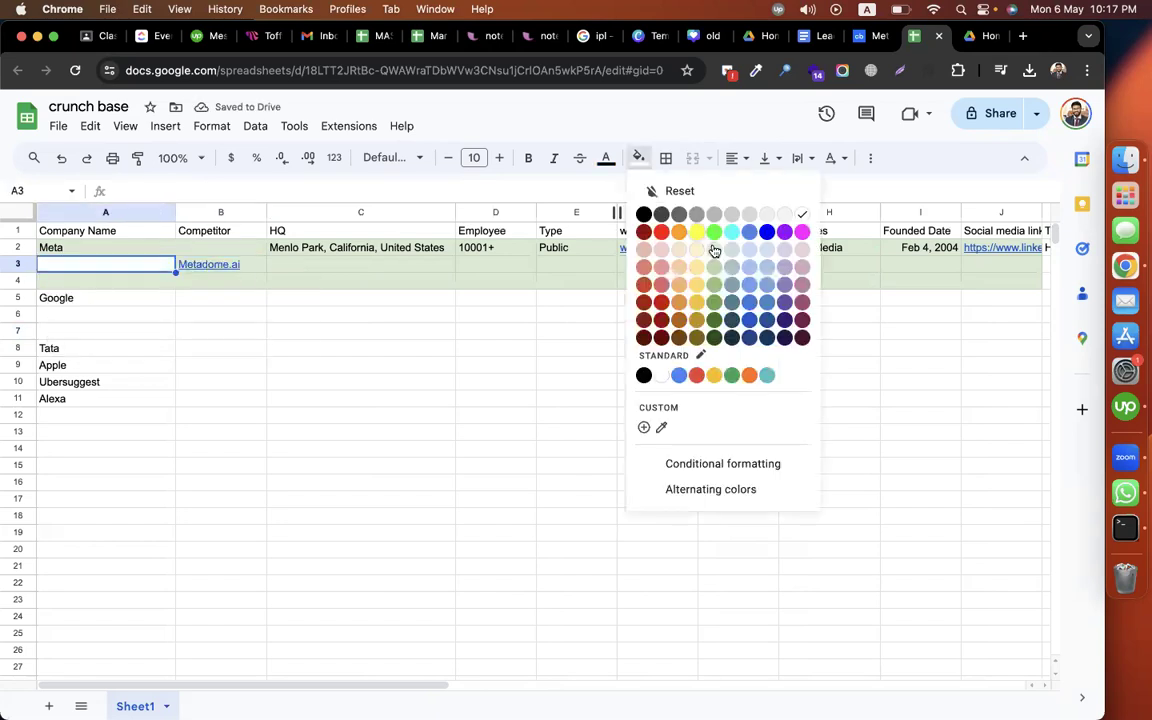
Step: Copy "Contap Social" from Meta's similar company name cell into B4 under Competitor
left_click(224, 288)
scroll(681, 342, "right", 5)
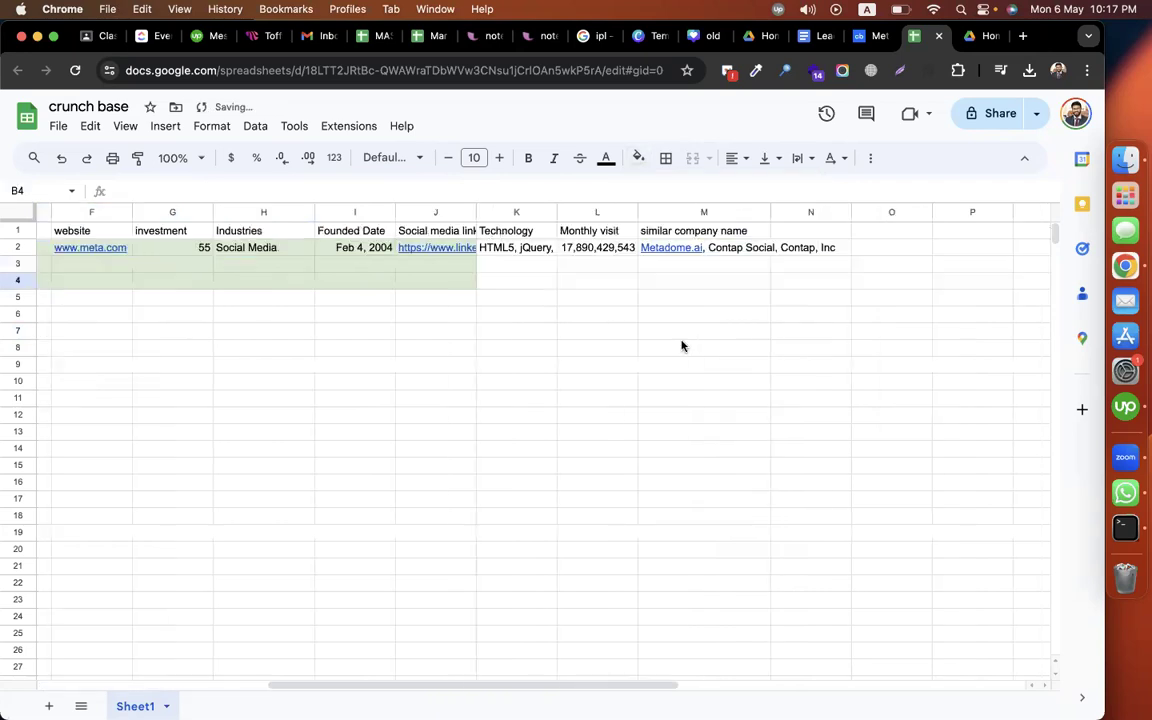
scroll(539, 255, "right", 2)
left_click(537, 249)
double_click(512, 247)
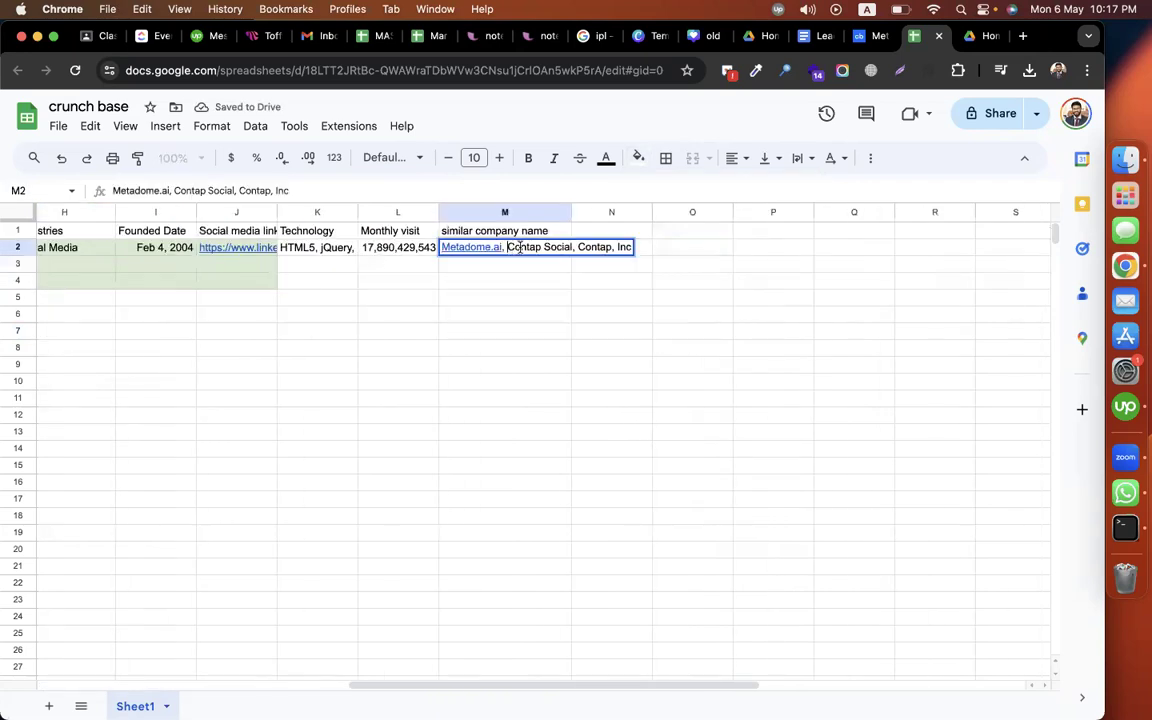
left_click(572, 247, "shift")
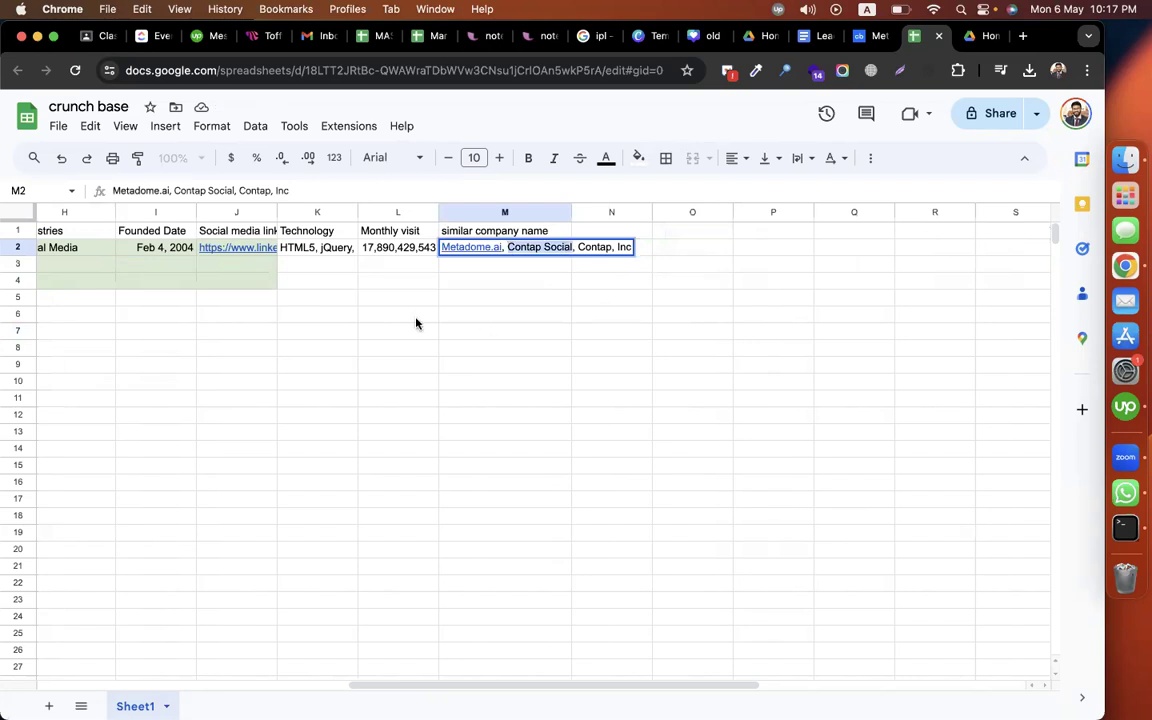
left_click(441, 327)
scroll(416, 324, "left", 8)
left_click(236, 282)
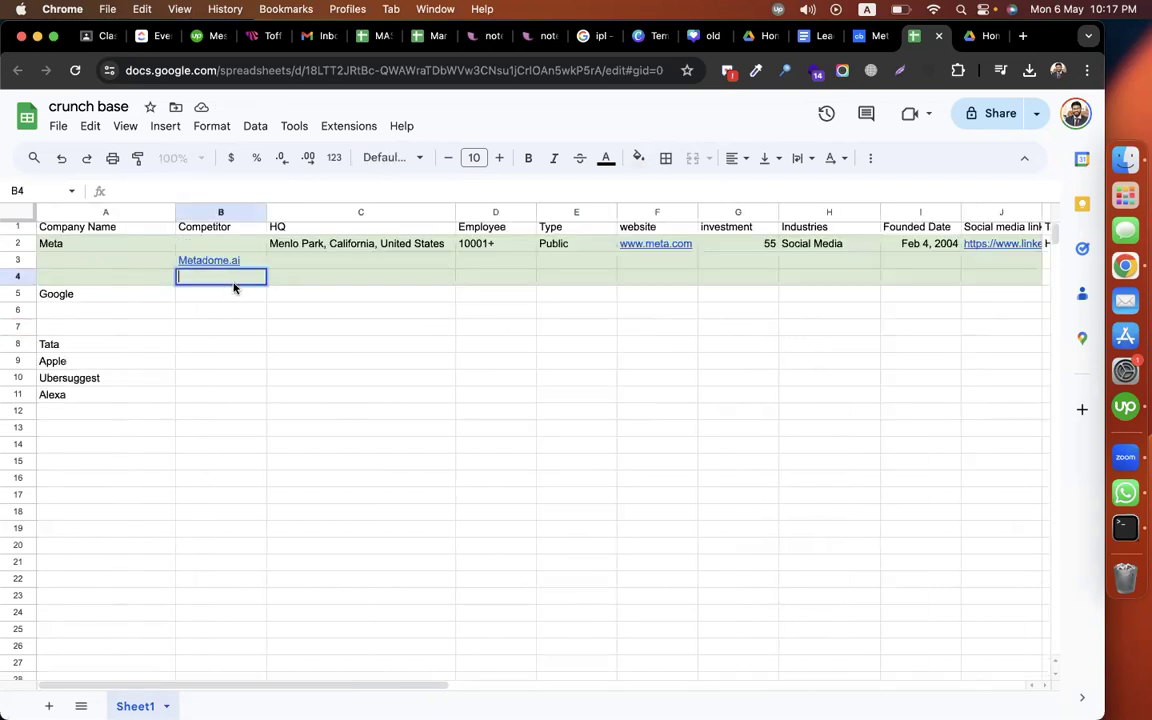
key("cmd+v")
left_click(380, 346)
left_click(283, 264)
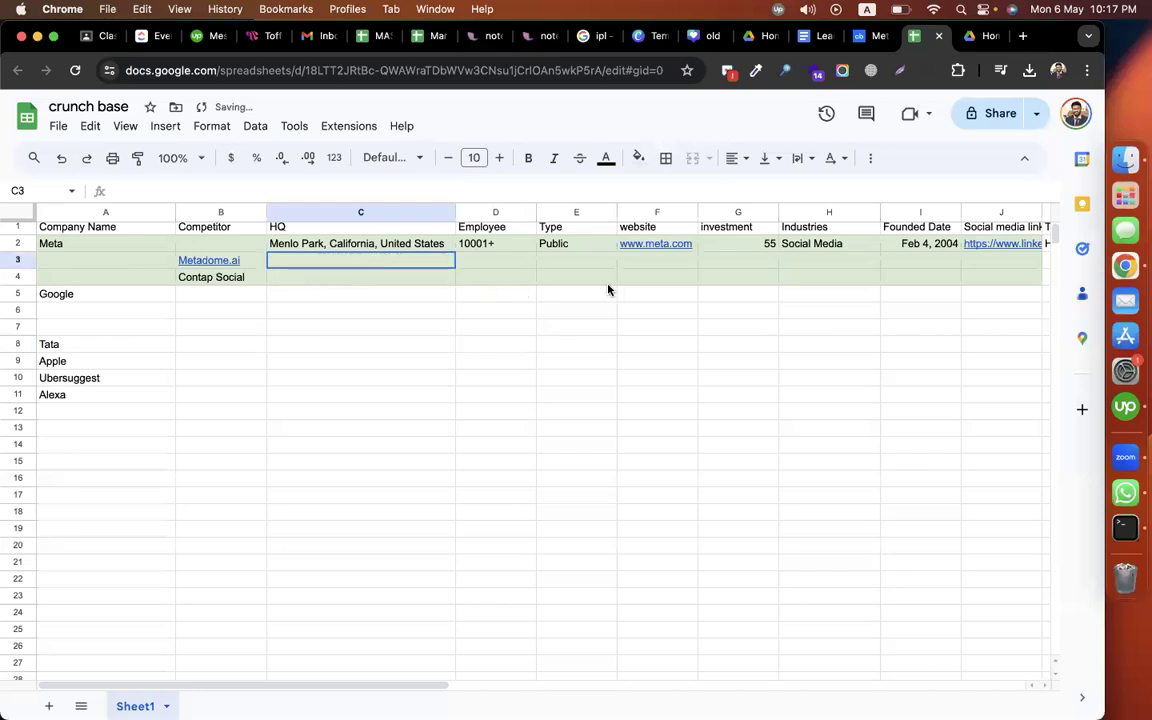
left_click_drag(608, 290, 560, 307)
left_click(367, 343)
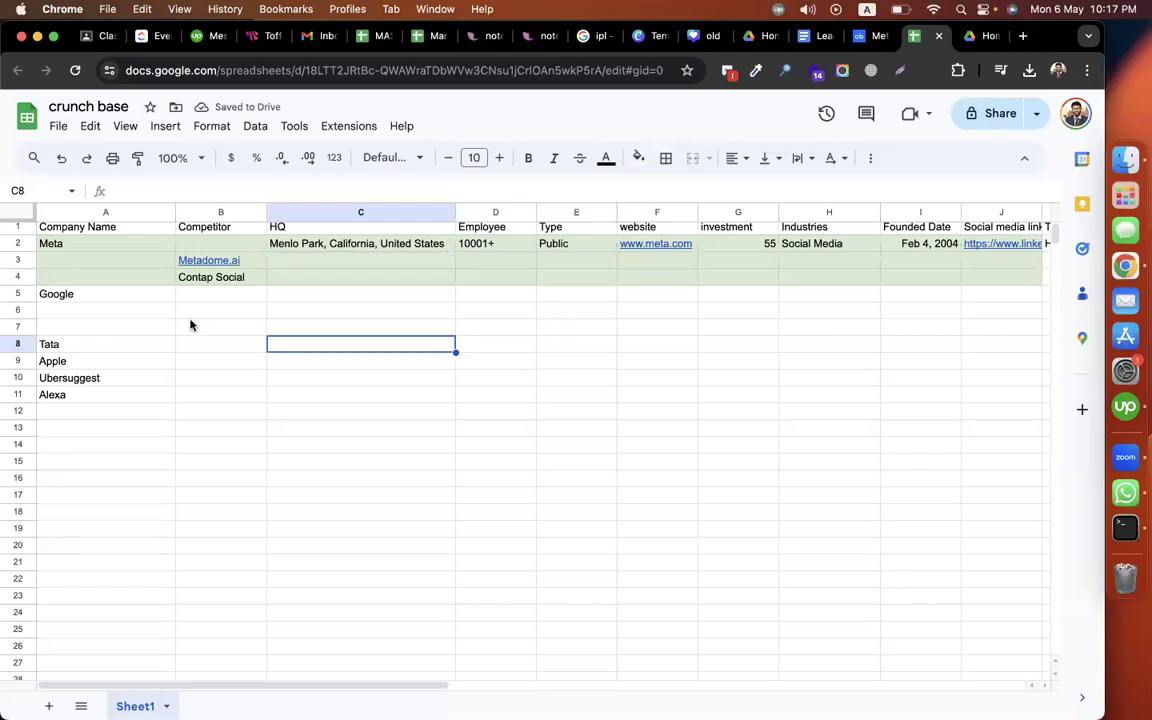
left_click(106, 251)
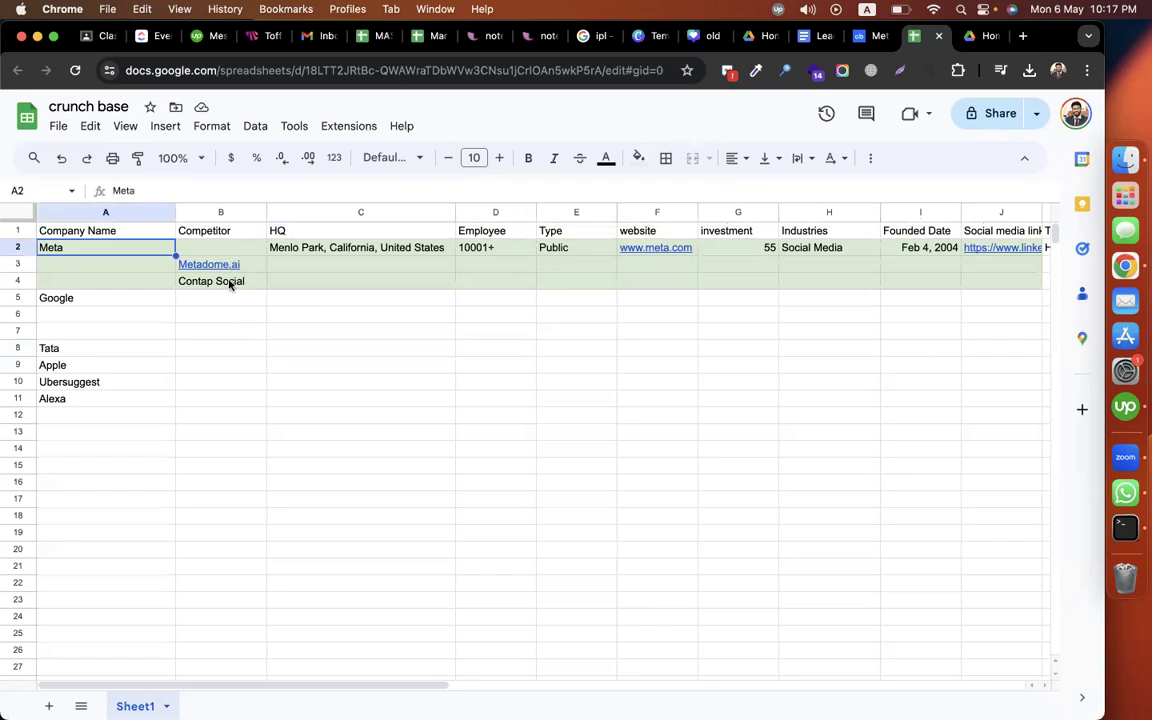
left_click(231, 316)
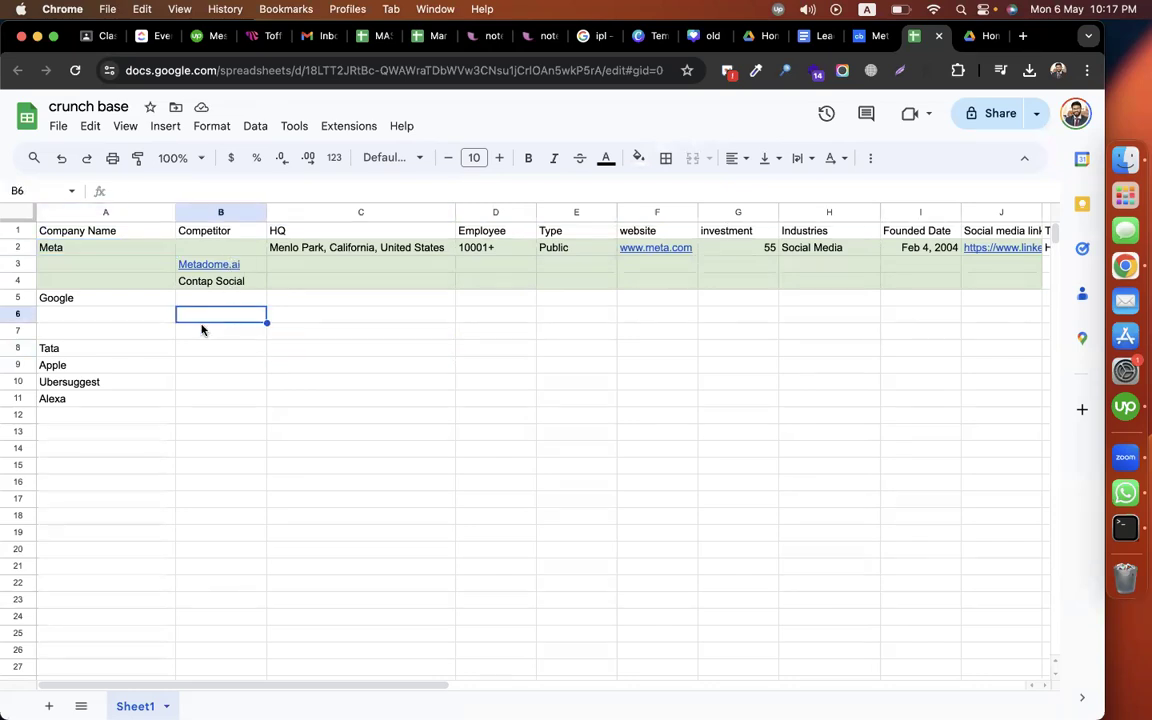
Step: Insert two blank rows between Tata and Apple
left_click(15, 364)
right_click(17, 366)
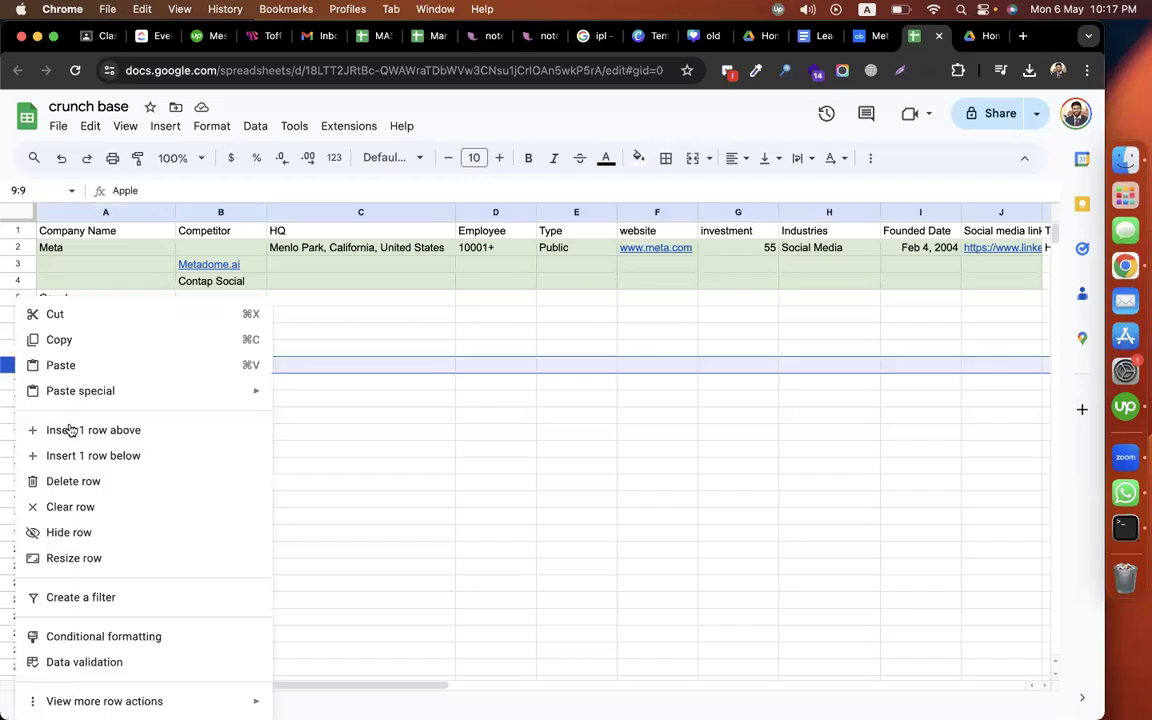
left_click(93, 430)
right_click(18, 367)
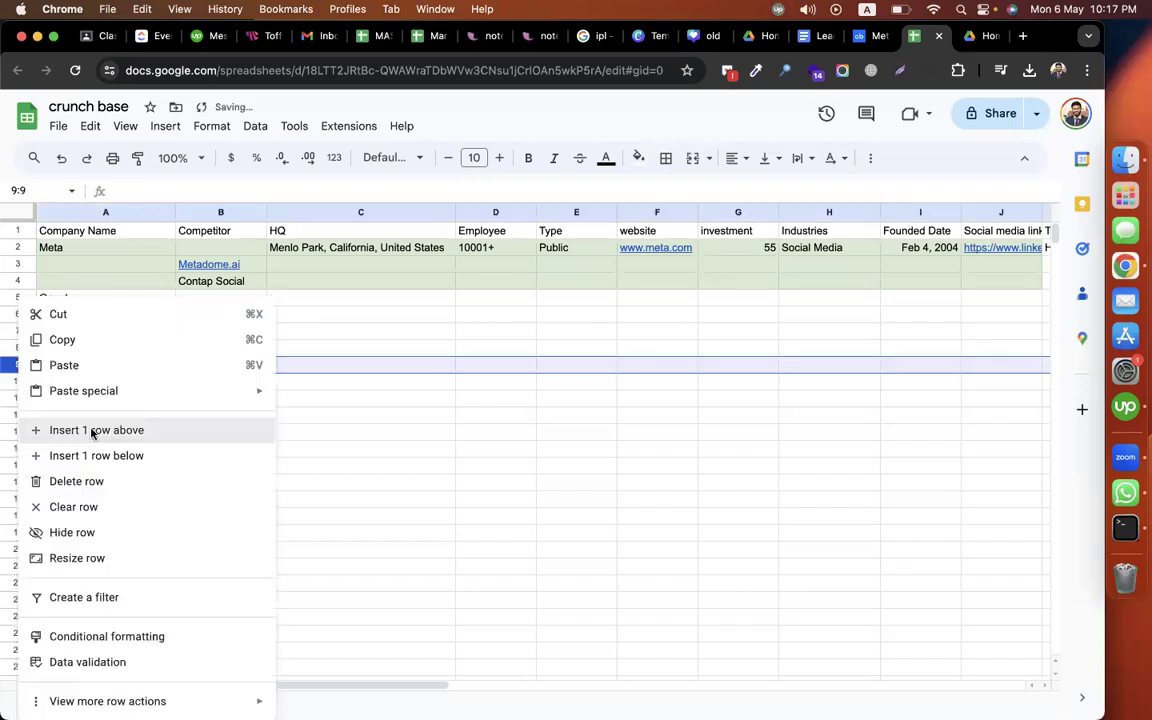
left_click(35, 428)
Step: Insert two blank rows between Apple and Ubersuggest
right_click(18, 414)
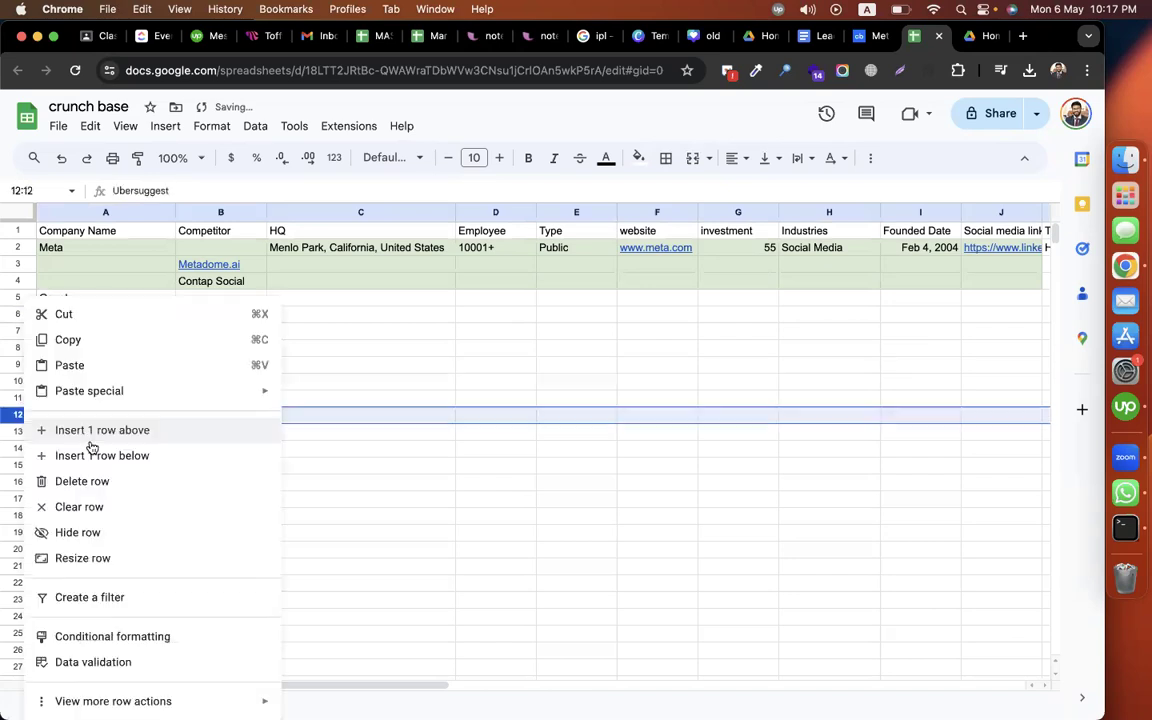
left_click(35, 428)
right_click(17, 415)
left_click(60, 430)
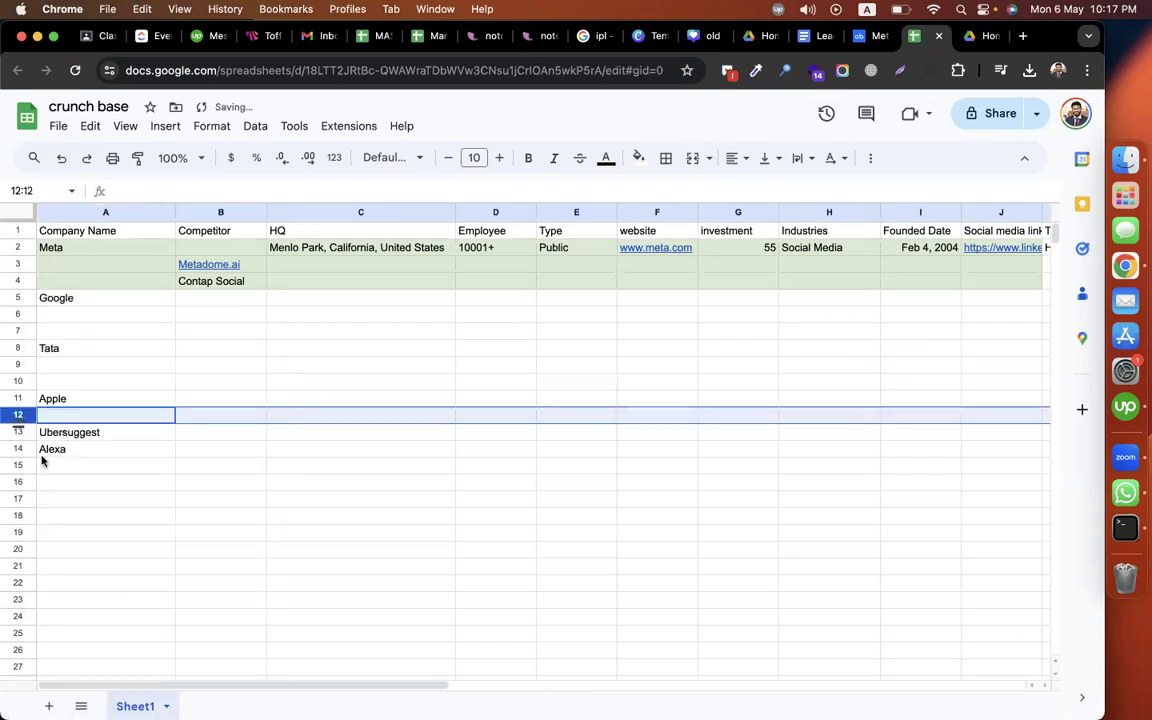
Step: Insert two blank rows between Ubersuggest and Alexa
right_click(22, 466)
left_click(67, 438)
right_click(22, 466)
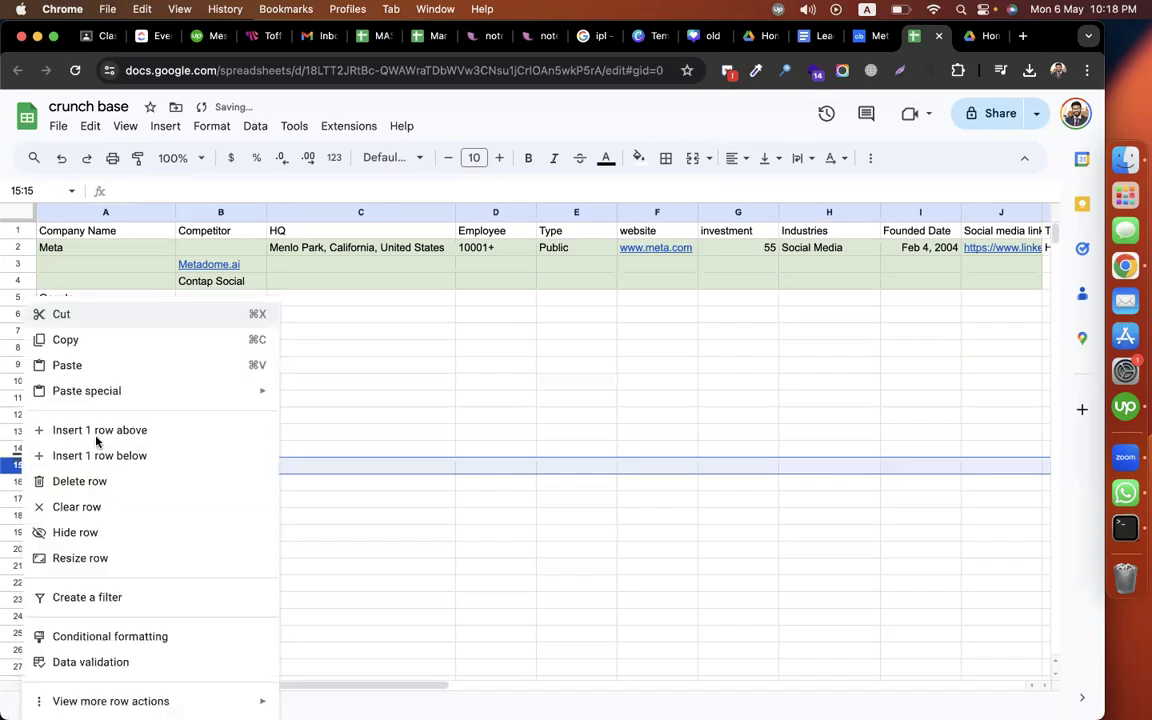
left_click(92, 430)
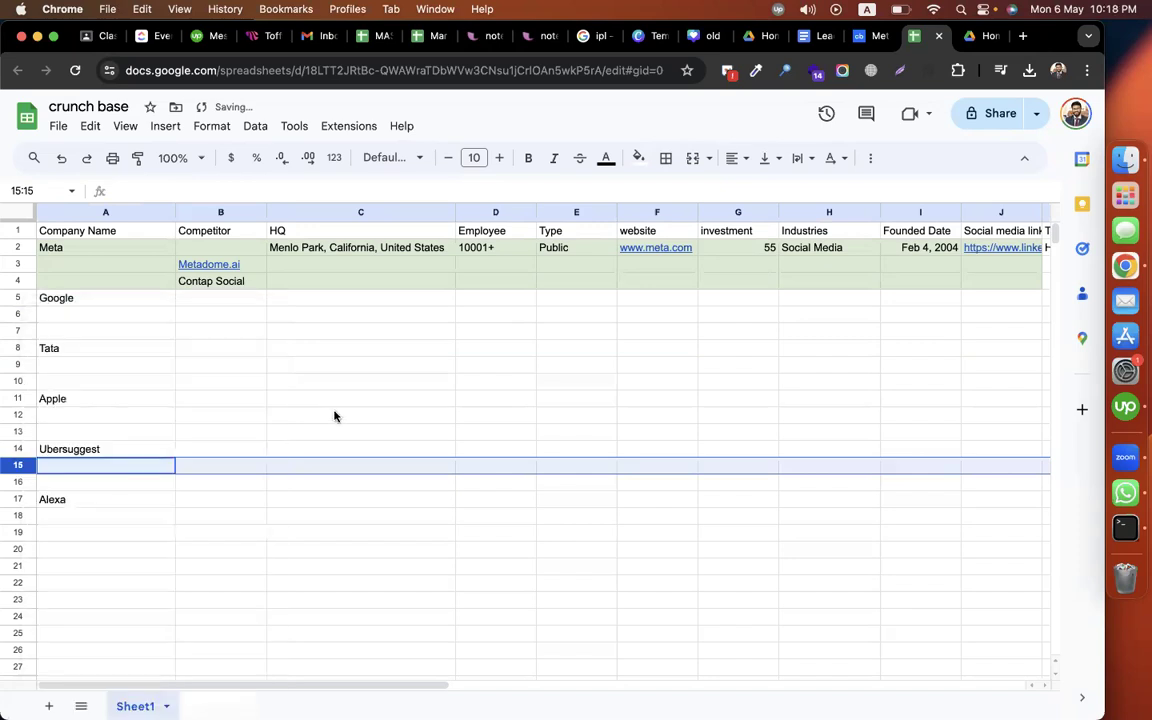
Step: Copy "Google" from A5, search for it in Crunchbase and open the Similar Companies section of its profile
left_click(118, 299)
key("super+c")
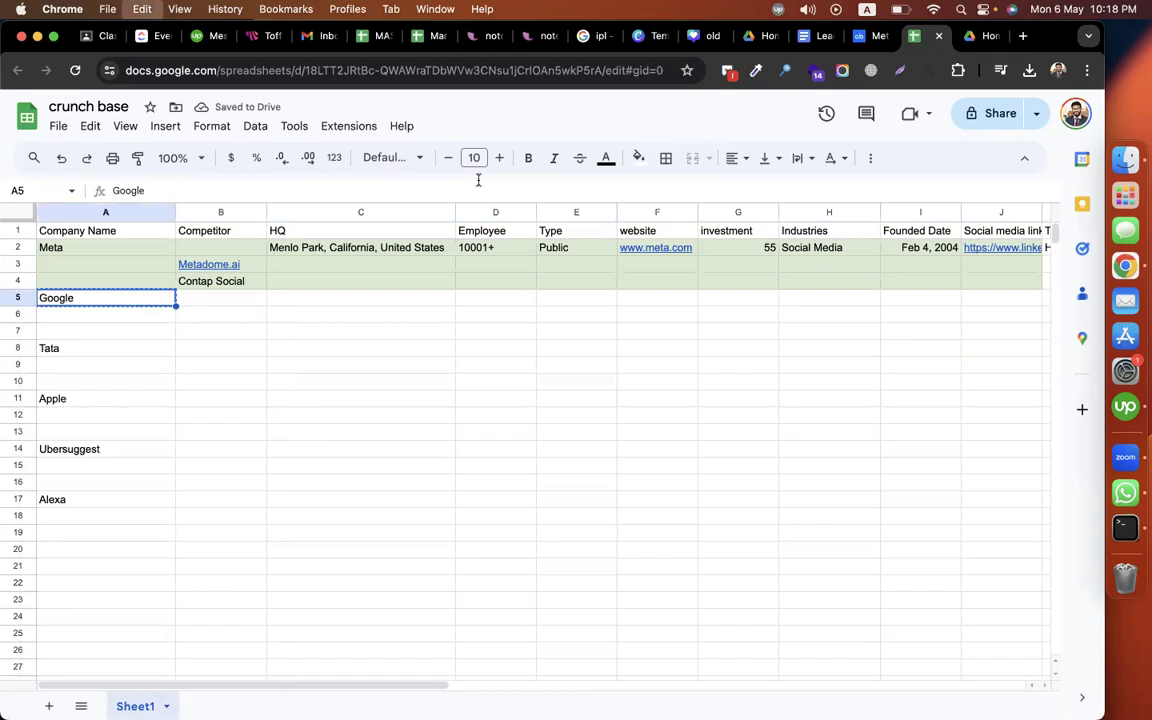
left_click(852, 40)
left_click(257, 121)
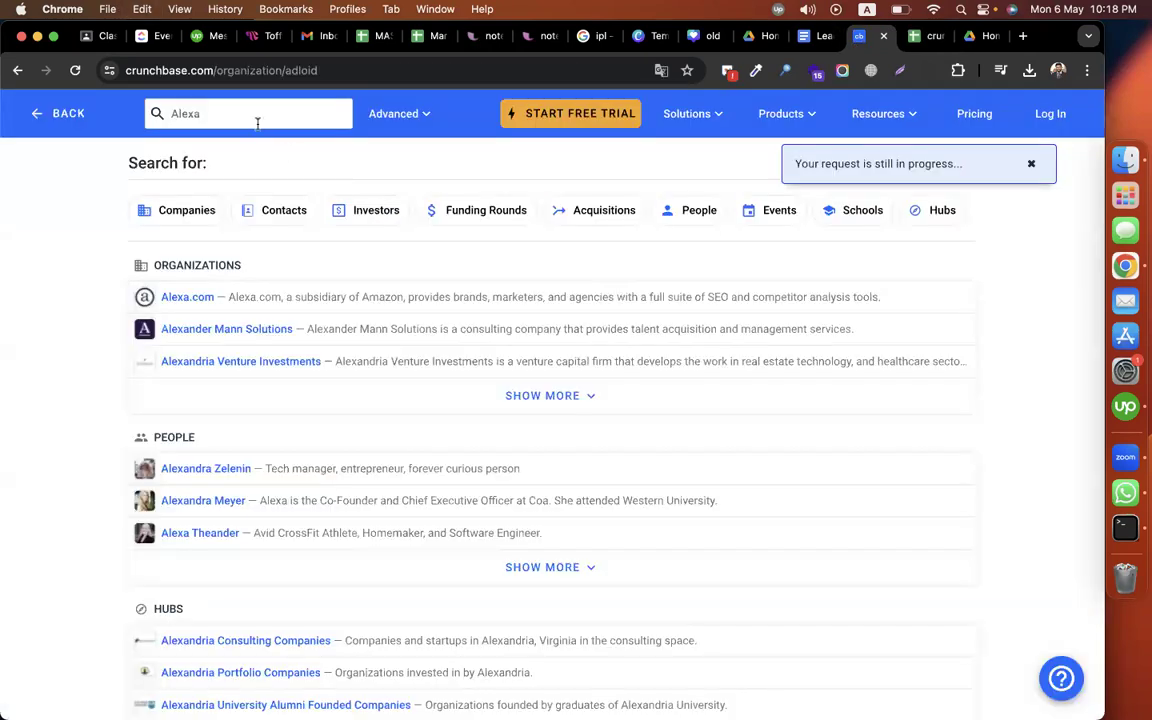
key("super+a")
key("super+v")
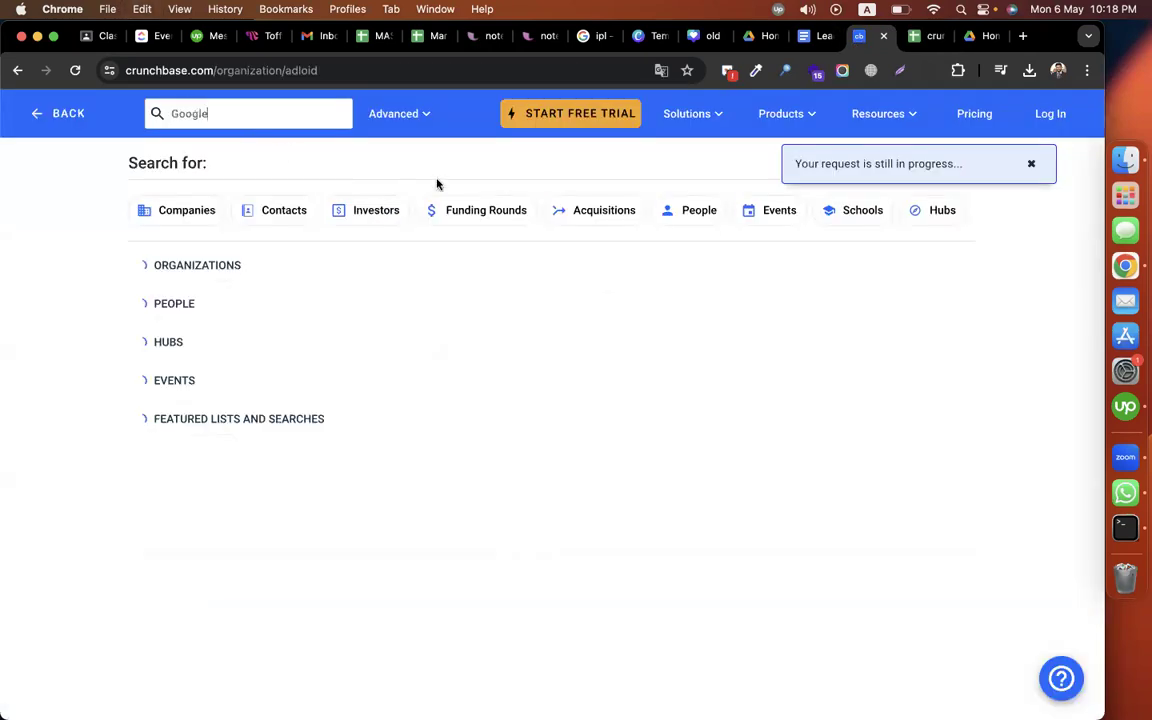
left_click(170, 300)
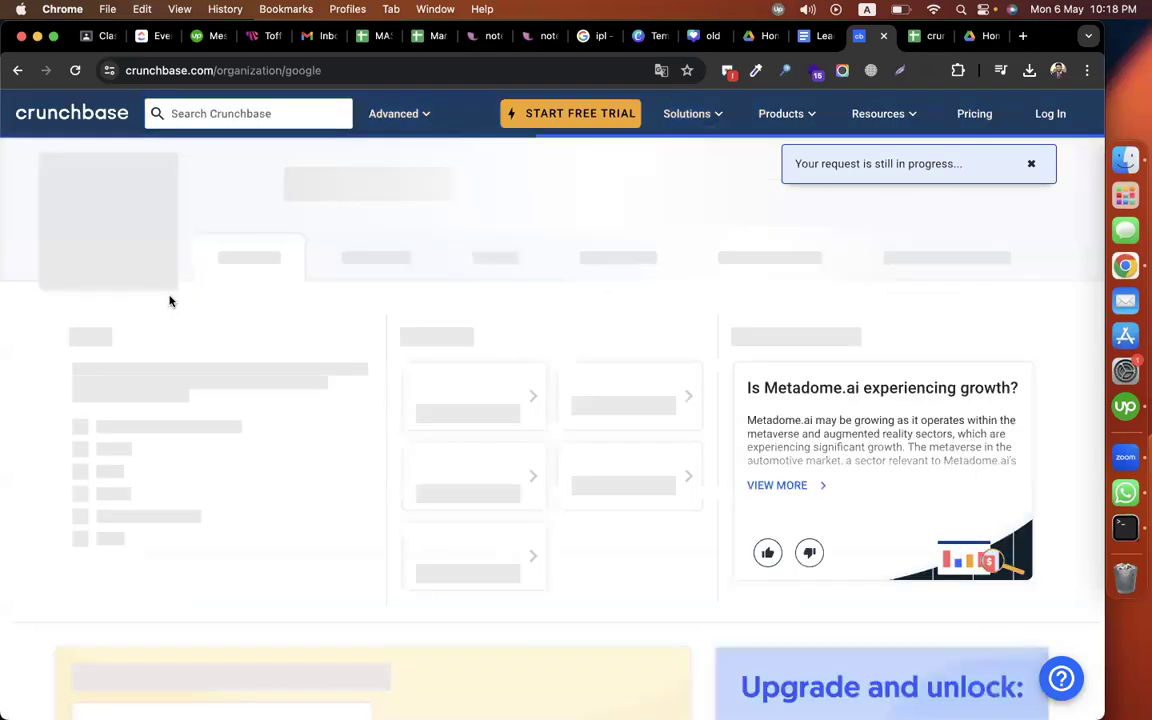
scroll(162, 500, "down", 5)
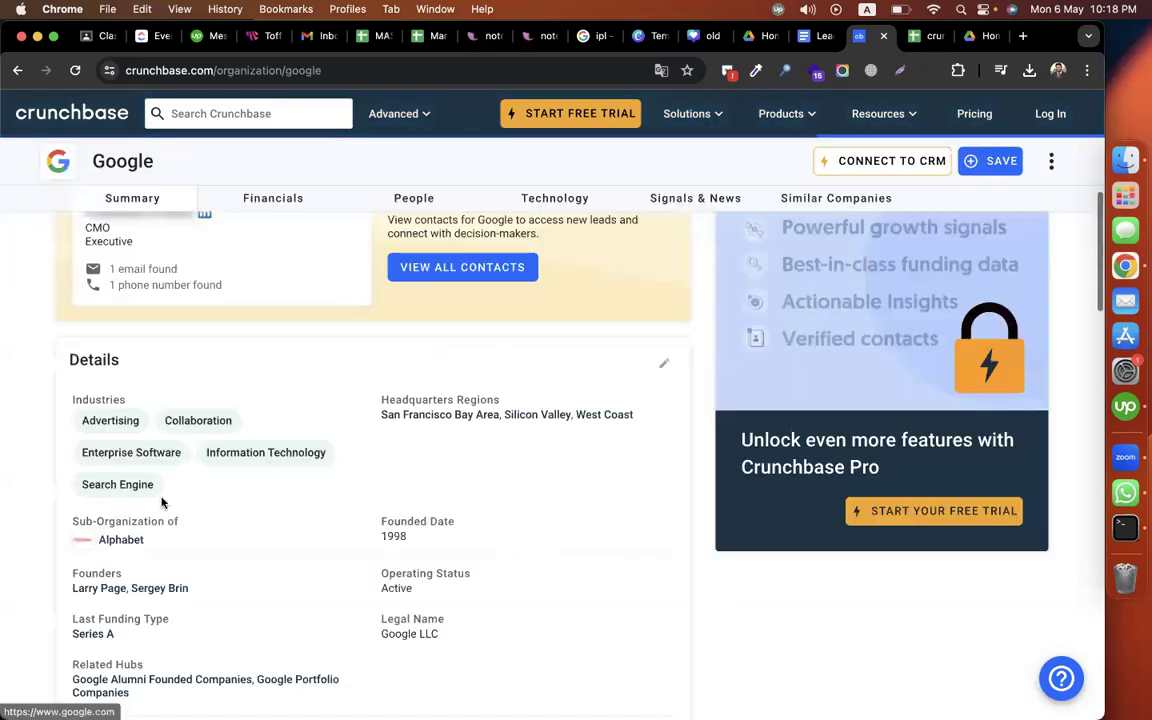
left_click(977, 257)
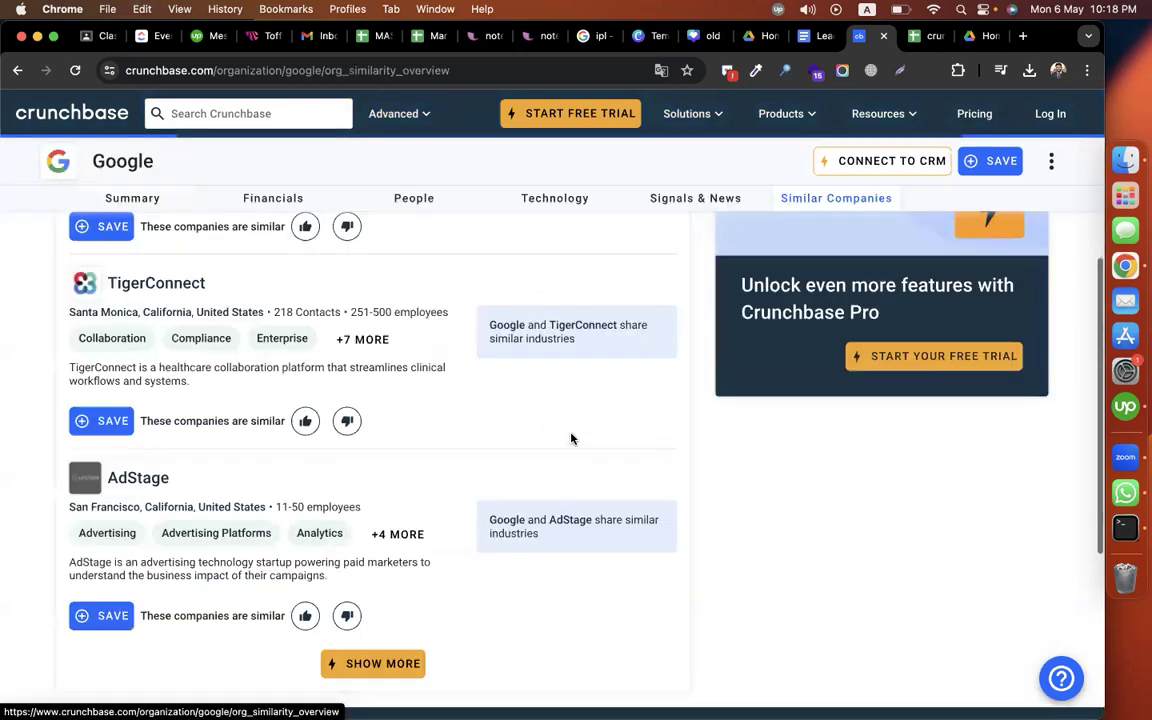
Step: Copy the name "Bing" from Google's similar companies into B6 of the crunch base spreadsheet
scroll(104, 364, "up", 3)
left_click_drag(164, 356, 112, 354)
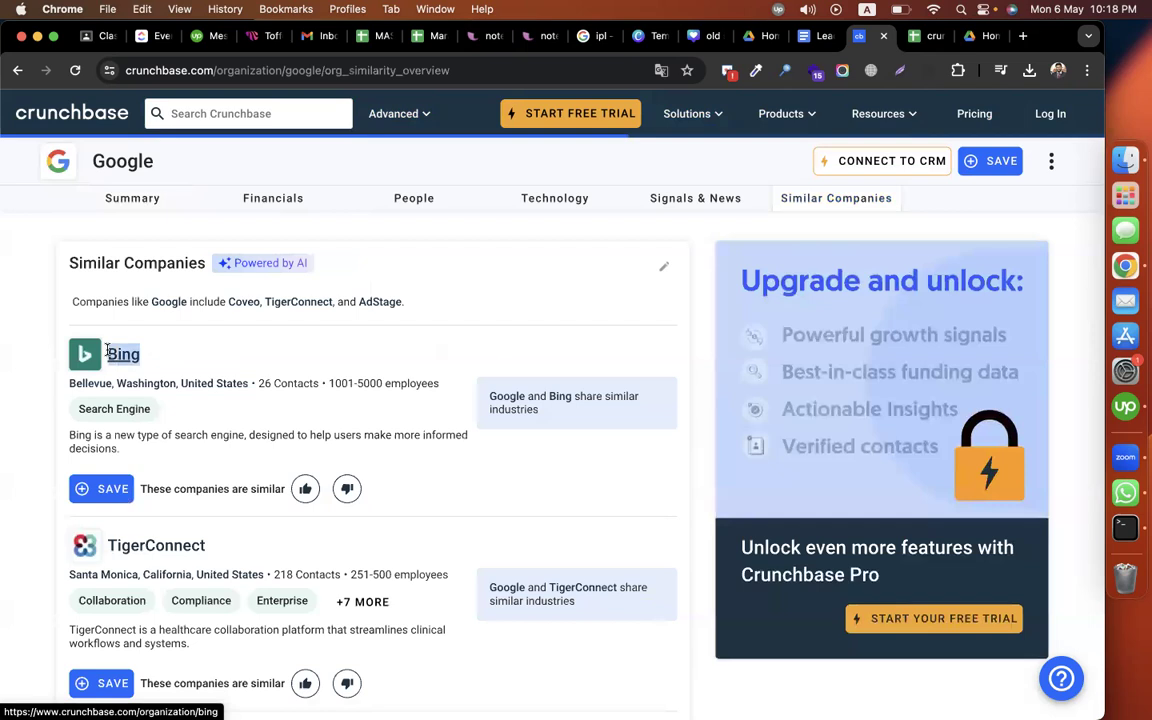
left_click(918, 40)
left_click(214, 319)
double_click(214, 314)
key("super+v")
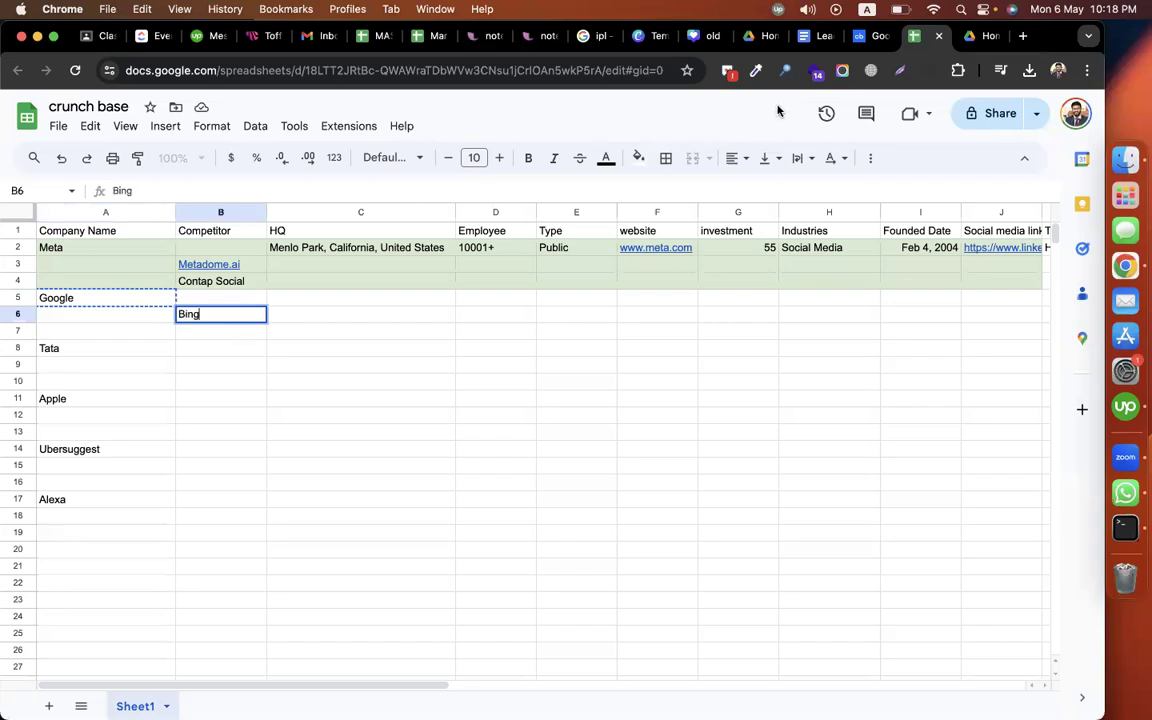
Step: Open Bing's Crunchbase profile from Google's similar companies in a separate tab and view it
left_click(862, 36)
left_click(118, 362, "super")
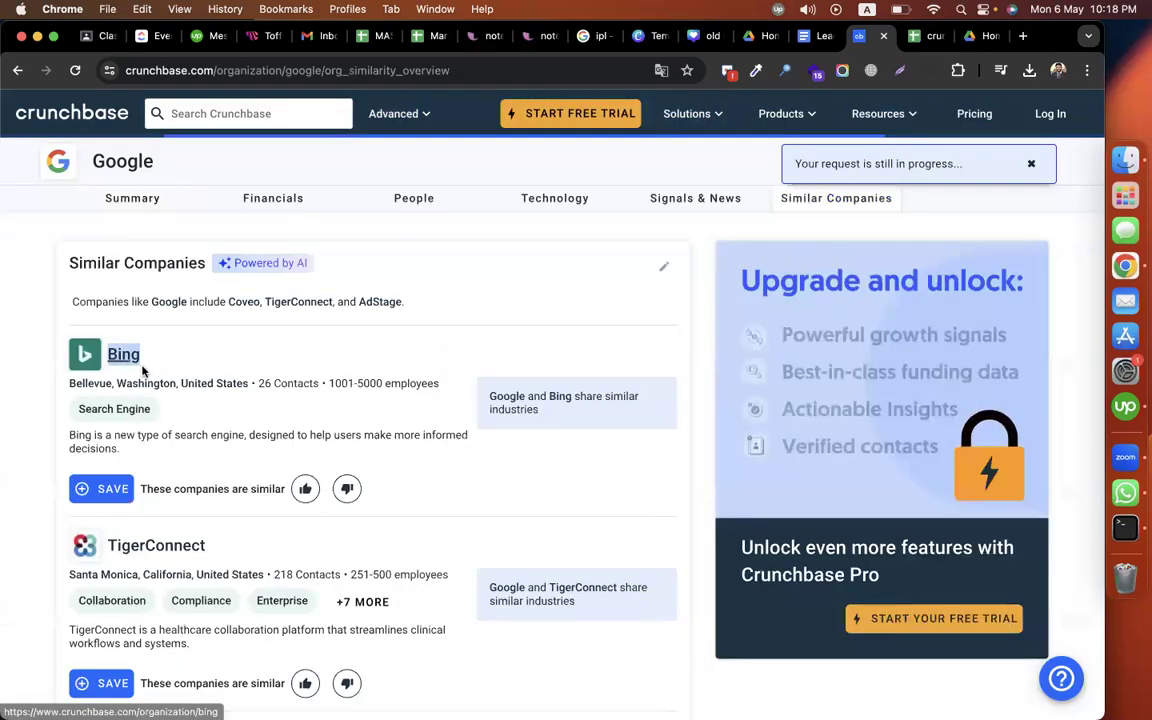
left_click(876, 37)
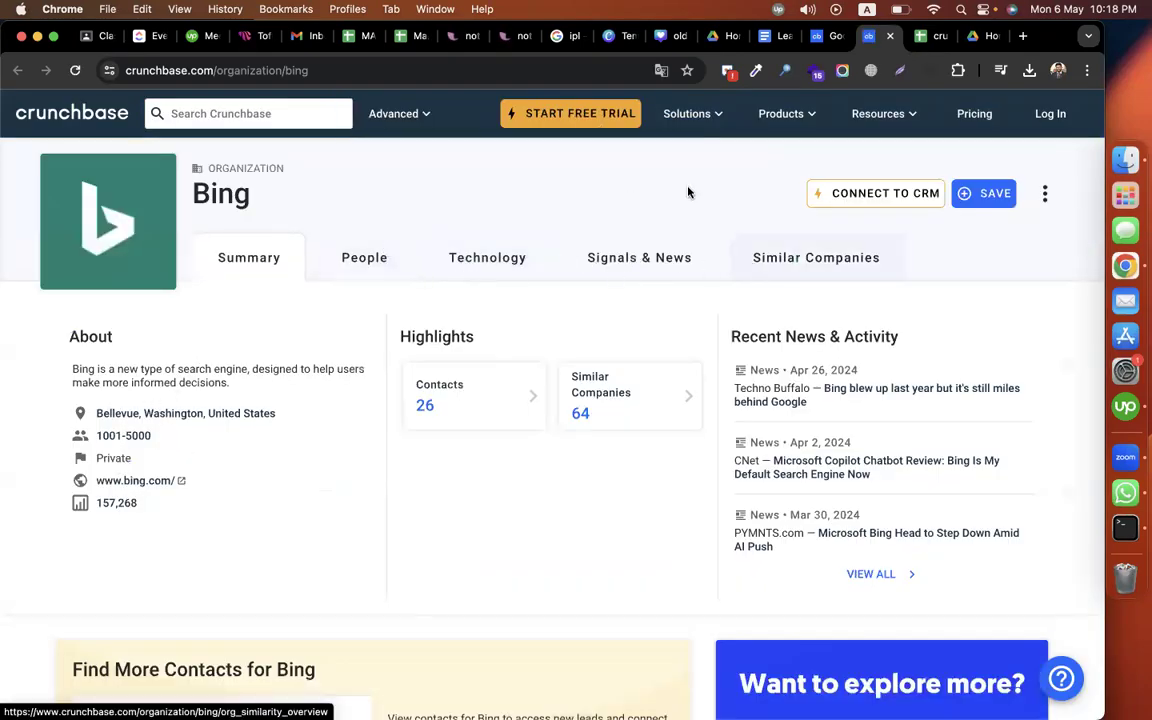
Step: Copy the name "TigerConnect" from Google's similar companies on Crunchbase into B7 of the spreadsheet
left_click(829, 38)
scroll(200, 478, "down", 3)
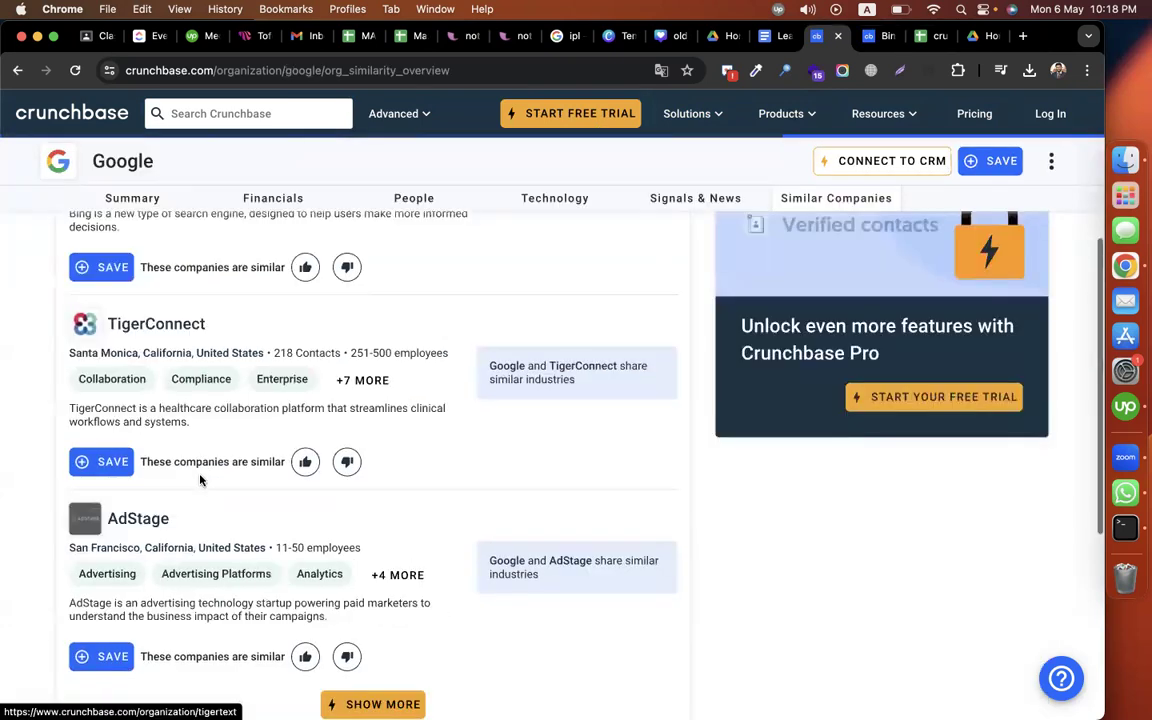
scroll(200, 440, "up", 2)
double_click(110, 440)
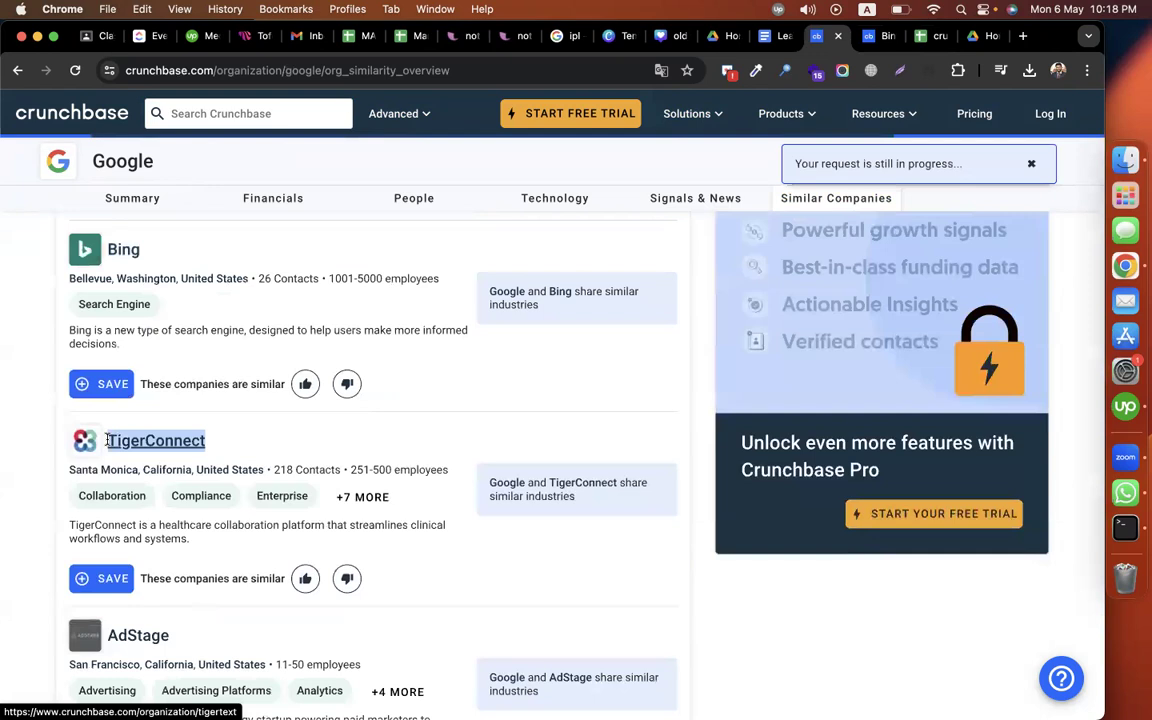
left_click(920, 37)
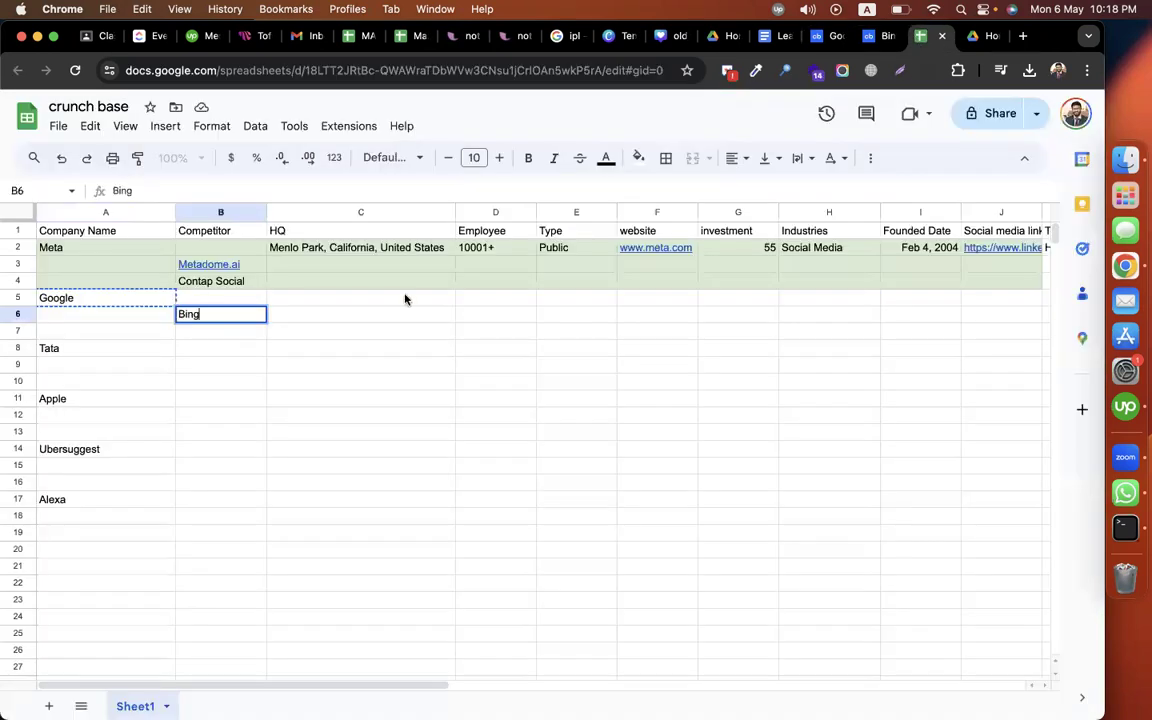
double_click(241, 334)
key("super+v")
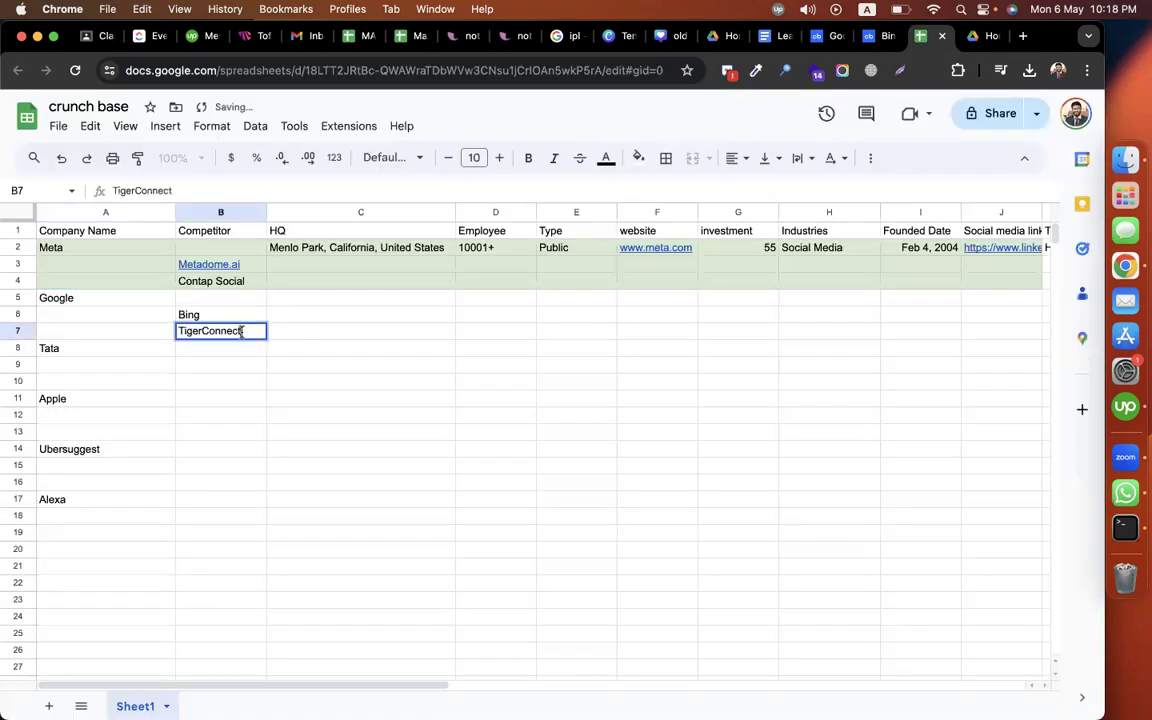
left_click(352, 412)
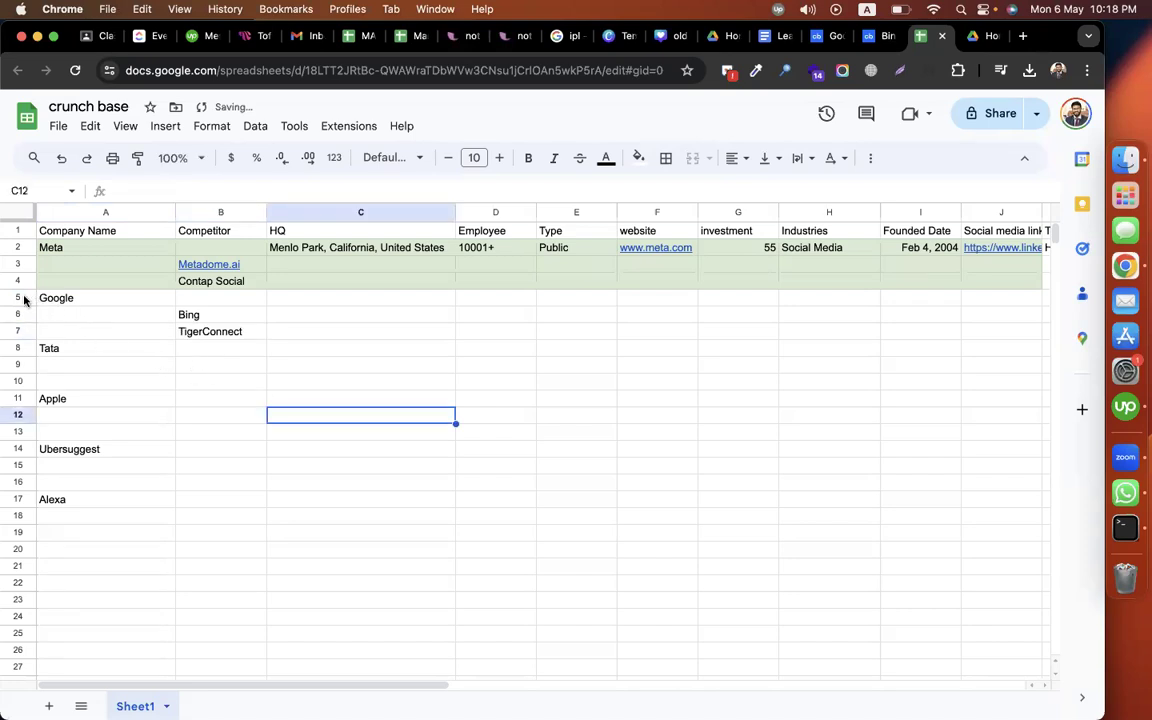
Step: Fill rows 5 to 7, the Google group, with light blue
left_click_drag(20, 297, 20, 331)
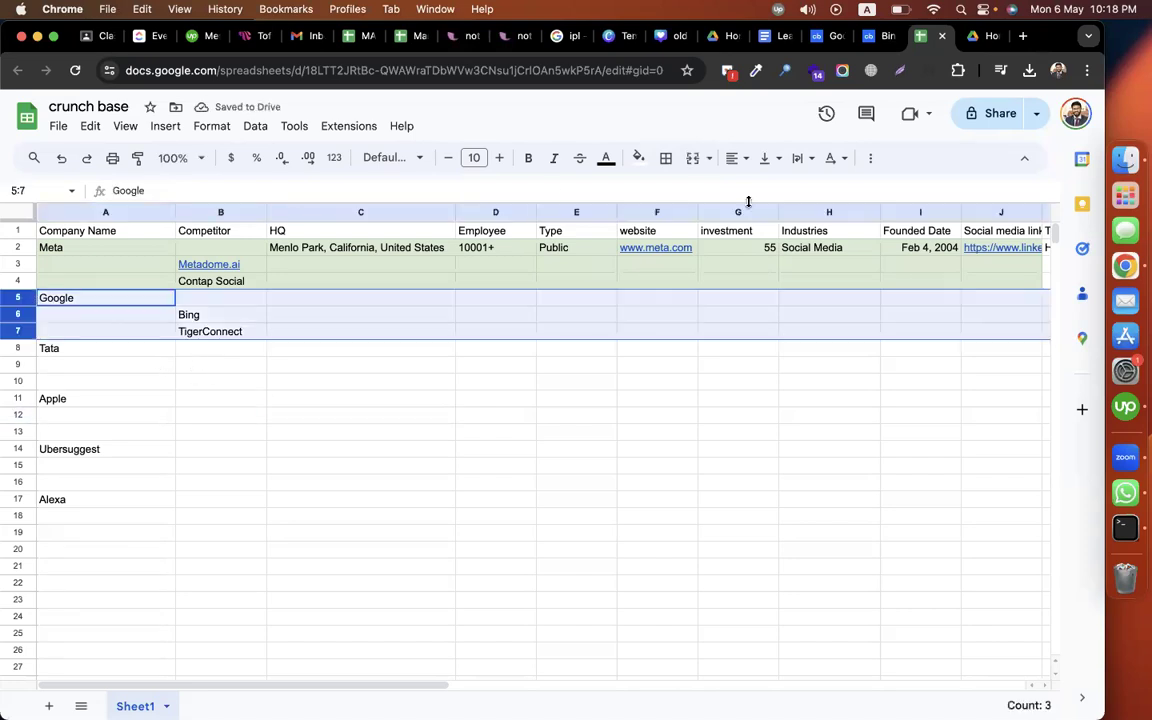
left_click(638, 157)
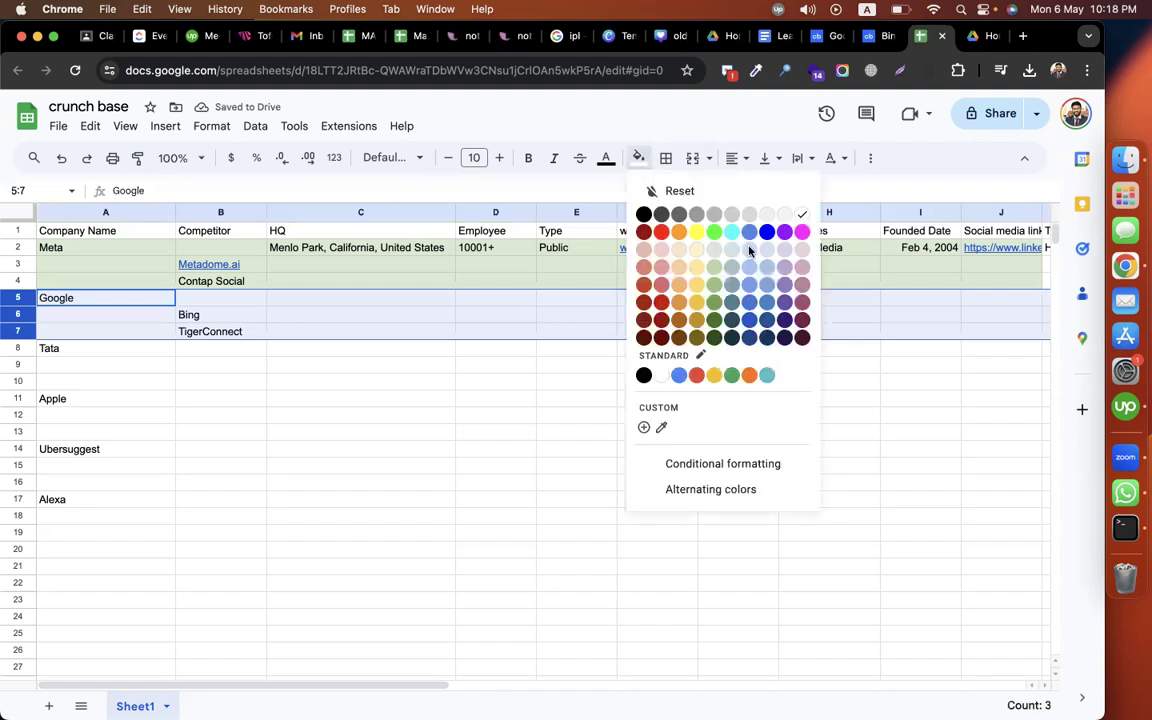
left_click(749, 250)
left_click(500, 362)
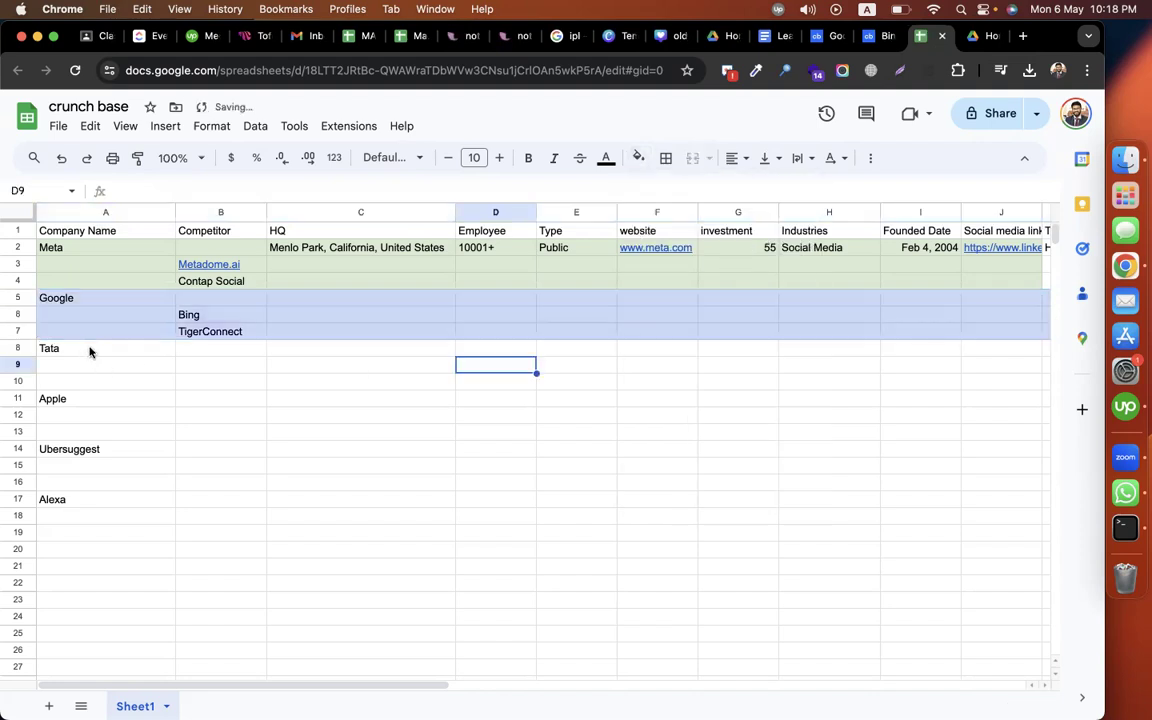
left_click(89, 349)
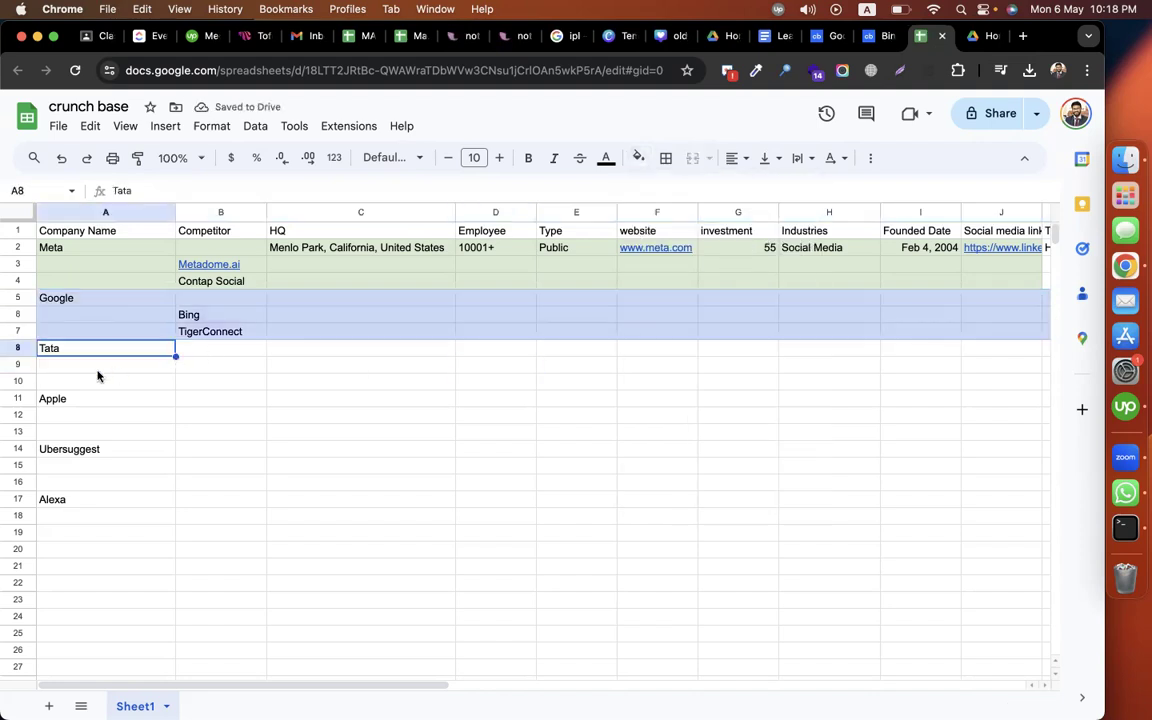
left_click(397, 400)
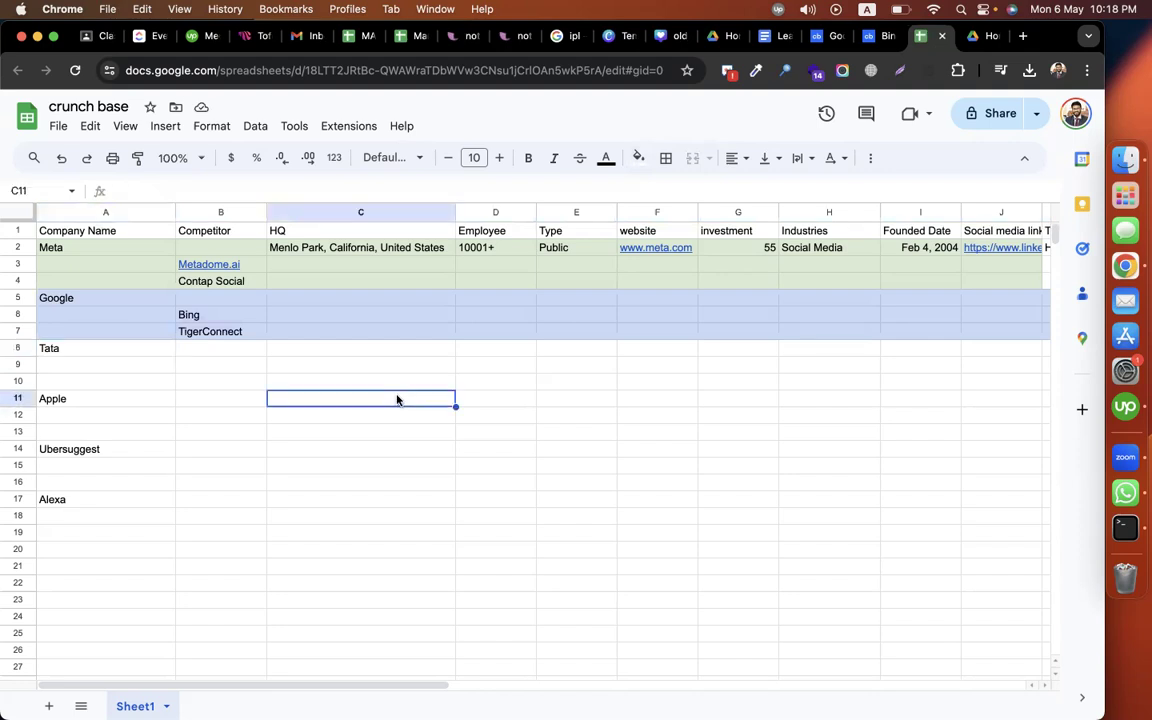
left_click(550, 380)
Step: Rename the spreadsheet to "crunch base | Company info scrape + competitor analysis"
left_click(127, 107)
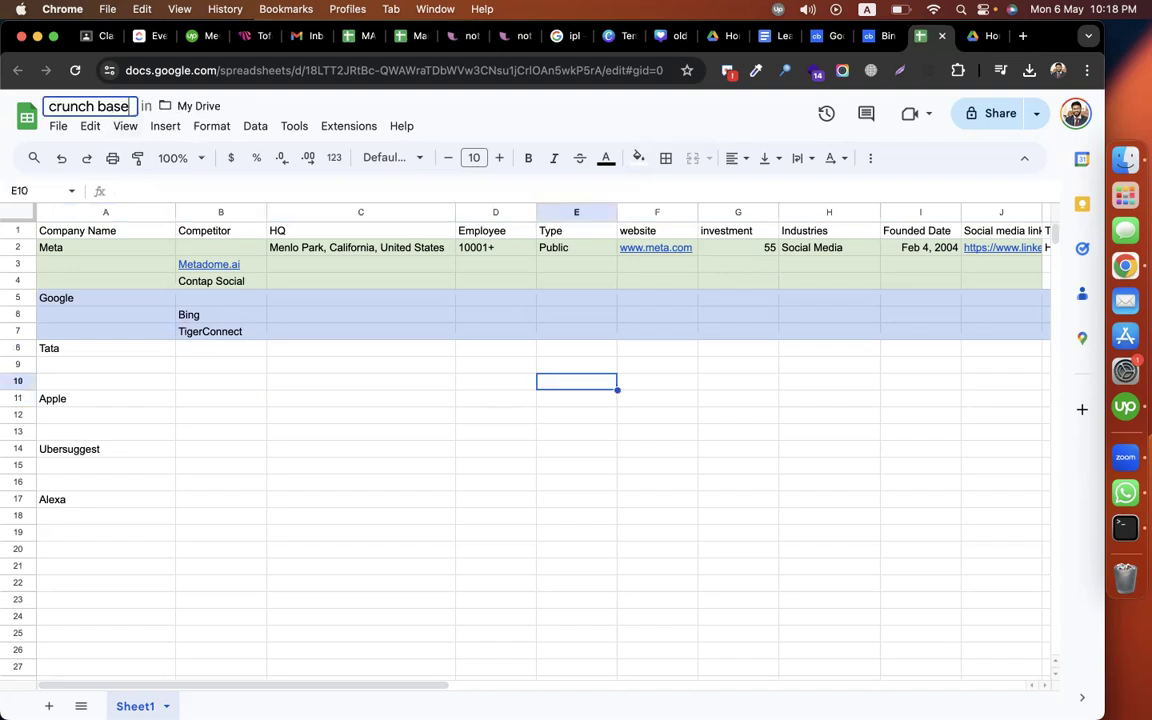
type("| COmpany")
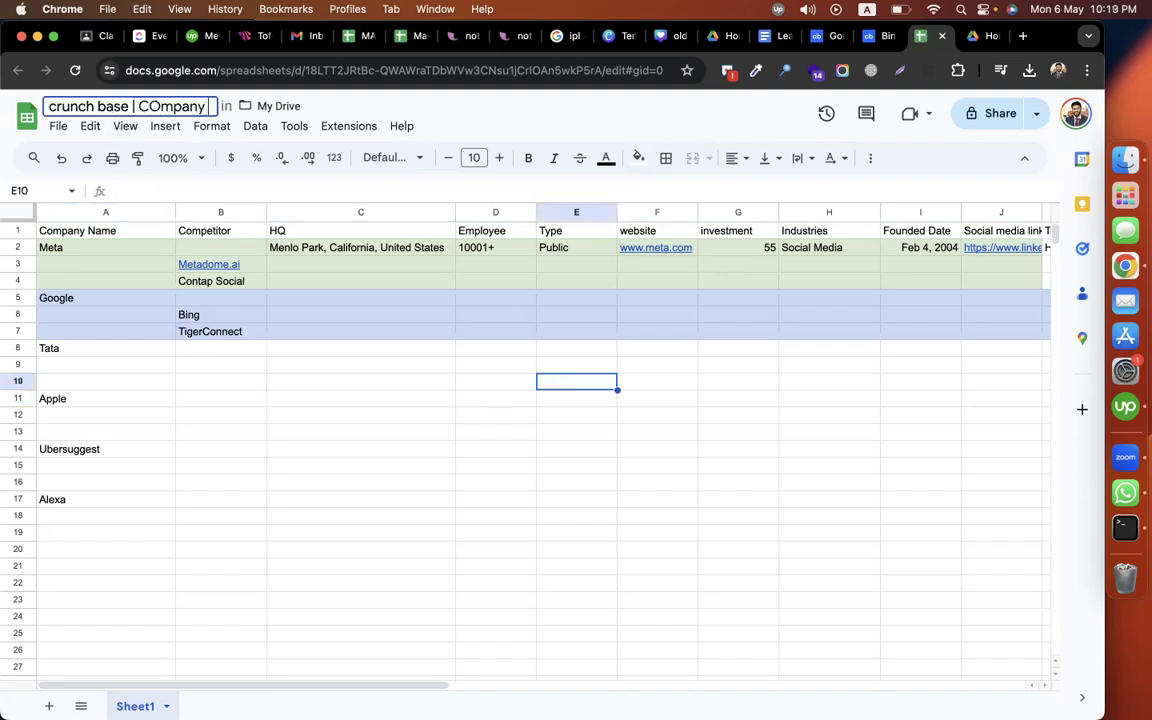
key("BackSpace")
key("BackSpace")
key("BackSpace")
key("BackSpace")
key("BackSpace")
key("BackSpace")
key("BackSpace")
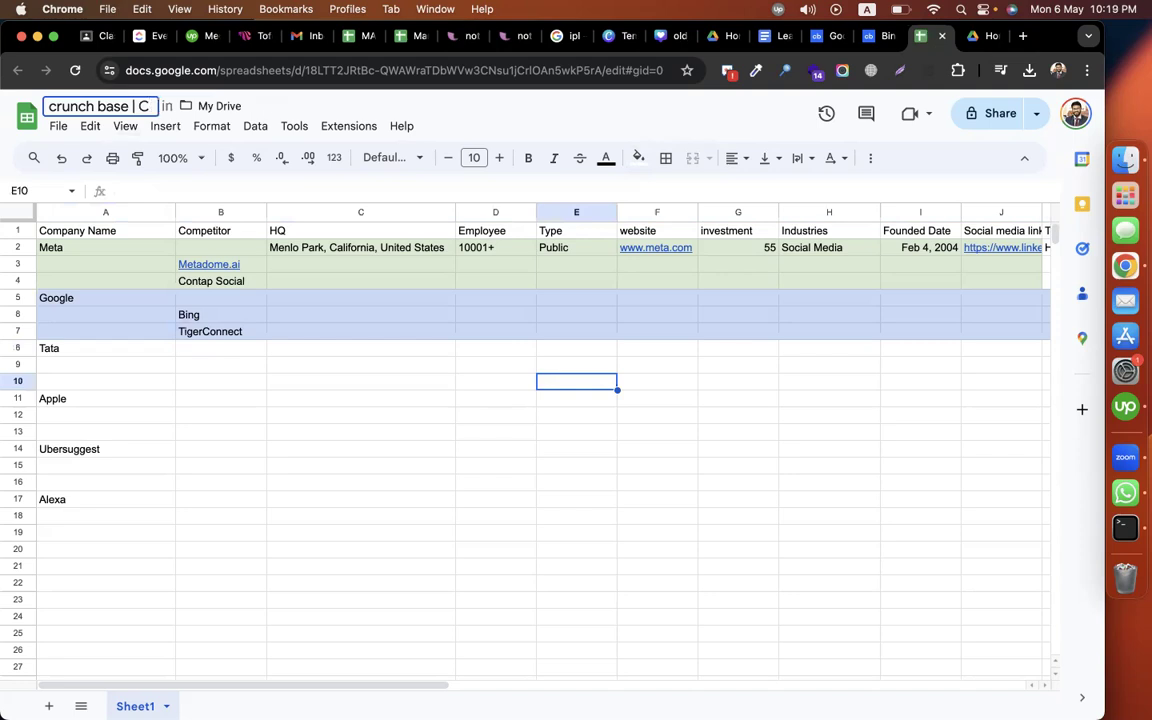
type("ompany ")
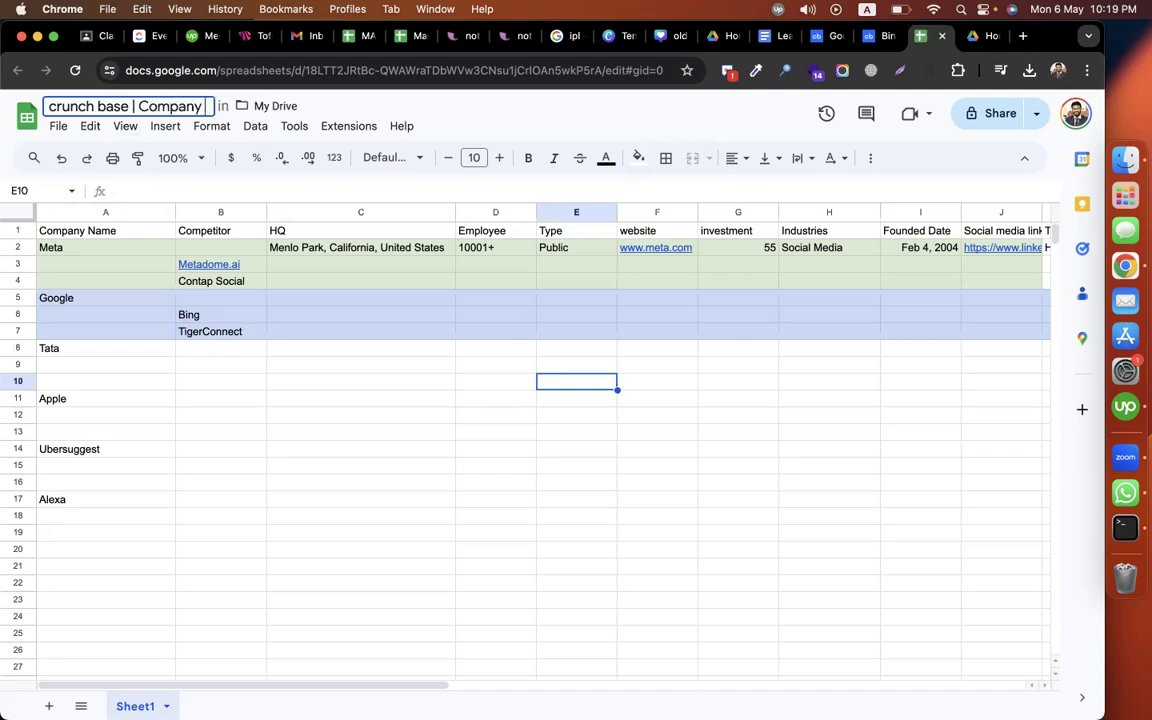
type("info")
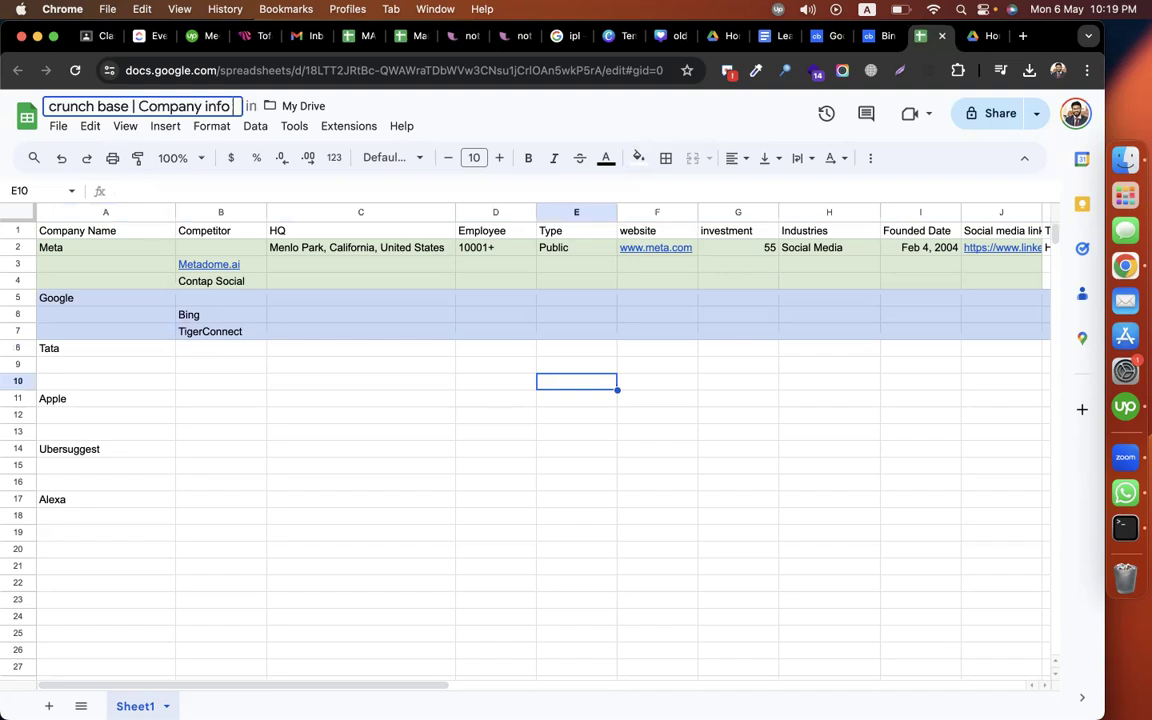
type(" scrap")
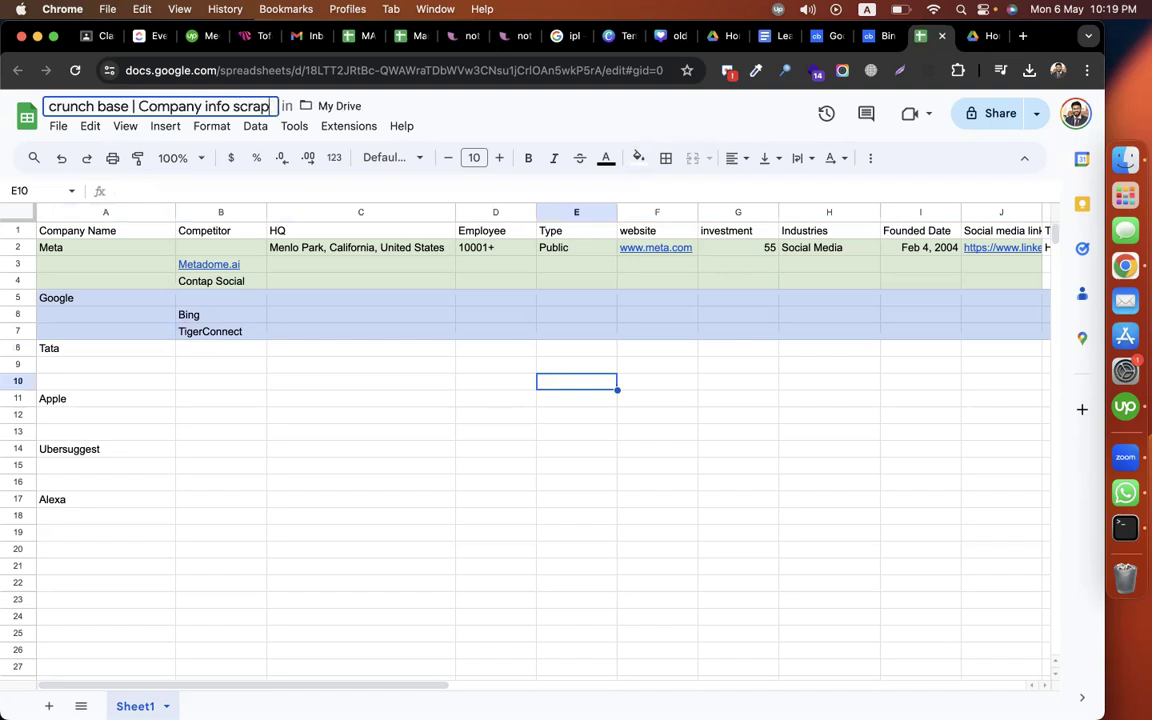
type("e +")
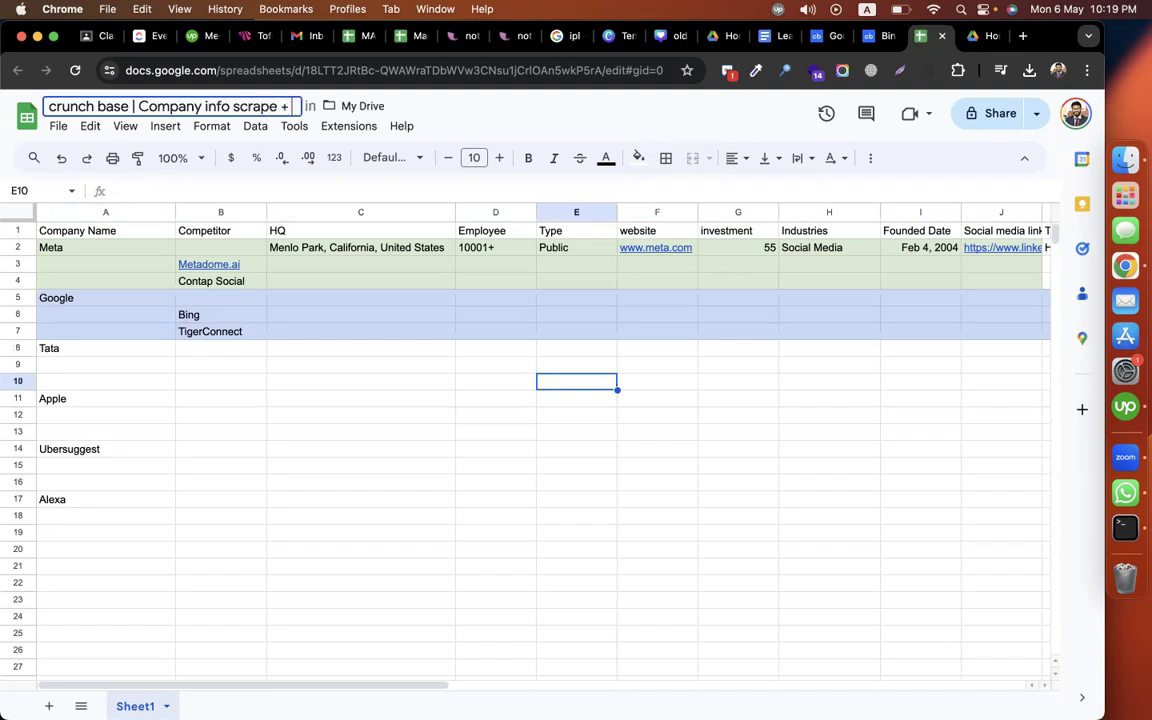
type(" compet")
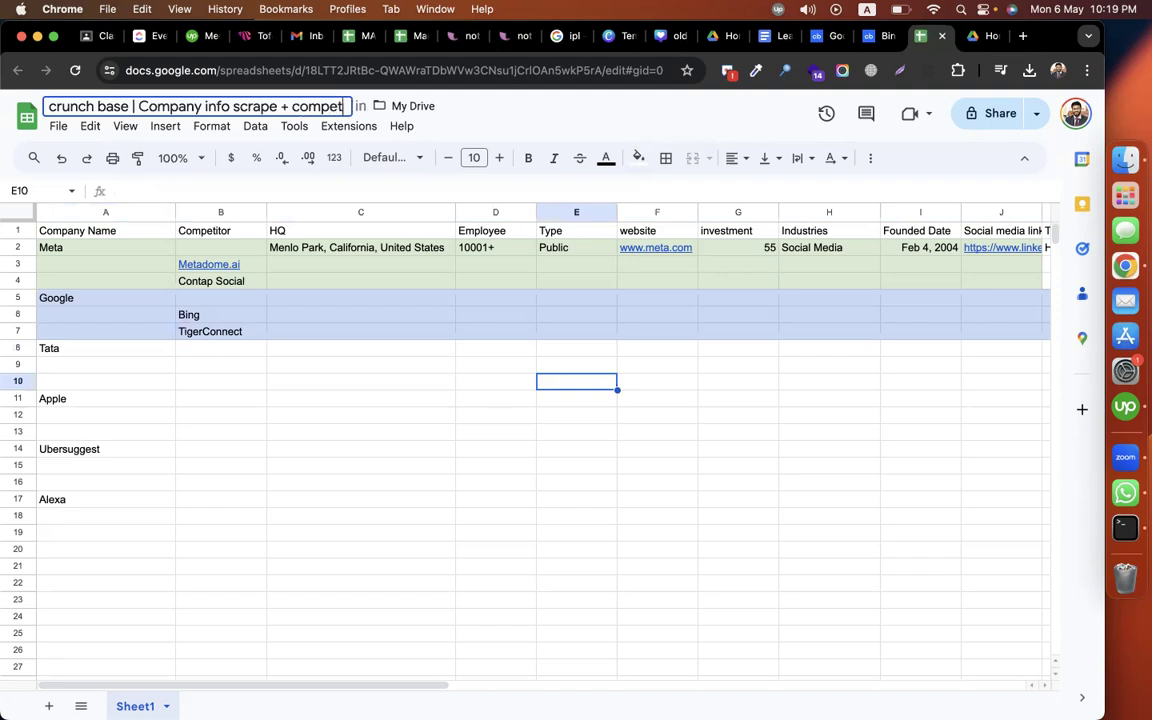
type("itor analys")
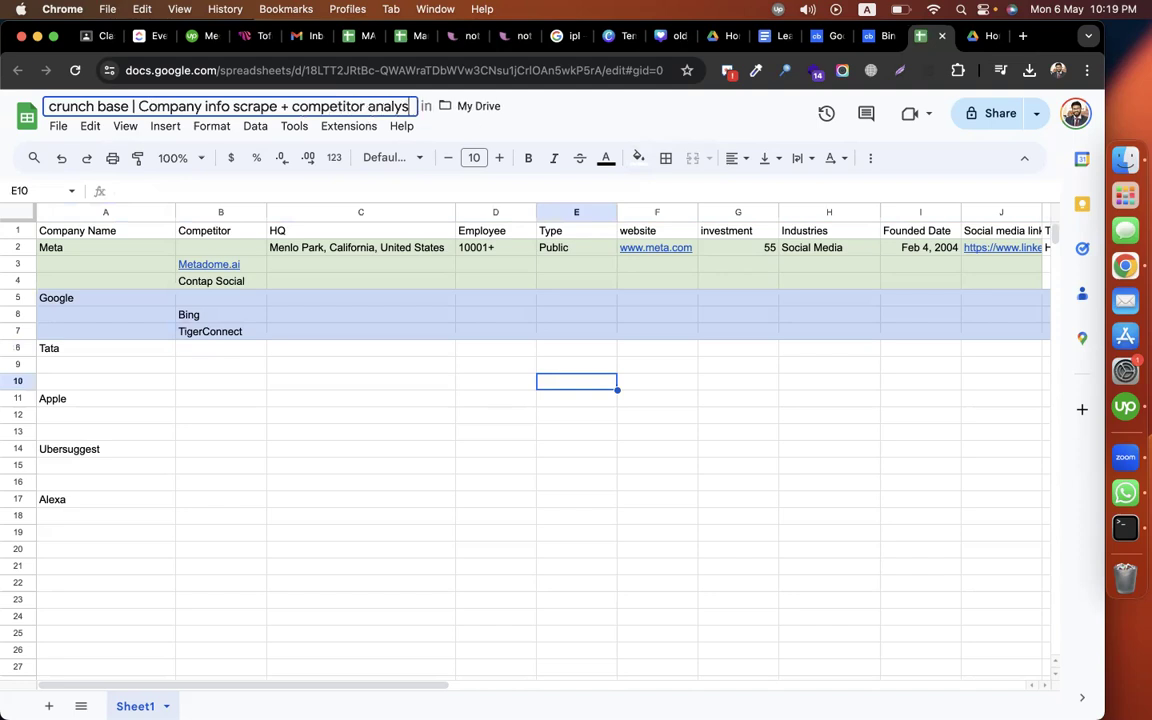
type("is")
left_click(346, 448)
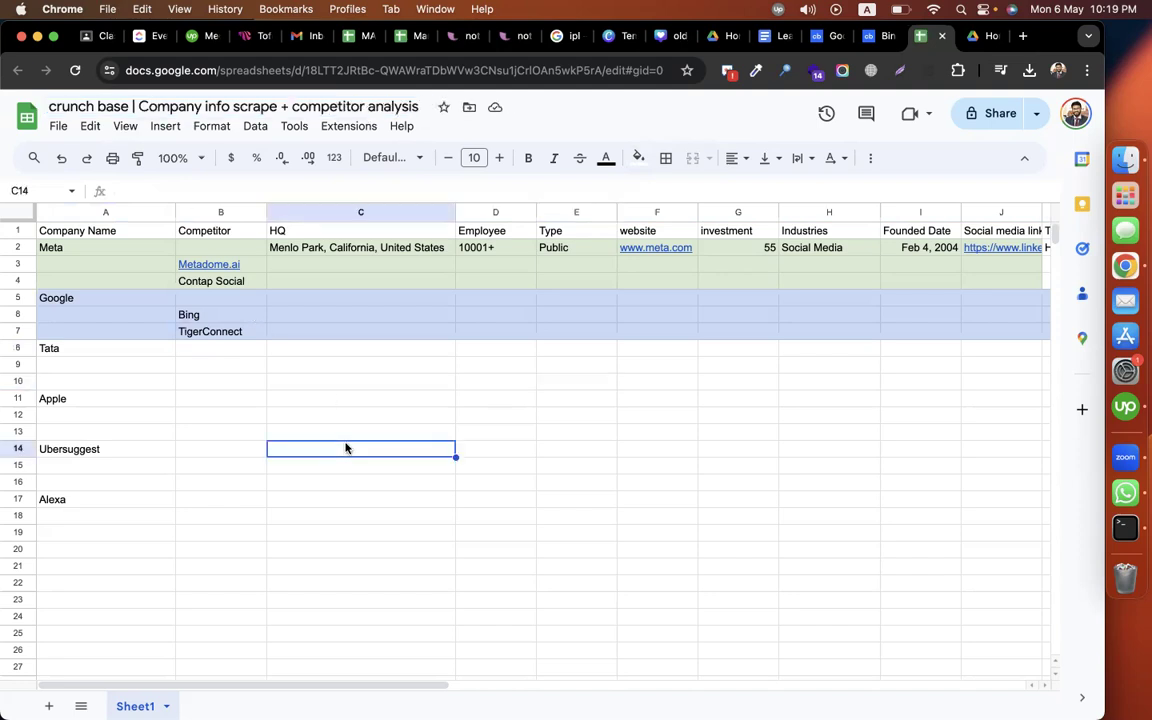
left_click_drag(70, 247, 75, 499)
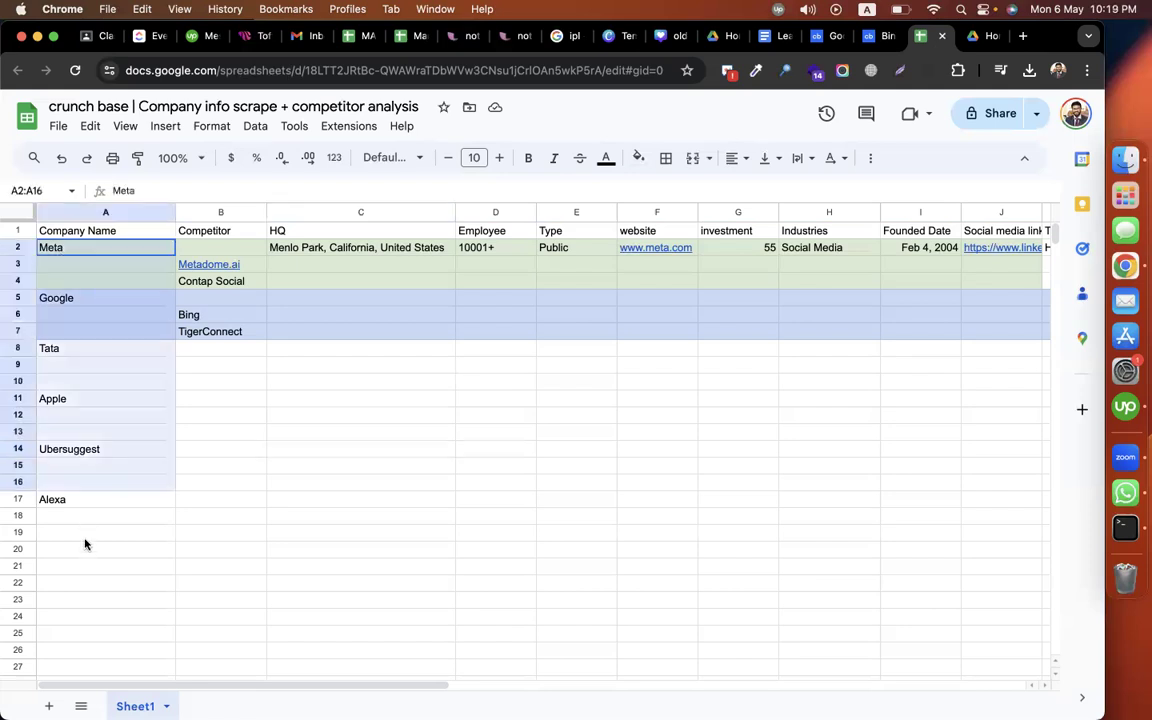
left_click(368, 470)
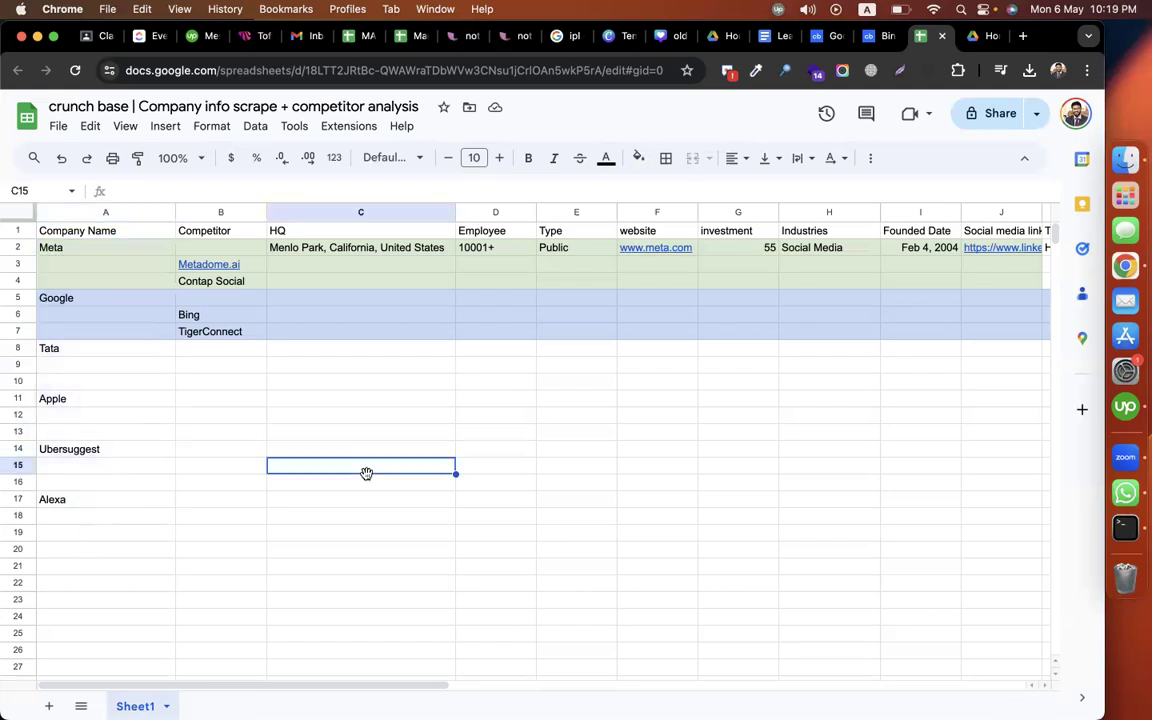
Step: Return to the Crunchbase home page and open the advanced search for companies
left_click(873, 38)
left_click(832, 37)
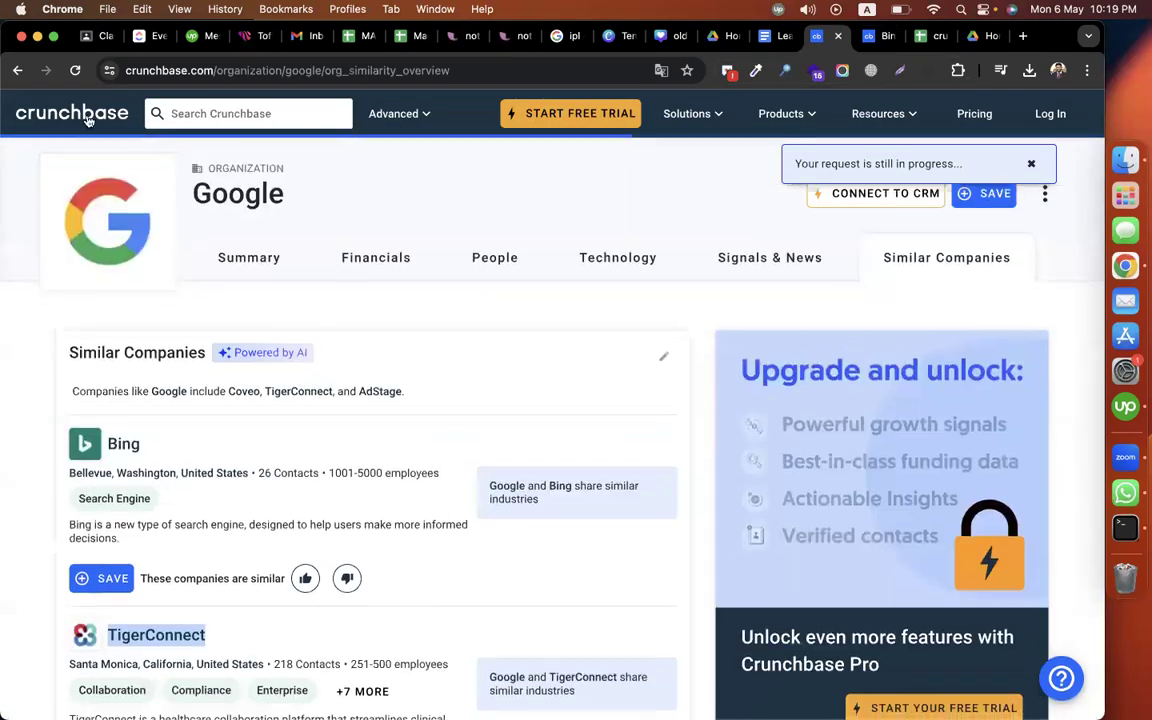
left_click(88, 118)
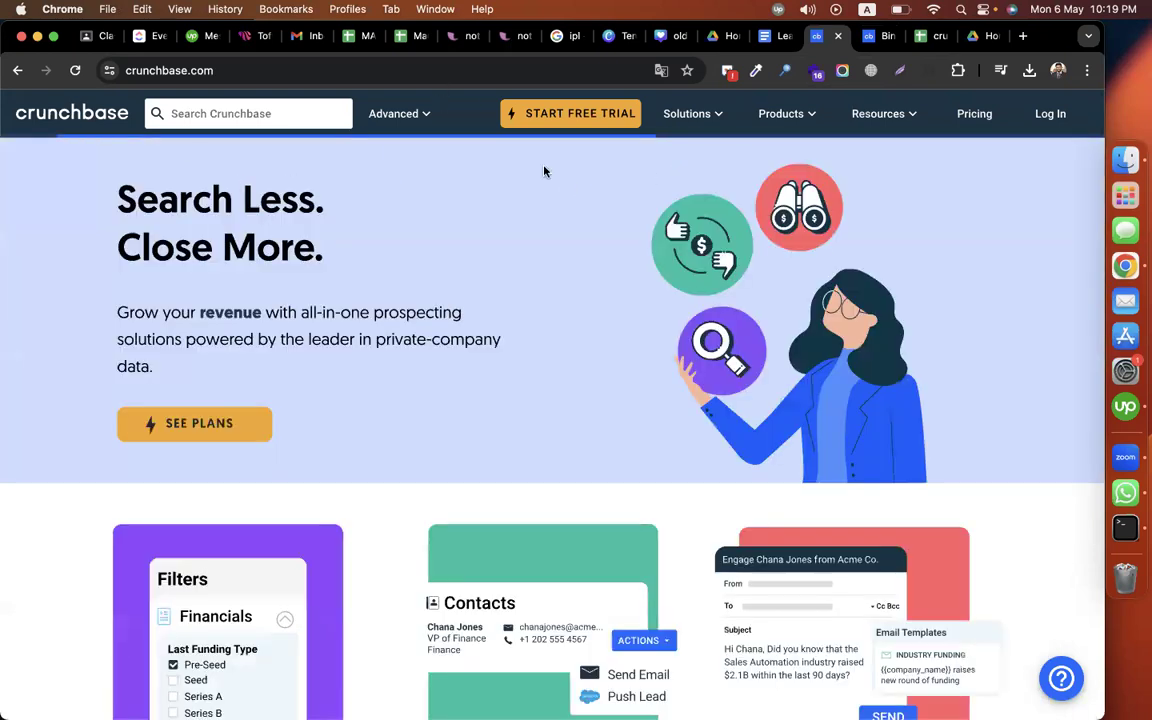
left_click(398, 116)
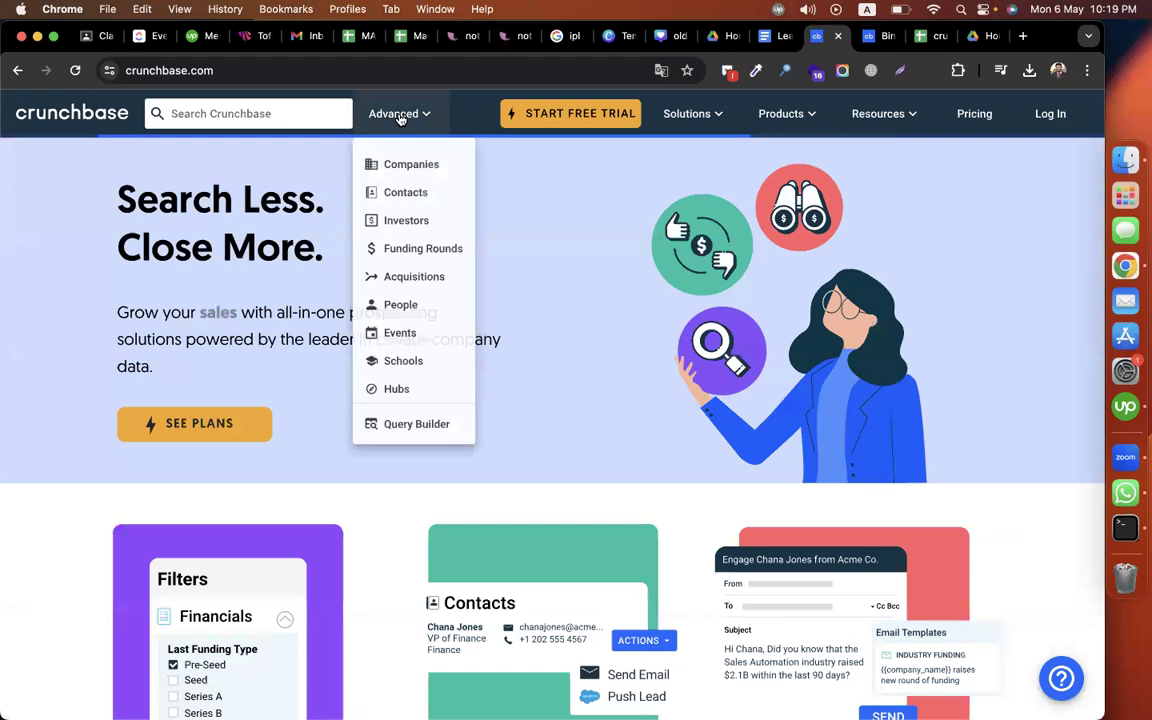
left_click(410, 163)
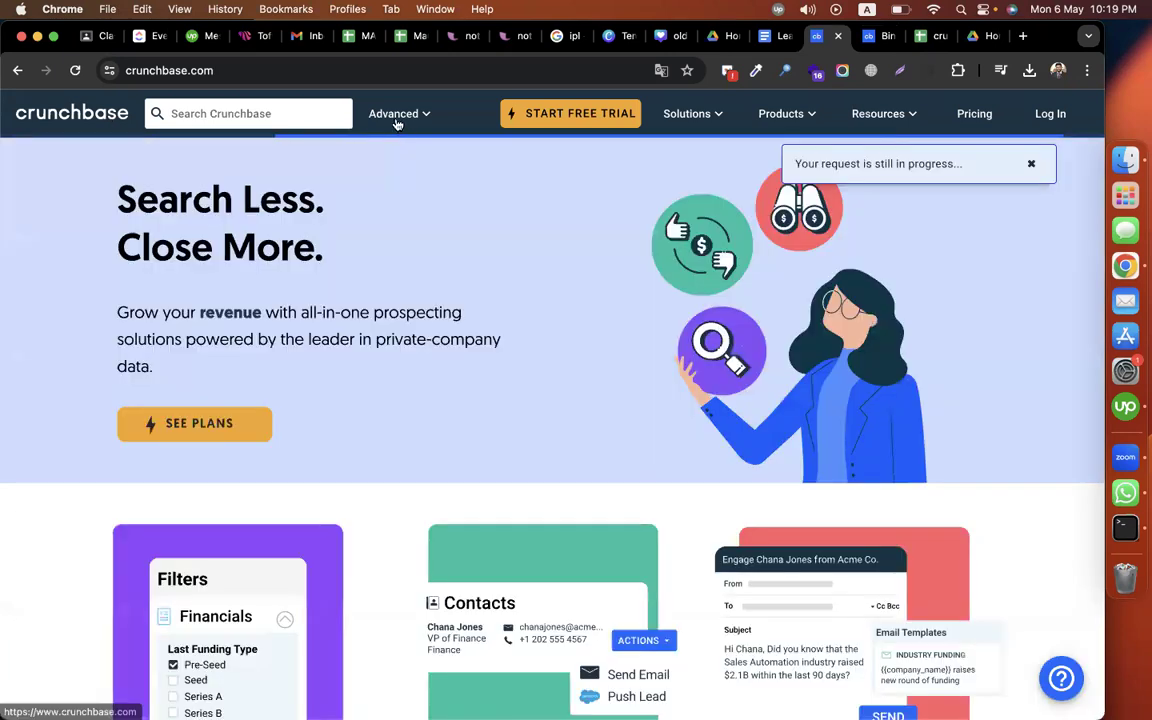
left_click(397, 118)
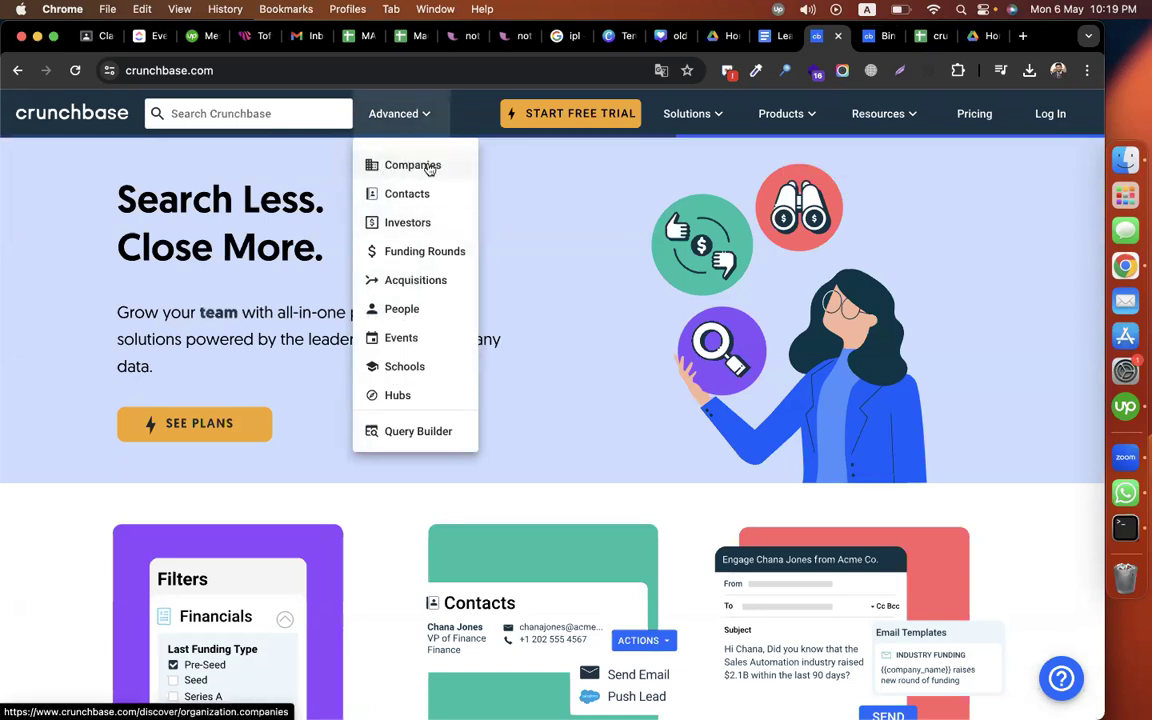
left_click(397, 168)
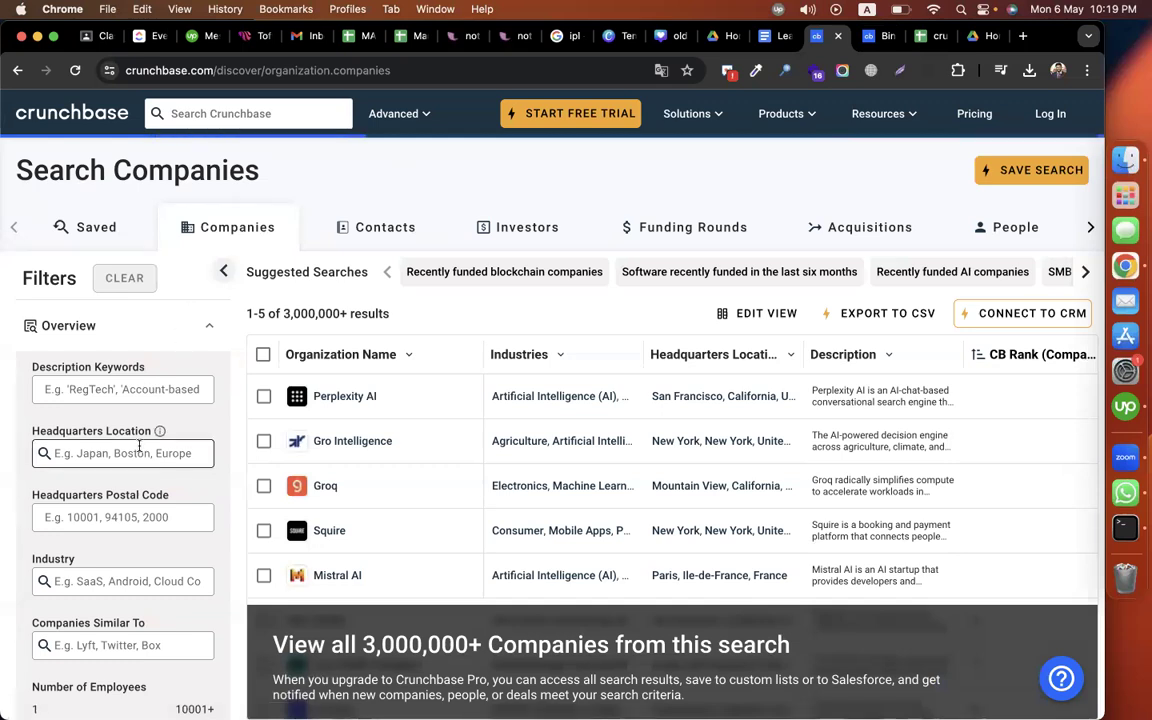
Step: Filter the company search by industry, selecting all Education subcategories
scroll(110, 488, "down", 2)
left_click(105, 485)
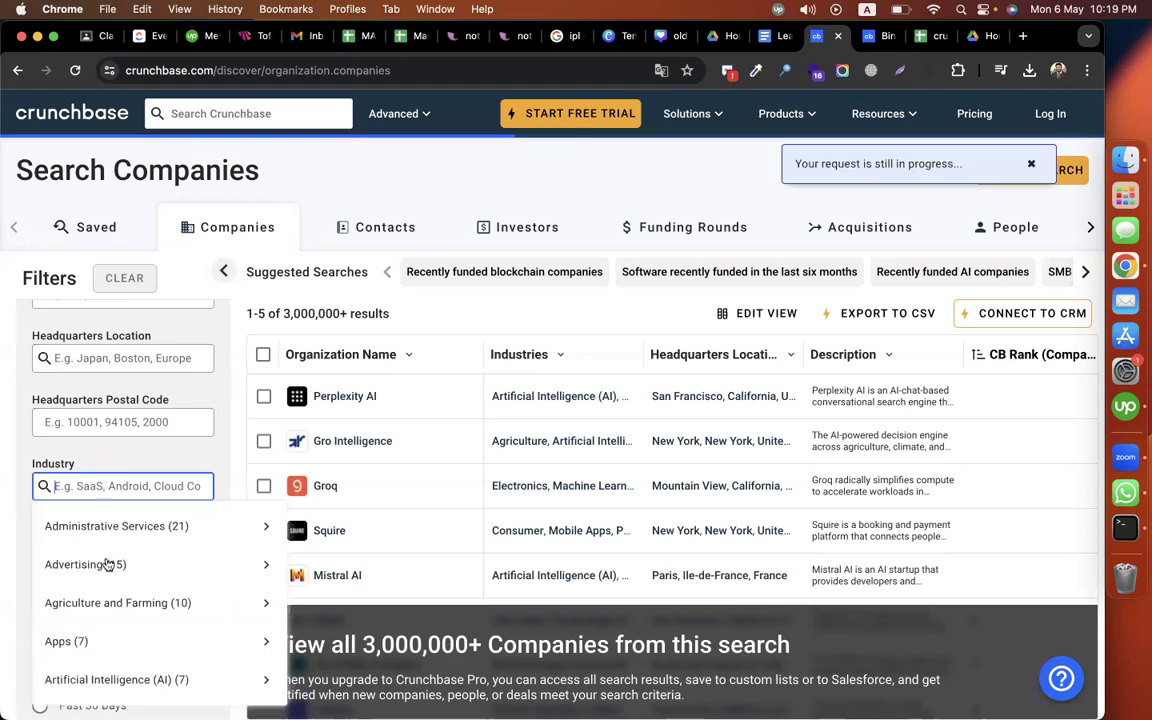
scroll(108, 565, "down", 3)
scroll(108, 565, "down", 8)
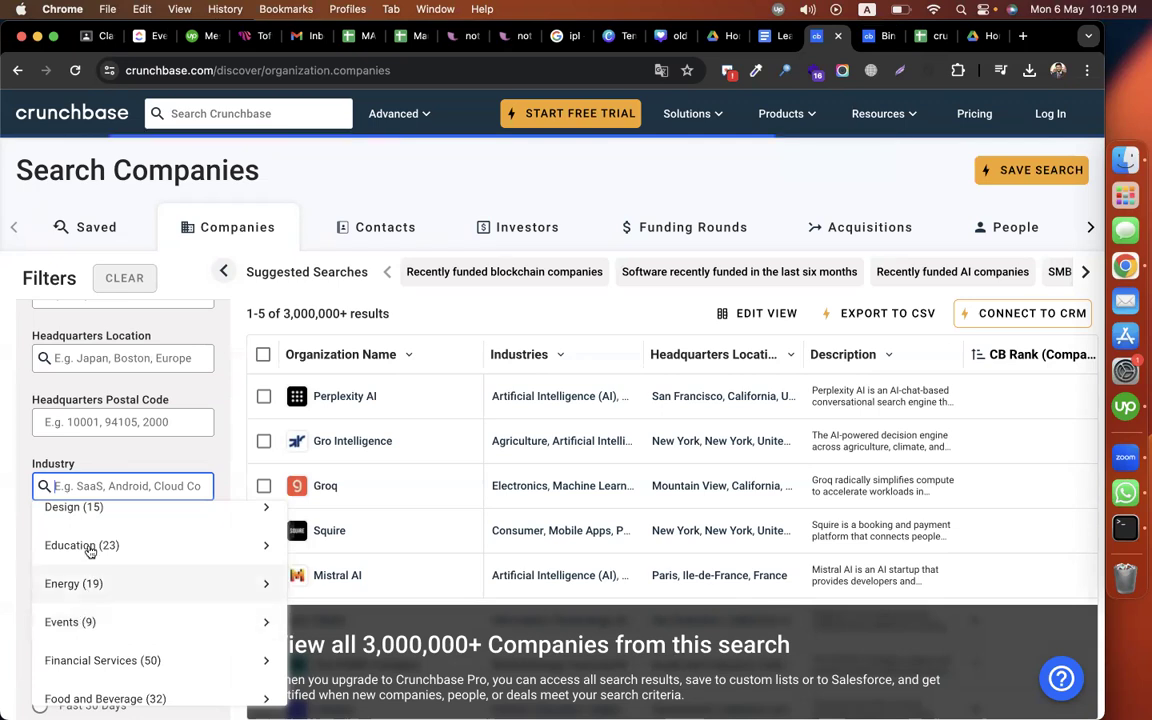
left_click(92, 548)
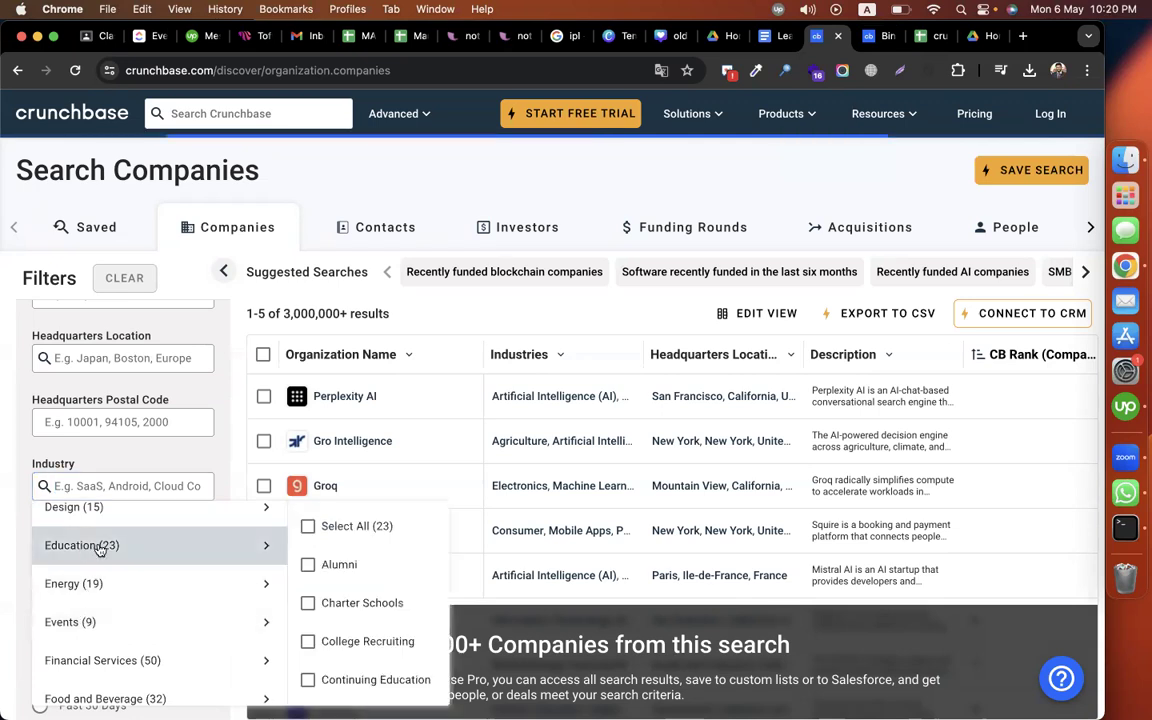
left_click(360, 526)
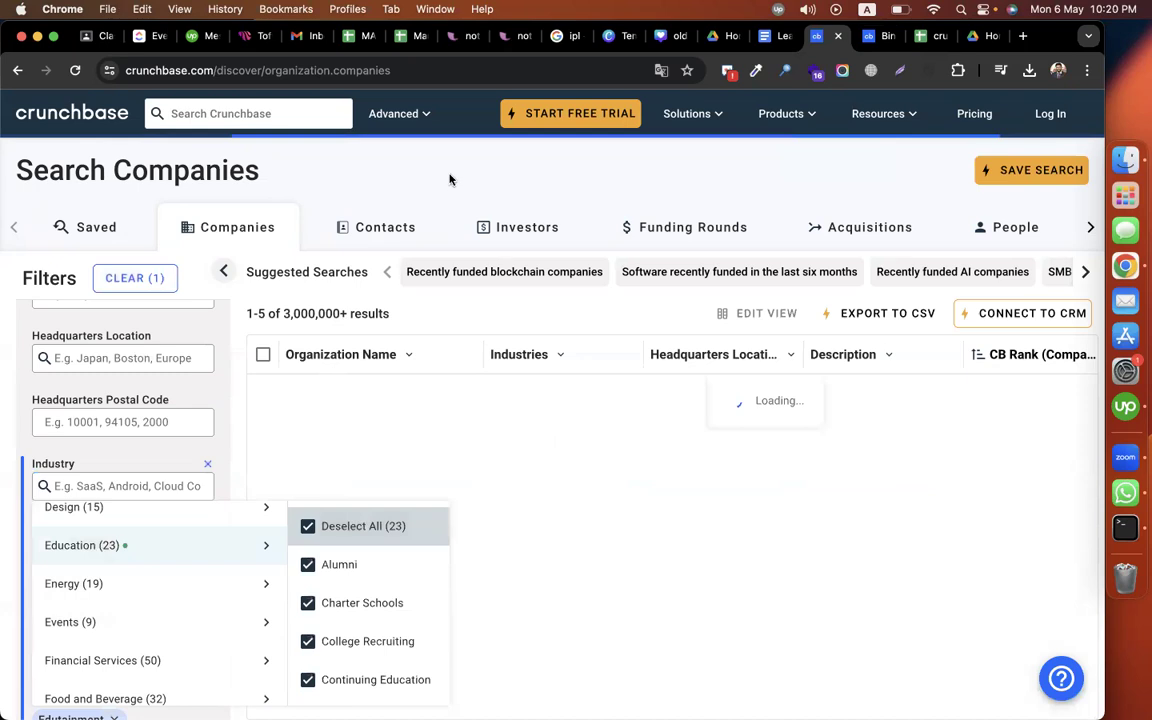
left_click(450, 180)
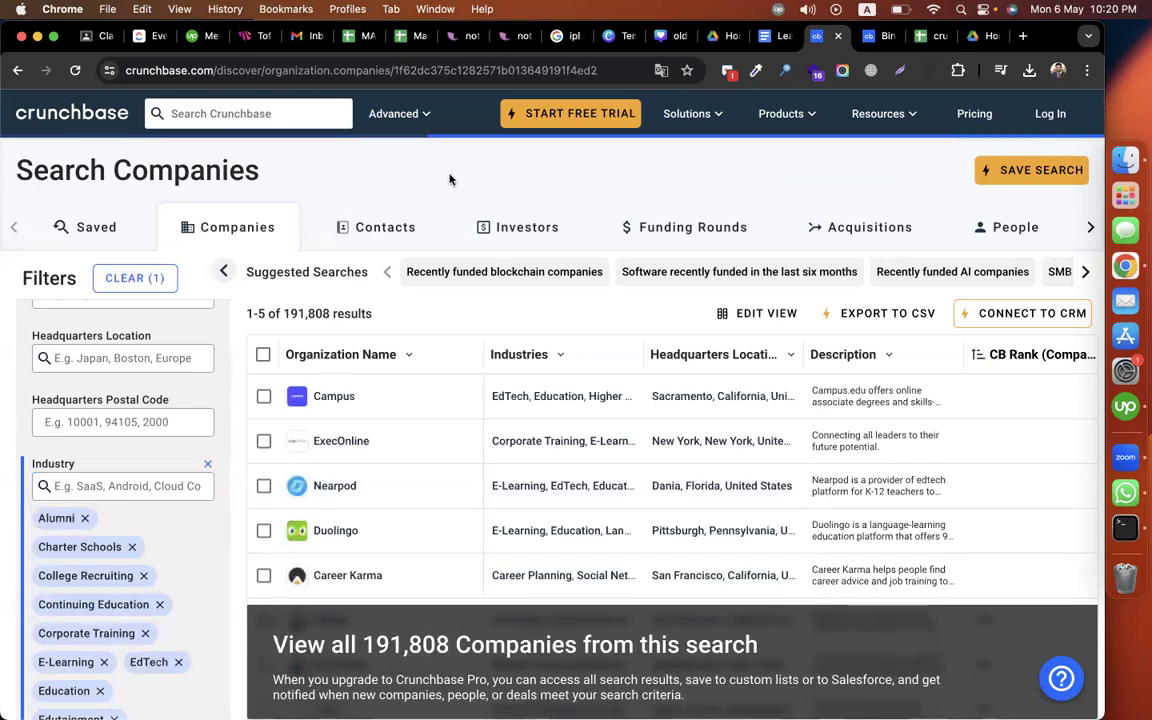
Step: Try to filter the companies by the headquarters location "United" and remove that filter
left_click(102, 486)
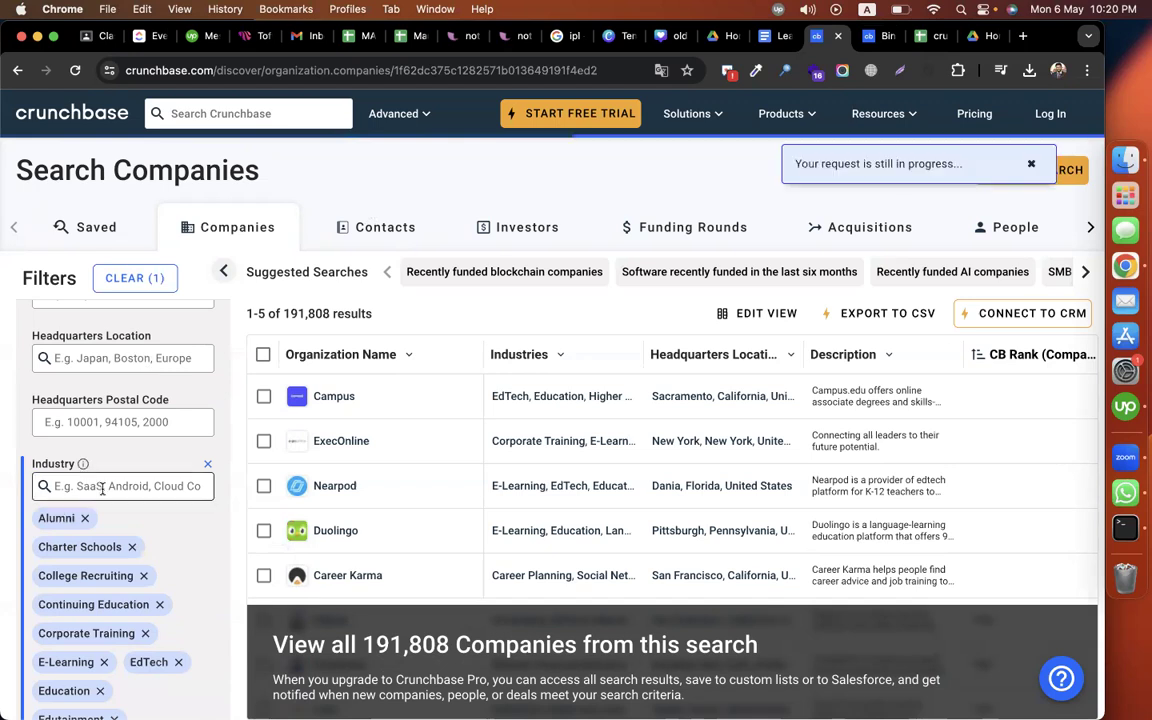
scroll(102, 488, "up", 2)
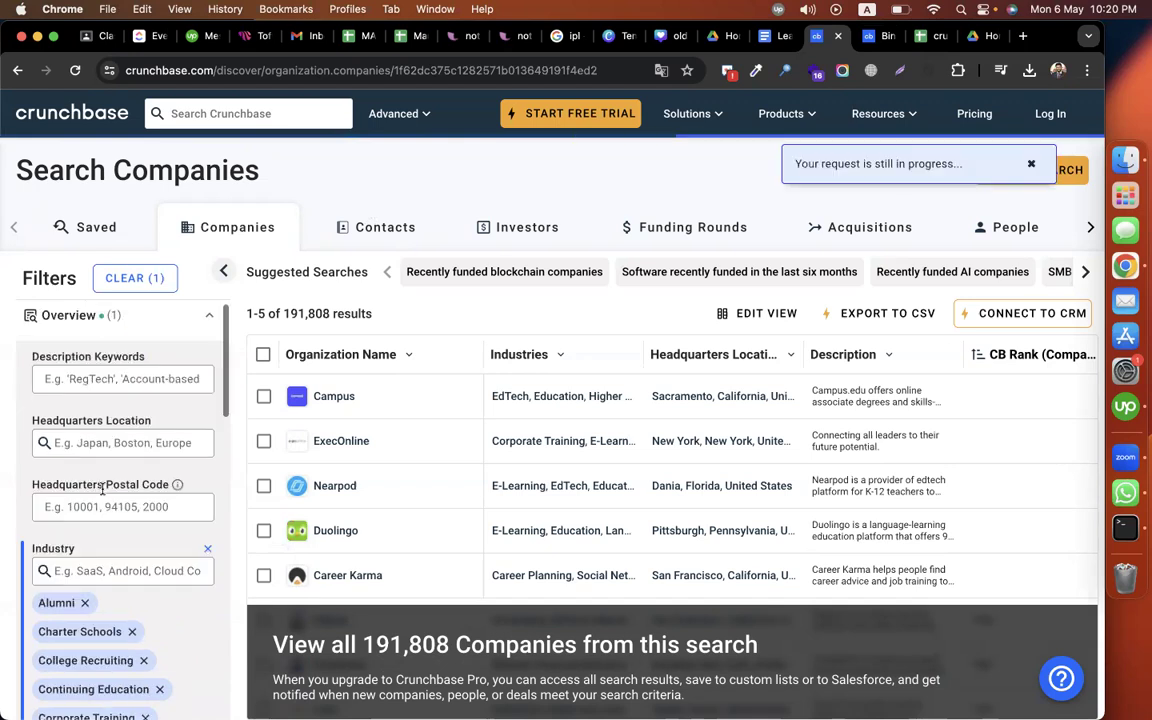
left_click(141, 443)
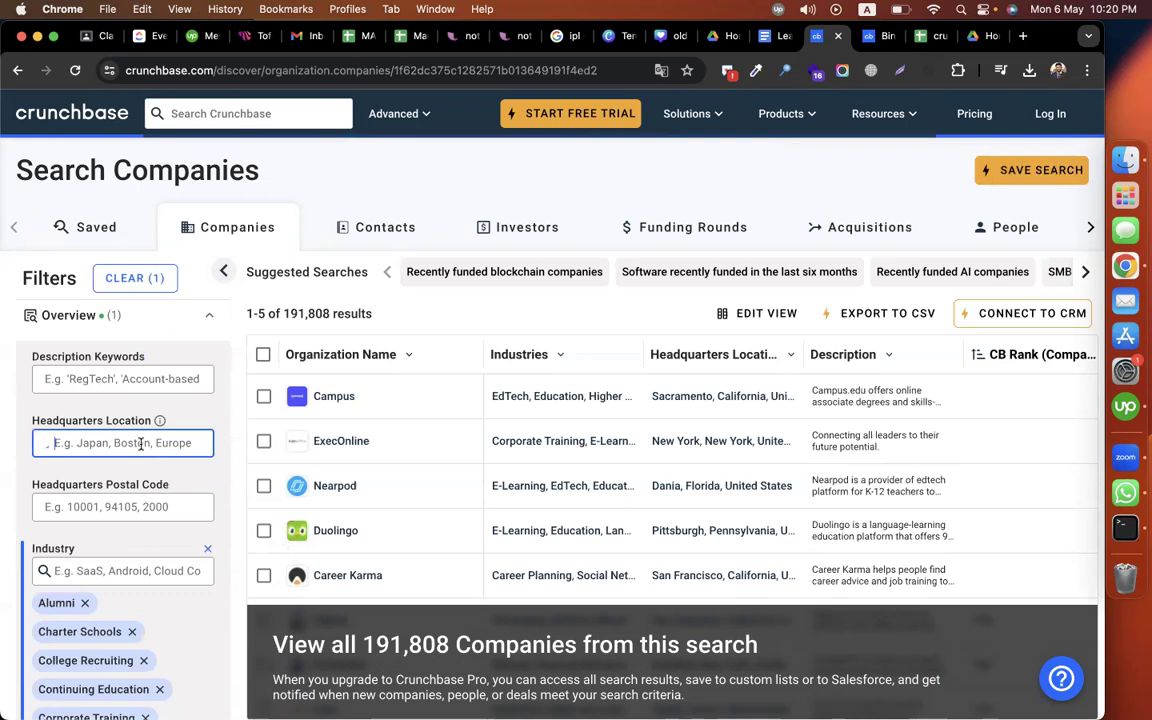
type("united")
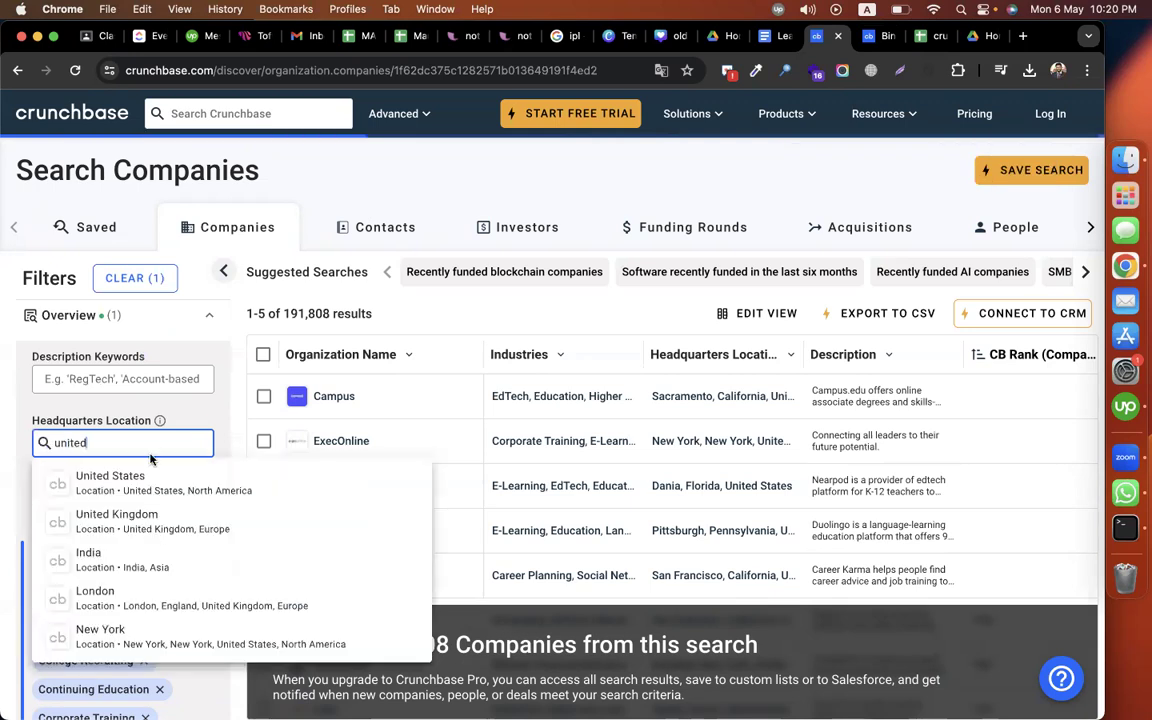
left_click(113, 483)
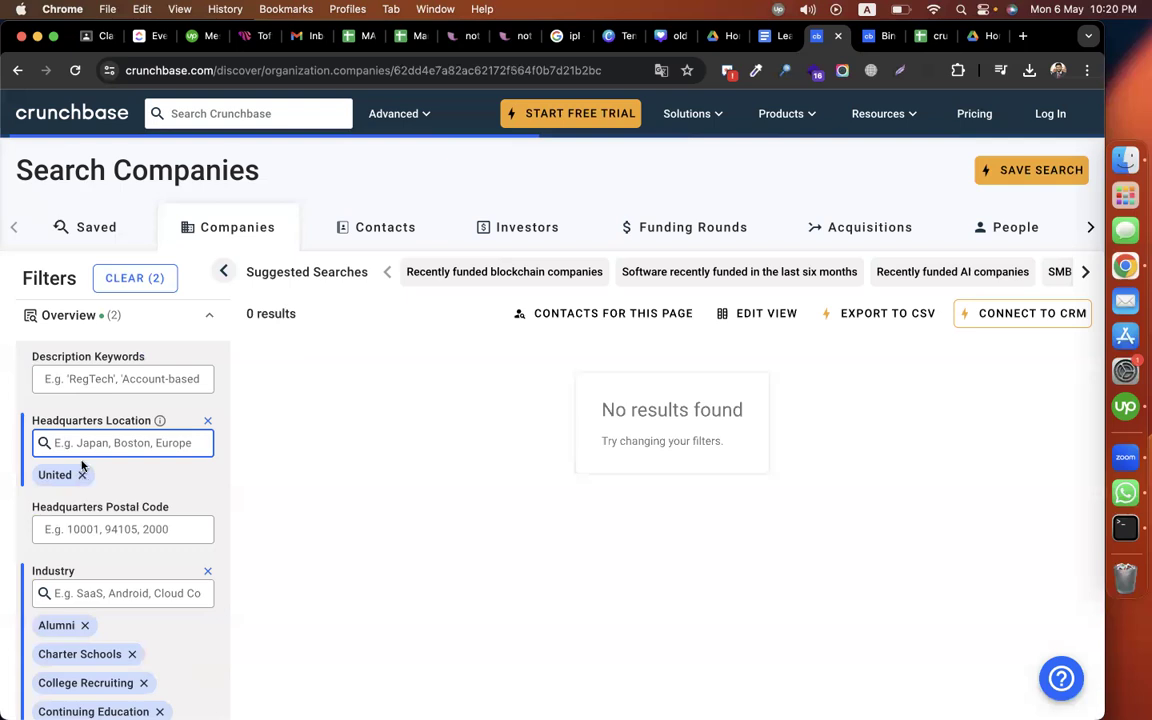
left_click(82, 476)
Step: Filter the company search by headquarters location, choosing the suggested United States
left_click(85, 442)
type("u")
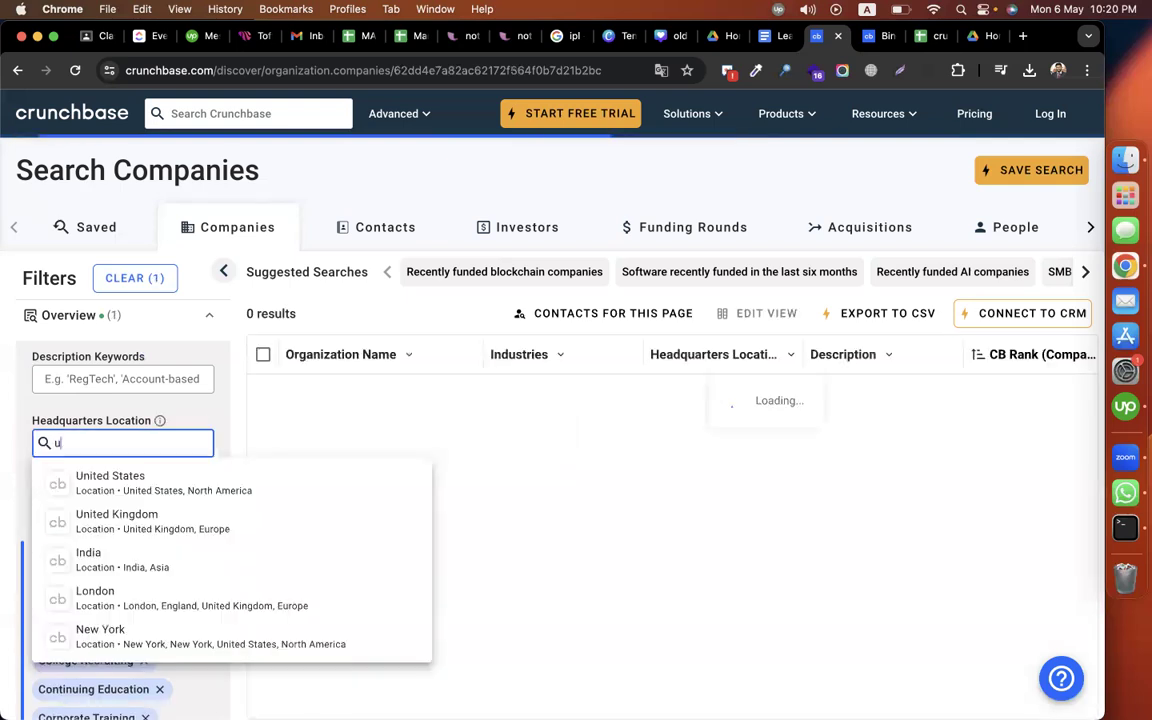
type("nited")
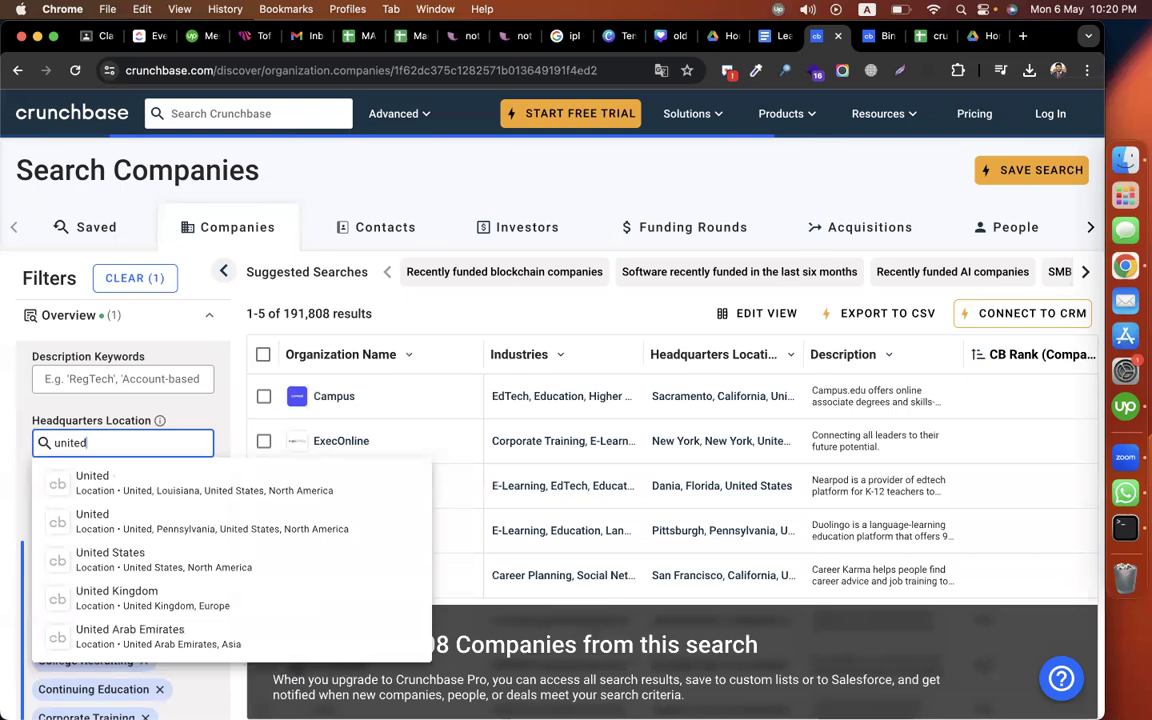
key("BackSpace")
key("BackSpace")
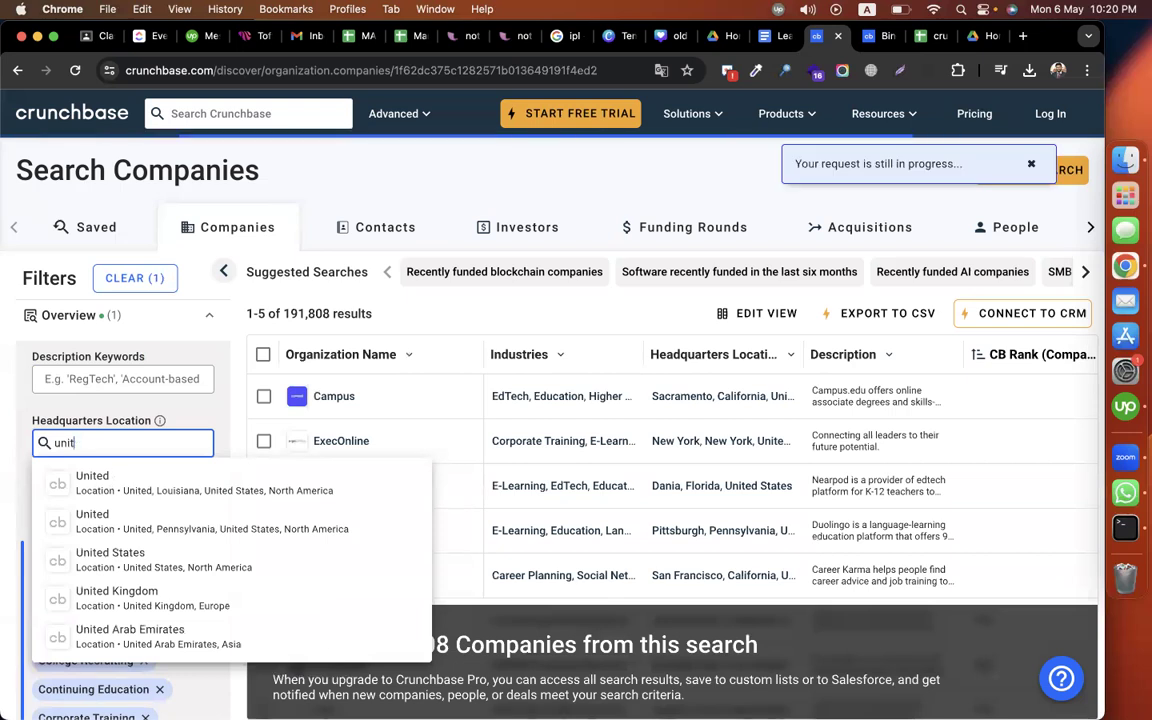
key("BackSpace")
key("BackSpace")
key("BackSpace")
key("BackSpace")
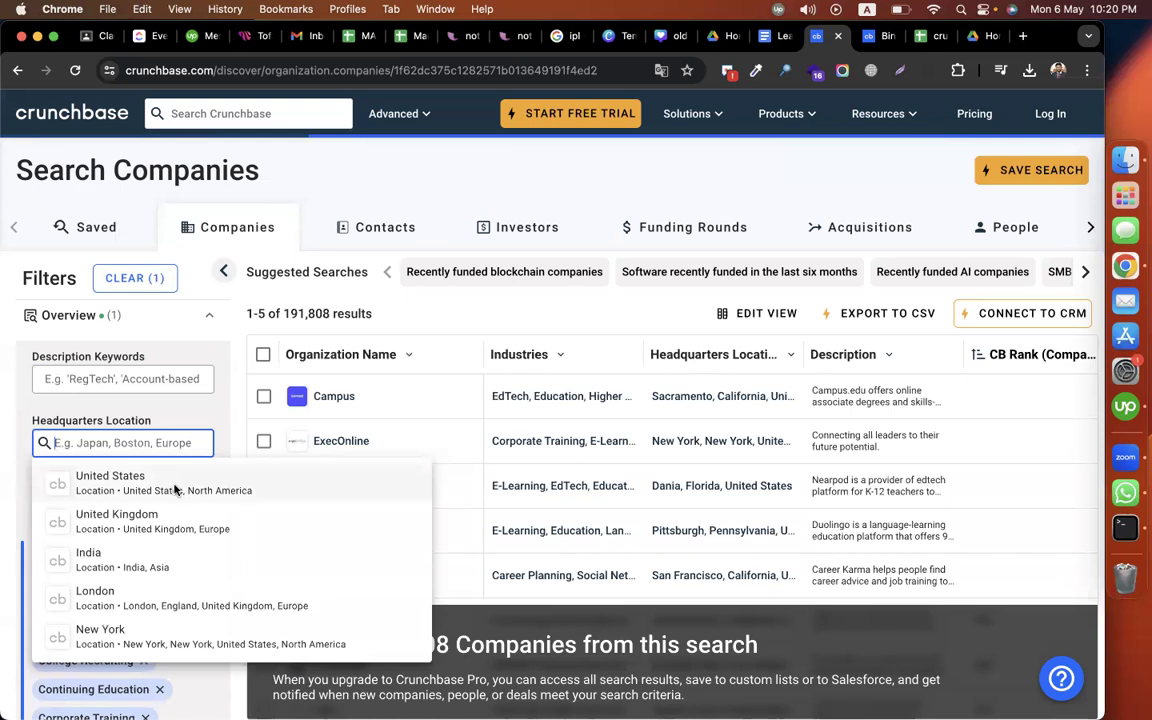
left_click(174, 490)
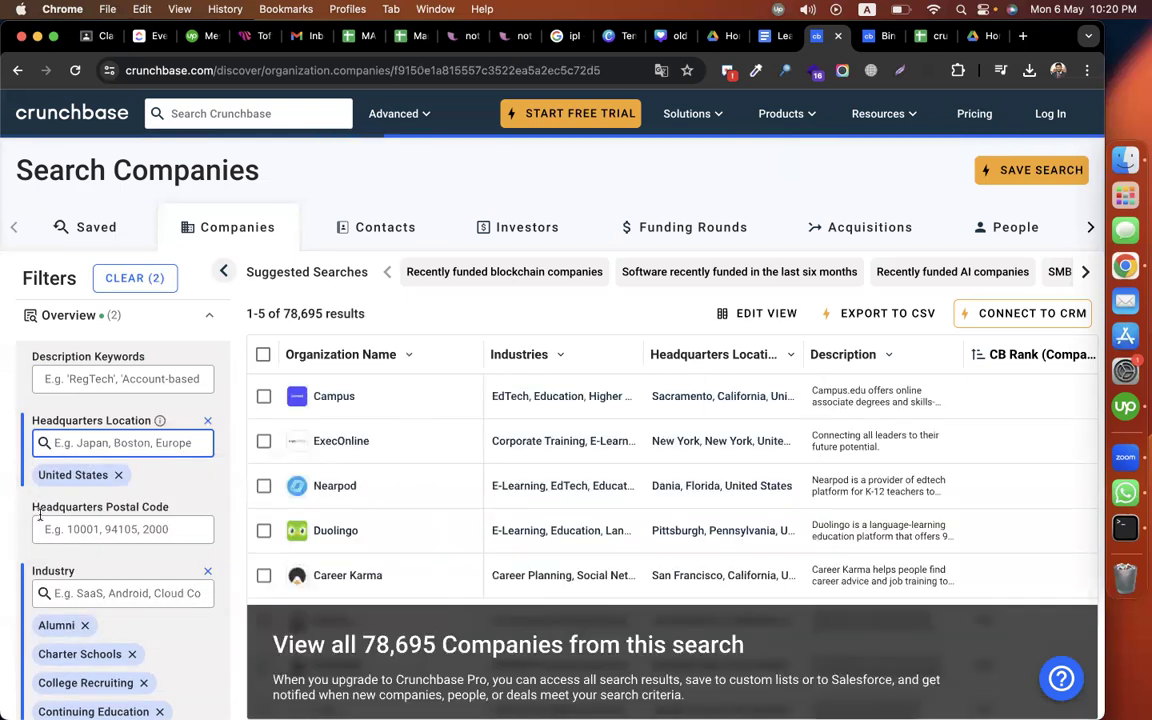
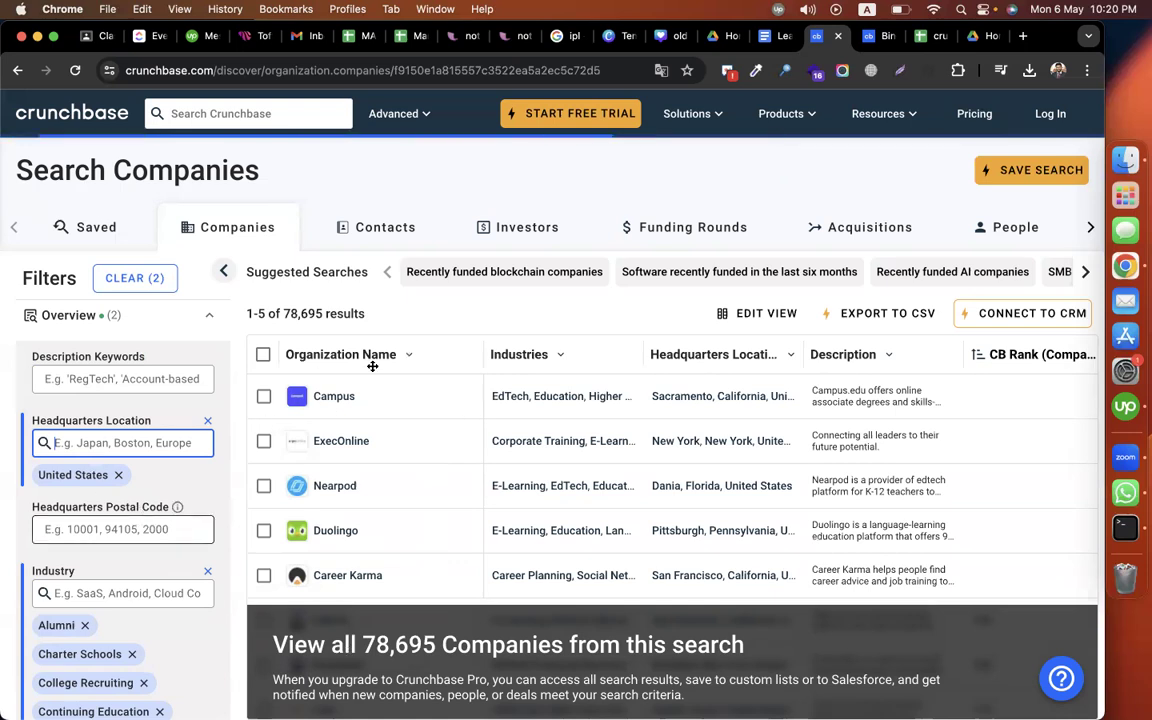
Step: Open the Campus company page from the filtered search results in a separate browser tab
left_click(272, 113)
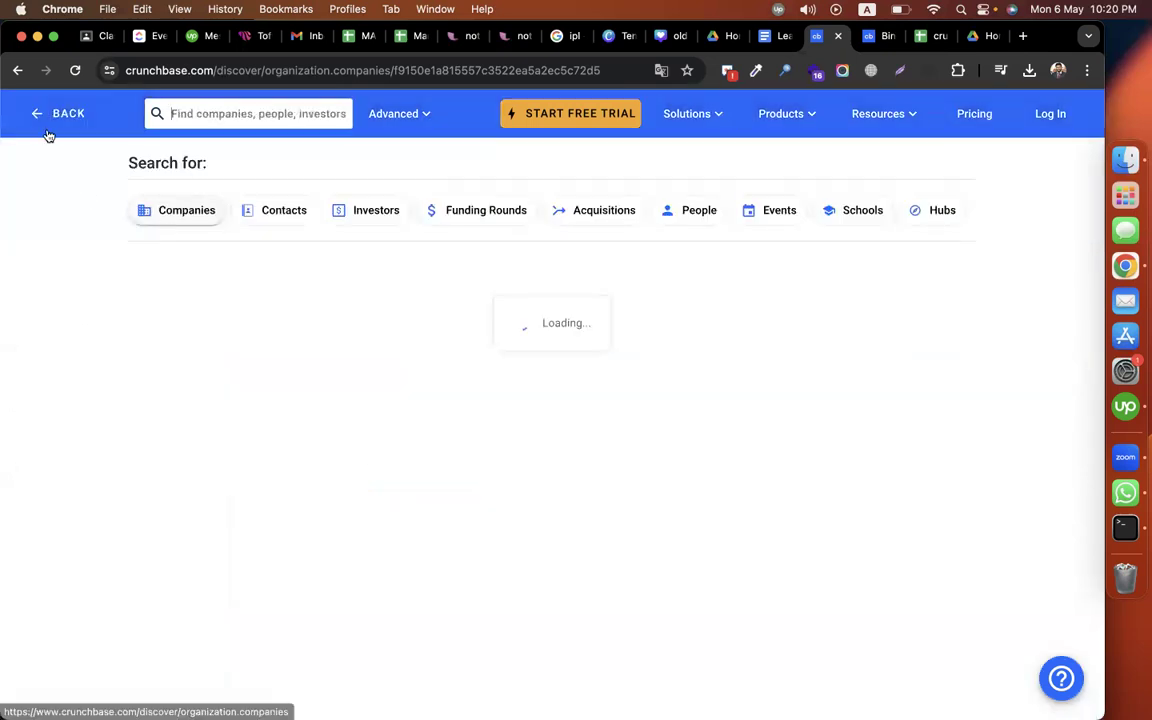
key("Escape")
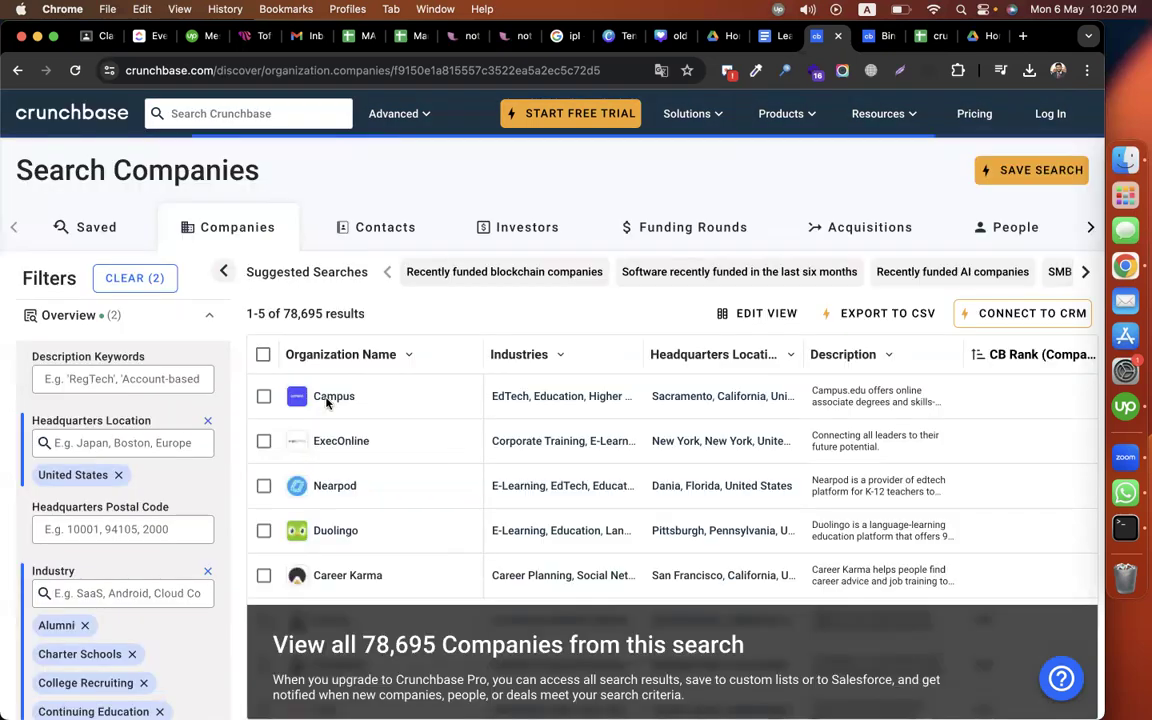
right_click(330, 397)
left_click(390, 375)
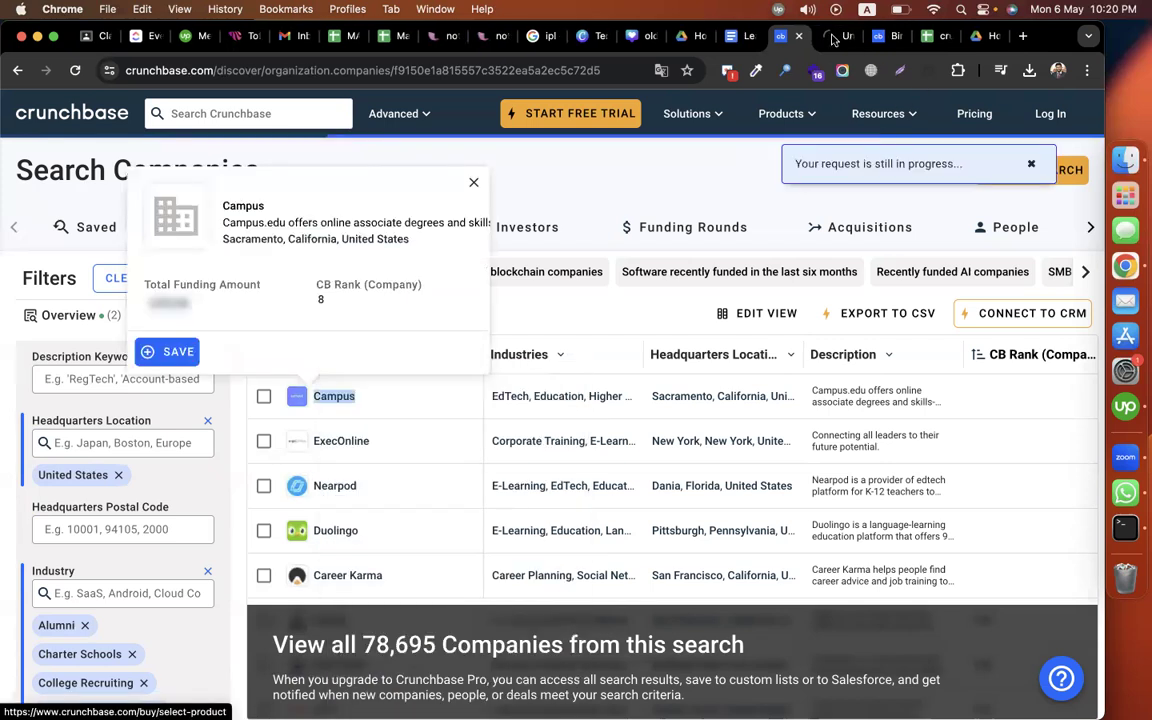
left_click(832, 37)
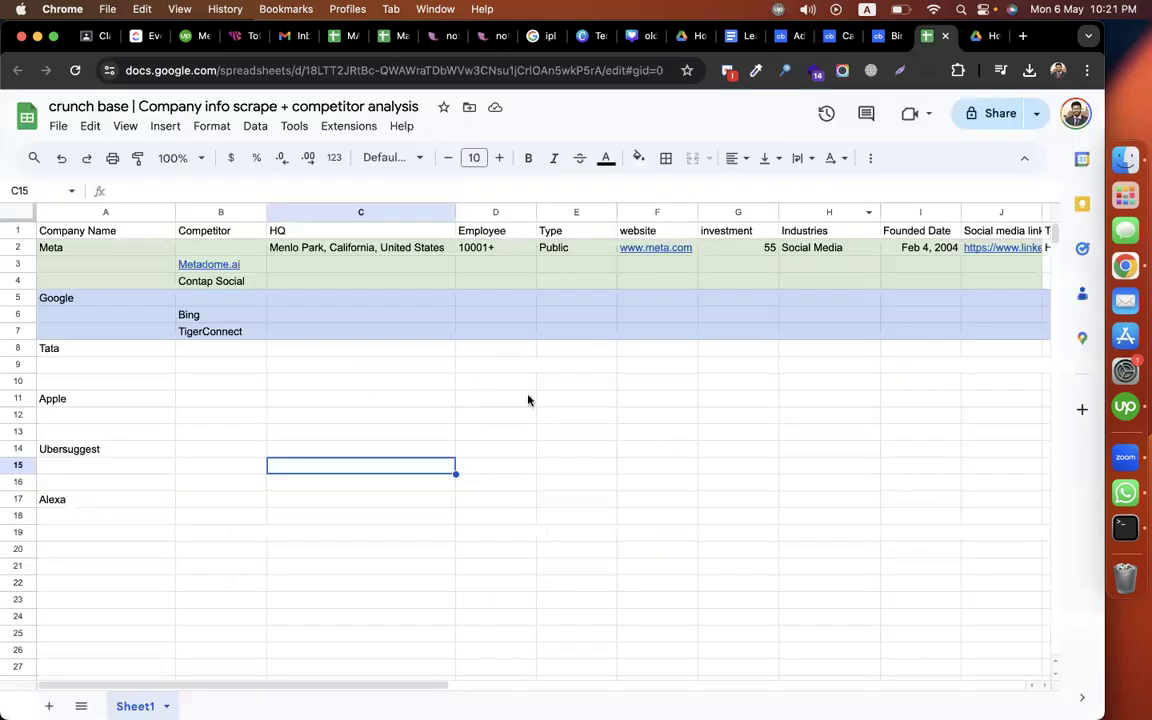
Step: Share the "crunch base | Company info scrape + competitor analysis" sheet with anyone who has the link as Viewer and copy its link
left_click(656, 432)
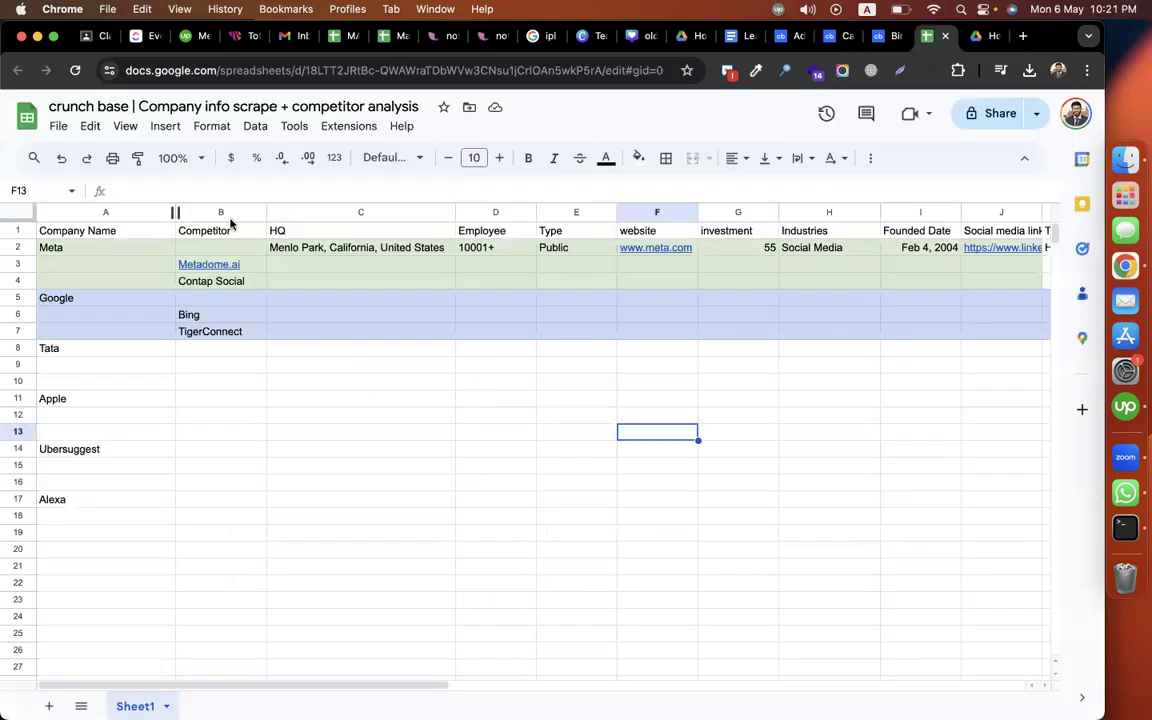
left_click(1000, 113)
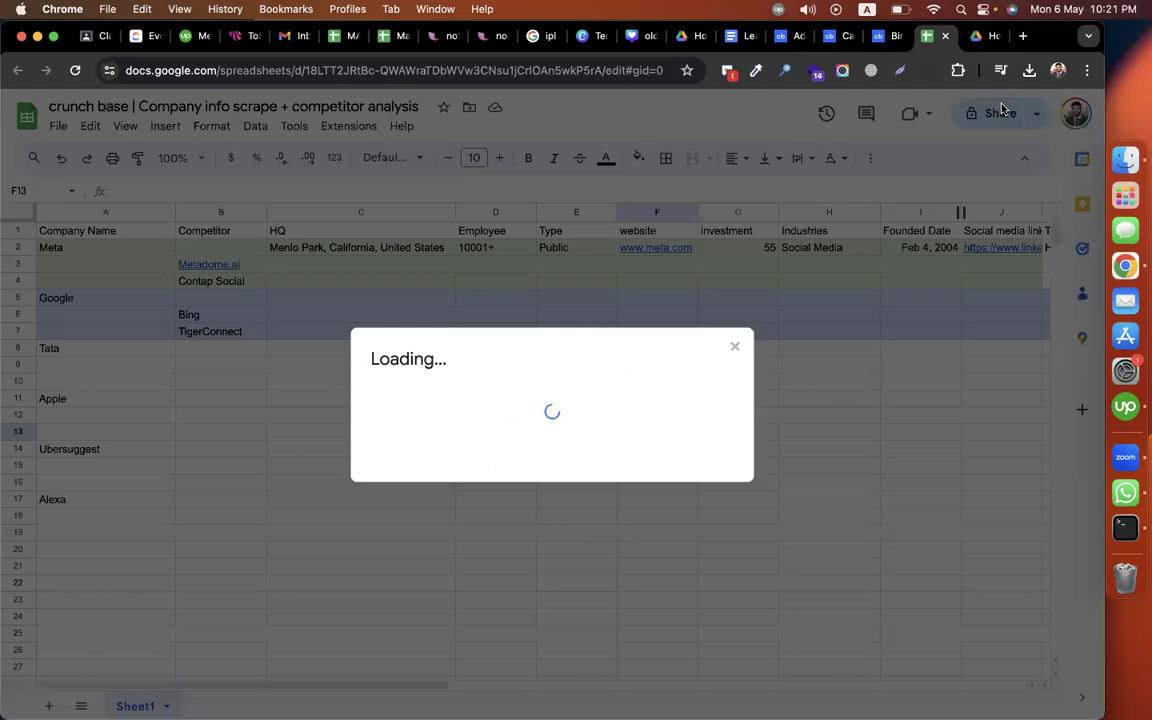
left_click(462, 480)
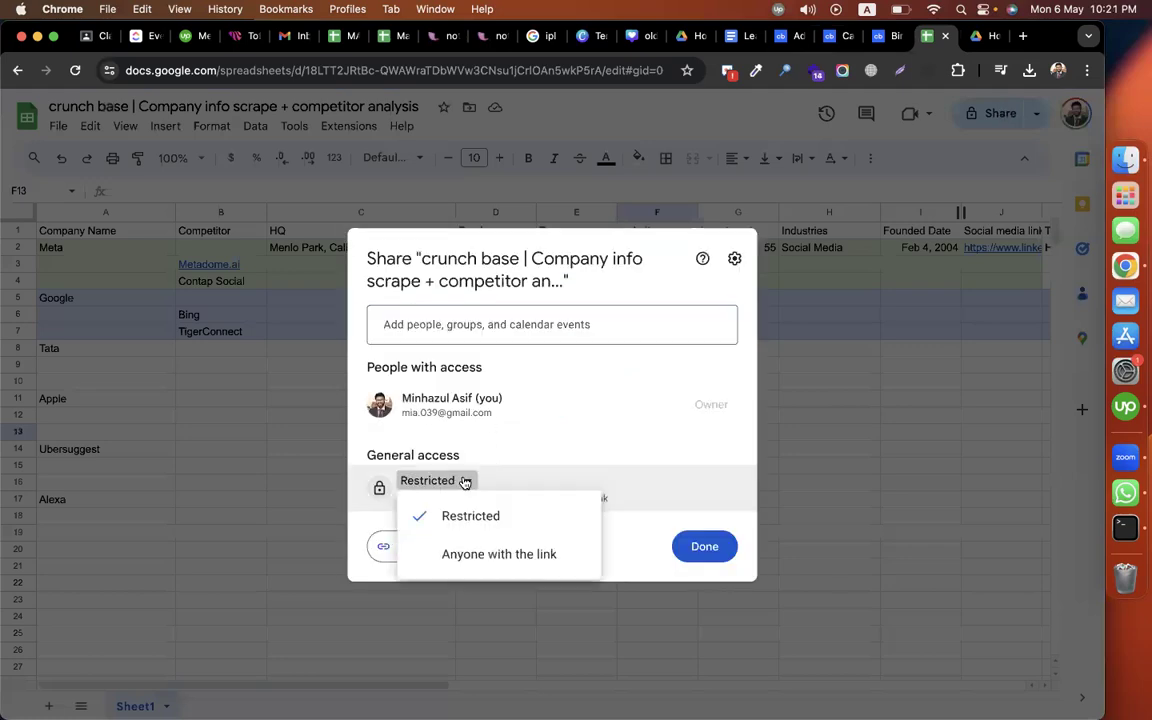
left_click(476, 556)
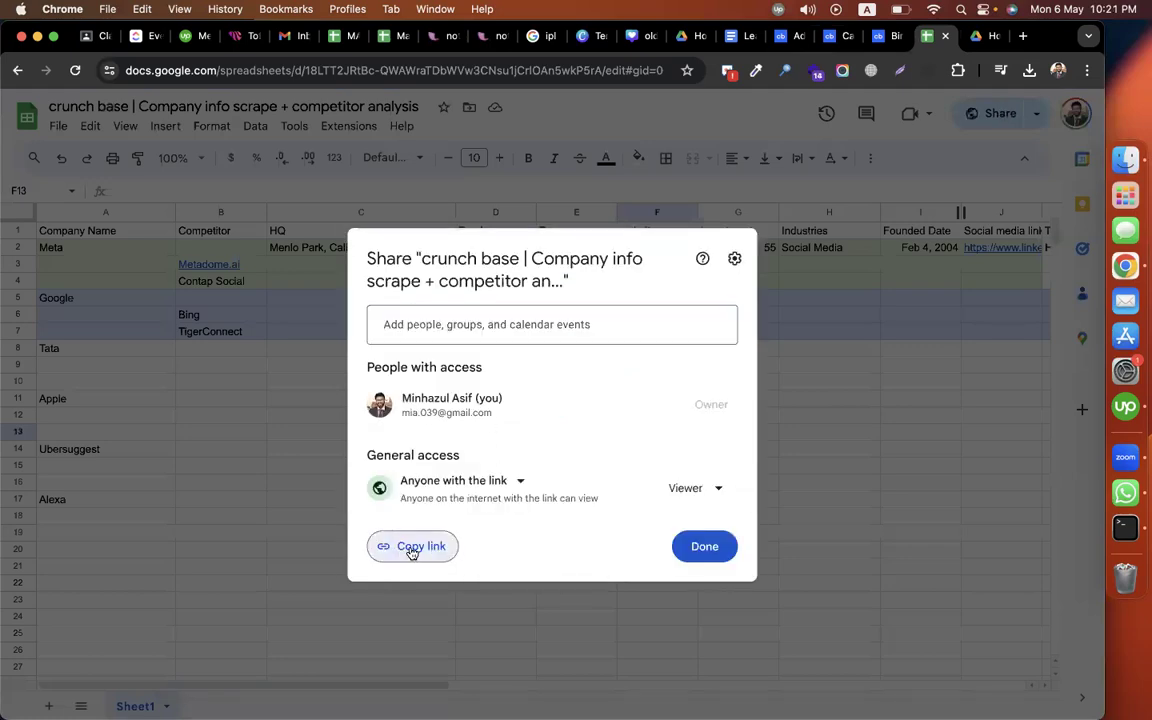
left_click(706, 548)
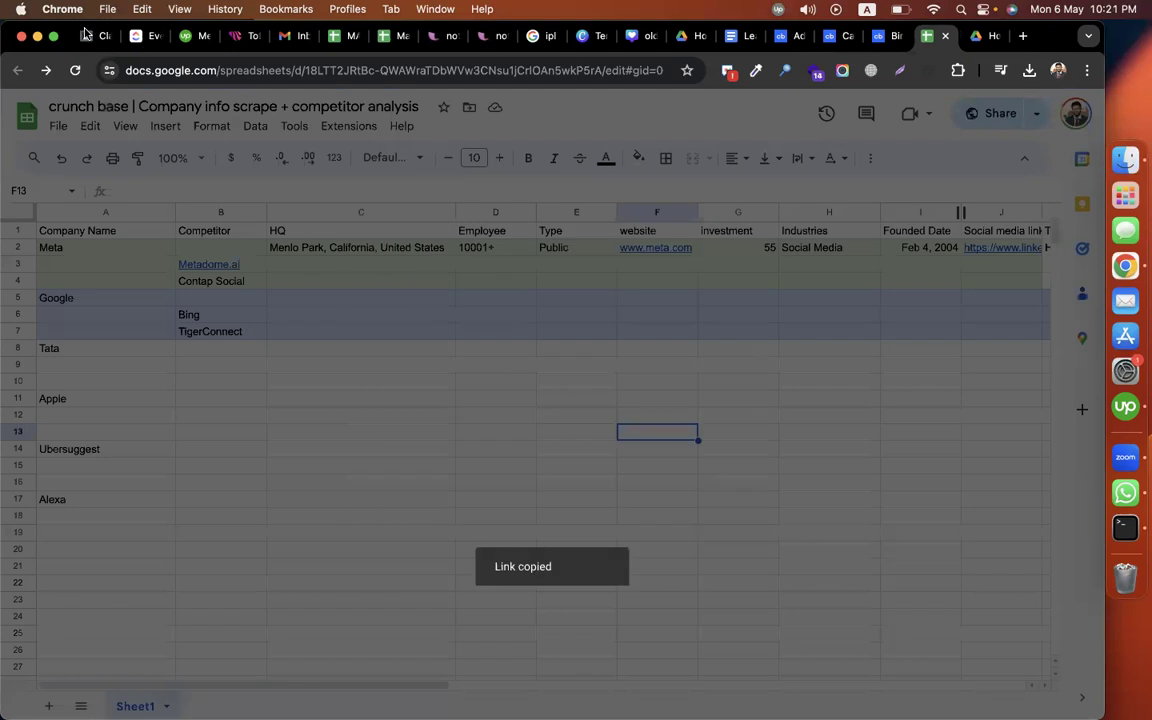
Step: Switch to Google Classroom and add the topic "Episode-13(CrunchBase Company & COmpetitor Analysis" to the CMBD-252(Lead Generation) classwork
key("super+1")
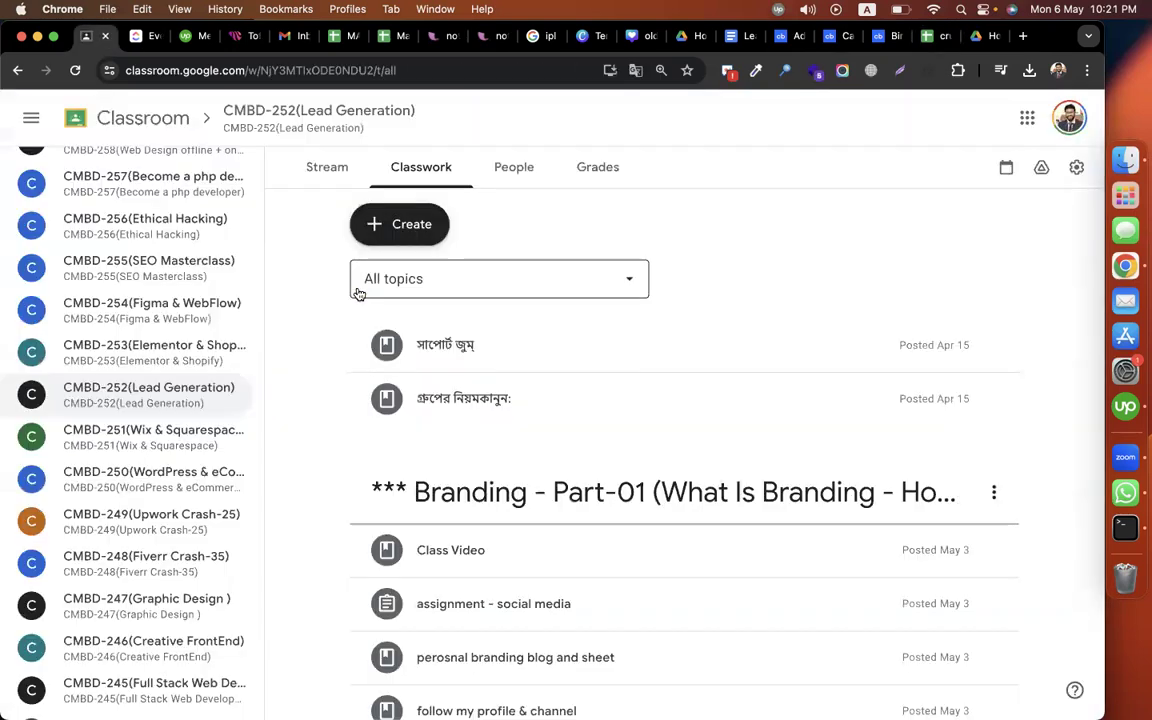
scroll(358, 293, "down", 3)
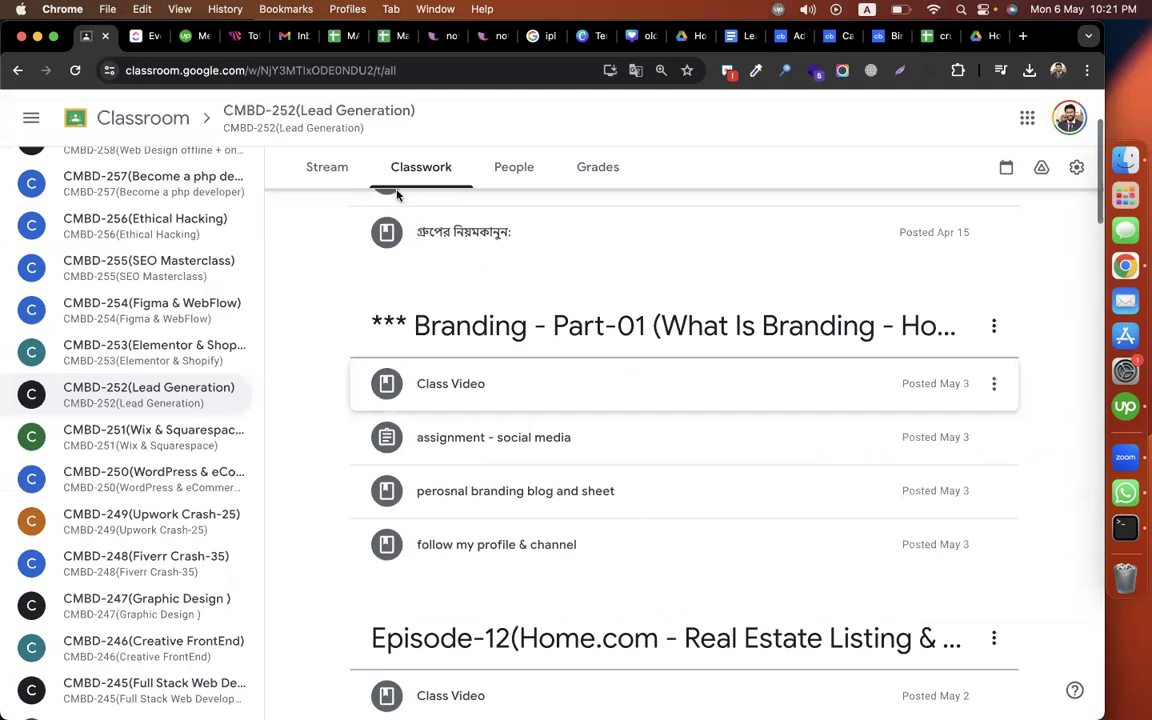
scroll(357, 200, "up", 3)
left_click(400, 224)
left_click(432, 506)
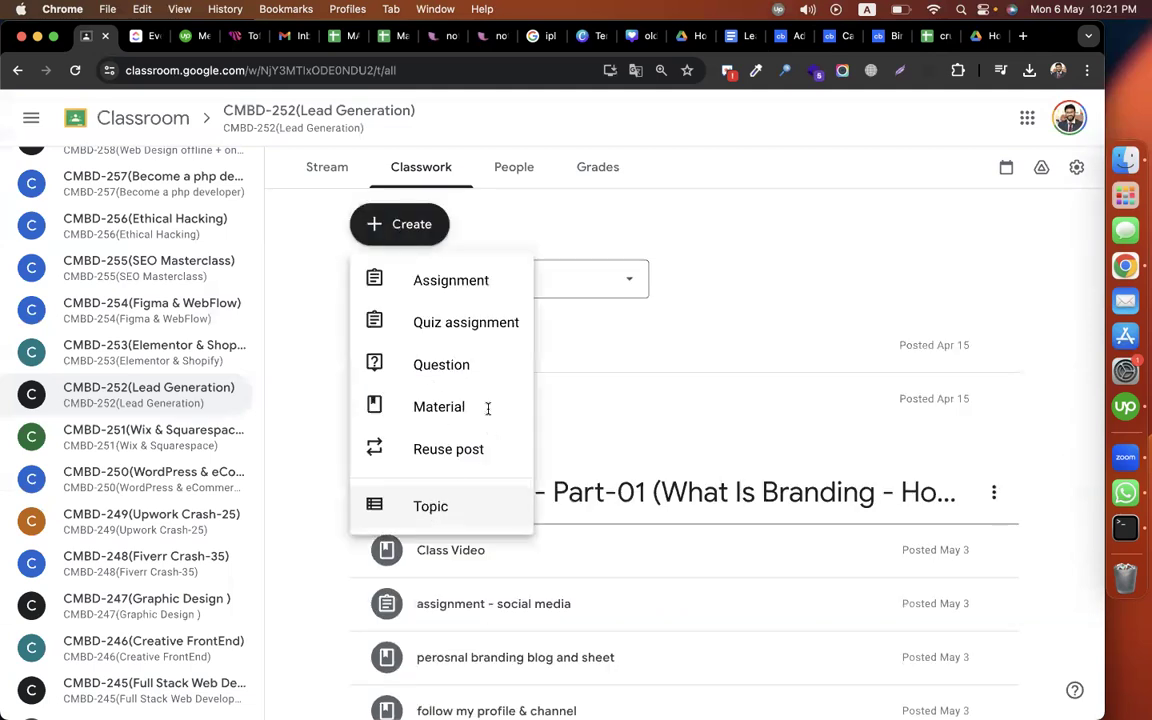
type("Episode-13(C")
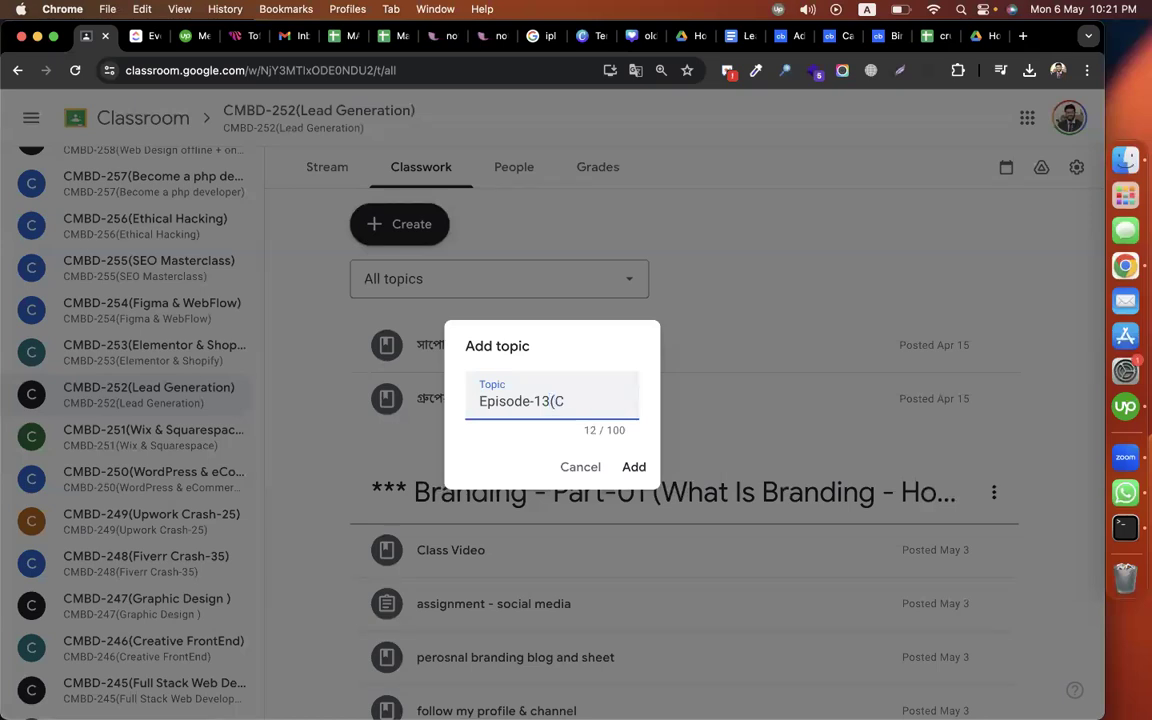
type("runchBase COmpany")
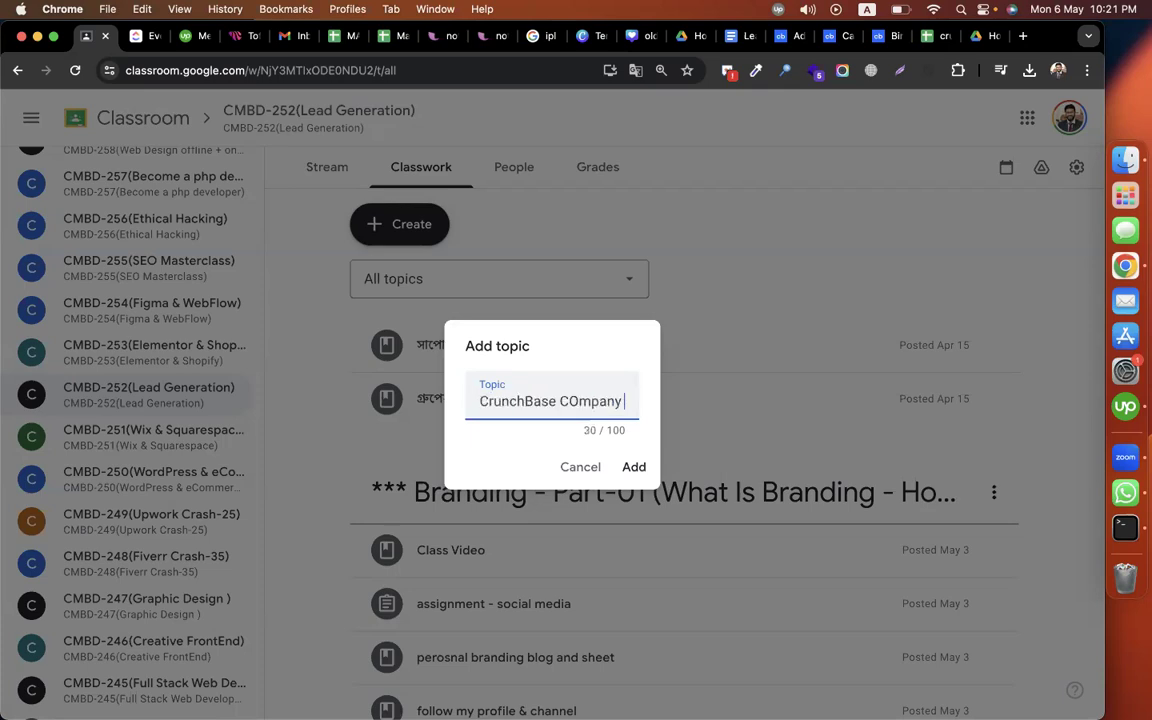
key("BackSpace")
key("BackSpace")
key("BackSpace")
key("BackSpace")
key("BackSpace")
key("BackSpace")
key("BackSpace")
type("om")
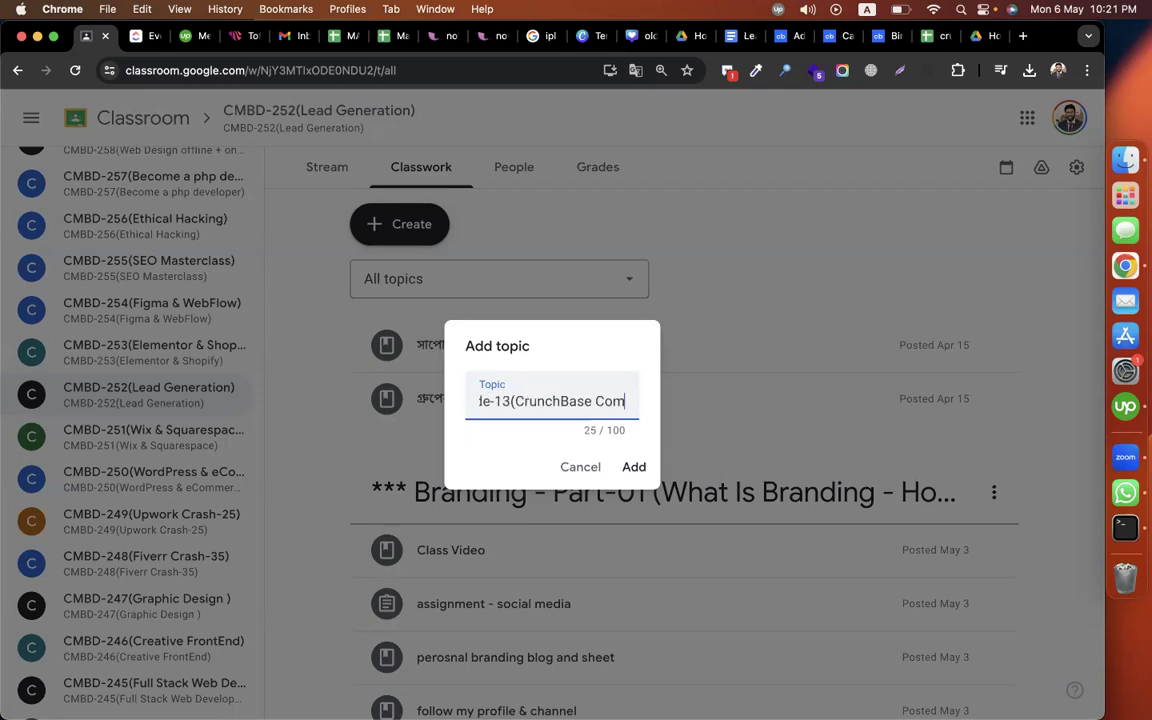
key("BackSpace")
type("mpan")
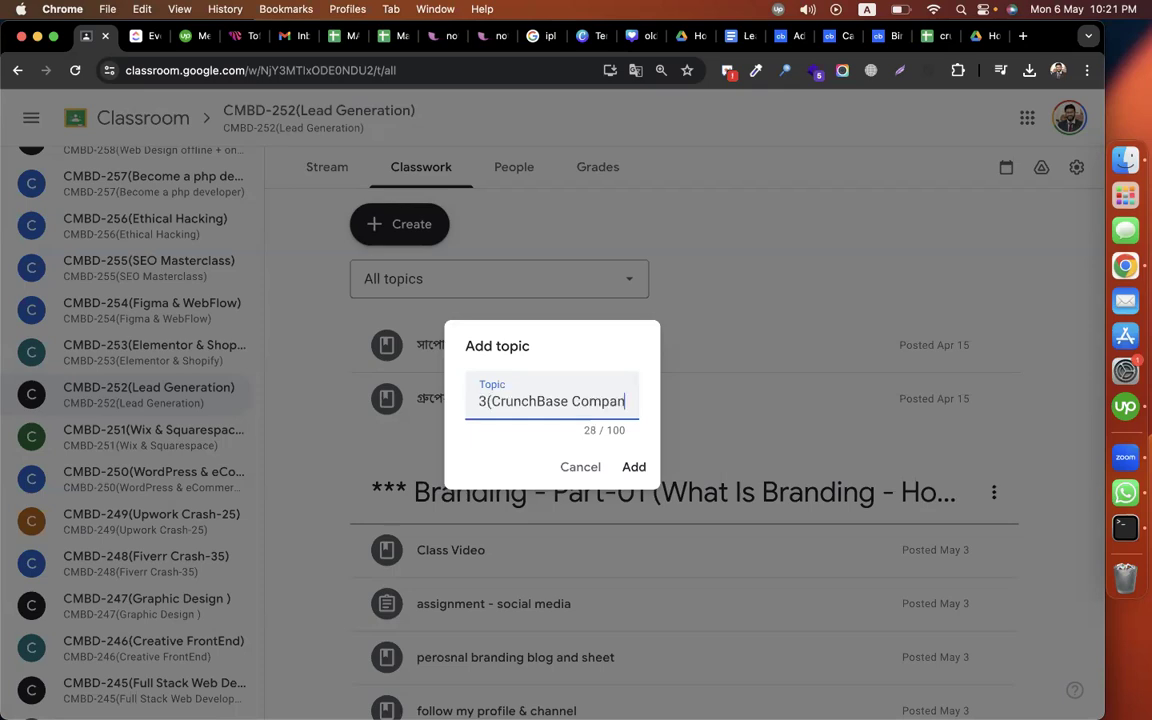
type("y & COmpet")
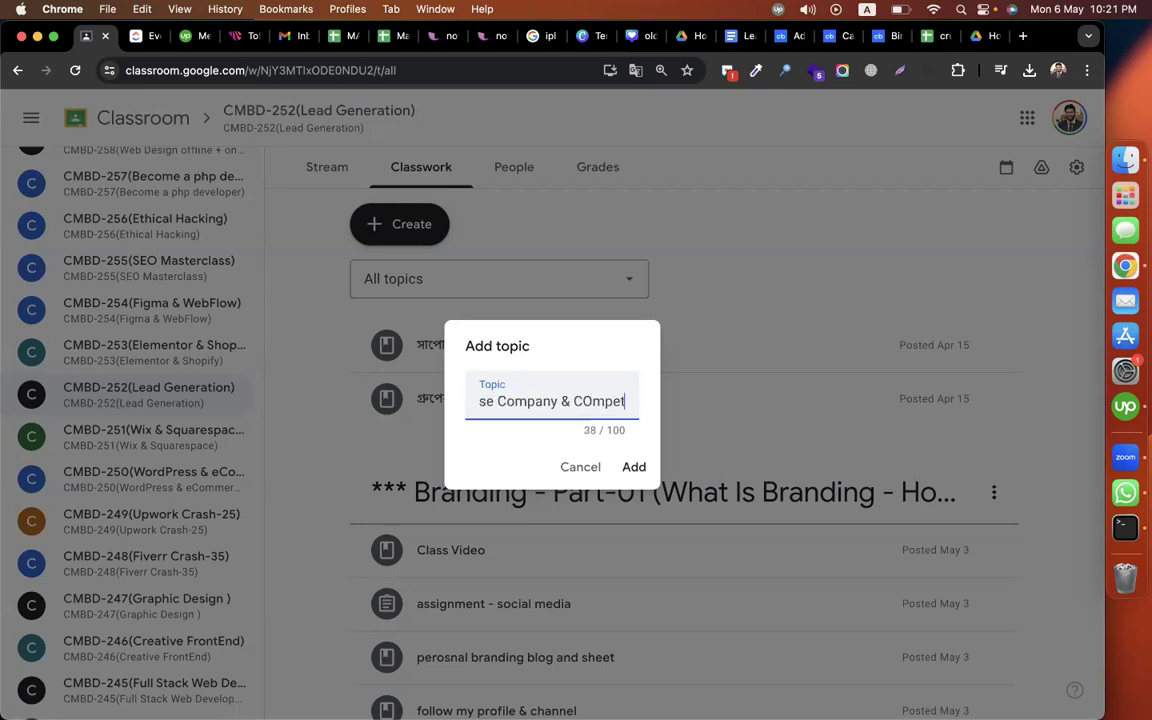
type("itor Analysis")
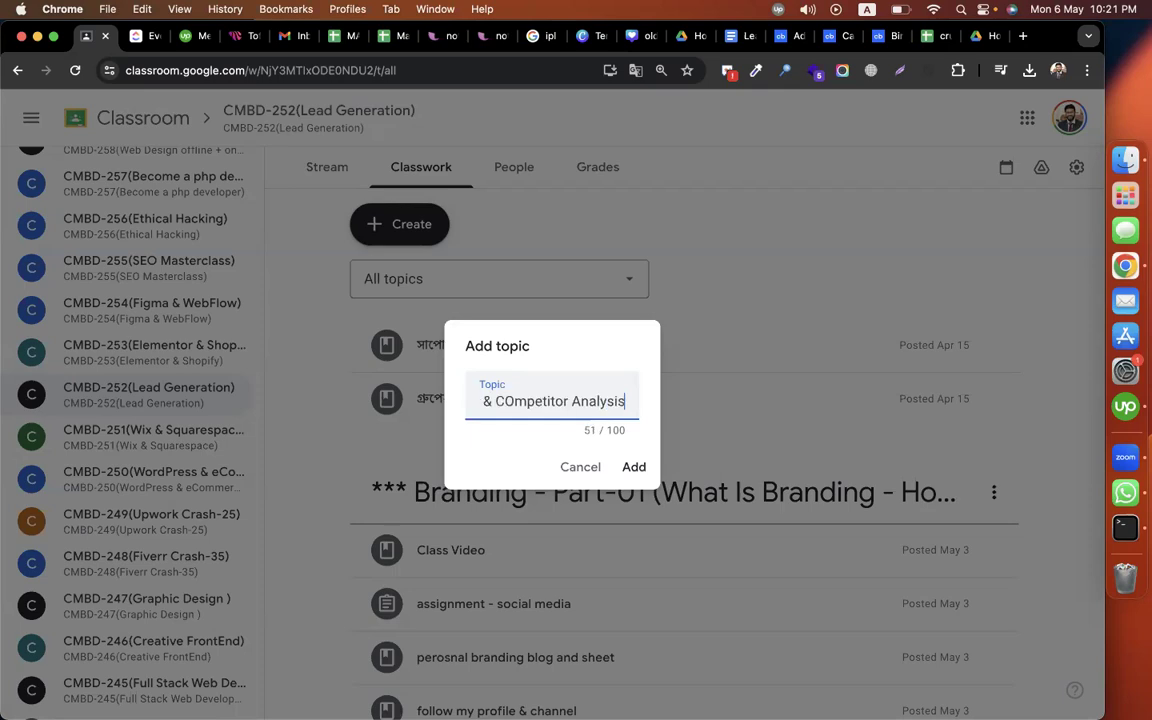
key("Return")
Step: Create a class assignment with the title "assignment - crunchbase"
left_click(404, 218)
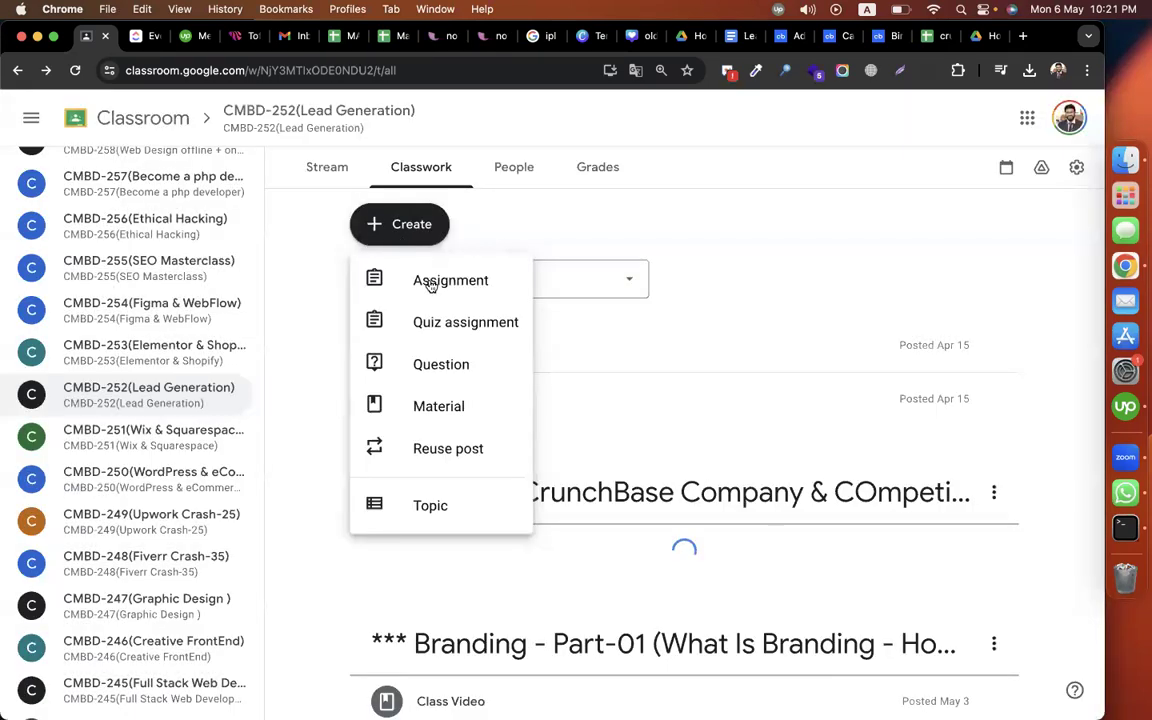
left_click(430, 282)
type("assi")
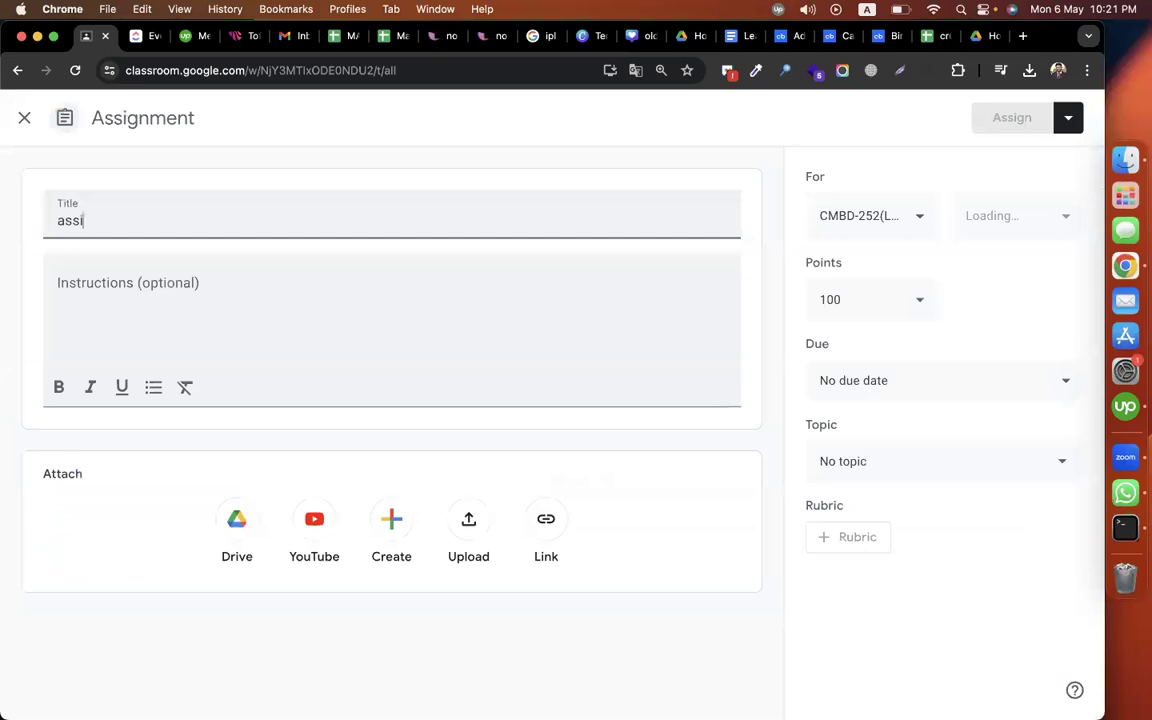
type("gnment - crunchbase")
Step: Fill in the instructions with the copied sheet link and "from this sheet find 5 company data and their 2 competitors data and submit the sheet"
left_click(313, 284)
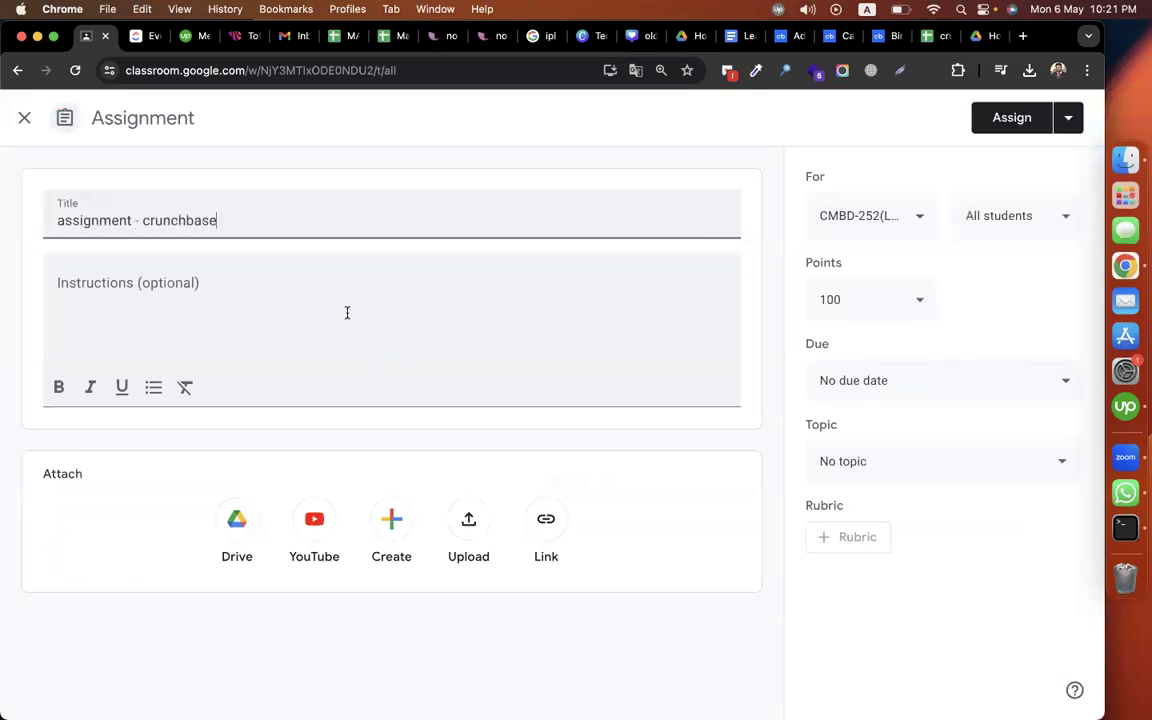
key("super+v")
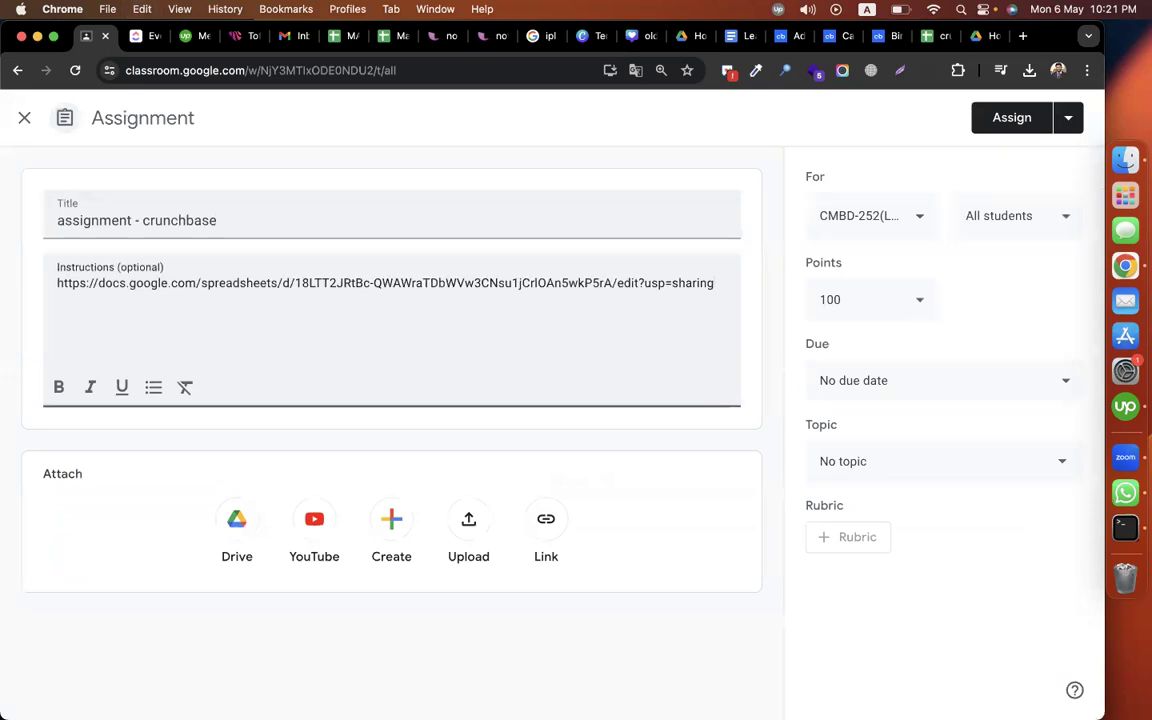
key("Return")
key("Return")
type("from this sheet")
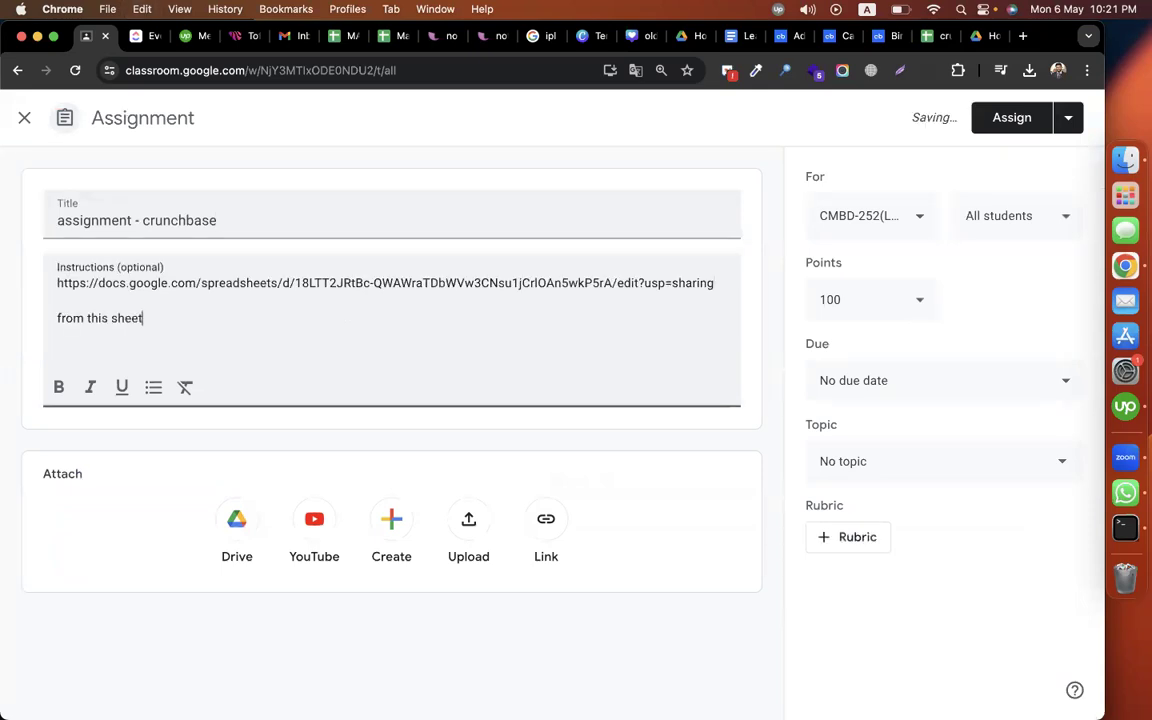
type(" find 5 company")
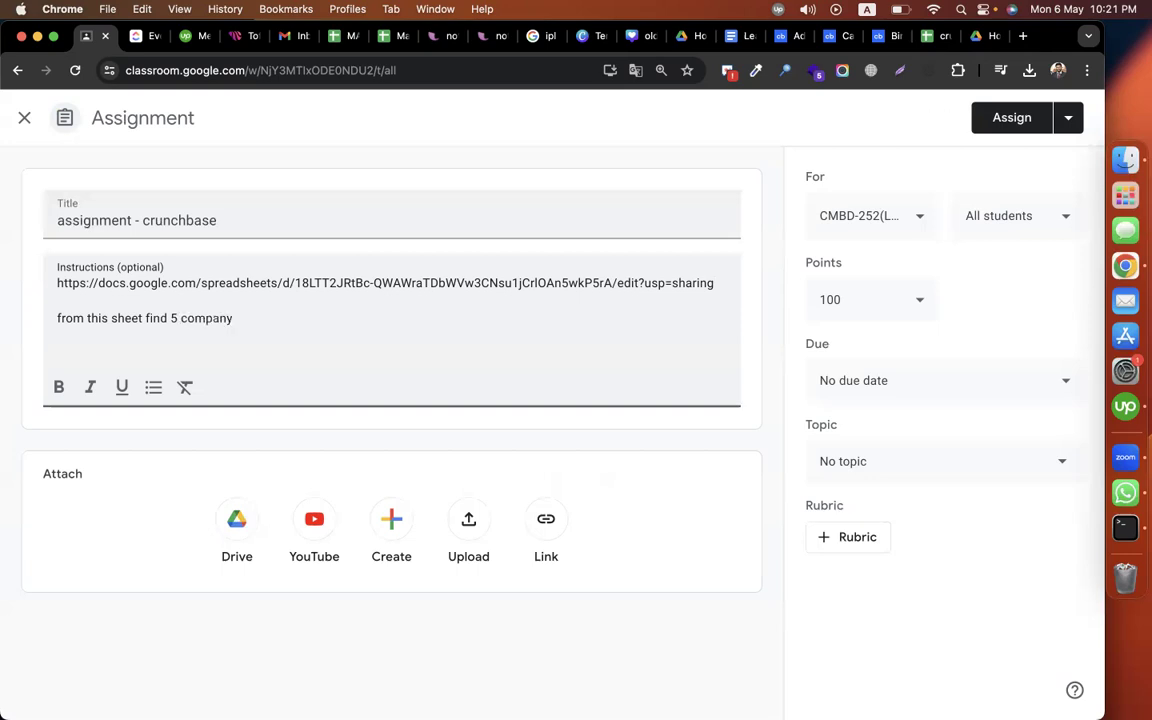
type(" data and their 2 competitors data and submit the sheet")
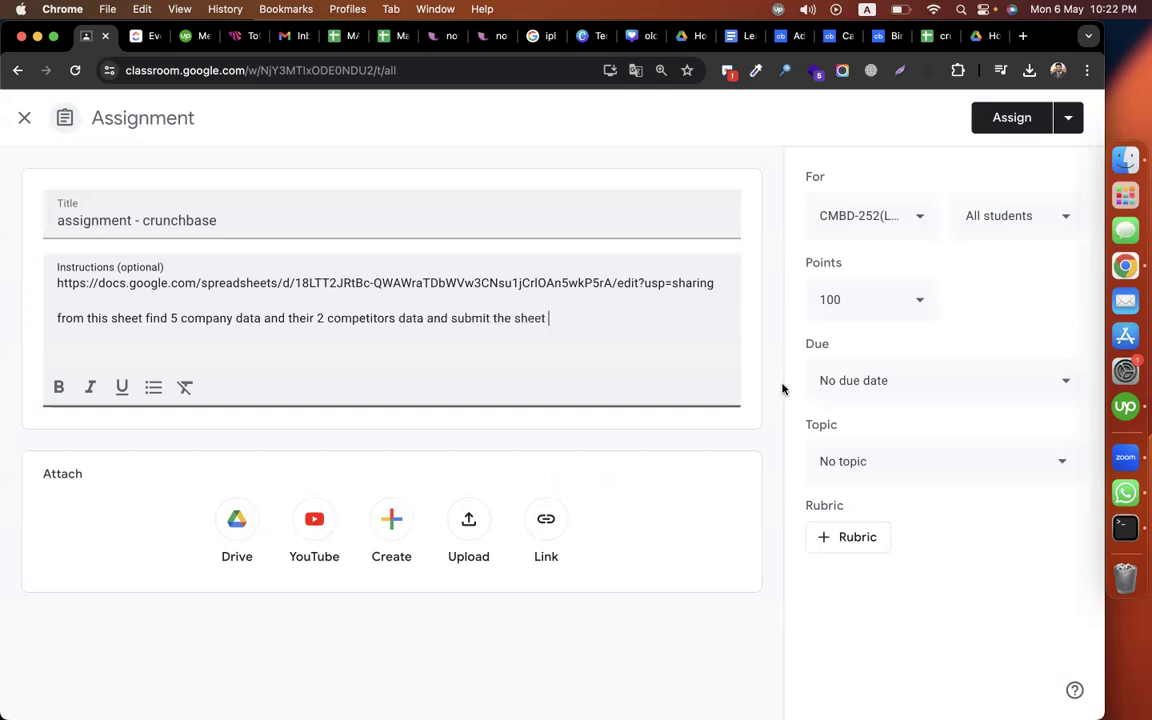
Step: File the assignment under the Episode-13 CrunchBase topic and assign it to the students
left_click(970, 472)
scroll(924, 393, "down", 5)
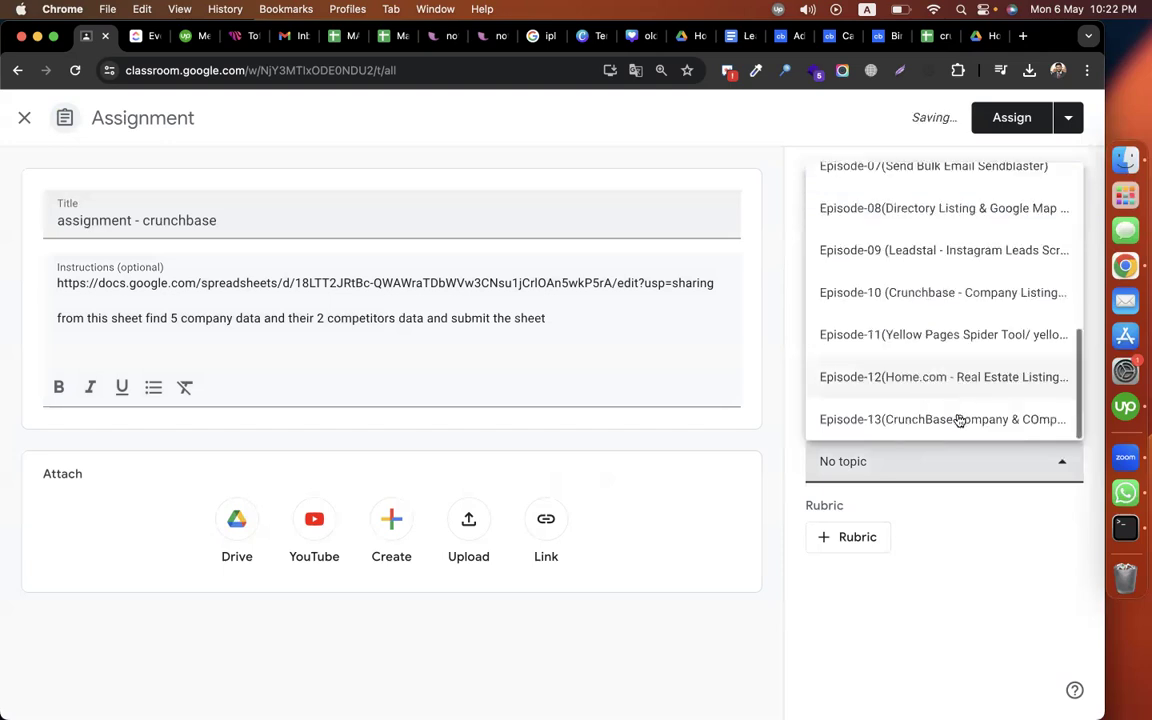
left_click(957, 417)
left_click(1012, 118)
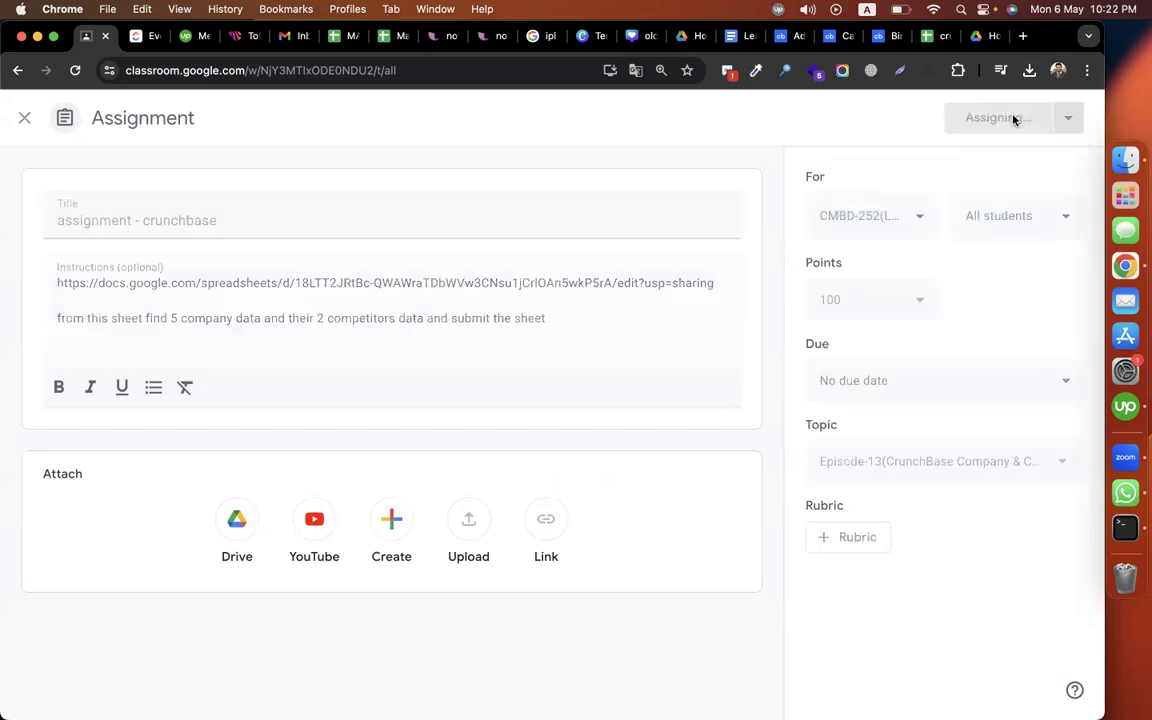